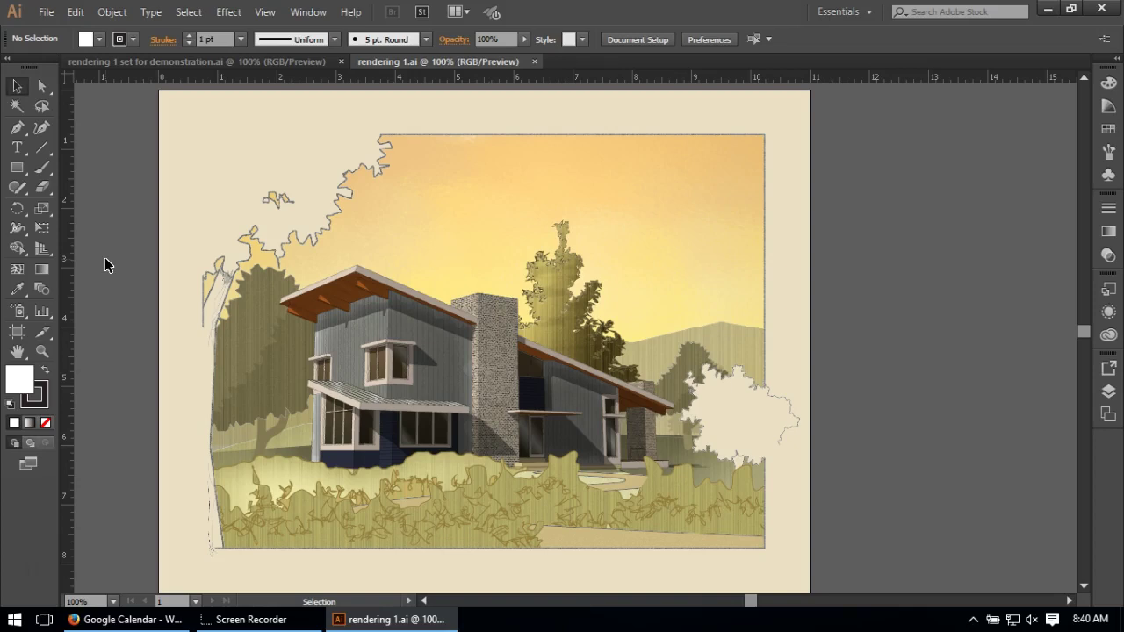
Compare the finished drawing in rendering 1.ai with rendering 1 set for demonstration.ai, ending on the demonstration file.
{"action": "left_click", "coordinate": [174, 61]}
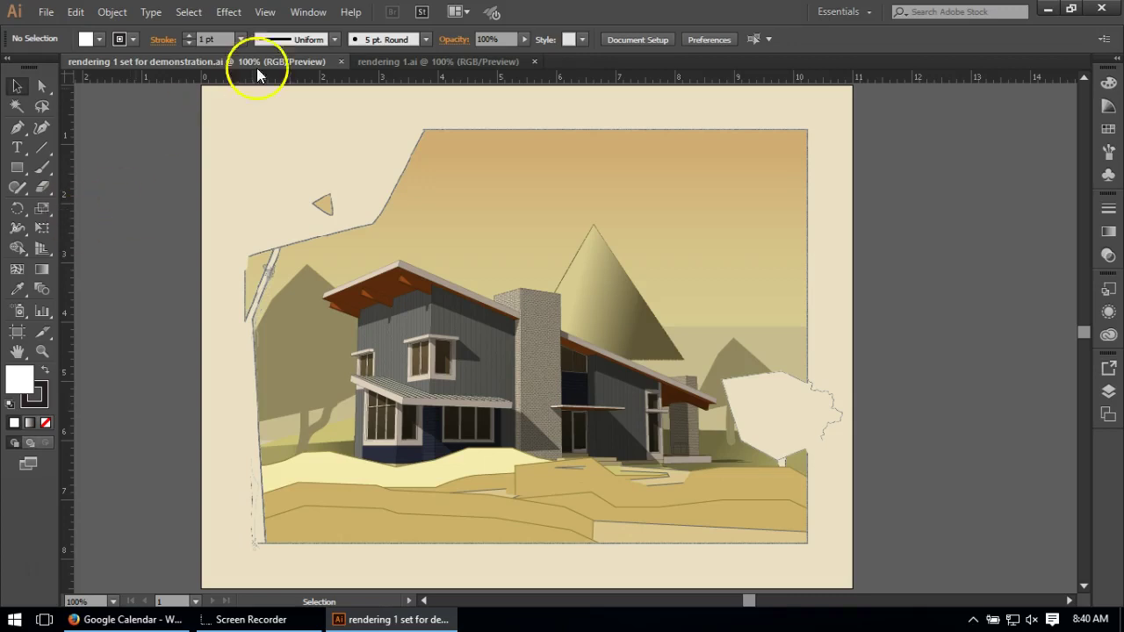
{"action": "left_click", "coordinate": [375, 59]}
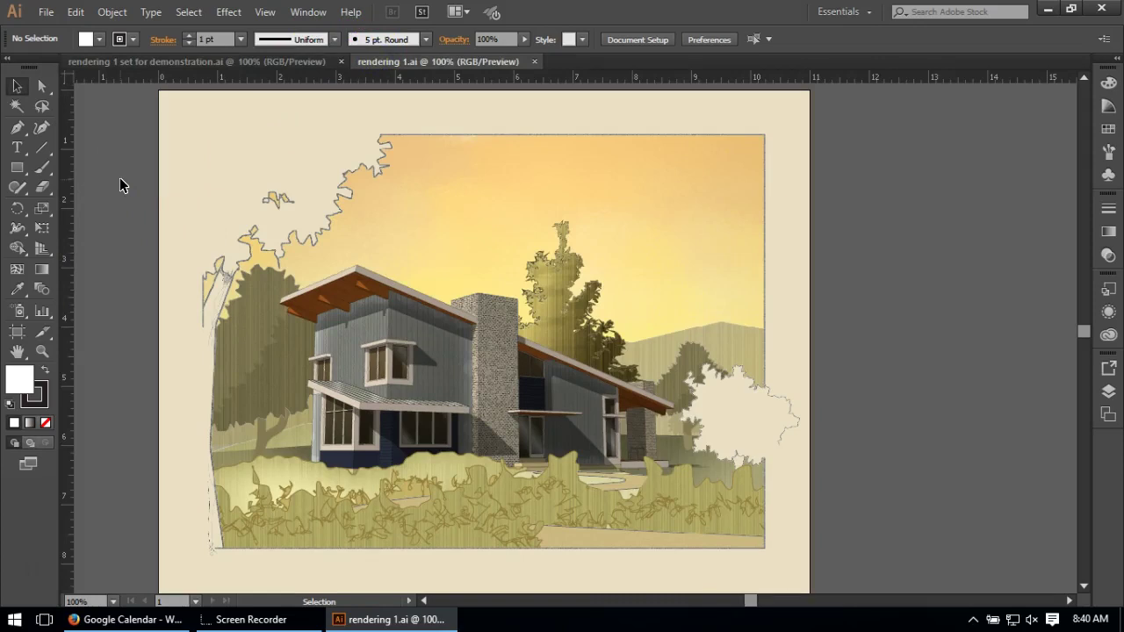
{"action": "left_click", "coordinate": [180, 60]}
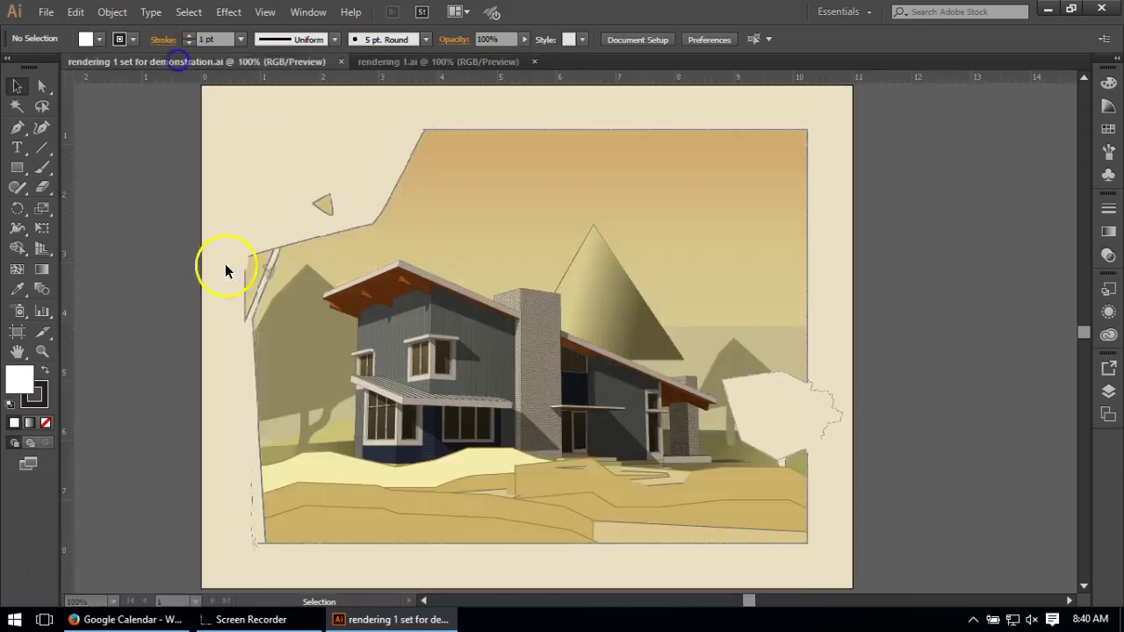
{"action": "left_click", "coordinate": [171, 522]}
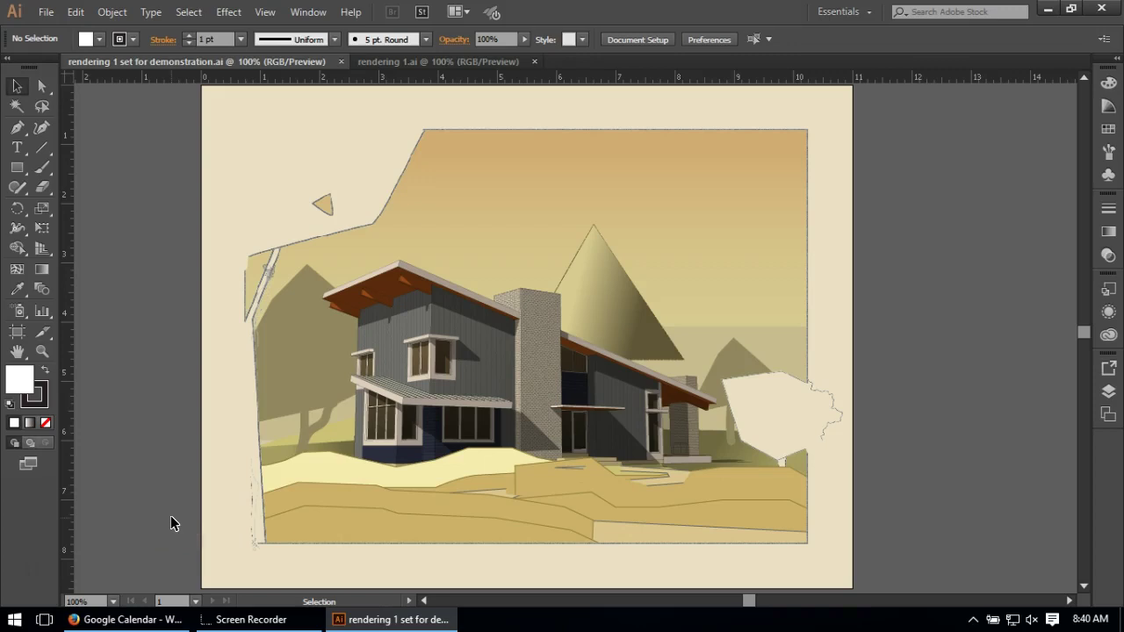
{"action": "left_click", "coordinate": [446, 61]}
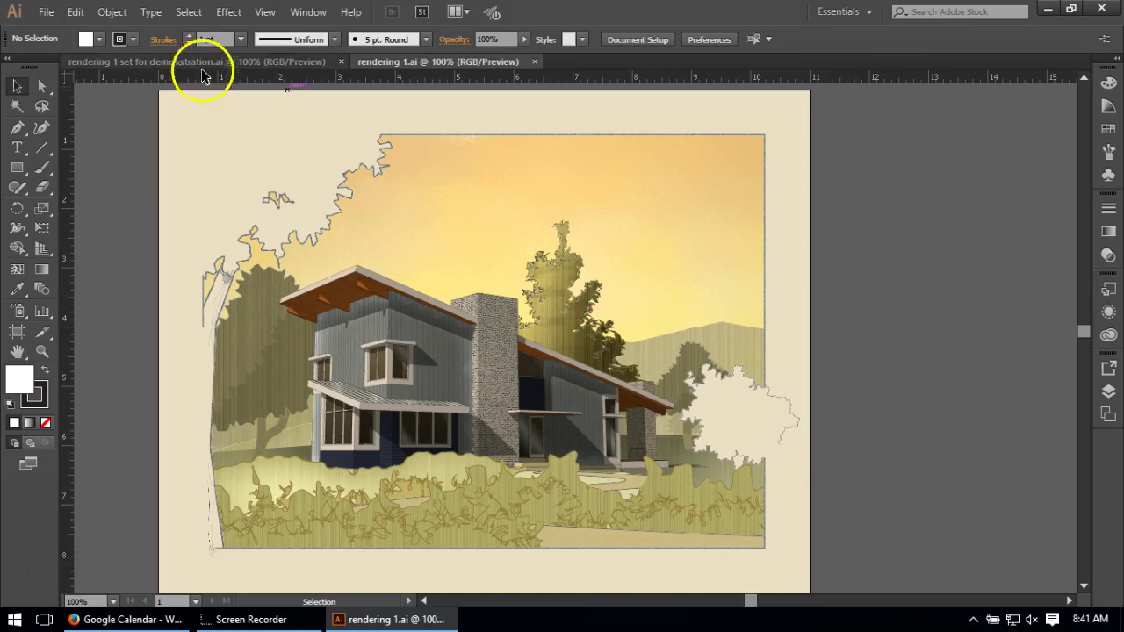
{"action": "left_click", "coordinate": [231, 62]}
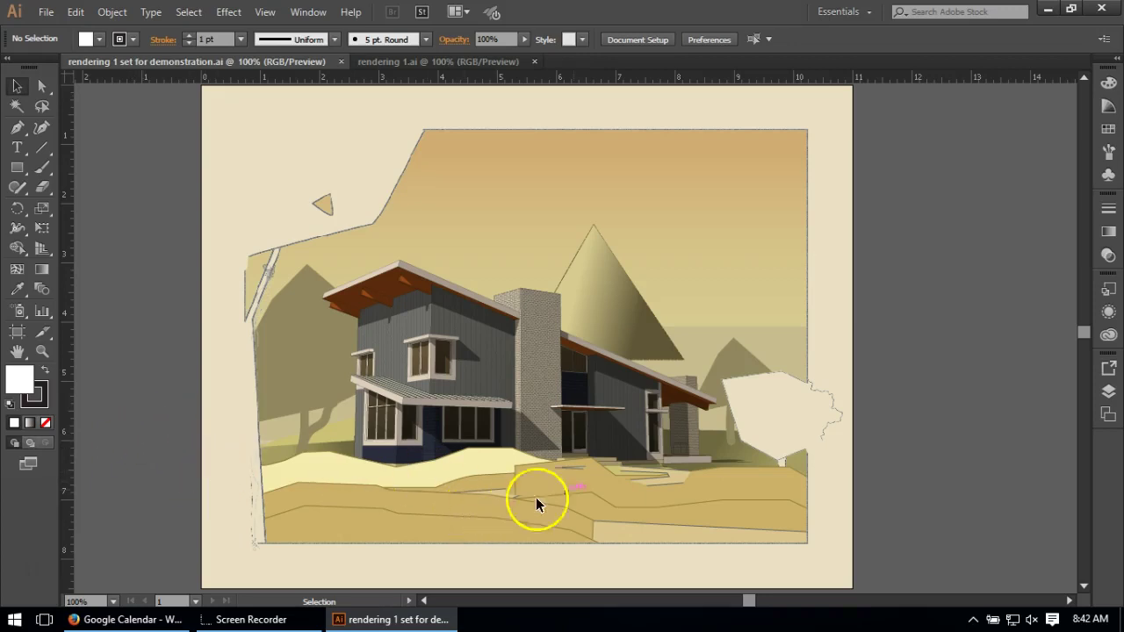
Hide all layers of the demonstration file except guides and black out.
{"action": "left_click", "coordinate": [1108, 393]}
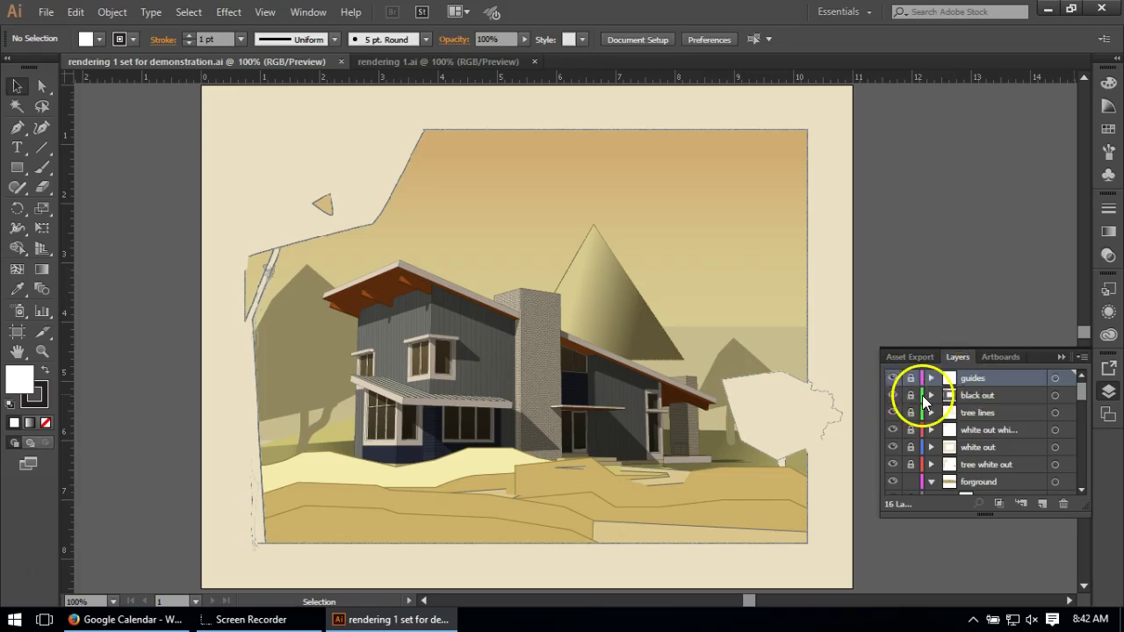
{"action": "left_click_drag", "start_coordinate": [895, 445], "coordinate": [898, 522]}
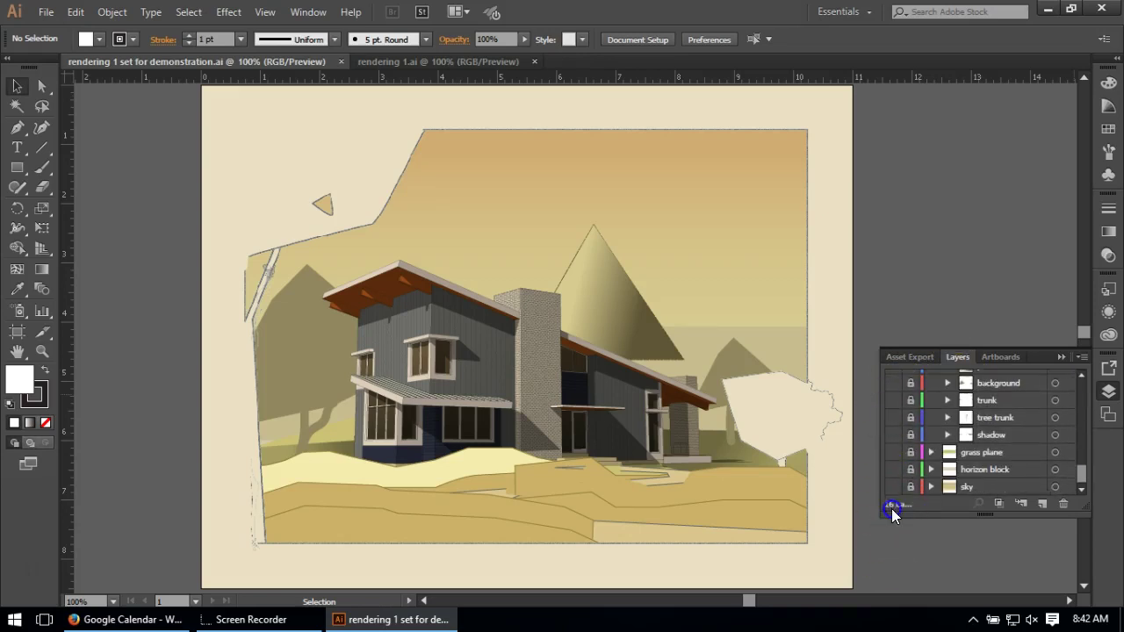
{"action": "left_click", "coordinate": [855, 397]}
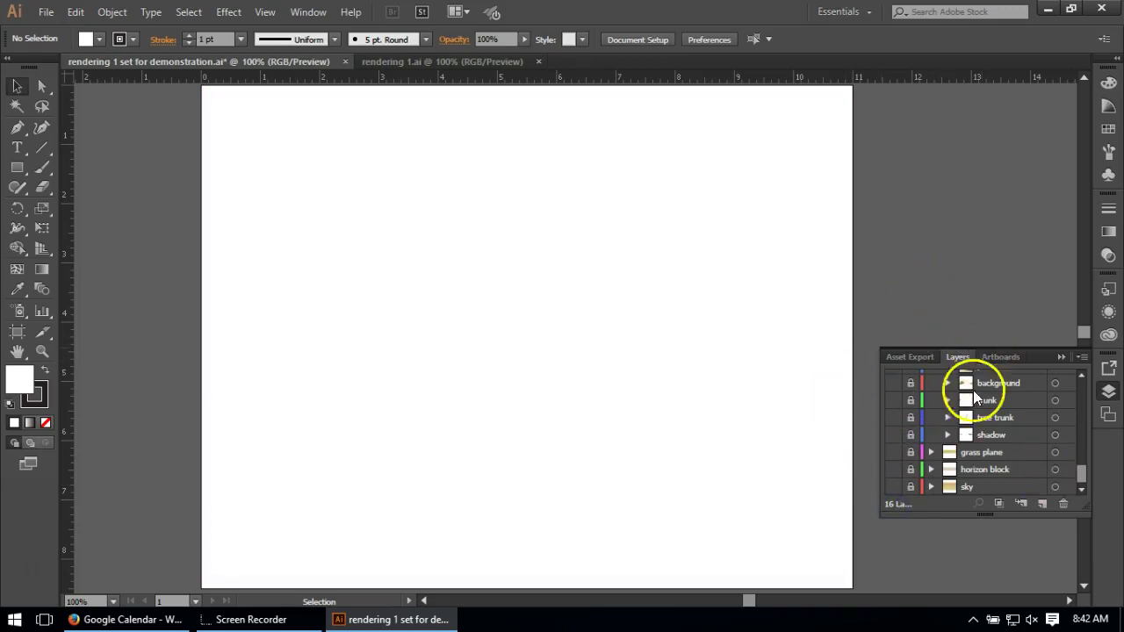
{"action": "scroll", "coordinate": [963, 468], "scroll_direction": "up", "scroll_amount": 3}
{"action": "scroll", "coordinate": [963, 468], "scroll_direction": "up", "scroll_amount": 5}
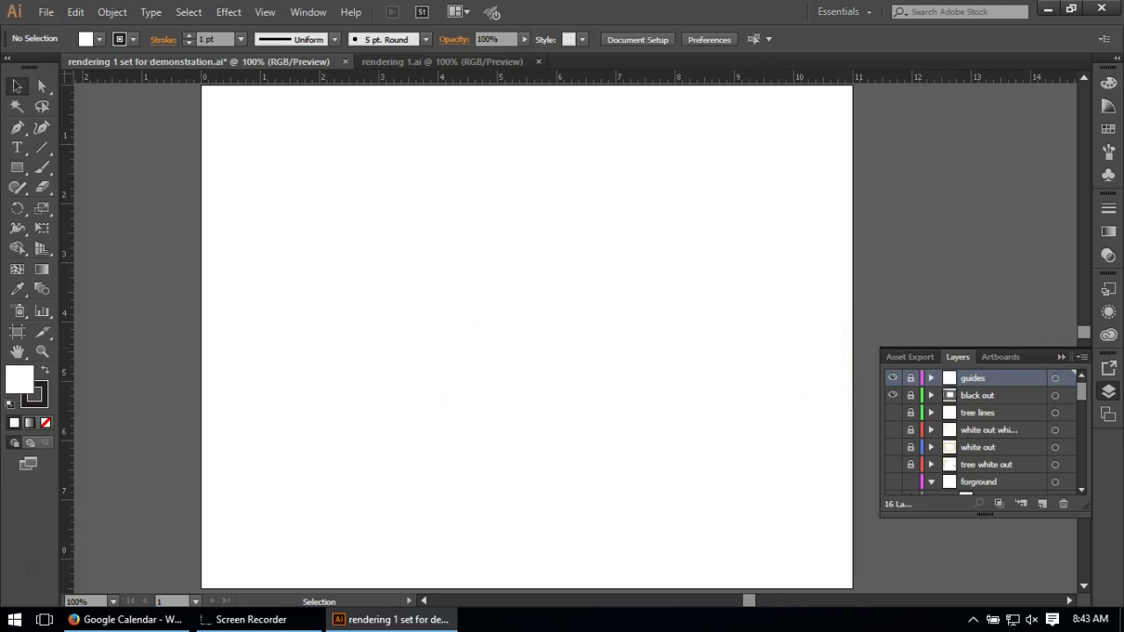
Make the white out layer visible, unlock it and select its beige border frame.
{"action": "scroll", "coordinate": [974, 422], "scroll_direction": "down", "scroll_amount": 3}
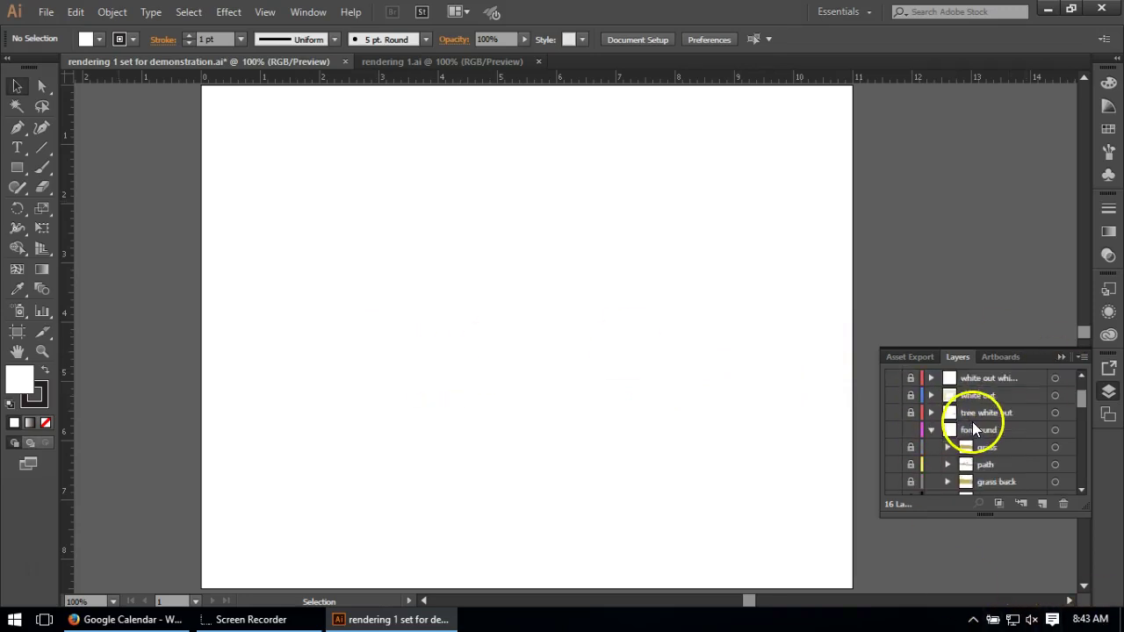
{"action": "left_click", "coordinate": [893, 395]}
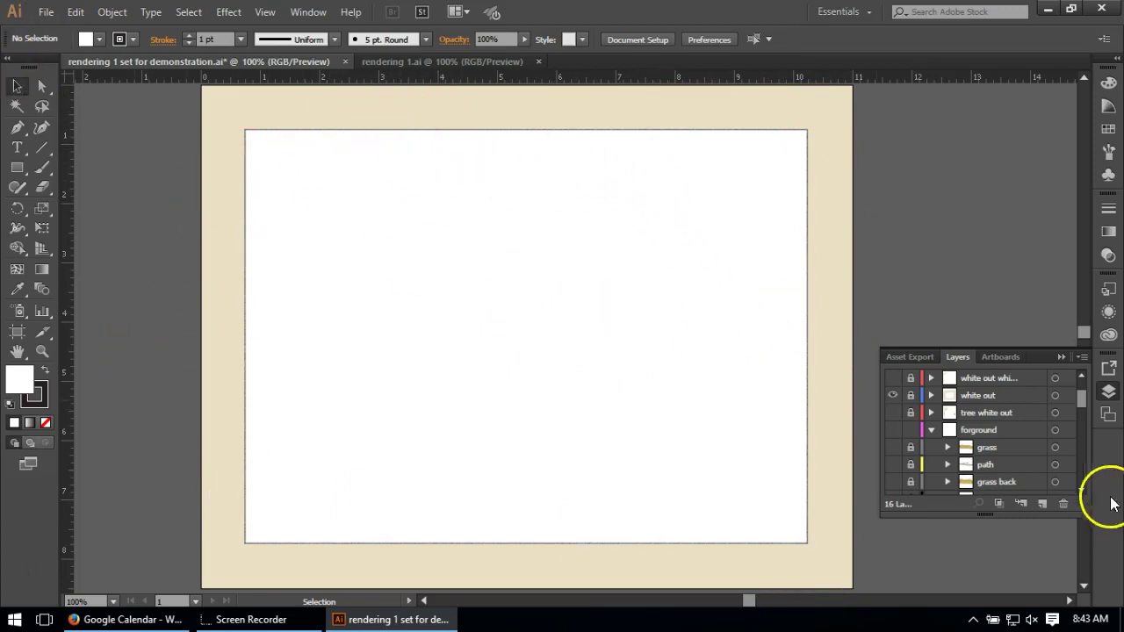
{"action": "left_click", "coordinate": [909, 396]}
{"action": "left_click", "coordinate": [770, 115]}
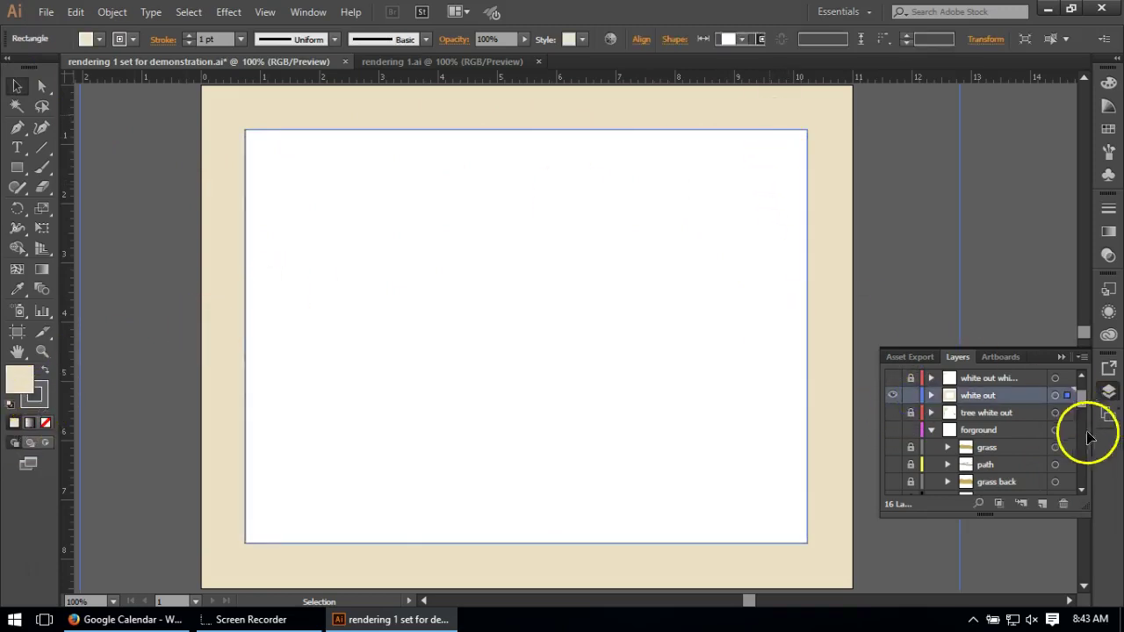
Show the selected frame's Appearance attributes in a separate floating window and lengthen that window.
{"action": "left_click", "coordinate": [1109, 313]}
{"action": "left_click", "coordinate": [1047, 282]}
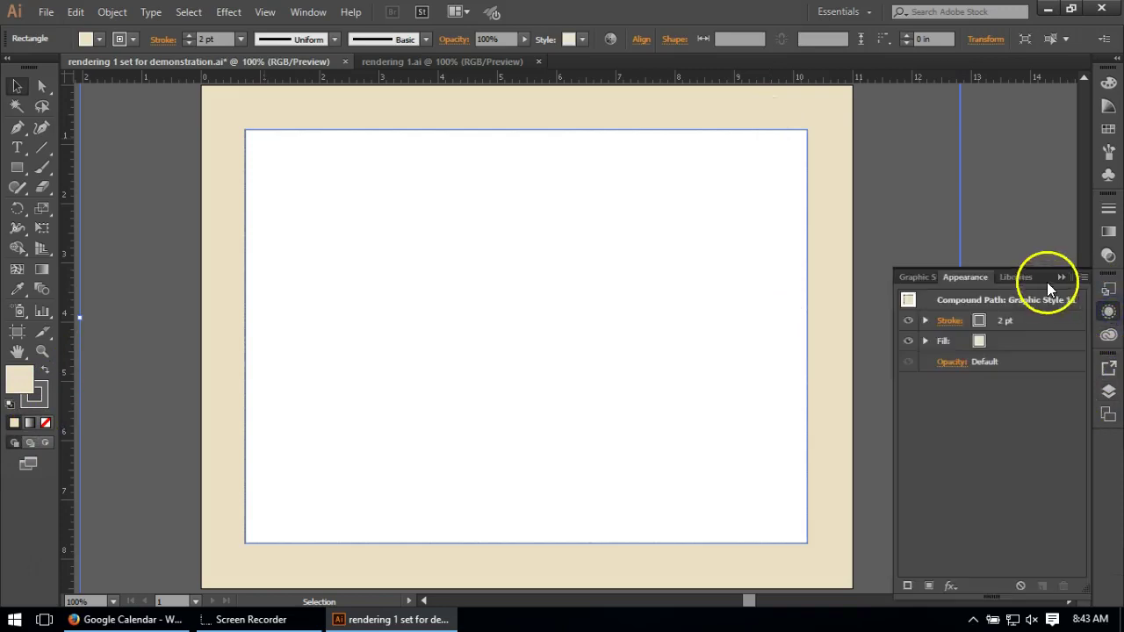
{"action": "left_click_drag", "start_coordinate": [977, 279], "coordinate": [901, 105]}
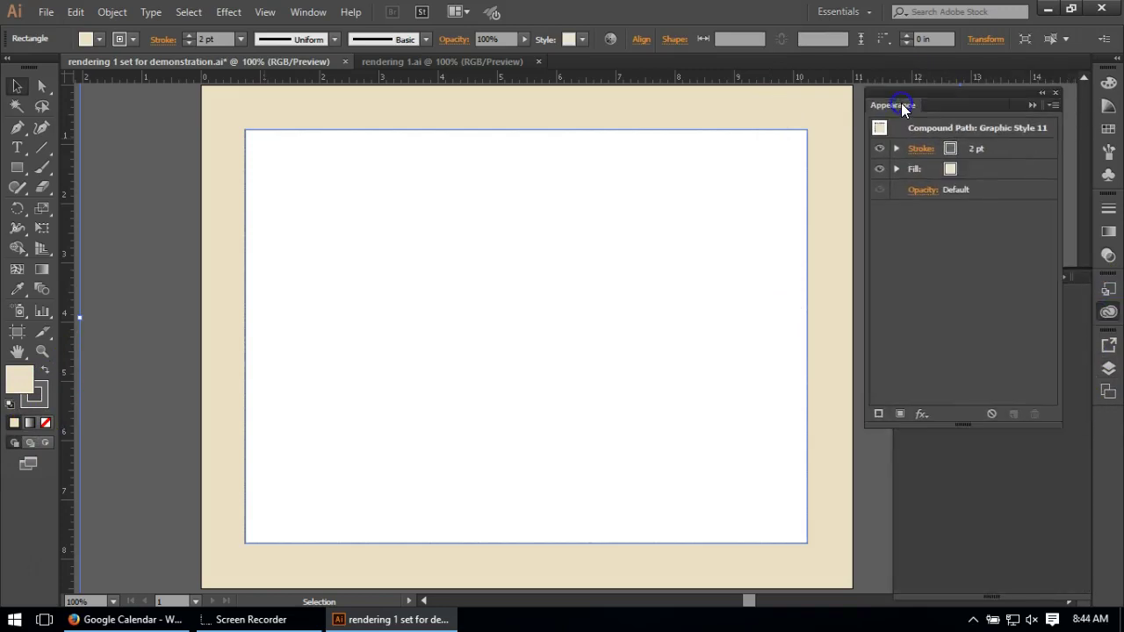
{"action": "left_click_drag", "start_coordinate": [961, 427], "coordinate": [954, 582]}
{"action": "left_click", "coordinate": [945, 245]}
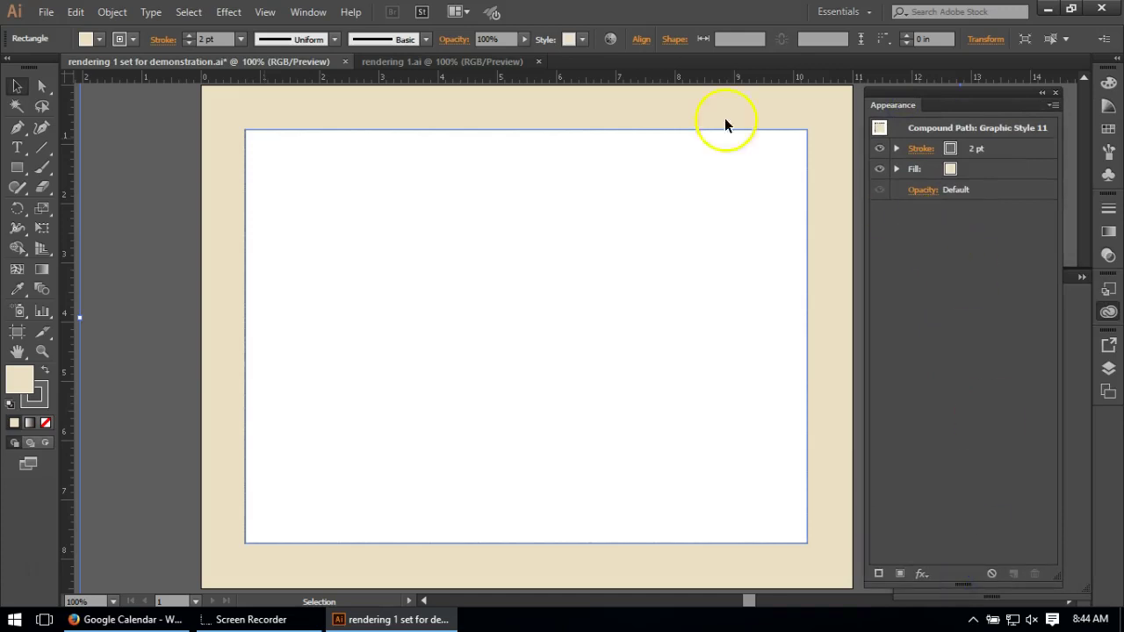
Expand the frame's stroke attributes and inspect the Film Grain effect on its inner edge up close.
{"action": "left_click", "coordinate": [895, 150]}
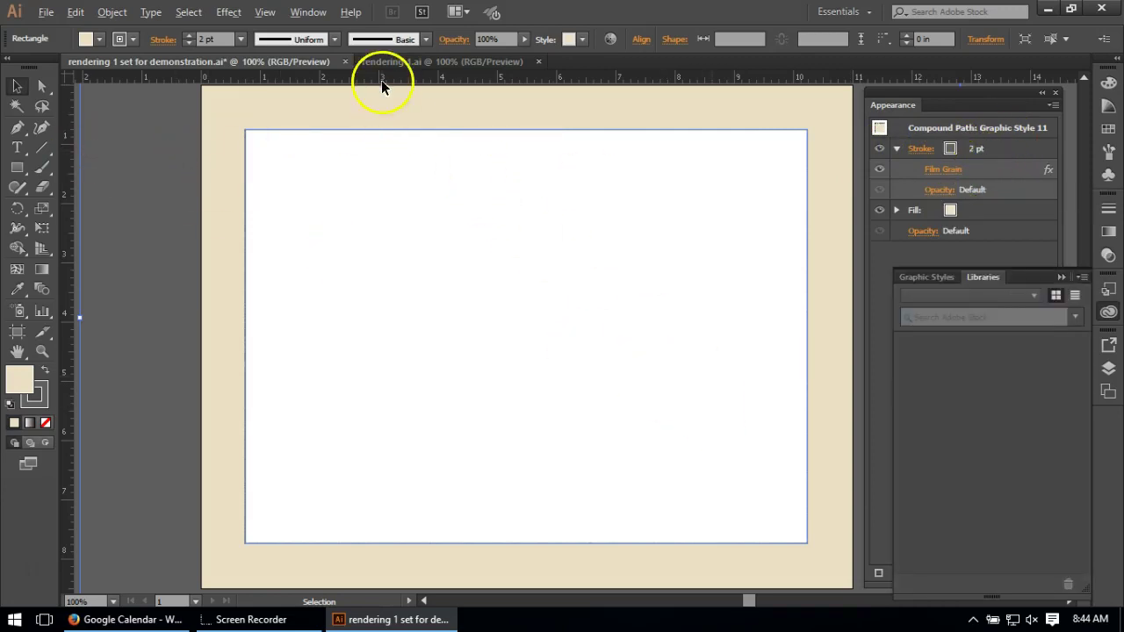
{"action": "scroll", "coordinate": [396, 126], "scroll_direction": "up", "scroll_amount": 5}
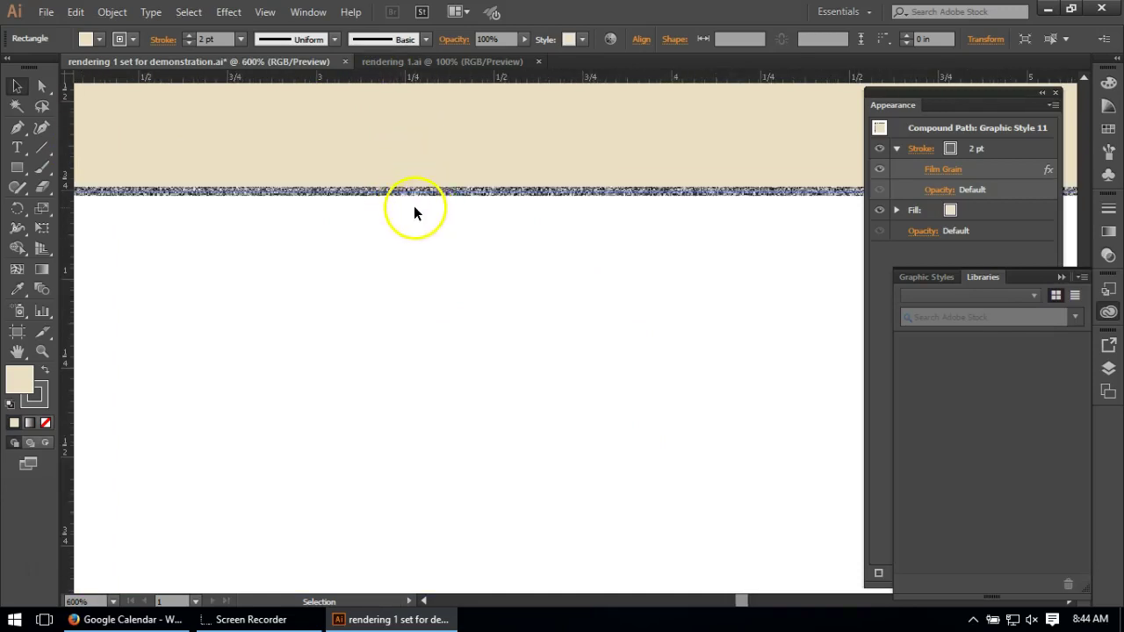
{"action": "scroll", "coordinate": [470, 261], "scroll_direction": "down", "scroll_amount": 7}
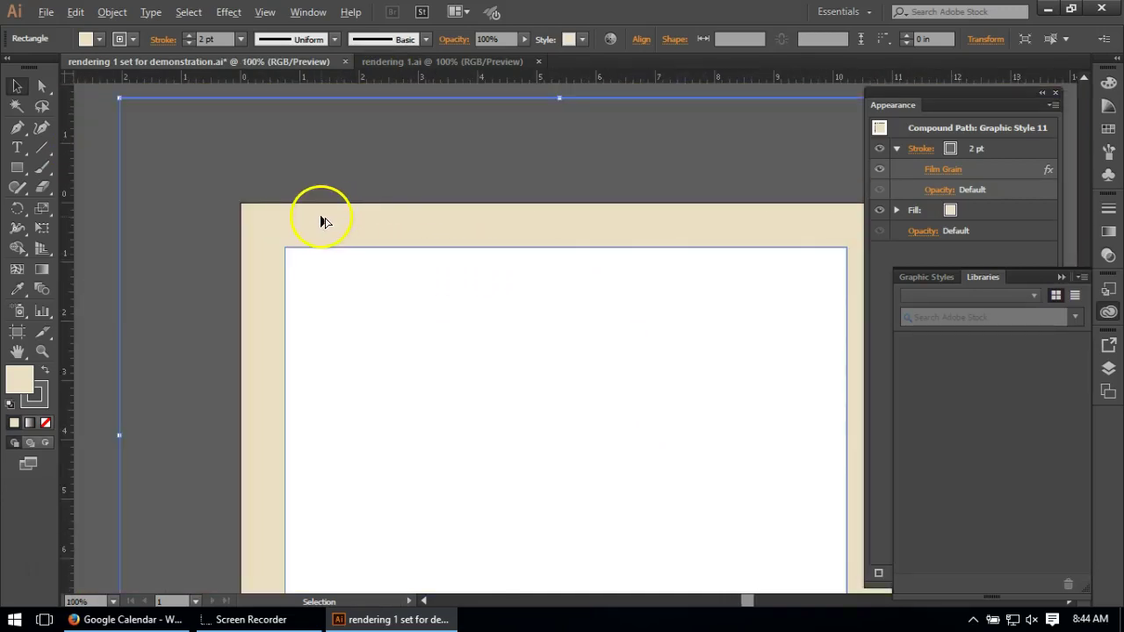
{"action": "scroll", "coordinate": [471, 556], "scroll_direction": "up", "scroll_amount": 1}
{"action": "scroll", "coordinate": [482, 444], "scroll_direction": "up", "scroll_amount": 1}
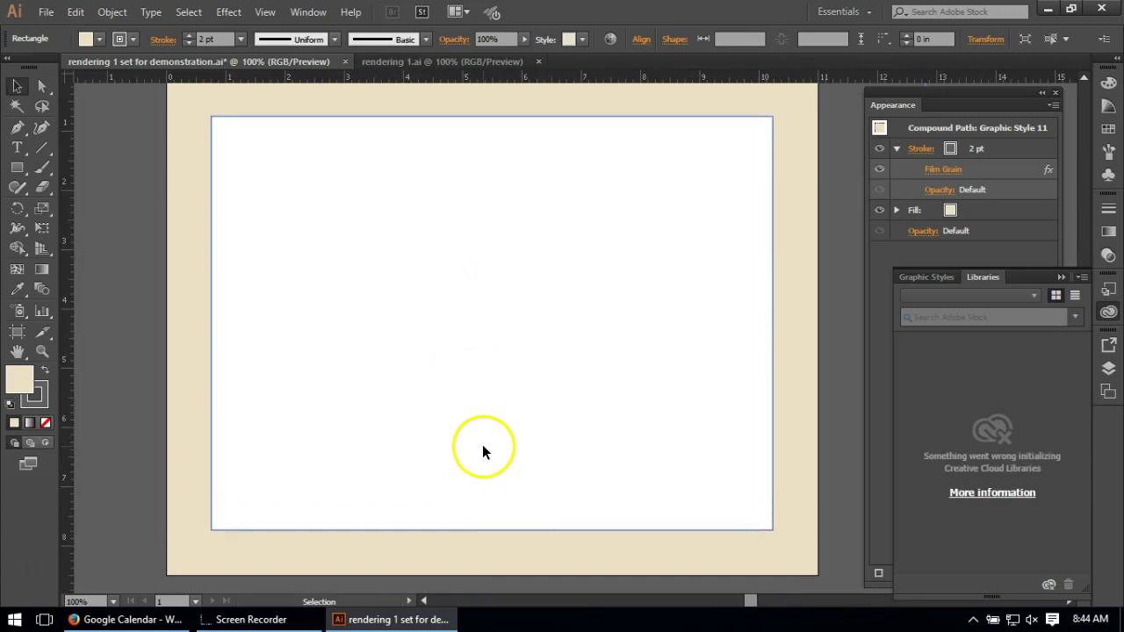
{"action": "scroll", "coordinate": [482, 443], "scroll_direction": "up", "scroll_amount": 1}
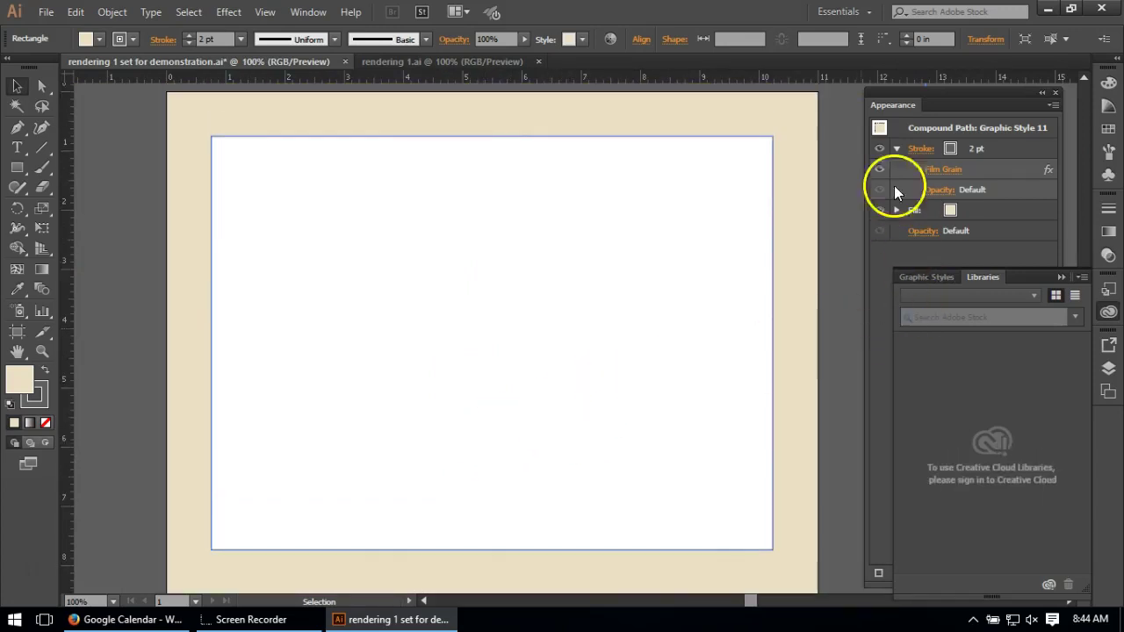
Lock the white out layer and make black out the current layer.
{"action": "left_click", "coordinate": [1107, 368]}
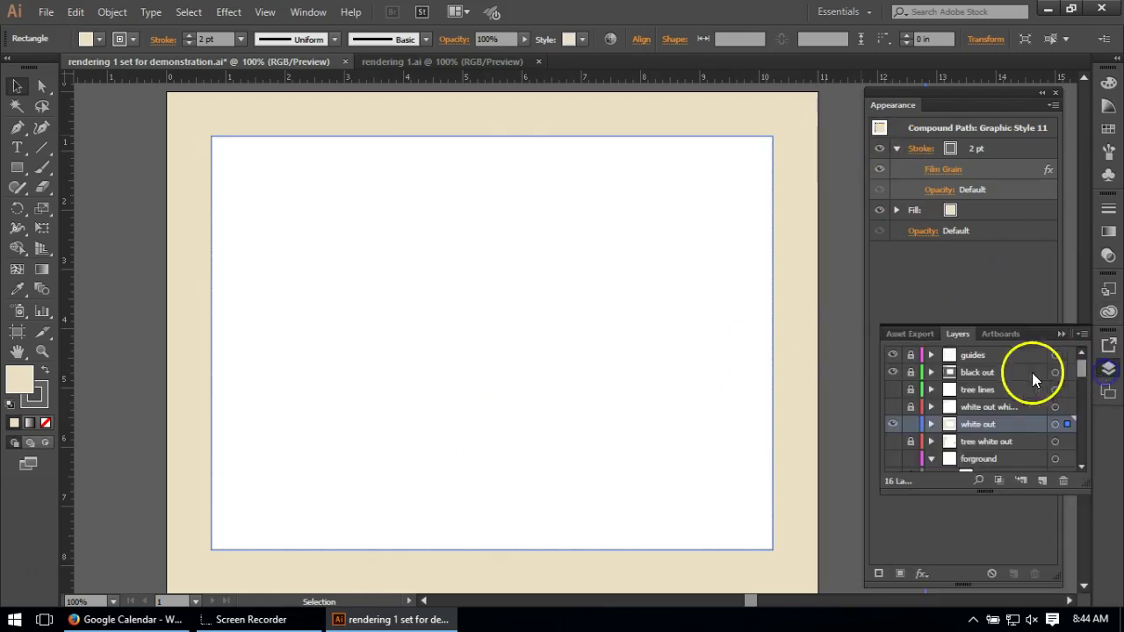
{"action": "left_click", "coordinate": [910, 424]}
{"action": "left_click", "coordinate": [980, 374]}
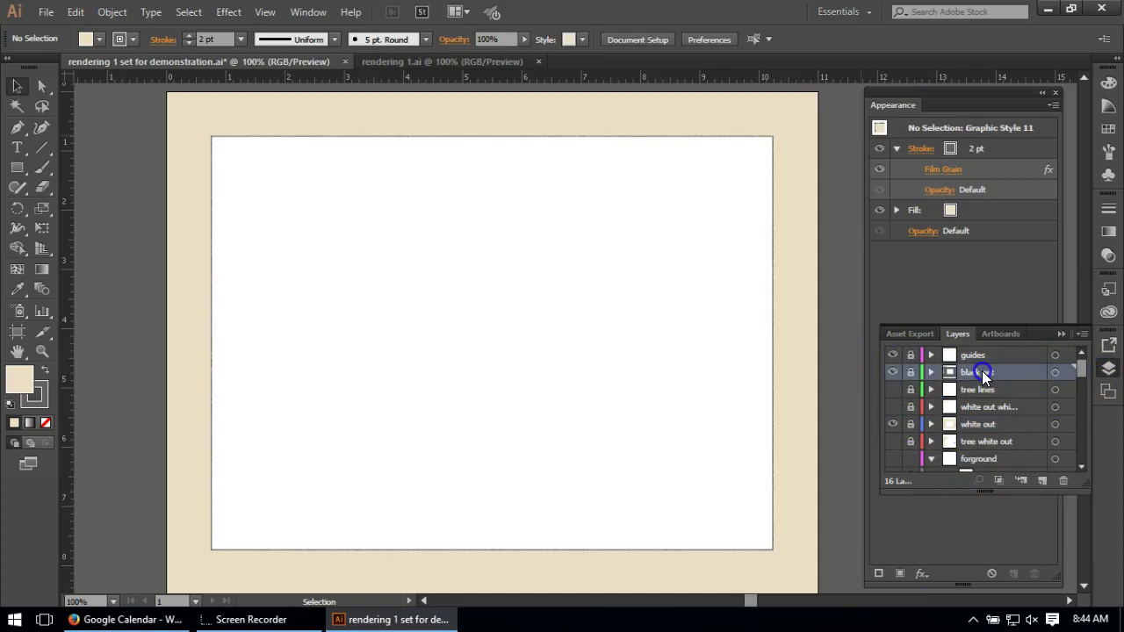
Hide the black out layer temporarily, examine the white out frame's outer edge beyond the artboard, and show the layer again.
{"action": "left_click", "coordinate": [892, 372]}
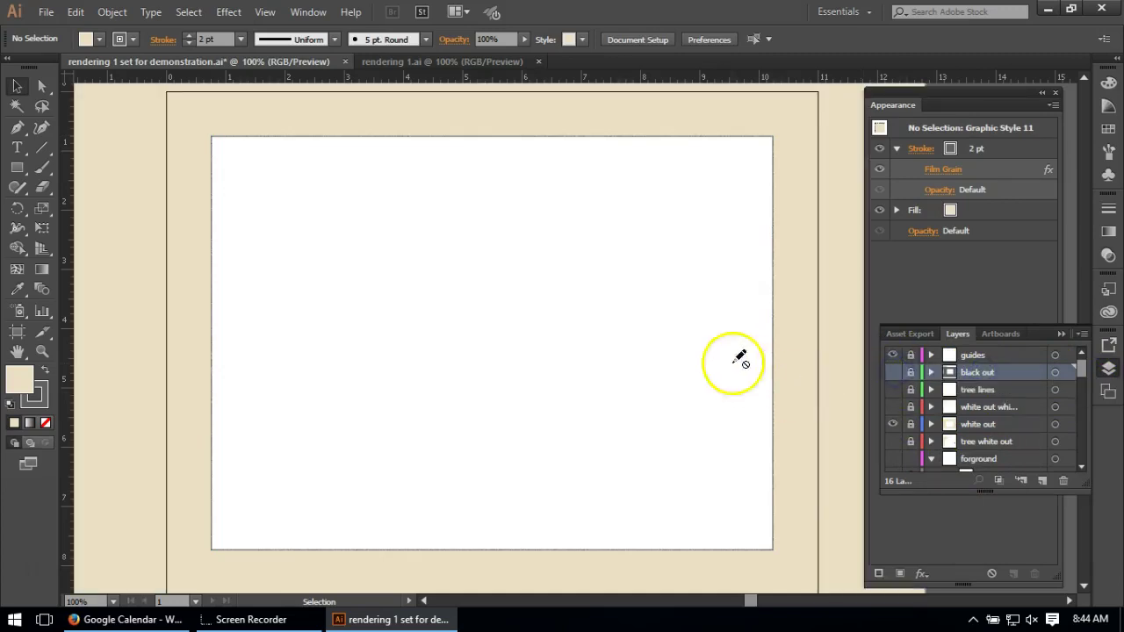
{"action": "scroll", "coordinate": [544, 379], "scroll_direction": "down", "scroll_amount": 2}
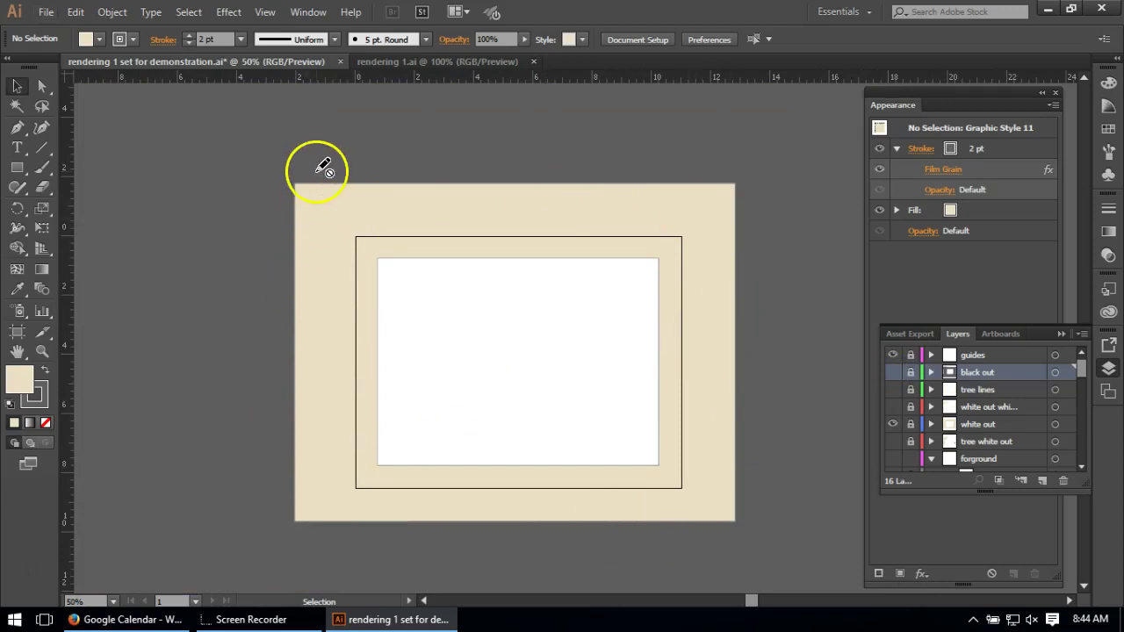
{"action": "scroll", "coordinate": [321, 168], "scroll_direction": "up", "scroll_amount": 7}
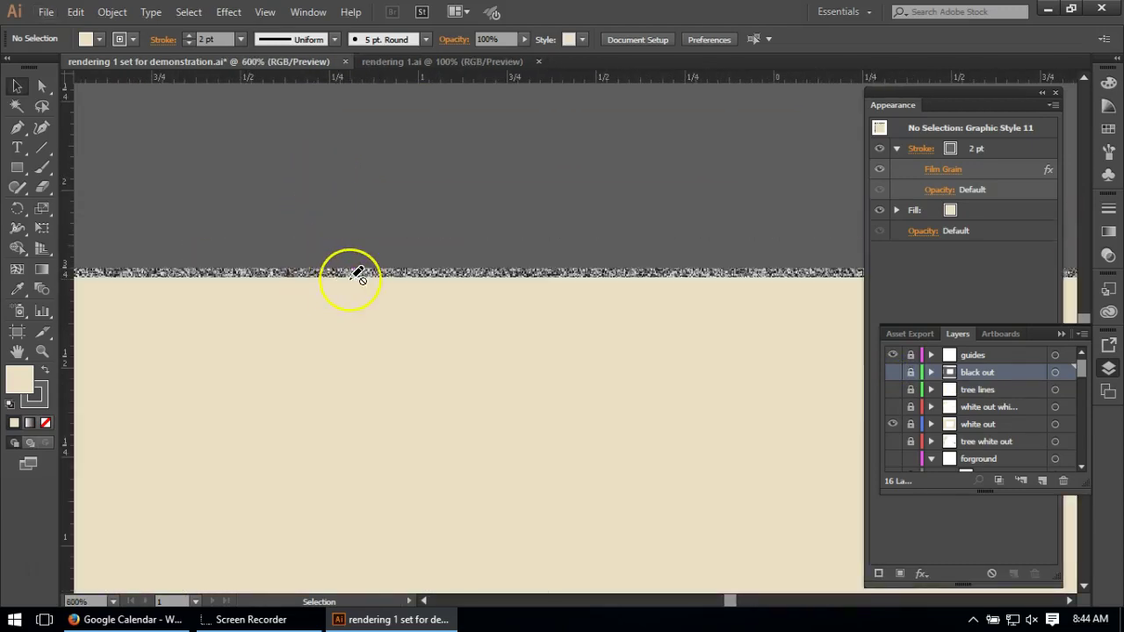
{"action": "scroll", "coordinate": [358, 274], "scroll_direction": "down", "scroll_amount": 8}
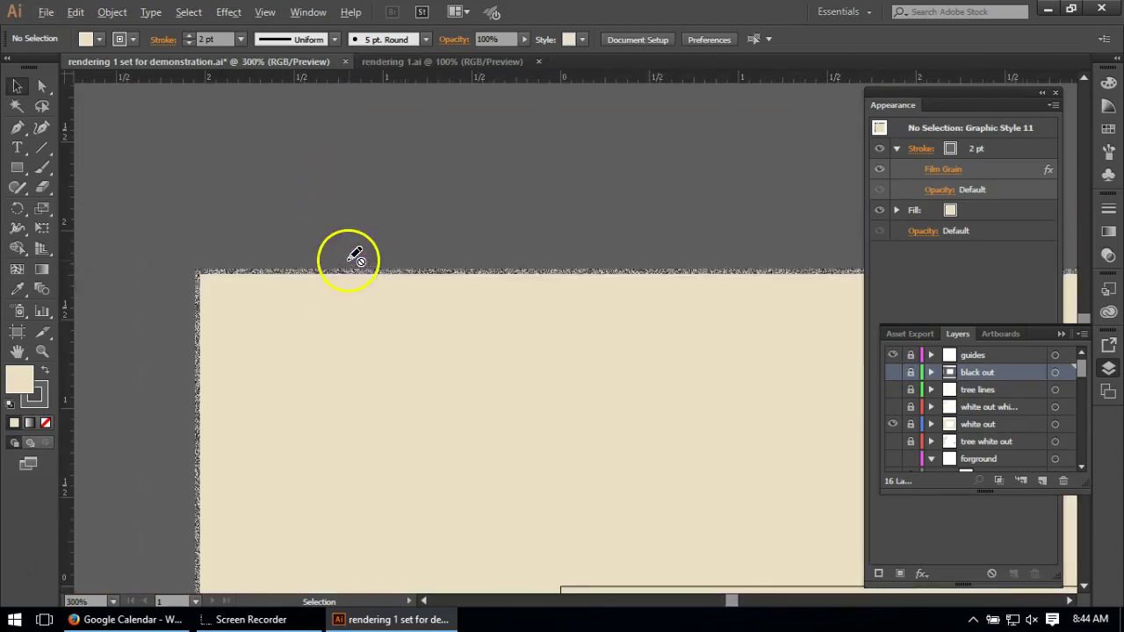
{"action": "scroll", "coordinate": [356, 255], "scroll_direction": "down", "scroll_amount": 1}
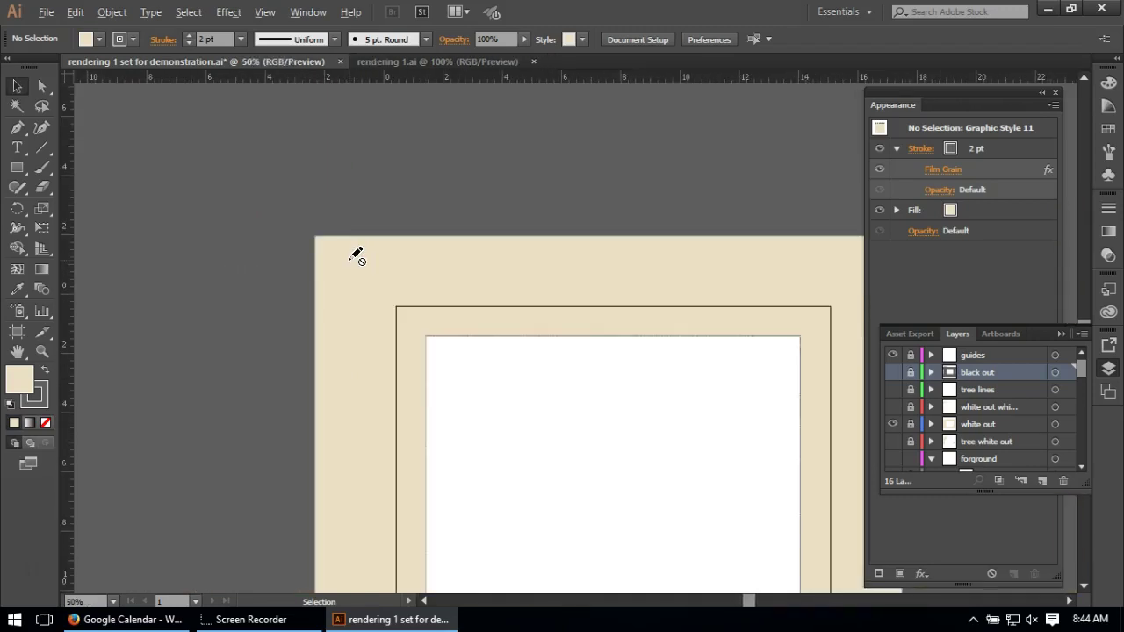
{"action": "left_click", "coordinate": [891, 373]}
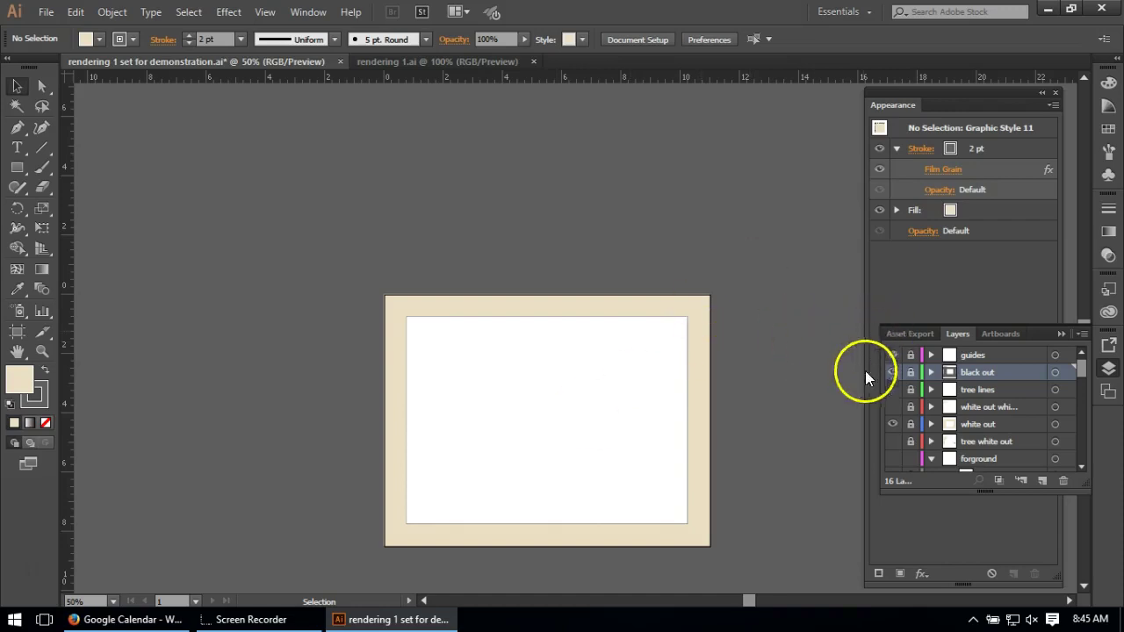
{"action": "scroll", "coordinate": [544, 326], "scroll_direction": "down", "scroll_amount": 1}
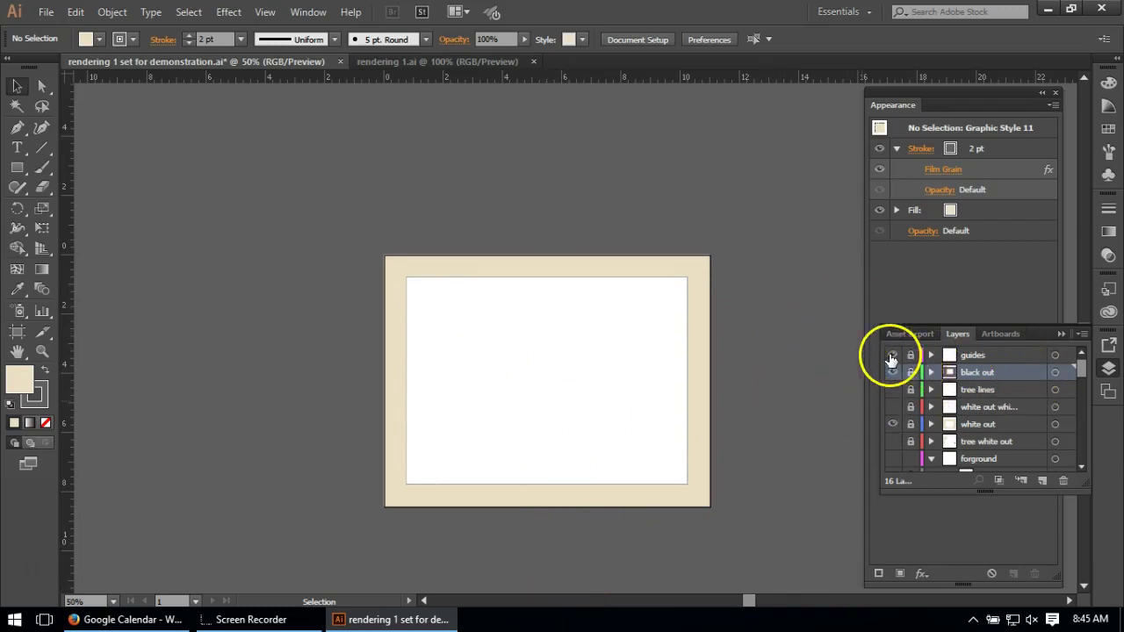
Show the guides across the artboard.
{"action": "left_click", "coordinate": [265, 12]}
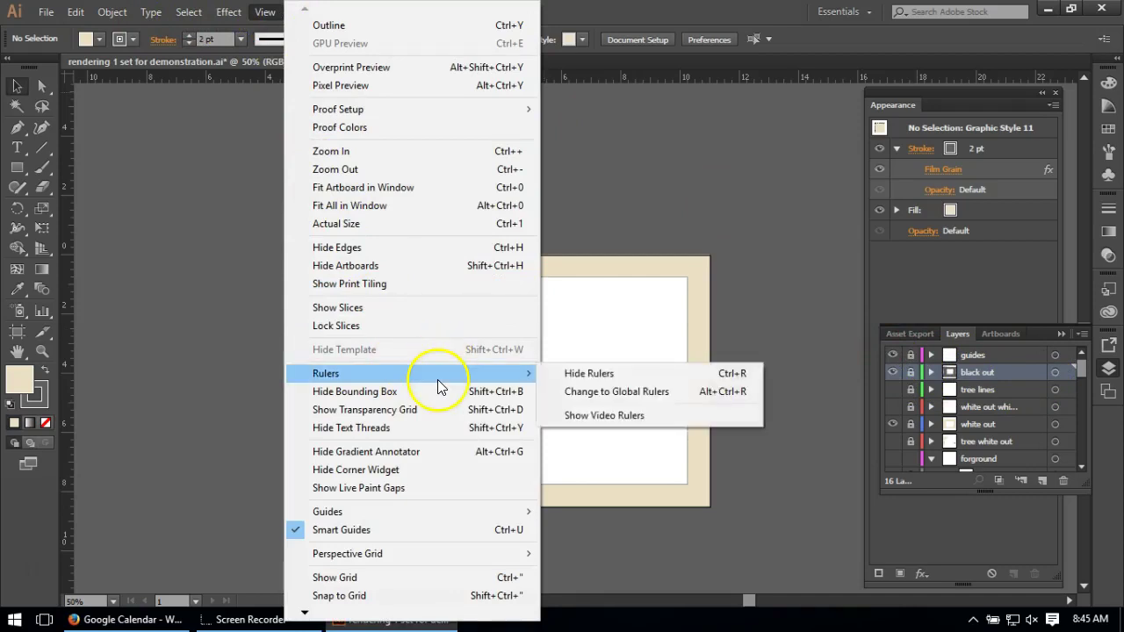
{"action": "left_click", "coordinate": [427, 510]}
{"action": "left_click", "coordinate": [615, 512]}
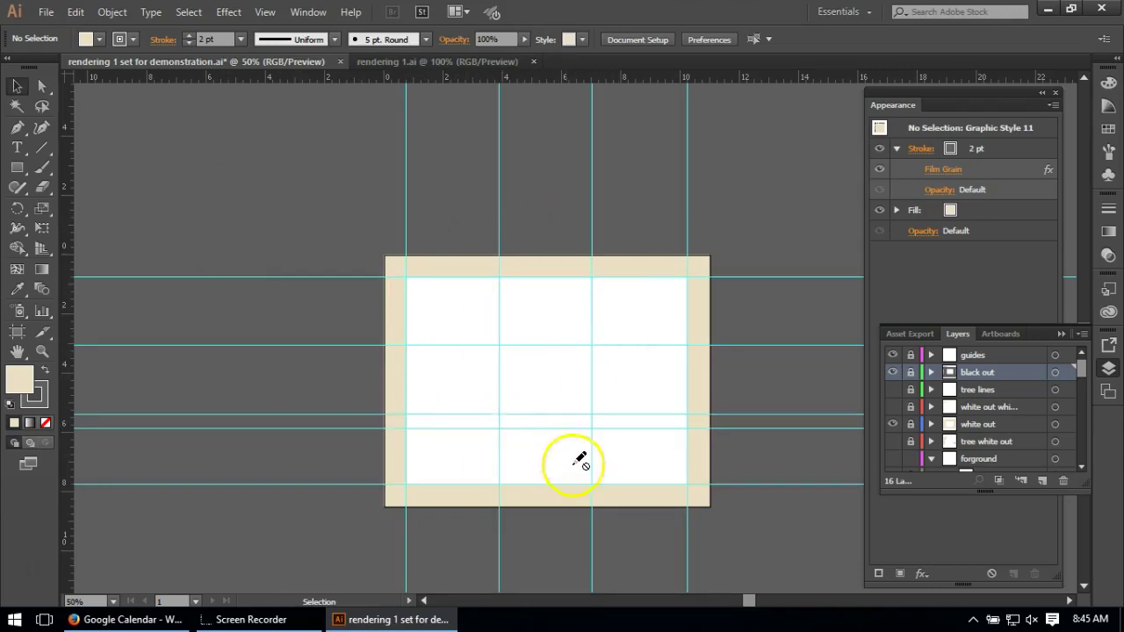
{"action": "key", "text": "ctrl+plus"}
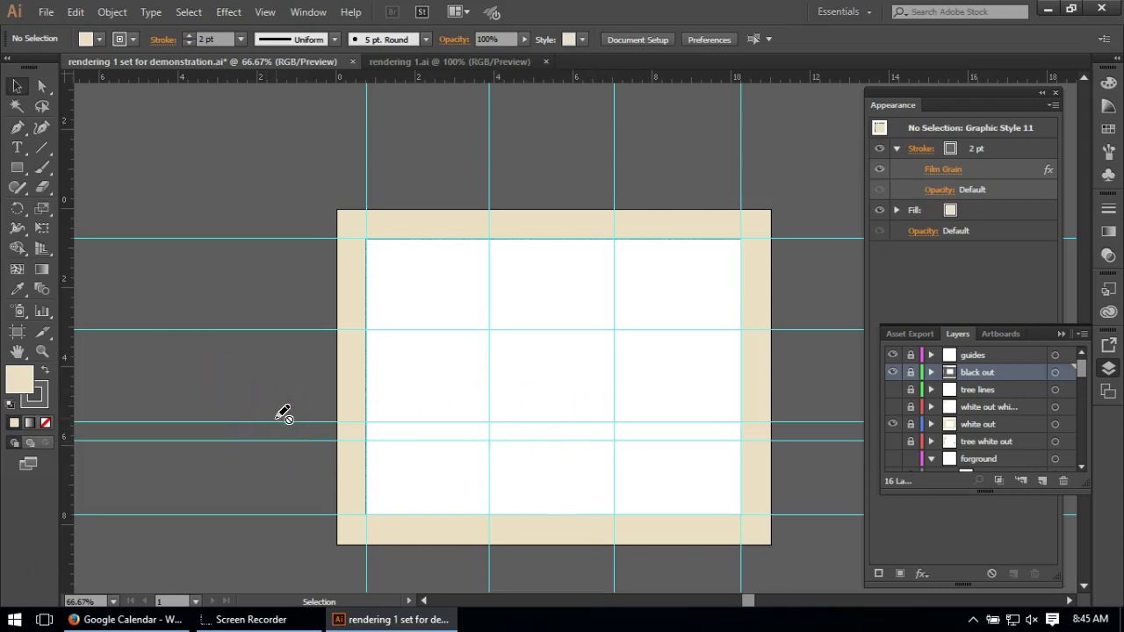
{"action": "mouse_move", "coordinate": [283, 415]}
{"action": "left_mouse_down"}
{"action": "mouse_move", "coordinate": [148, 382]}
{"action": "mouse_move", "coordinate": [154, 404]}
{"action": "mouse_move", "coordinate": [323, 399]}
{"action": "mouse_move", "coordinate": [289, 459]}
{"action": "mouse_move", "coordinate": [500, 376]}
{"action": "mouse_move", "coordinate": [310, 397]}
{"action": "left_mouse_up"}
{"action": "mouse_move", "coordinate": [311, 396]}
{"action": "left_mouse_down"}
{"action": "mouse_move", "coordinate": [349, 408]}
{"action": "mouse_move", "coordinate": [334, 408]}
{"action": "left_mouse_up"}
{"action": "left_click_drag", "start_coordinate": [289, 402], "coordinate": [259, 380]}
{"action": "left_click", "coordinate": [450, 332]}
{"action": "mouse_move", "coordinate": [449, 332]}
{"action": "left_mouse_down"}
{"action": "mouse_move", "coordinate": [358, 381]}
{"action": "mouse_move", "coordinate": [354, 322]}
{"action": "mouse_move", "coordinate": [584, 421]}
{"action": "left_mouse_up"}
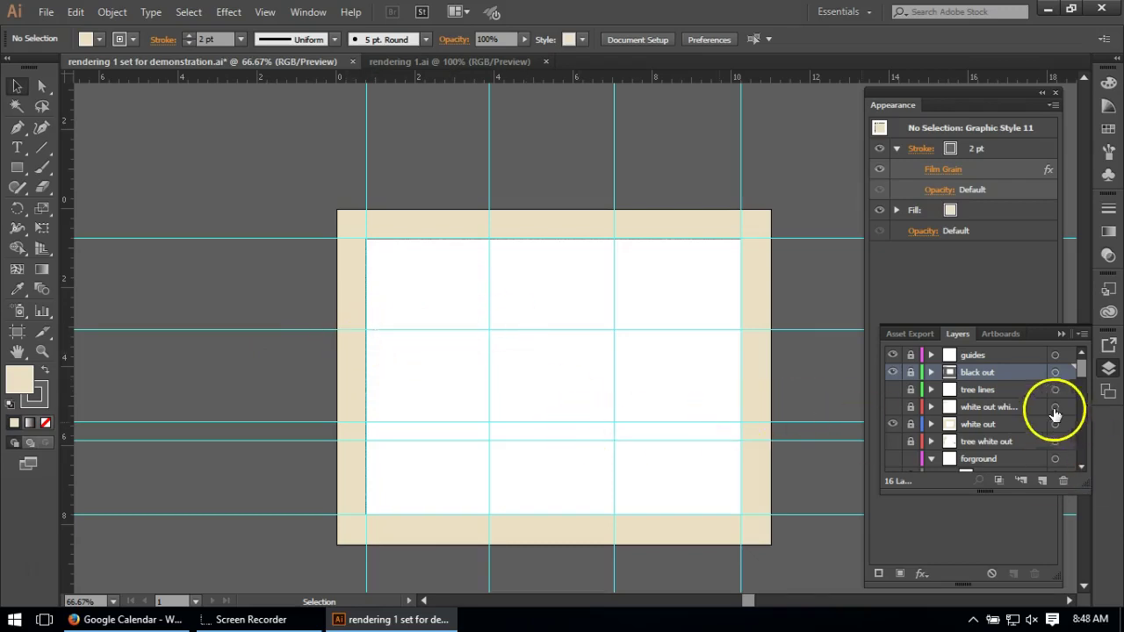
Make the building lines layer visible.
{"action": "scroll", "coordinate": [1019, 399], "scroll_direction": "down", "scroll_amount": 5}
{"action": "scroll", "coordinate": [1016, 396], "scroll_direction": "up", "scroll_amount": 2}
{"action": "left_click", "coordinate": [892, 389]}
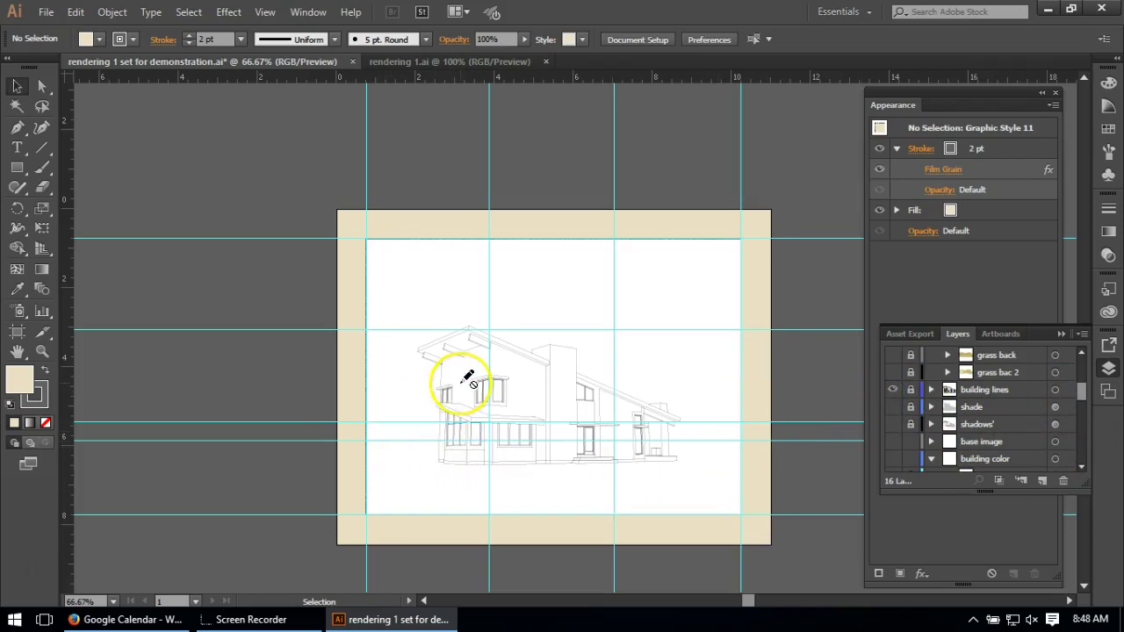
Unlock the building lines layer and select the house's line group.
{"action": "left_click", "coordinate": [490, 373], "text": "ctrl"}
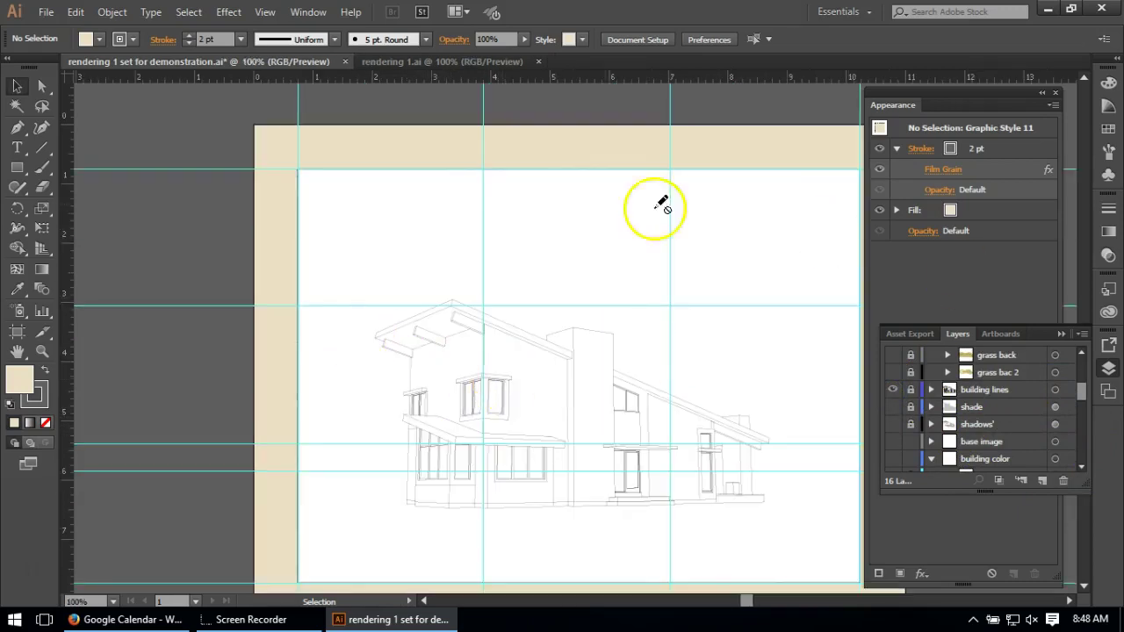
{"action": "scroll", "coordinate": [471, 336], "scroll_direction": "down", "scroll_amount": 2}
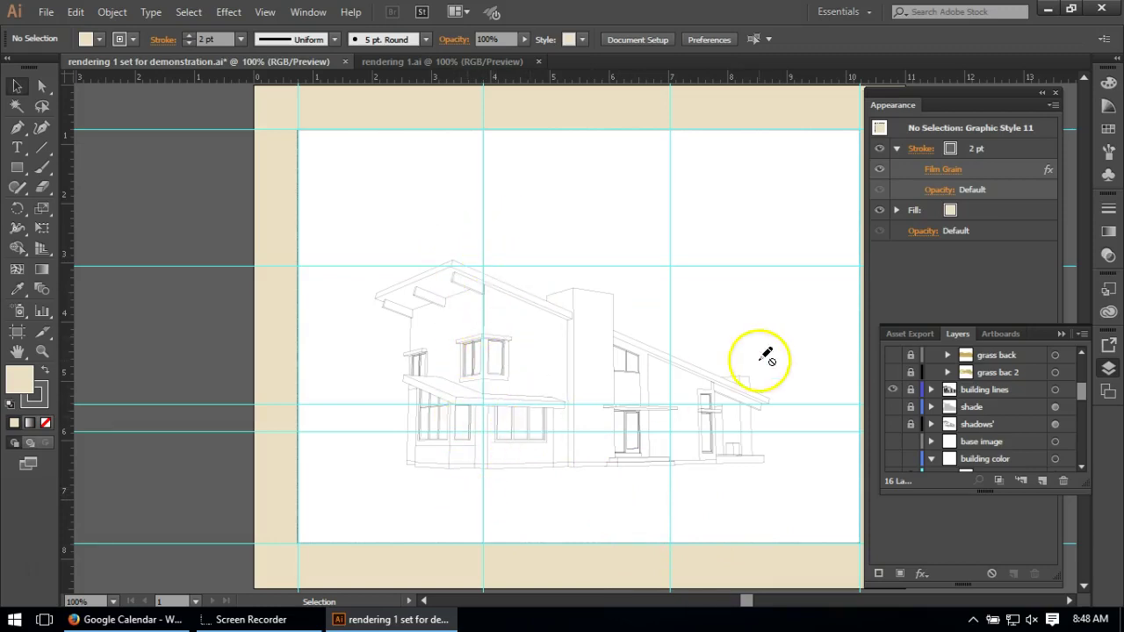
{"action": "scroll", "coordinate": [339, 301], "scroll_direction": "down", "scroll_amount": 1}
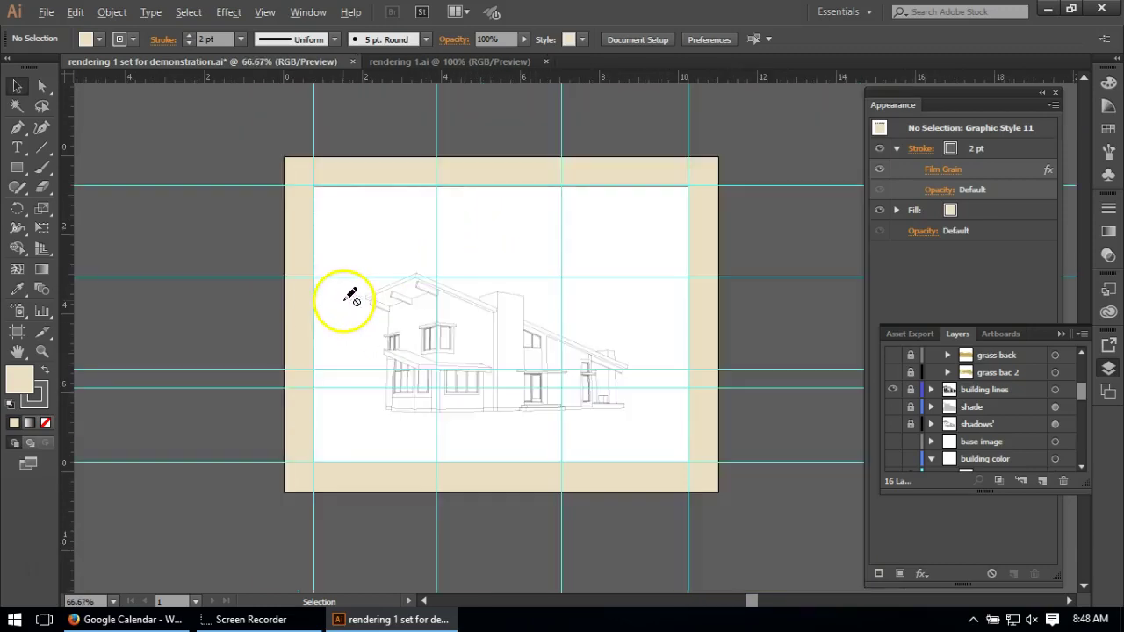
{"action": "scroll", "coordinate": [459, 369], "scroll_direction": "up", "scroll_amount": 1}
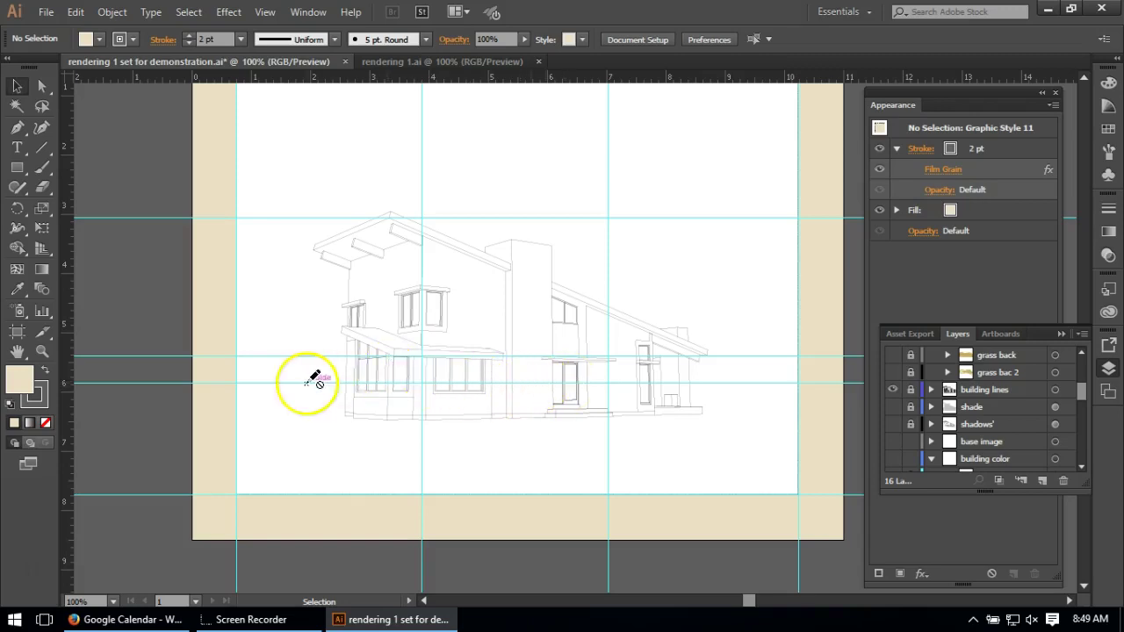
{"action": "left_click", "coordinate": [910, 392]}
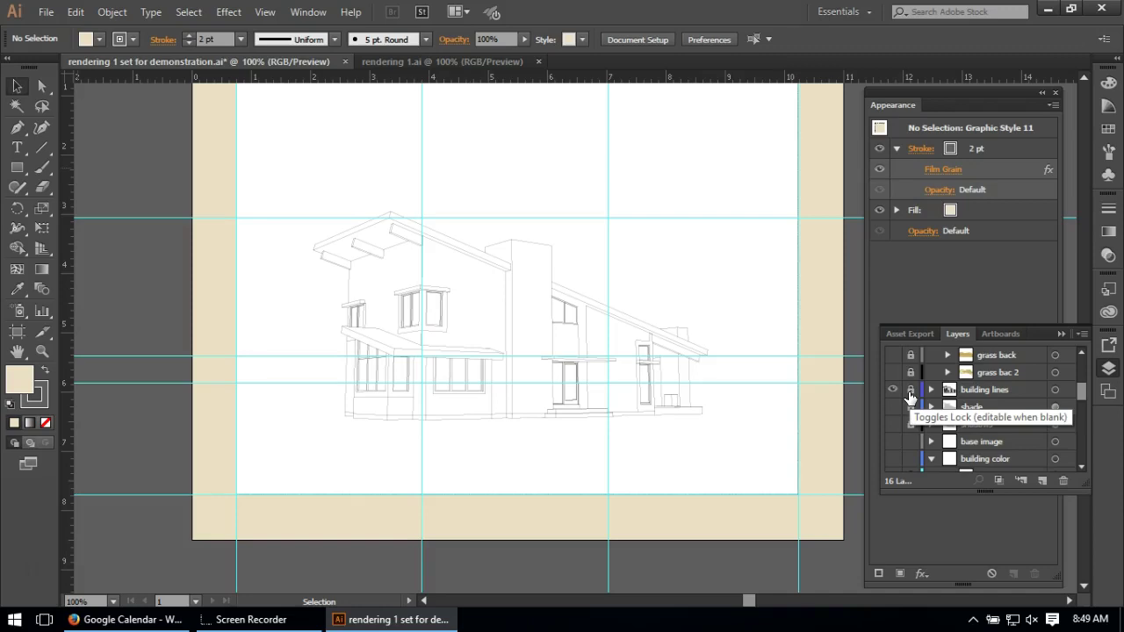
{"action": "left_click", "coordinate": [910, 394]}
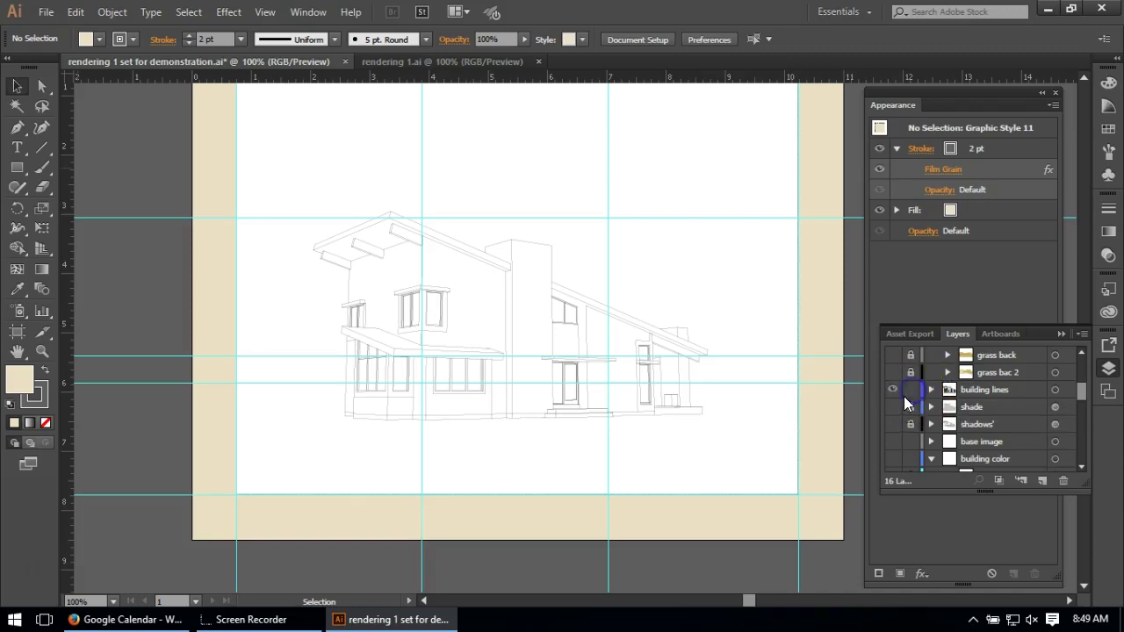
{"action": "left_click", "coordinate": [903, 396], "text": "alt"}
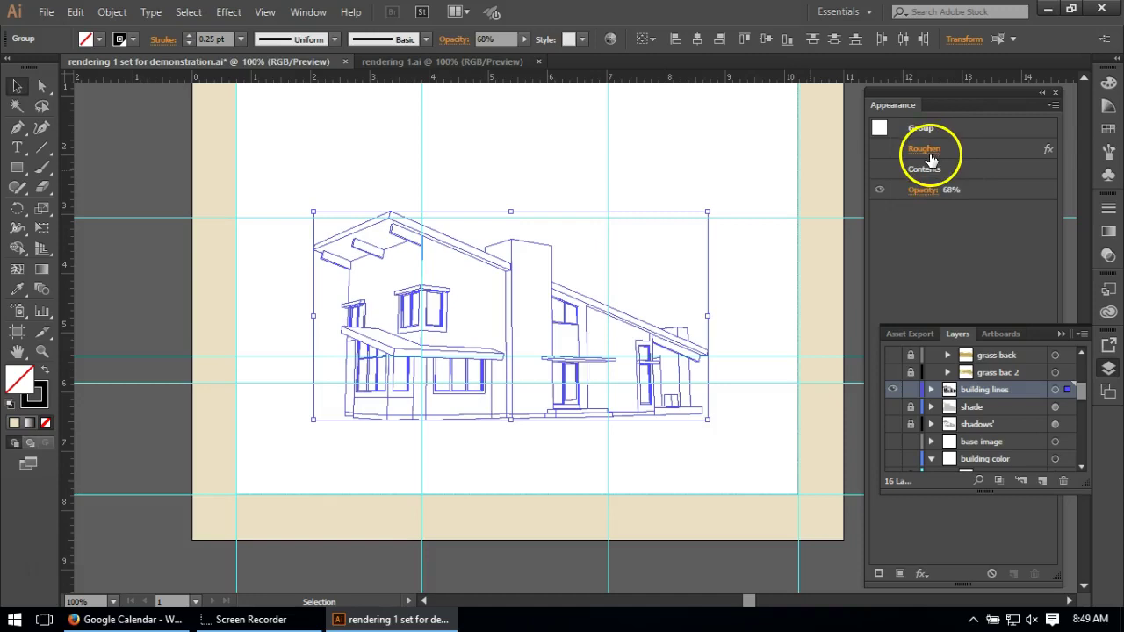
Turn on the Roughen effect for the house line group, deselect it, and inspect the lines around the upper corner window.
{"action": "left_click", "coordinate": [881, 149]}
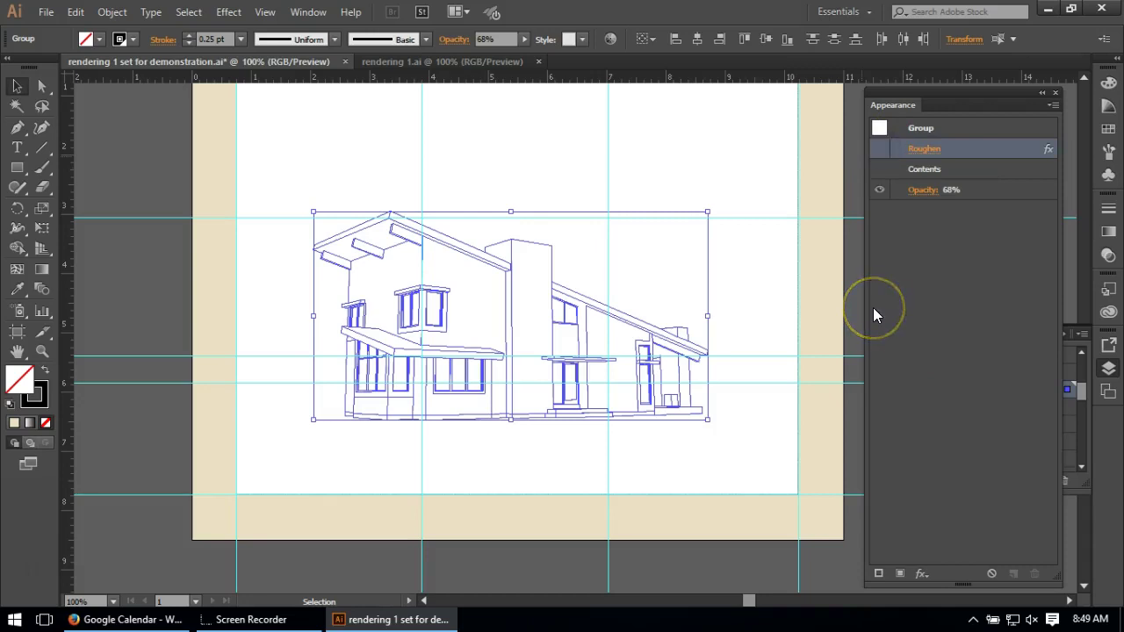
{"action": "left_click", "coordinate": [520, 155]}
{"action": "left_click", "coordinate": [502, 243]}
{"action": "left_click", "coordinate": [421, 311]}
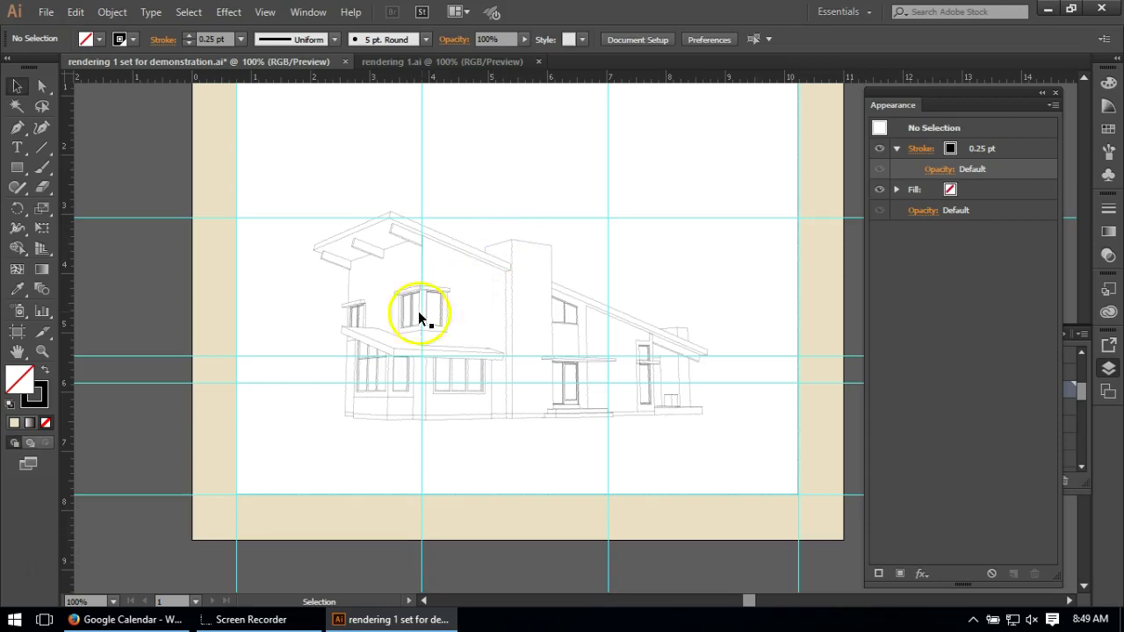
{"action": "left_click", "coordinate": [444, 325]}
{"action": "left_click", "coordinate": [469, 322]}
{"action": "left_click", "coordinate": [515, 292]}
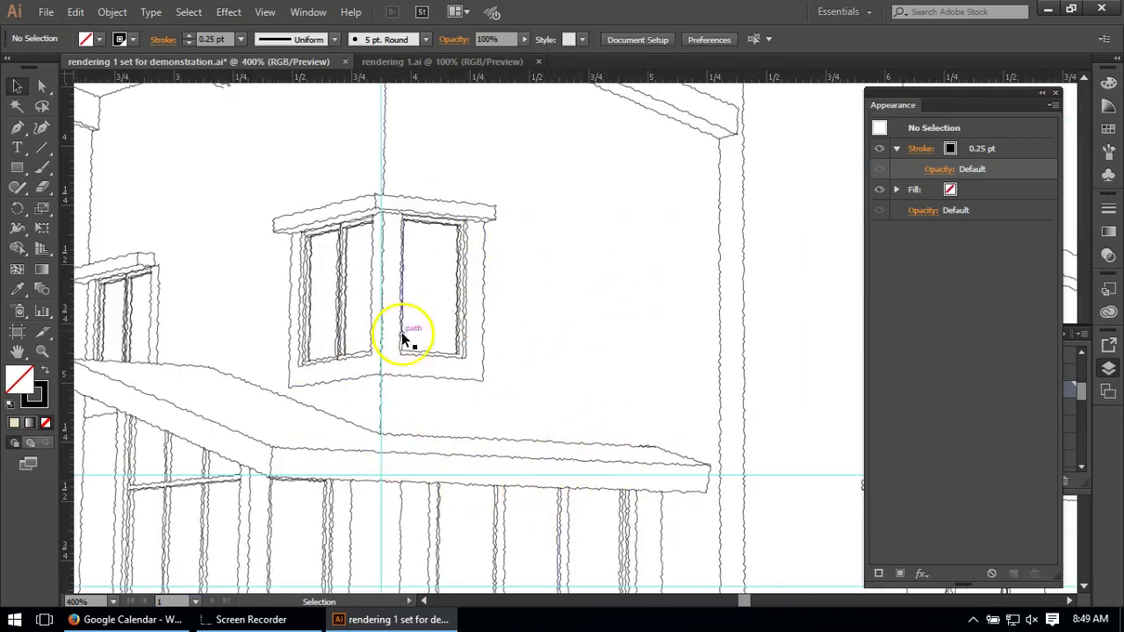
Compare the house lines with the Roughen effect off and on, leave it on, and deselect the group.
{"action": "left_click", "coordinate": [545, 307]}
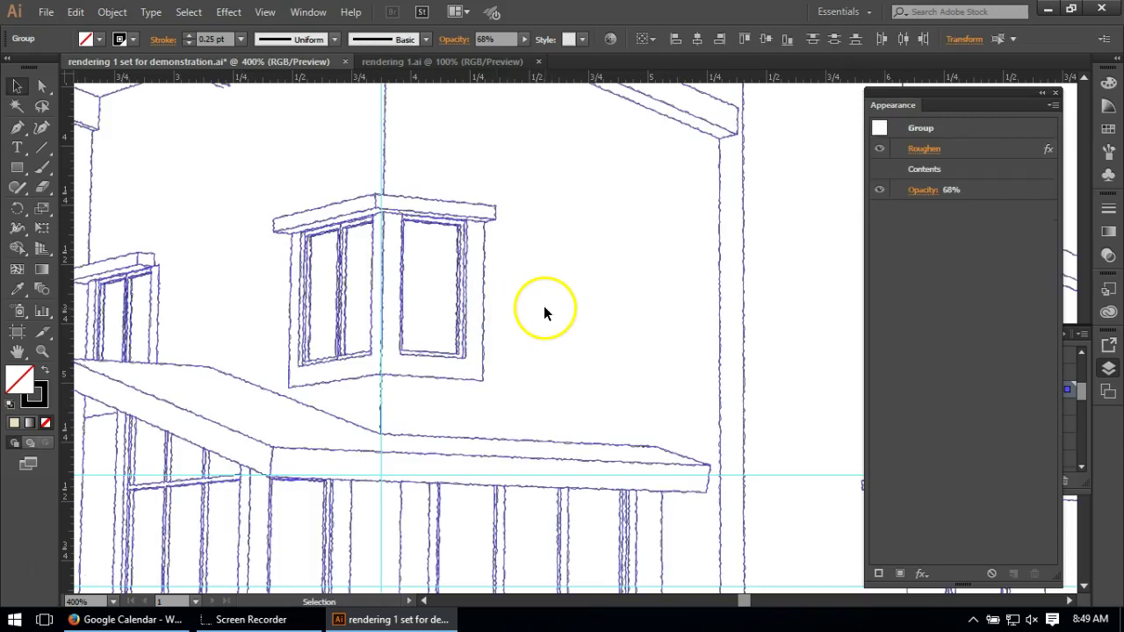
{"action": "left_click", "coordinate": [883, 149]}
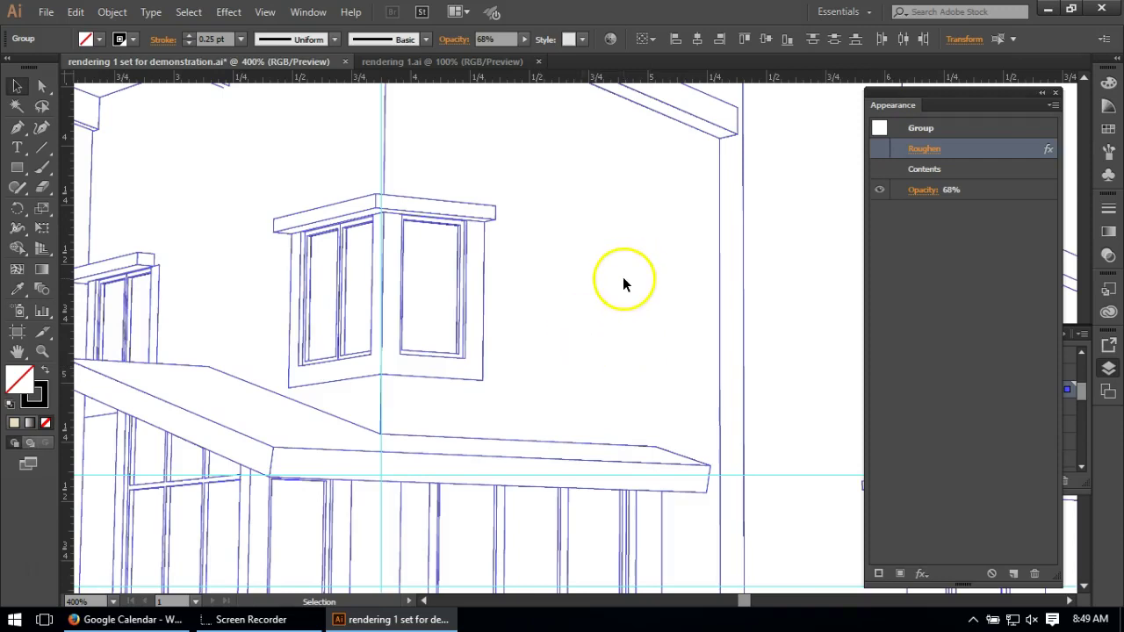
{"action": "left_click", "coordinate": [877, 151]}
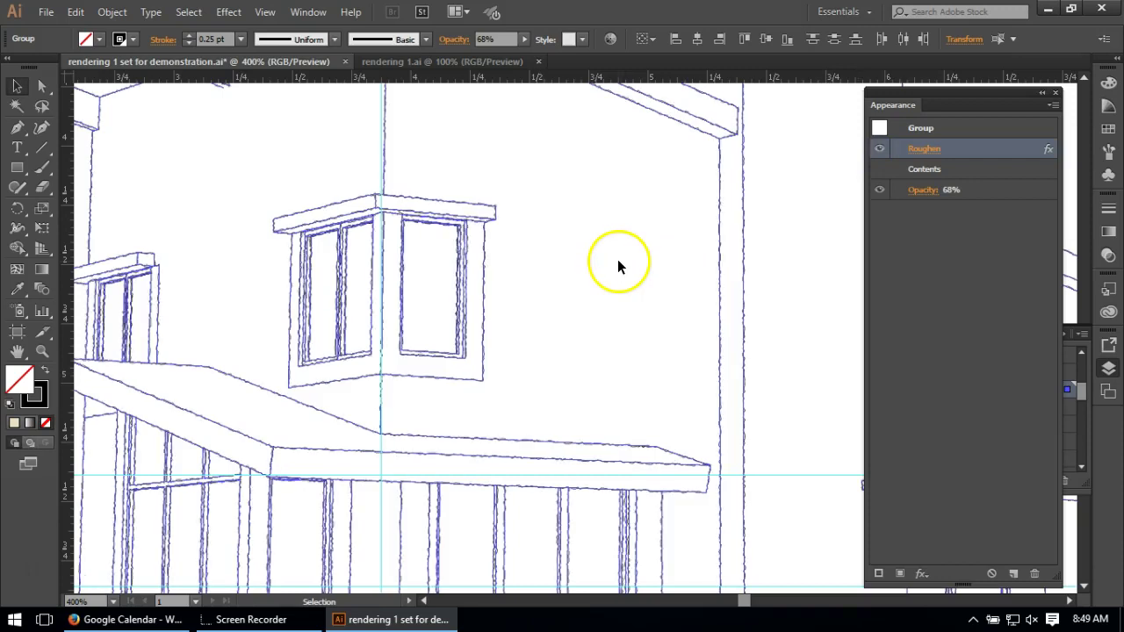
{"action": "scroll", "coordinate": [582, 256], "scroll_direction": "down", "scroll_amount": 2}
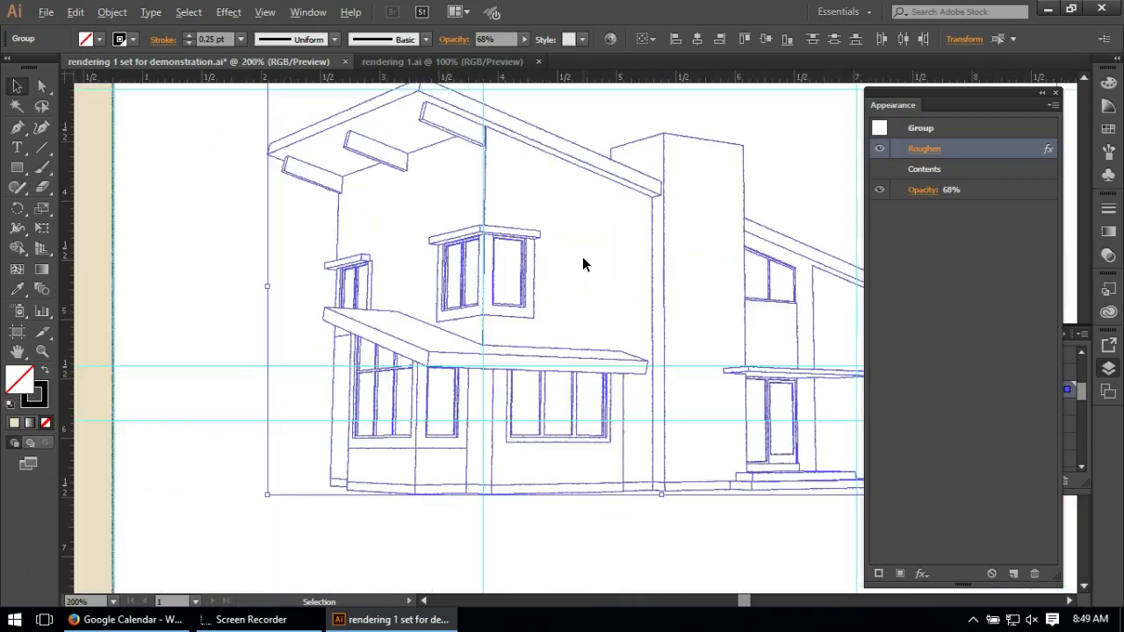
{"action": "scroll", "coordinate": [382, 289], "scroll_direction": "down", "scroll_amount": 1}
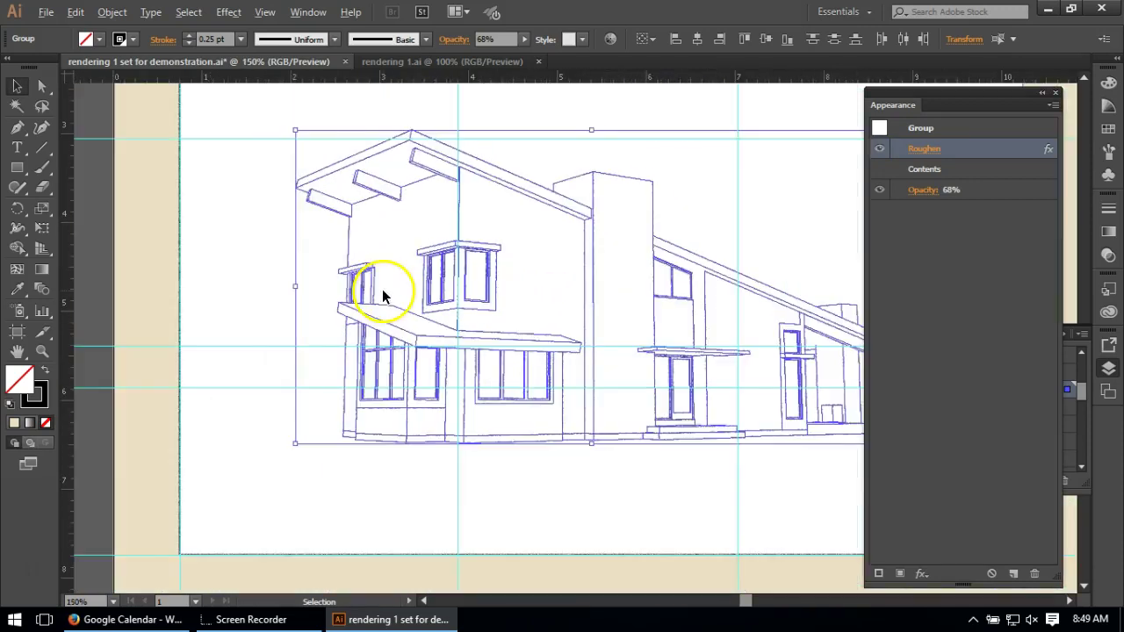
{"action": "left_click", "coordinate": [220, 219]}
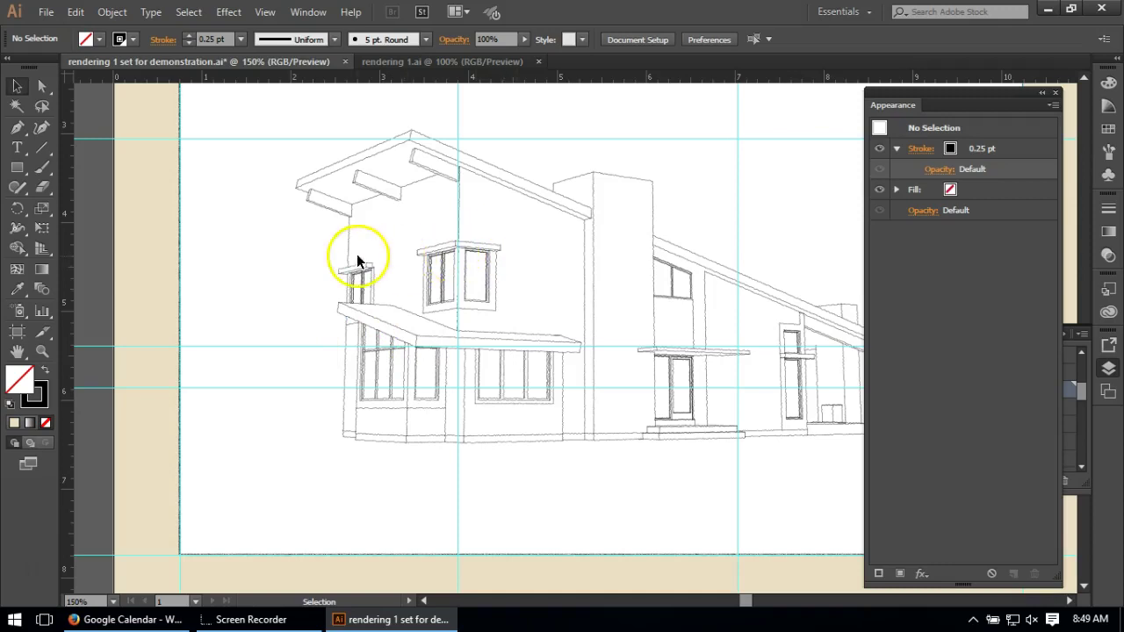
Uncover the layer list and lock the building lines layer.
{"action": "scroll", "coordinate": [327, 261], "scroll_direction": "down", "scroll_amount": 1}
{"action": "scroll", "coordinate": [536, 302], "scroll_direction": "up", "scroll_amount": 1}
{"action": "scroll", "coordinate": [421, 277], "scroll_direction": "up", "scroll_amount": 1}
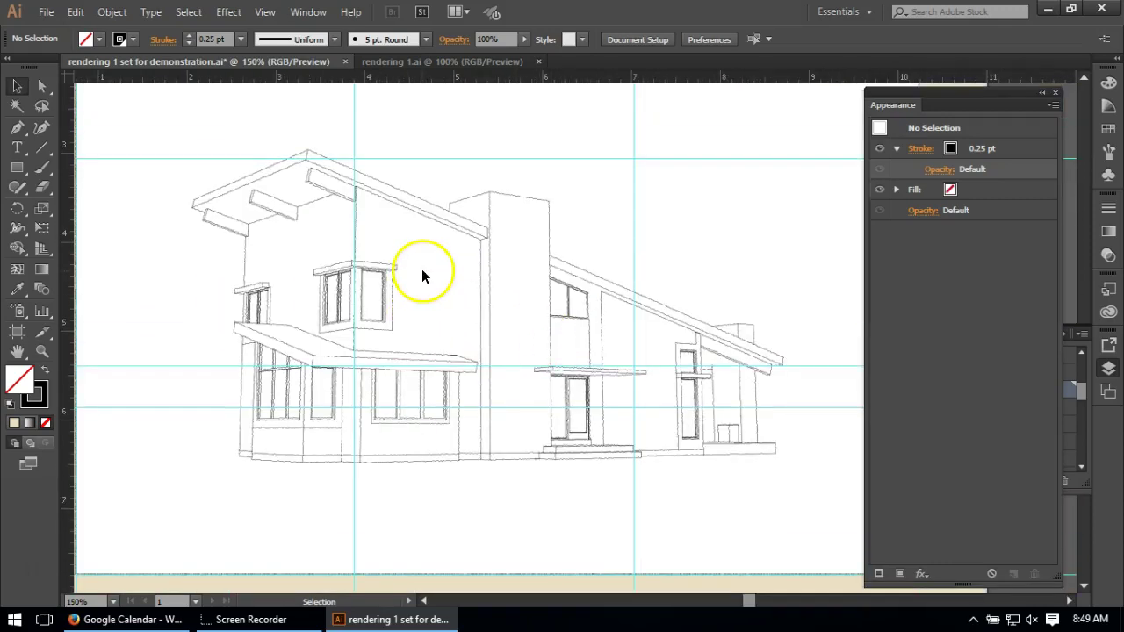
{"action": "left_click_drag", "start_coordinate": [1080, 474], "coordinate": [1076, 502]}
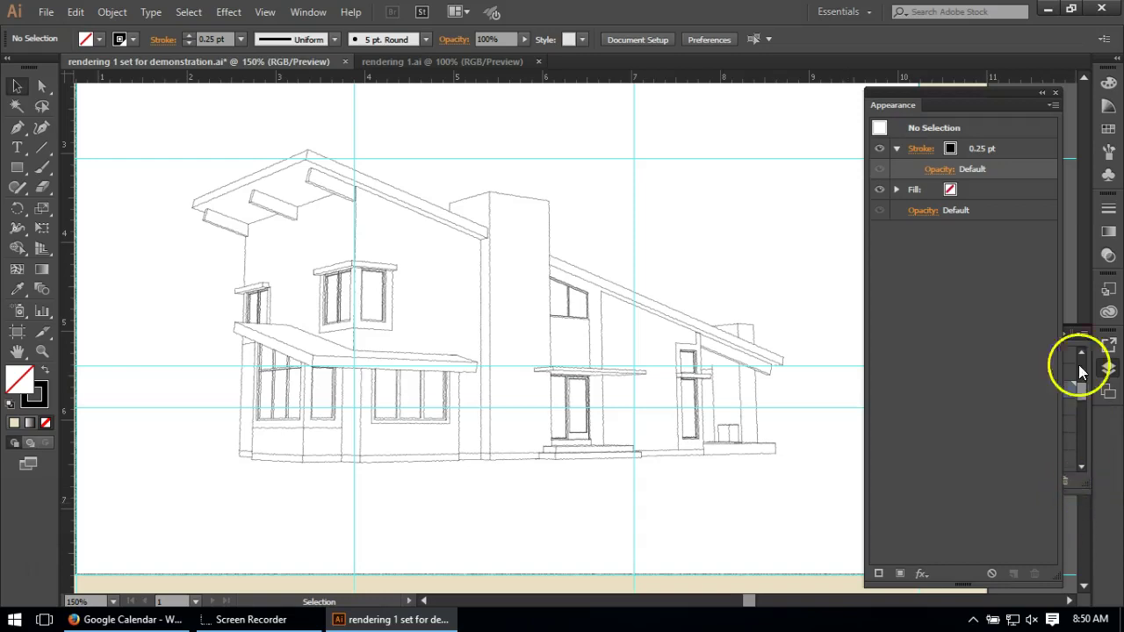
{"action": "left_click_drag", "start_coordinate": [999, 90], "coordinate": [818, 86]}
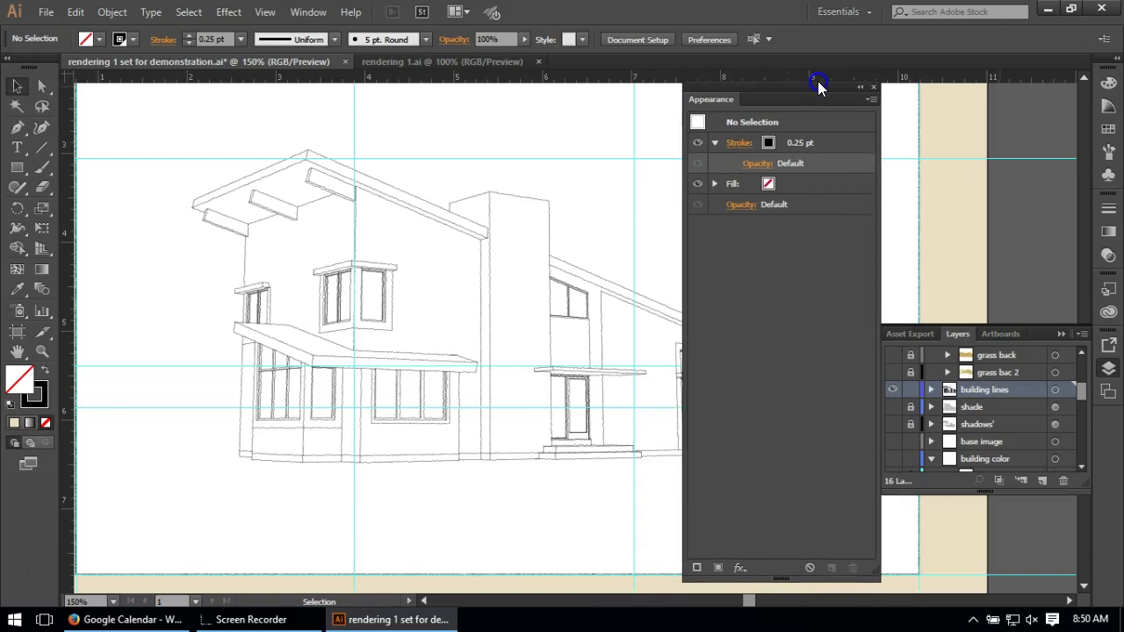
{"action": "left_click", "coordinate": [910, 389]}
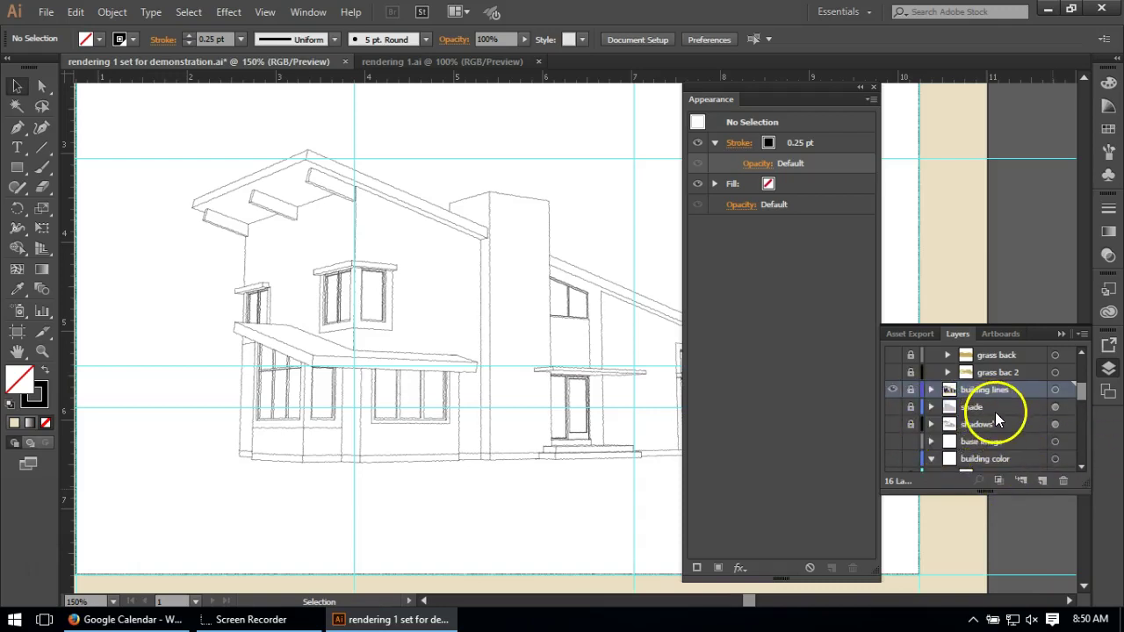
Show the shadows layer temporarily, examine the shadows across the house, and hide the layer again.
{"action": "left_click", "coordinate": [891, 424]}
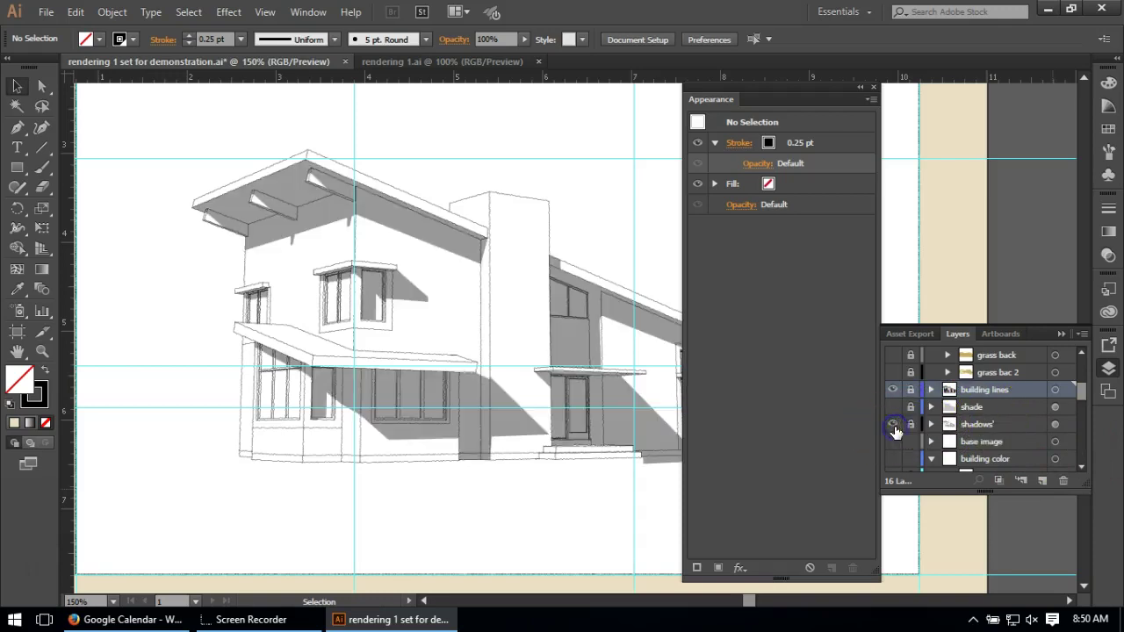
{"action": "scroll", "coordinate": [491, 334], "scroll_direction": "down", "scroll_amount": 2}
{"action": "scroll", "coordinate": [441, 334], "scroll_direction": "up", "scroll_amount": 1}
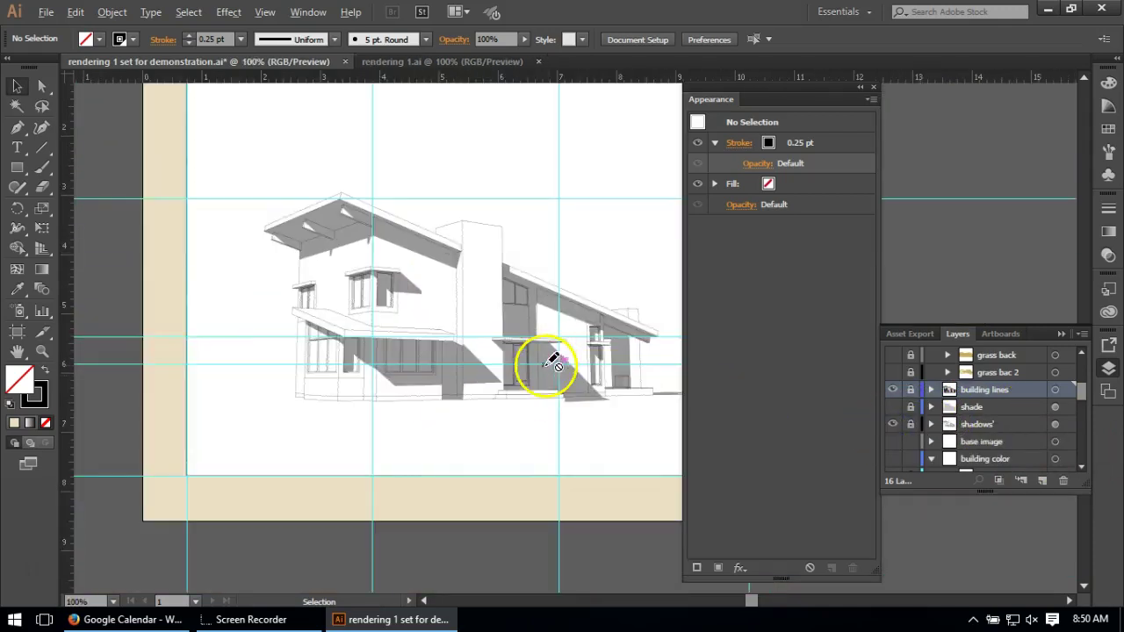
{"action": "scroll", "coordinate": [455, 325], "scroll_direction": "up", "scroll_amount": 1}
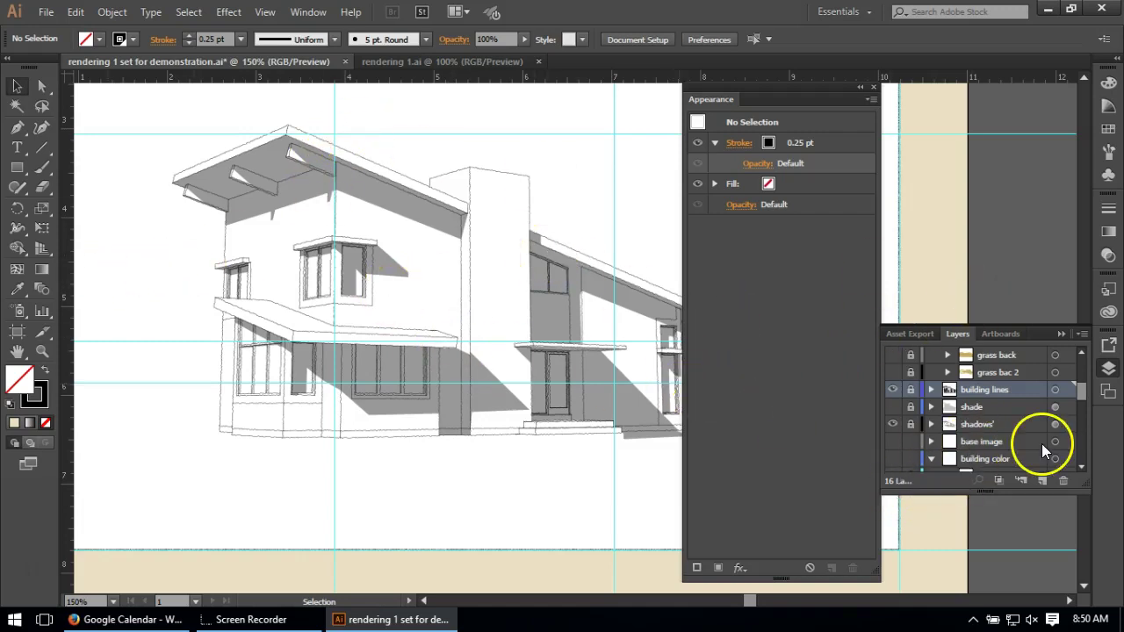
{"action": "scroll", "coordinate": [1032, 429], "scroll_direction": "down", "scroll_amount": 1}
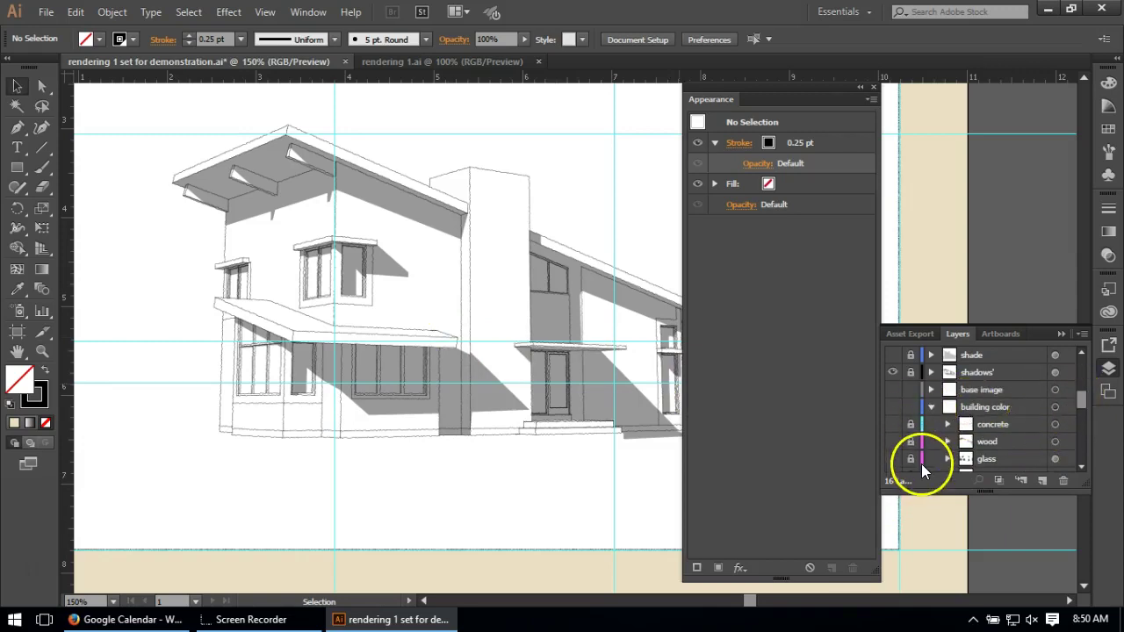
{"action": "scroll", "coordinate": [938, 454], "scroll_direction": "up", "scroll_amount": 1}
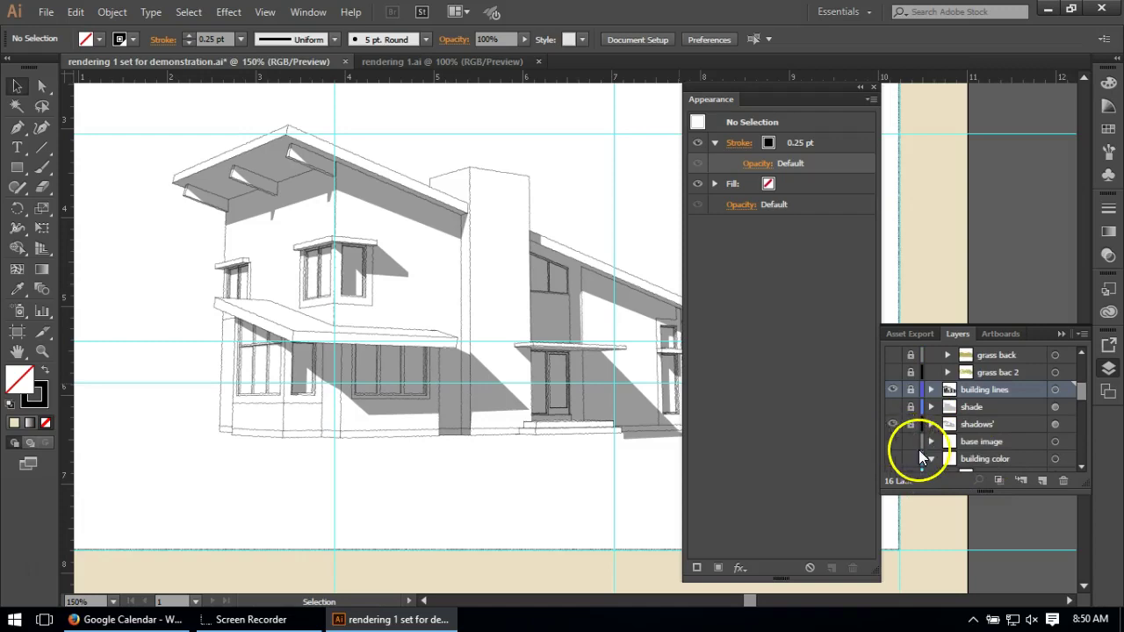
{"action": "left_click", "coordinate": [891, 424]}
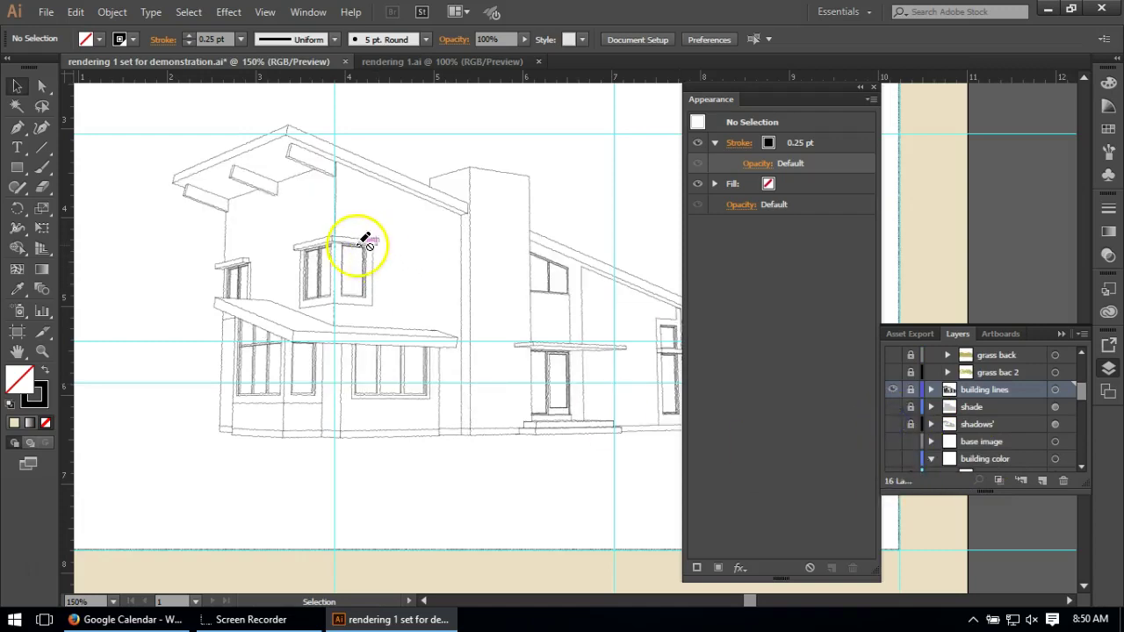
Expand the base image layer and make it visible together with its shadow sublayer.
{"action": "scroll", "coordinate": [914, 417], "scroll_direction": "down", "scroll_amount": 1}
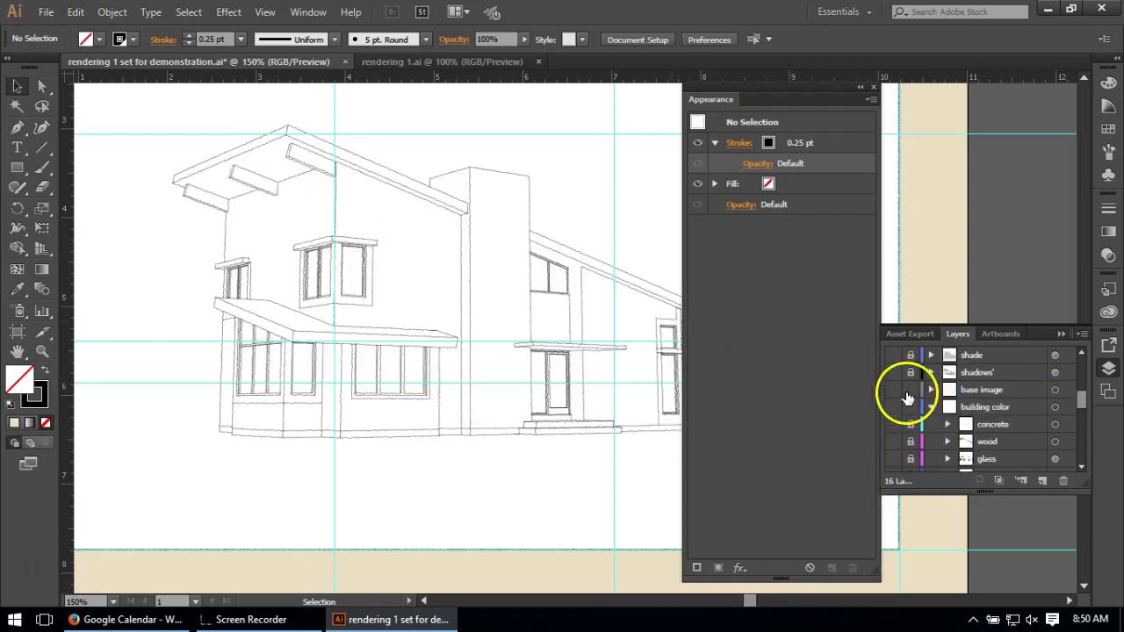
{"action": "left_click", "coordinate": [932, 391]}
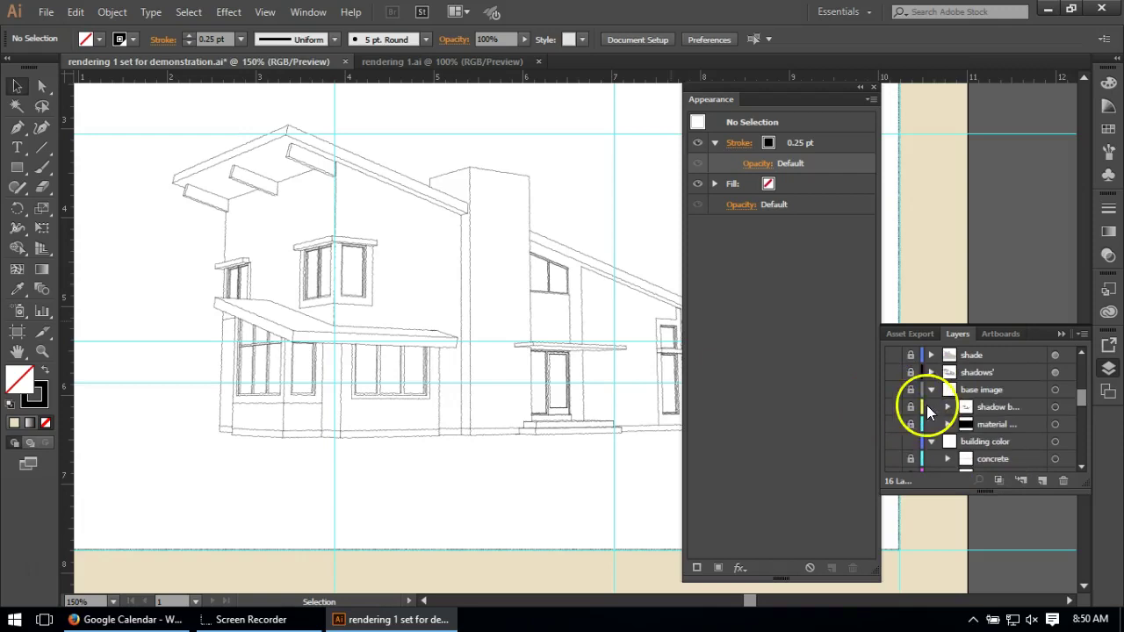
{"action": "left_click", "coordinate": [893, 409]}
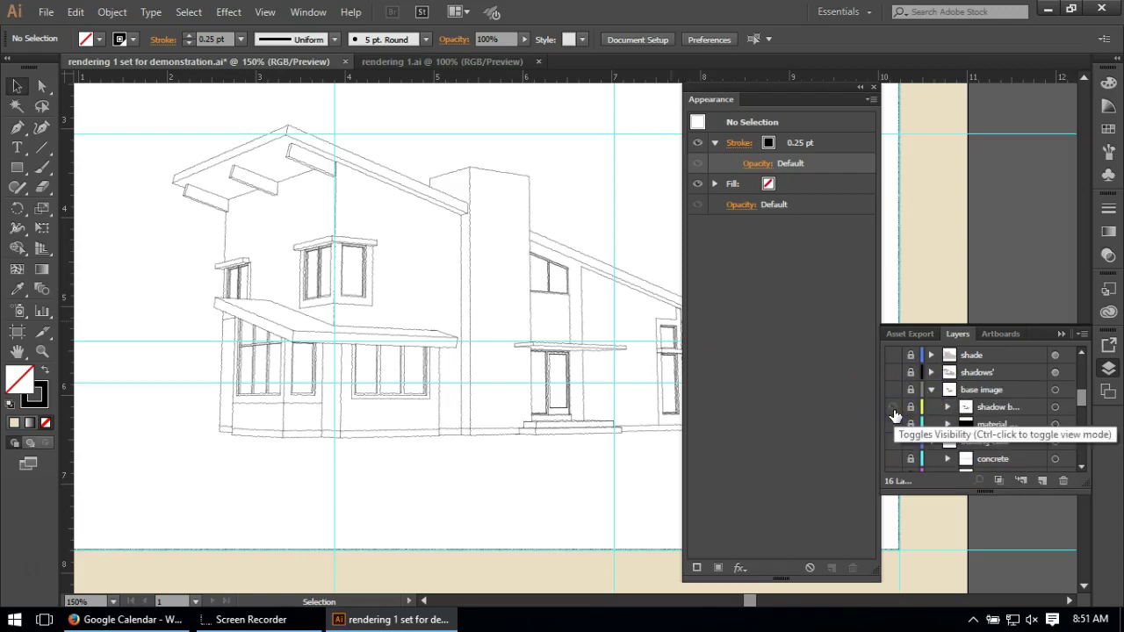
{"action": "left_click", "coordinate": [895, 390]}
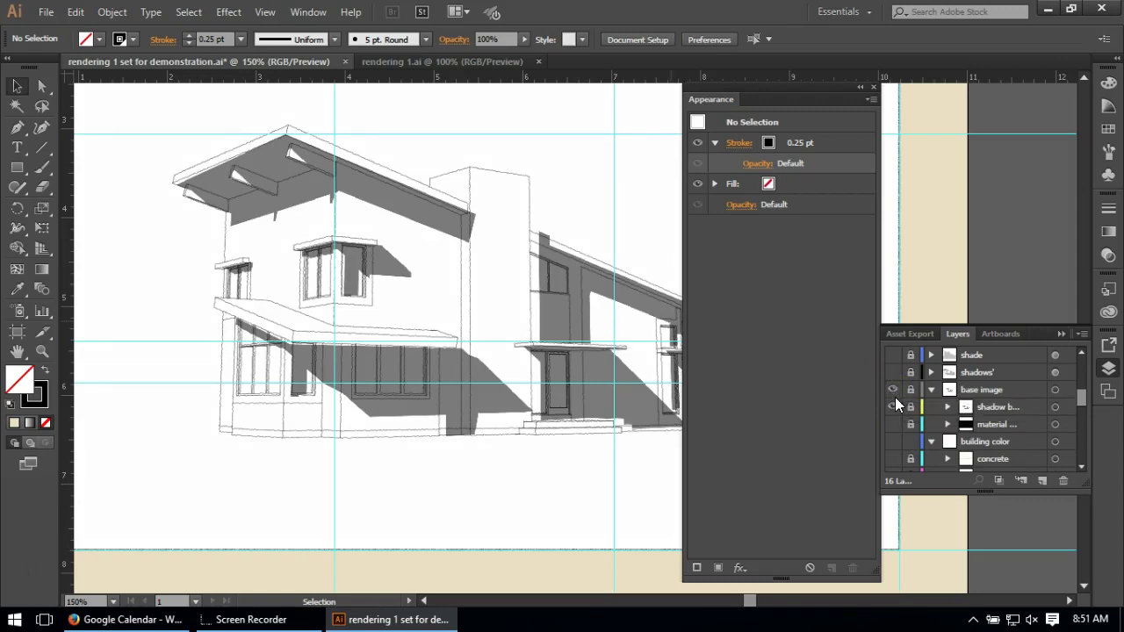
Hide the shadow sublayer of the base image layer and show its material sublayer, viewing the artwork at 100%.
{"action": "left_click", "coordinate": [891, 408]}
{"action": "left_click", "coordinate": [891, 407]}
{"action": "left_click", "coordinate": [891, 408]}
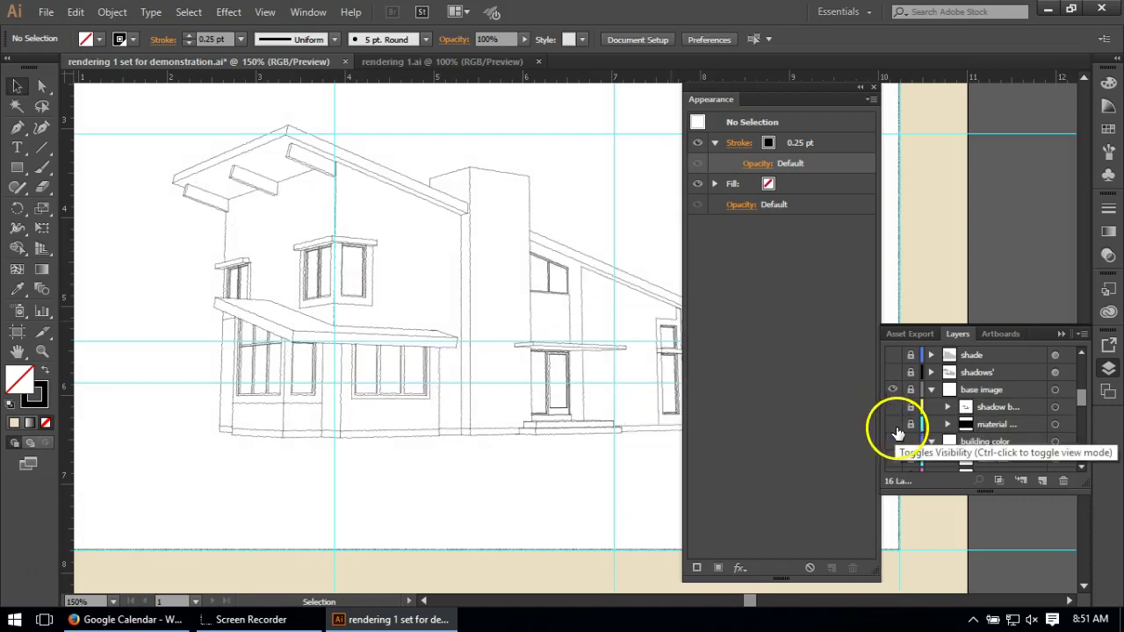
{"action": "left_click", "coordinate": [893, 426]}
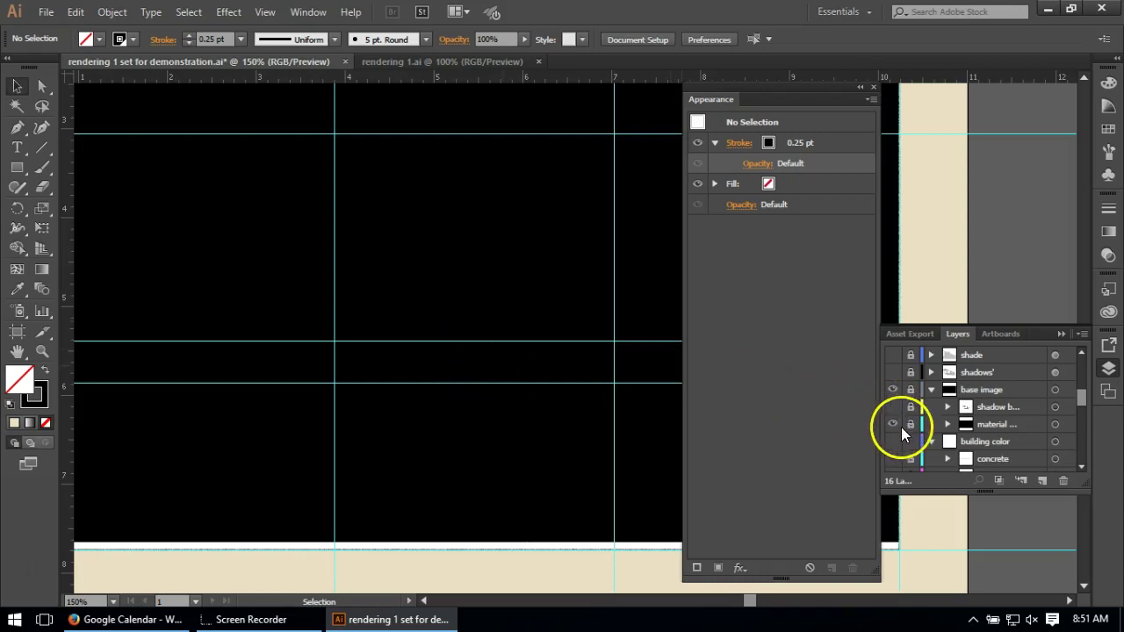
{"action": "key", "text": "ctrl+0"}
{"action": "key", "text": "ctrl+1"}
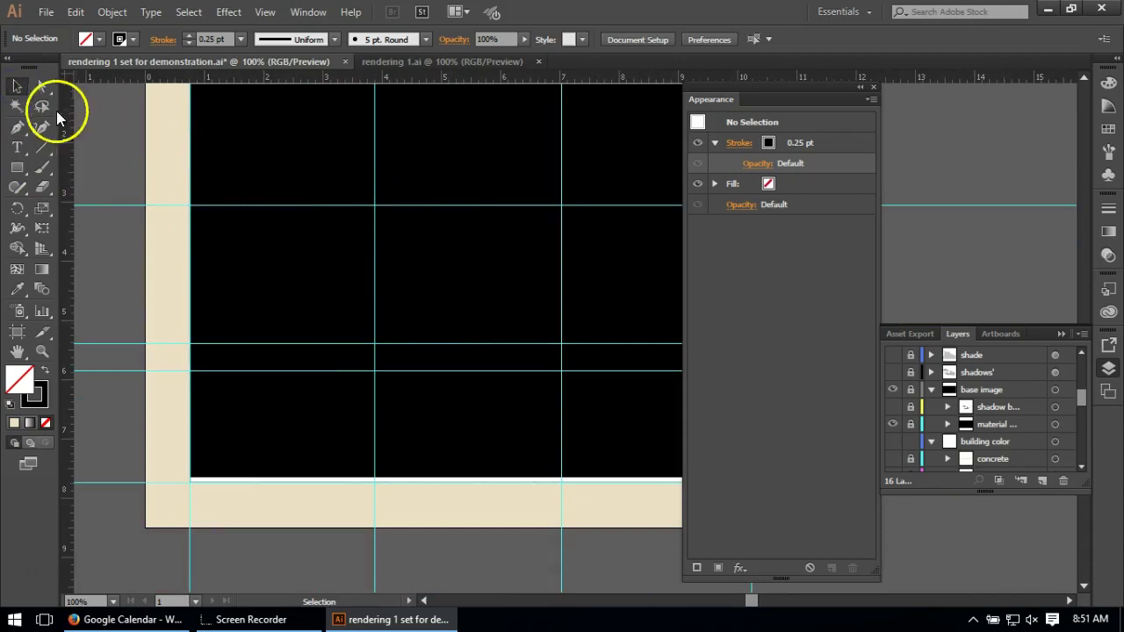
{"action": "left_click", "coordinate": [16, 85]}
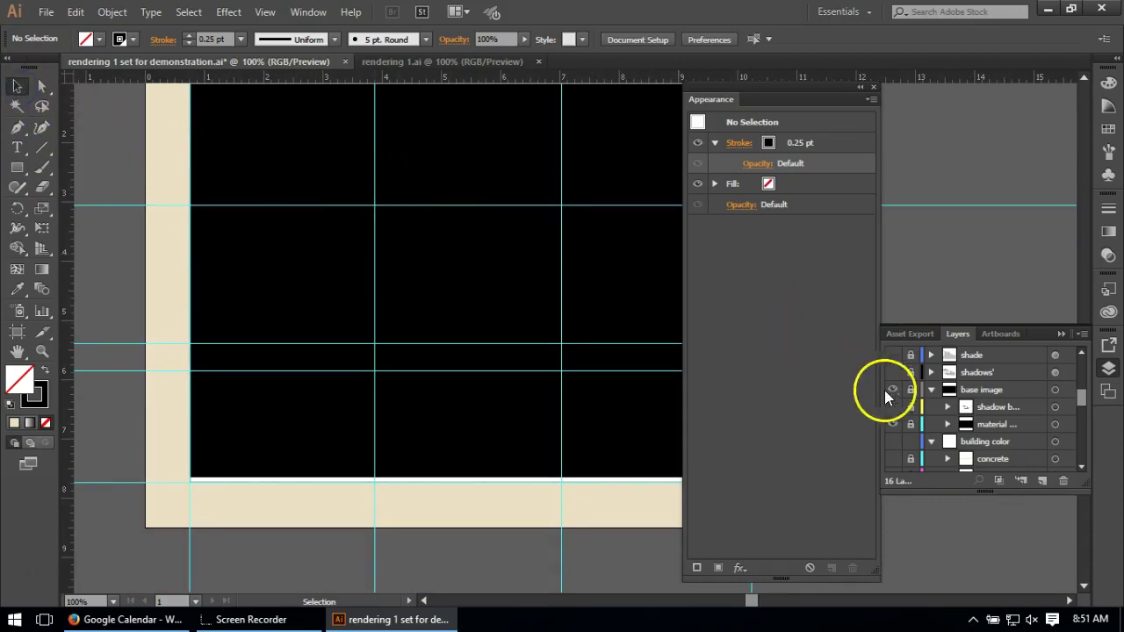
{"action": "left_click", "coordinate": [588, 293]}
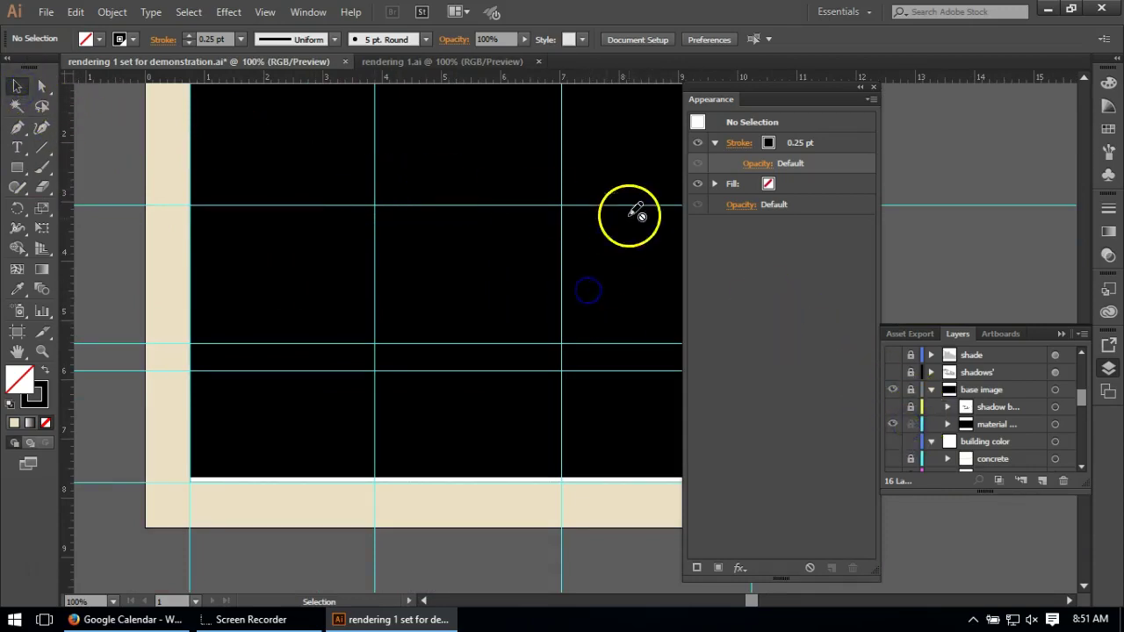
Expand the material sublayer of the base image, select its placed picture, and show the shadow sublayer over it.
{"action": "left_click", "coordinate": [790, 147]}
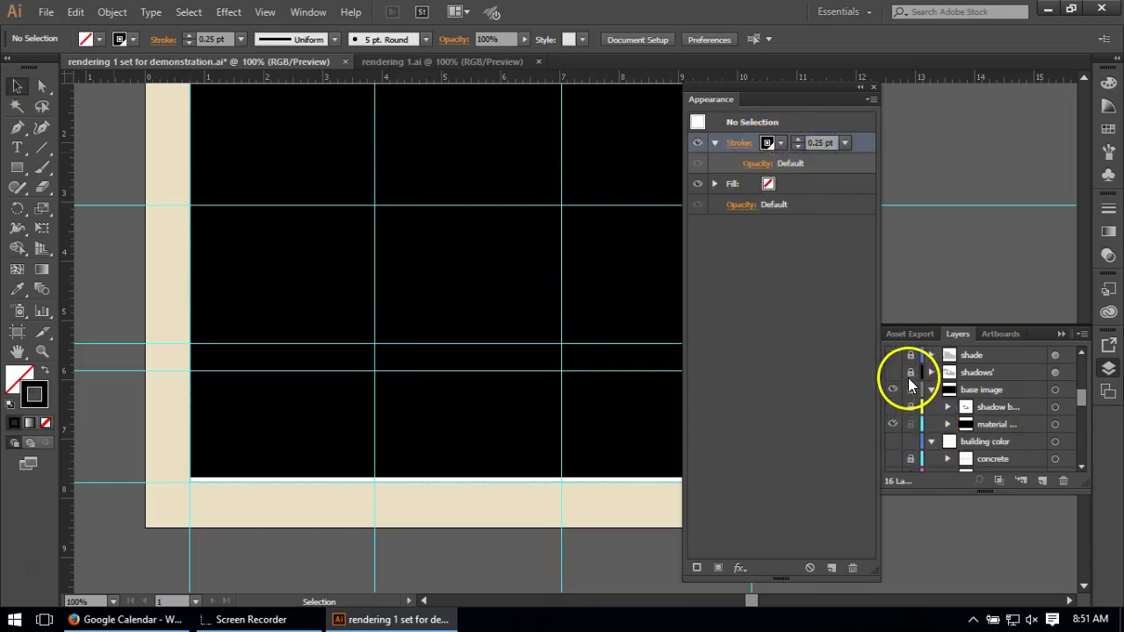
{"action": "left_click", "coordinate": [948, 424]}
{"action": "left_click", "coordinate": [313, 227]}
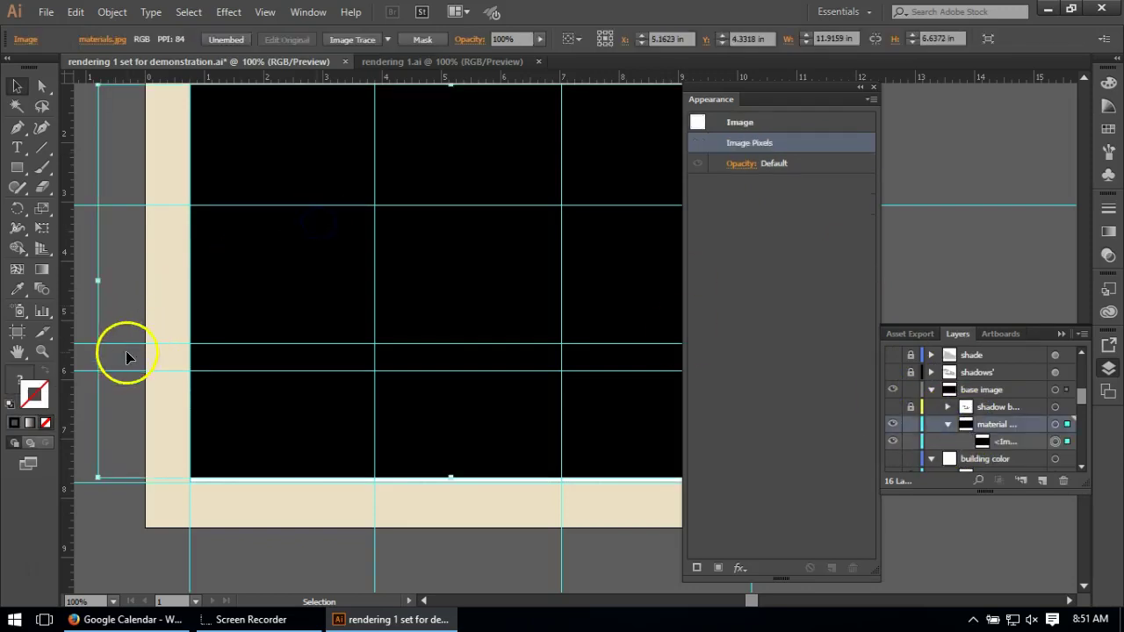
{"action": "left_click", "coordinate": [892, 407]}
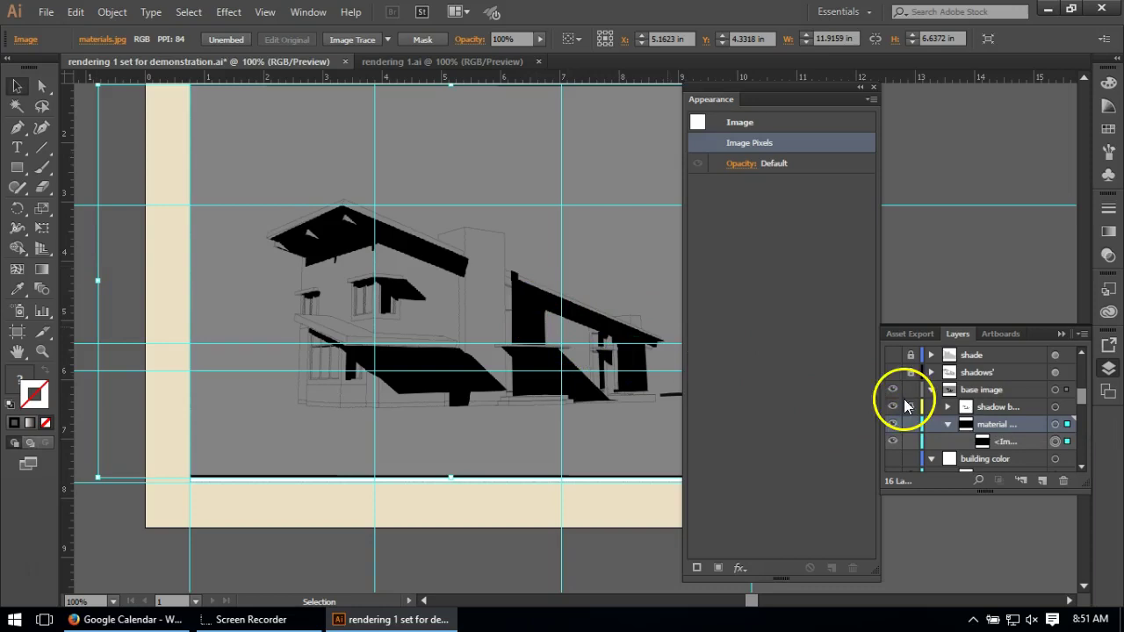
Collapse and lock the material sublayer, then lock, hide and collapse the whole base image layer.
{"action": "left_click", "coordinate": [951, 422]}
{"action": "left_click", "coordinate": [948, 426]}
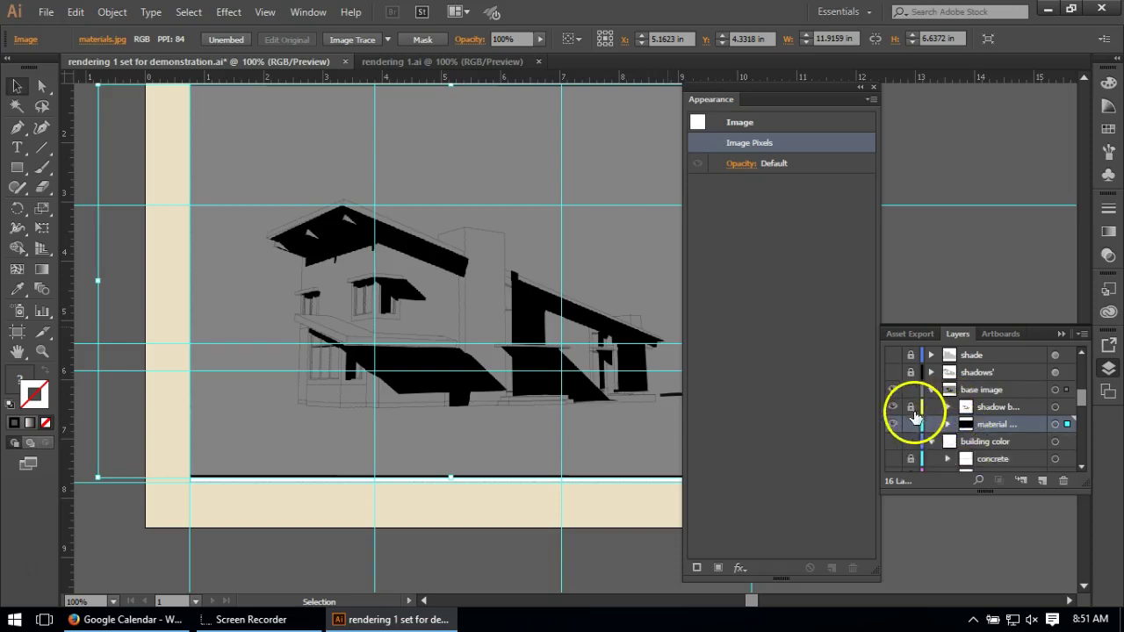
{"action": "left_click", "coordinate": [913, 426]}
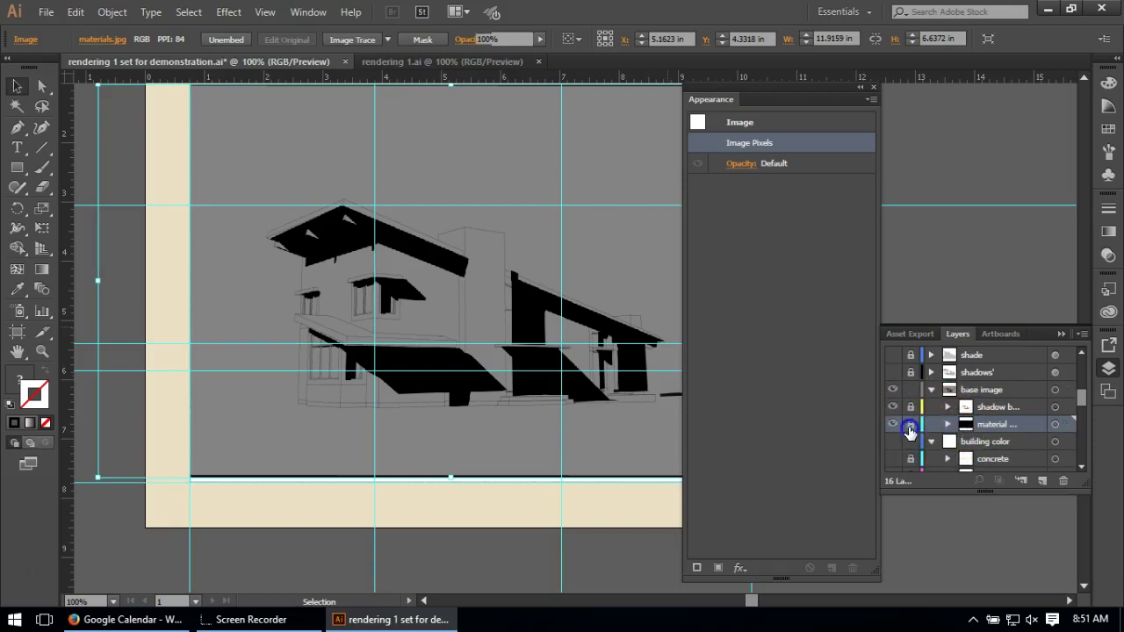
{"action": "left_click", "coordinate": [902, 388]}
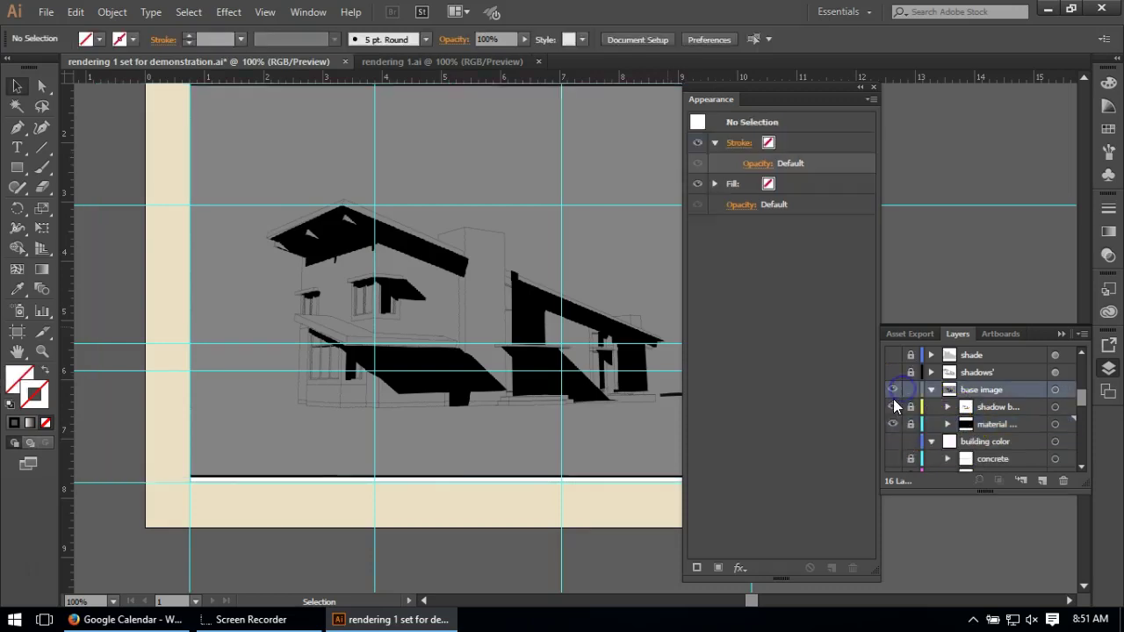
{"action": "left_click", "coordinate": [892, 389]}
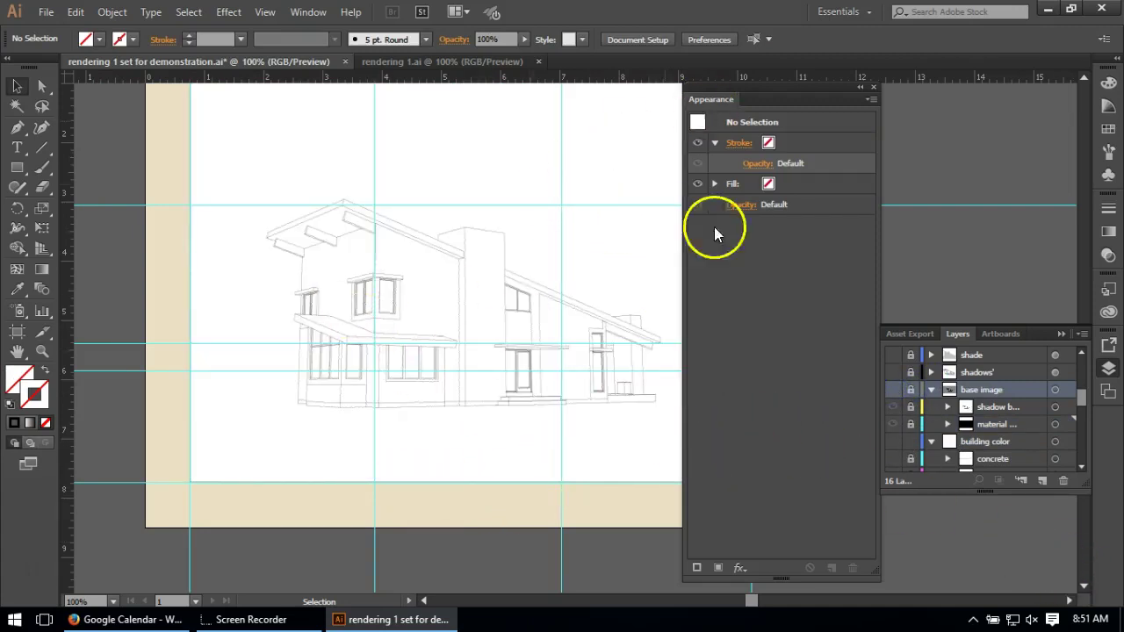
{"action": "left_click", "coordinate": [930, 390]}
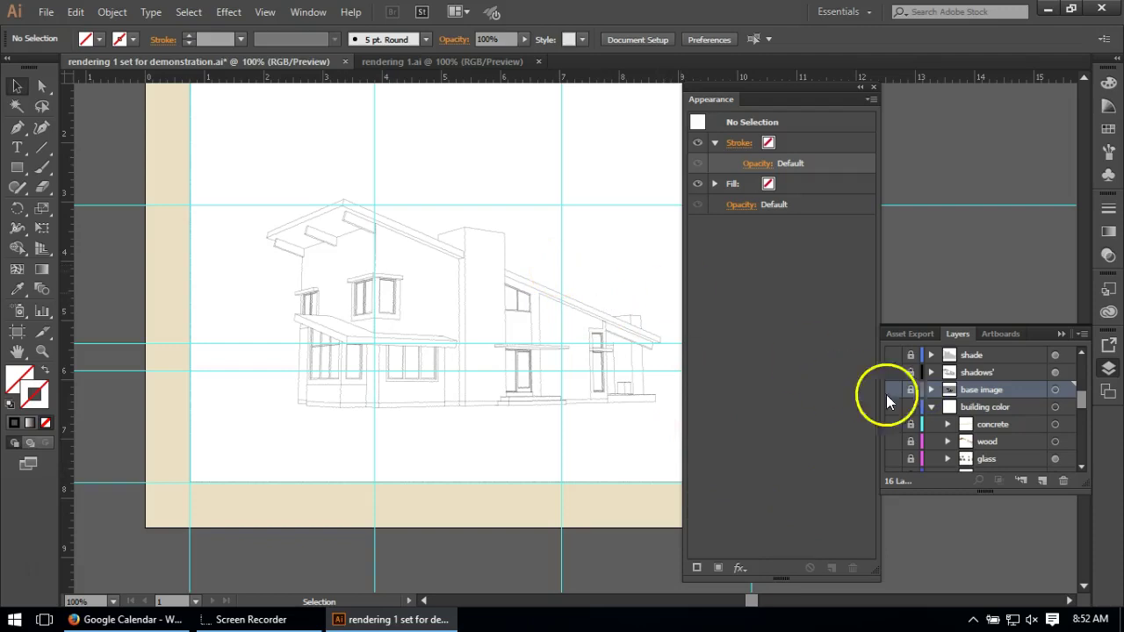
Make the siding 1 sublayer and its parent building color layer visible, viewing the house at 200%.
{"action": "scroll", "coordinate": [1010, 369], "scroll_direction": "down", "scroll_amount": 3}
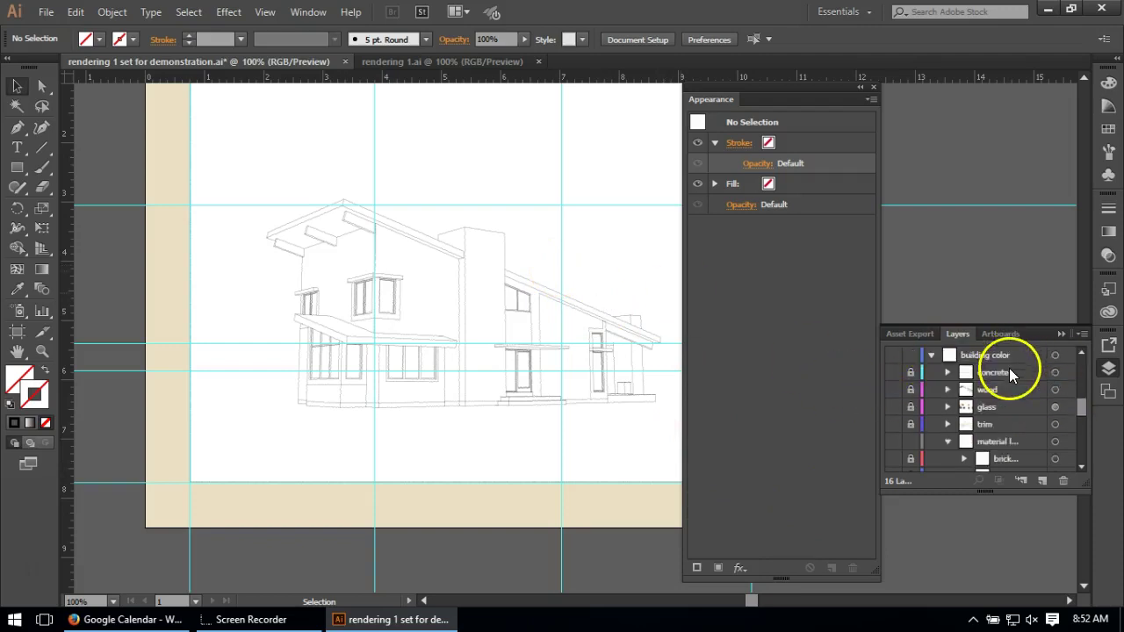
{"action": "scroll", "coordinate": [1013, 397], "scroll_direction": "down", "scroll_amount": 3}
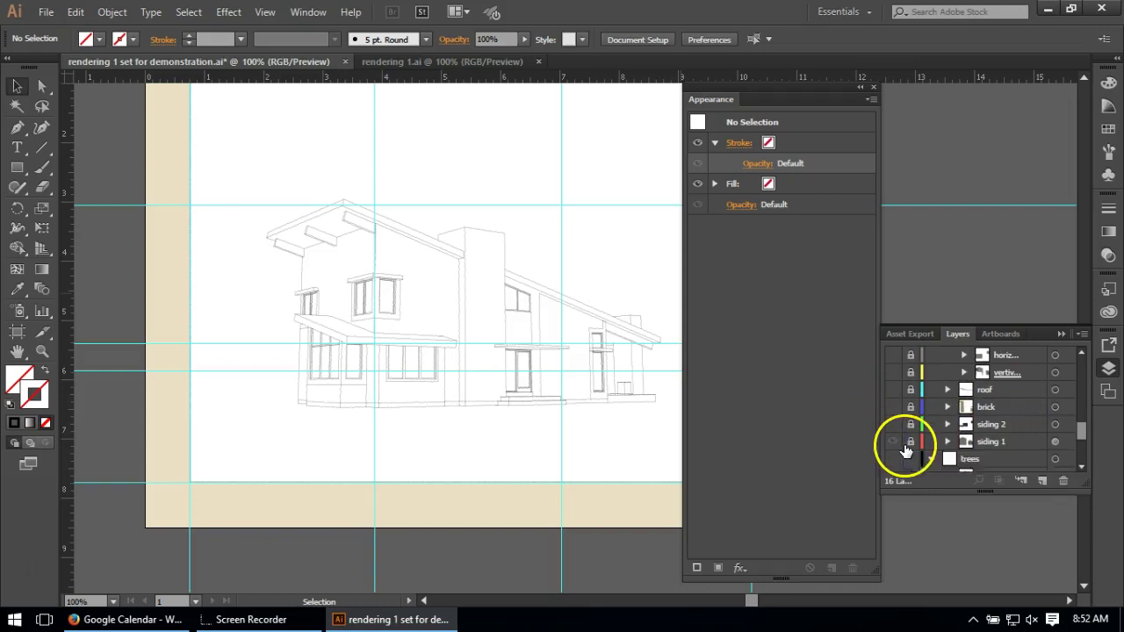
{"action": "scroll", "coordinate": [913, 439], "scroll_direction": "up", "scroll_amount": 5}
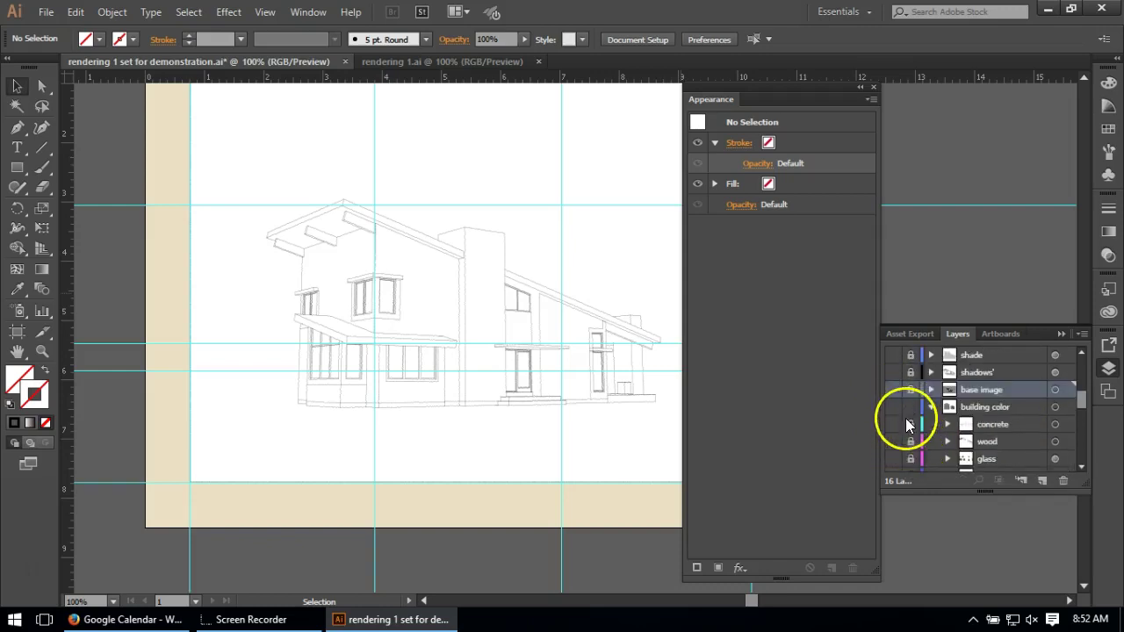
{"action": "left_click", "coordinate": [893, 406]}
{"action": "scroll", "coordinate": [496, 242], "scroll_direction": "down", "scroll_amount": 1}
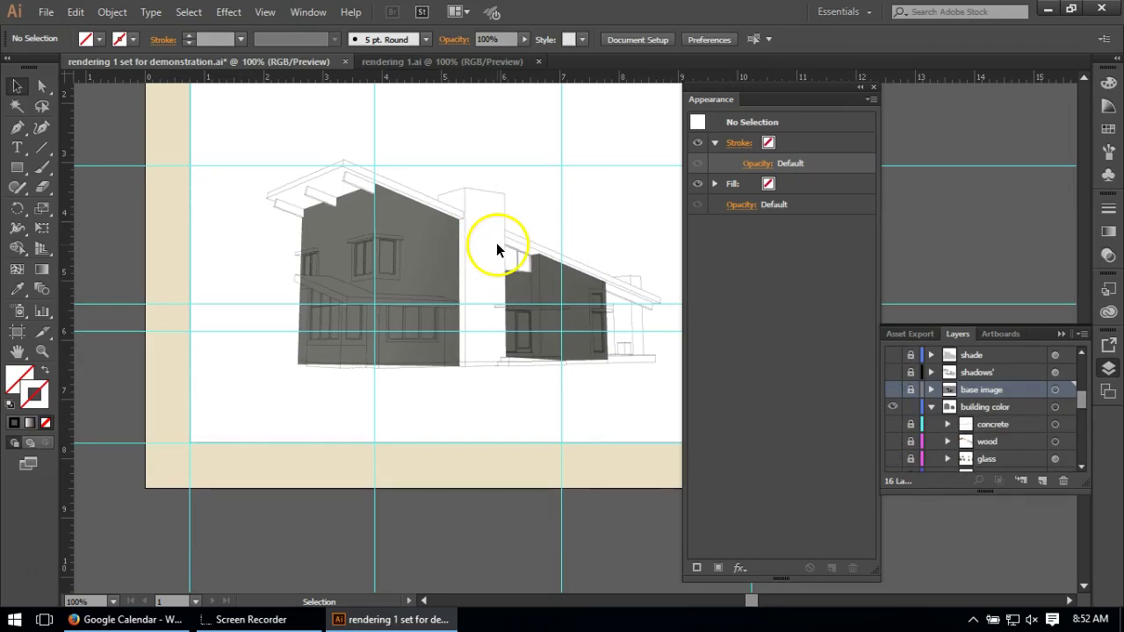
{"action": "scroll", "coordinate": [401, 224], "scroll_direction": "up", "scroll_amount": 2}
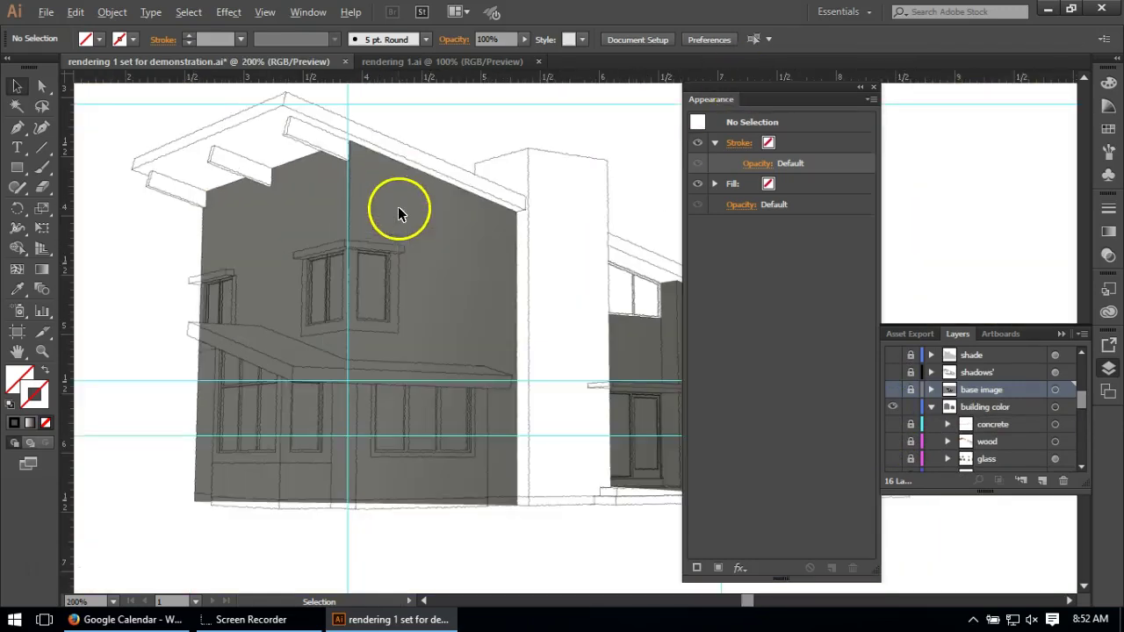
Select the siding 1 sublayer, then detach the layer list and enlarge it to show the full building color group.
{"action": "scroll", "coordinate": [1011, 412], "scroll_direction": "down", "scroll_amount": 5}
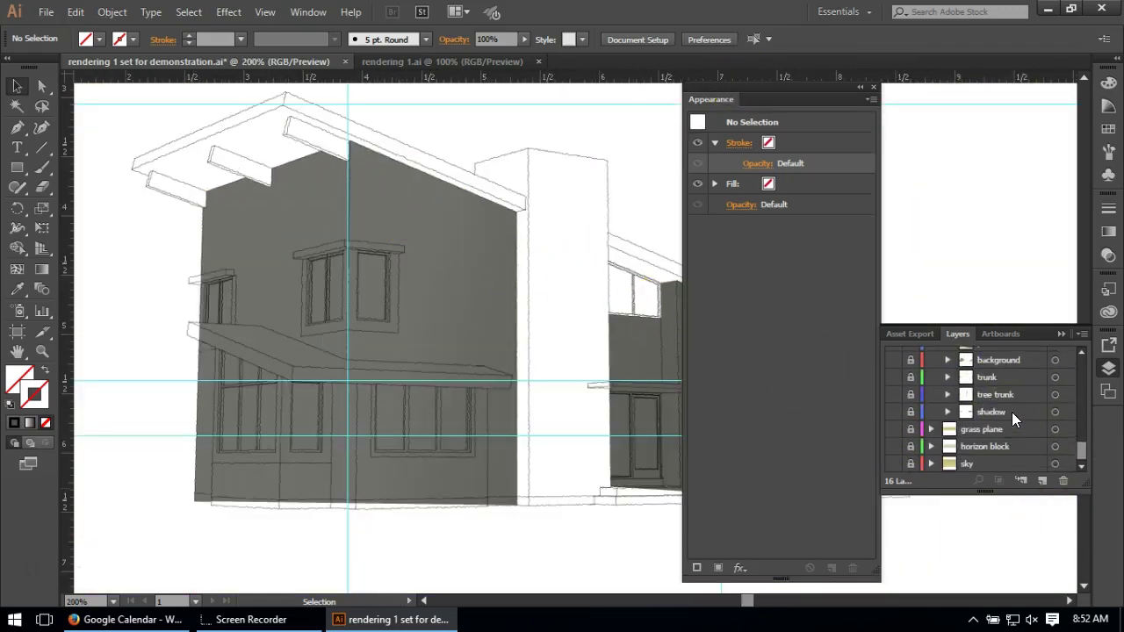
{"action": "scroll", "coordinate": [1011, 411], "scroll_direction": "up", "scroll_amount": 2}
{"action": "left_click", "coordinate": [1012, 411]}
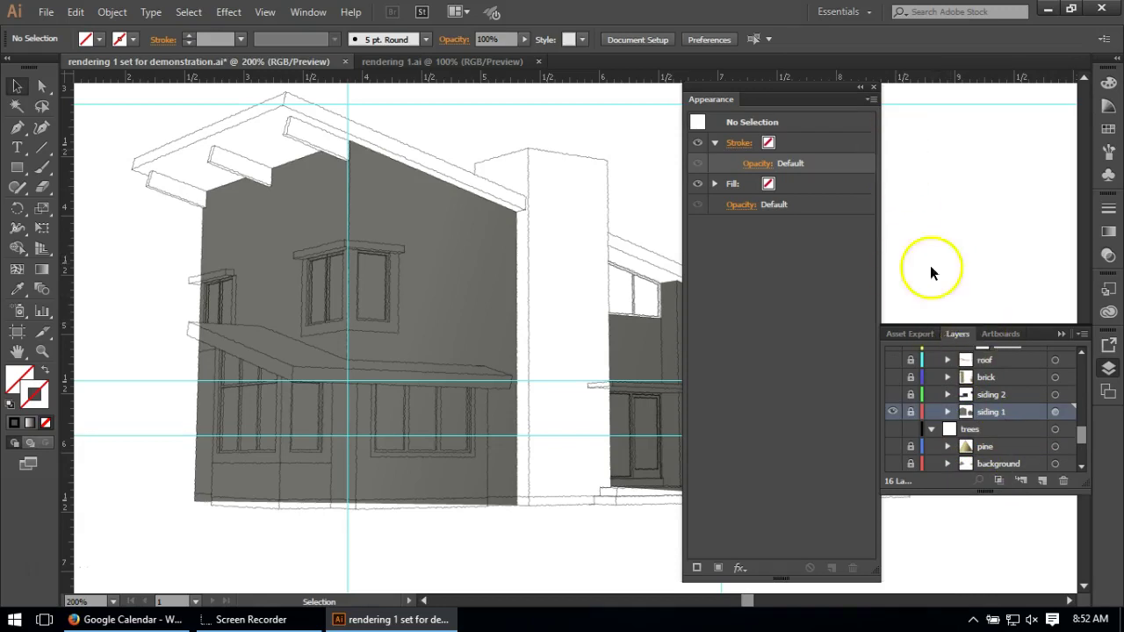
{"action": "left_click_drag", "start_coordinate": [957, 334], "coordinate": [897, 91]}
{"action": "left_click", "coordinate": [985, 260]}
{"action": "left_click_drag", "start_coordinate": [983, 243], "coordinate": [968, 579]}
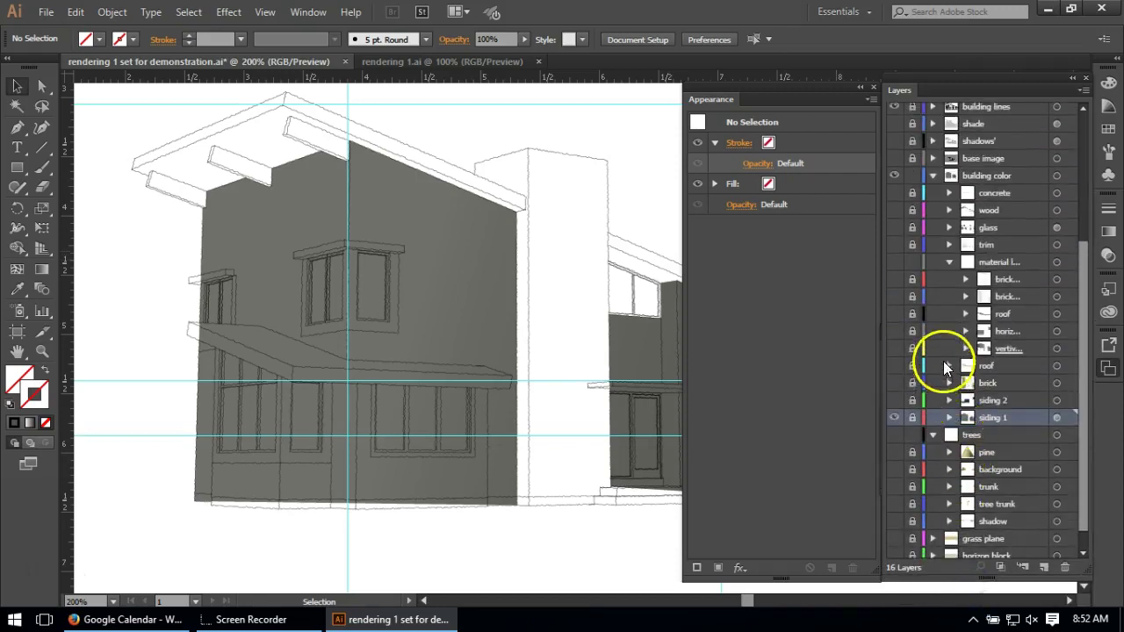
{"action": "scroll", "coordinate": [980, 419], "scroll_direction": "up", "scroll_amount": 5}
{"action": "scroll", "coordinate": [978, 416], "scroll_direction": "down", "scroll_amount": 6}
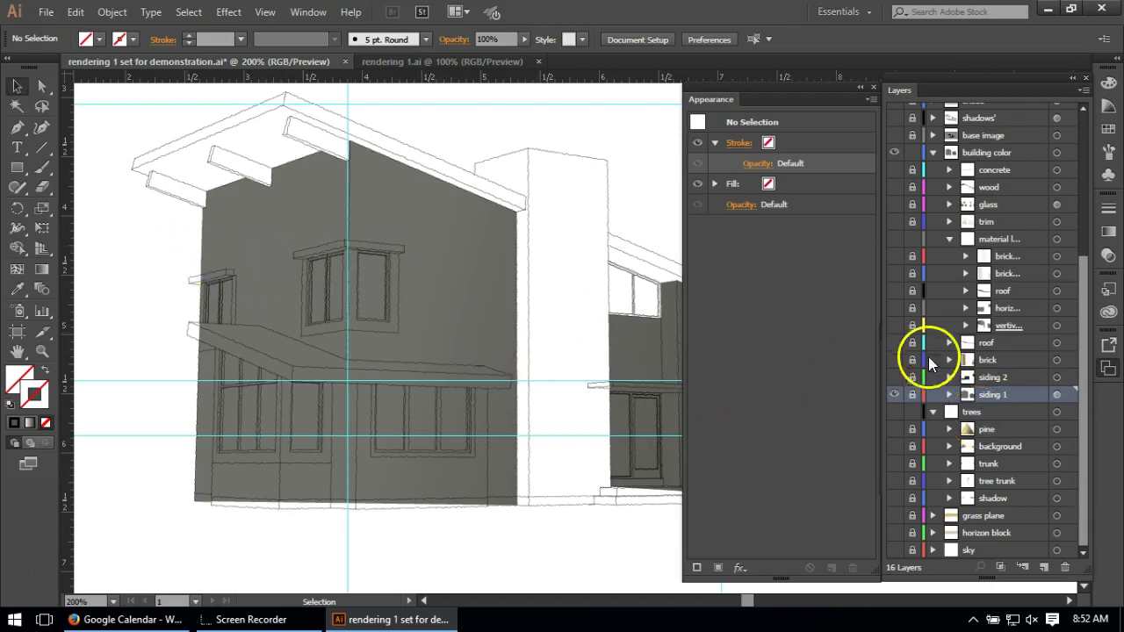
Unlock the siding 1 sublayer and select the large front wall shape.
{"action": "left_click", "coordinate": [910, 396]}
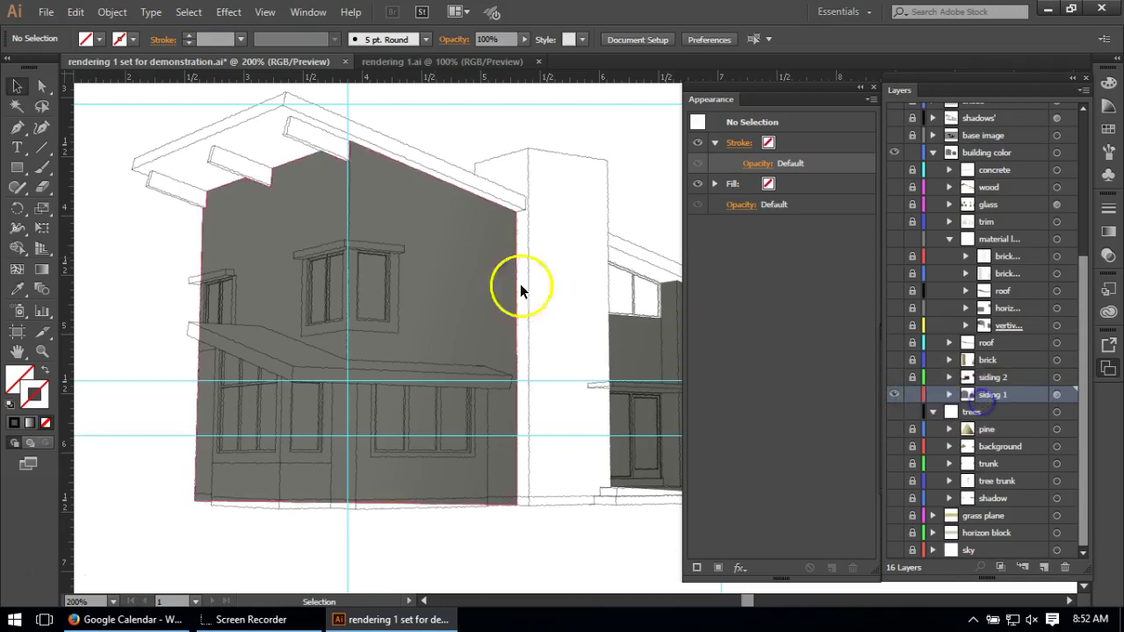
{"action": "left_click", "coordinate": [434, 257]}
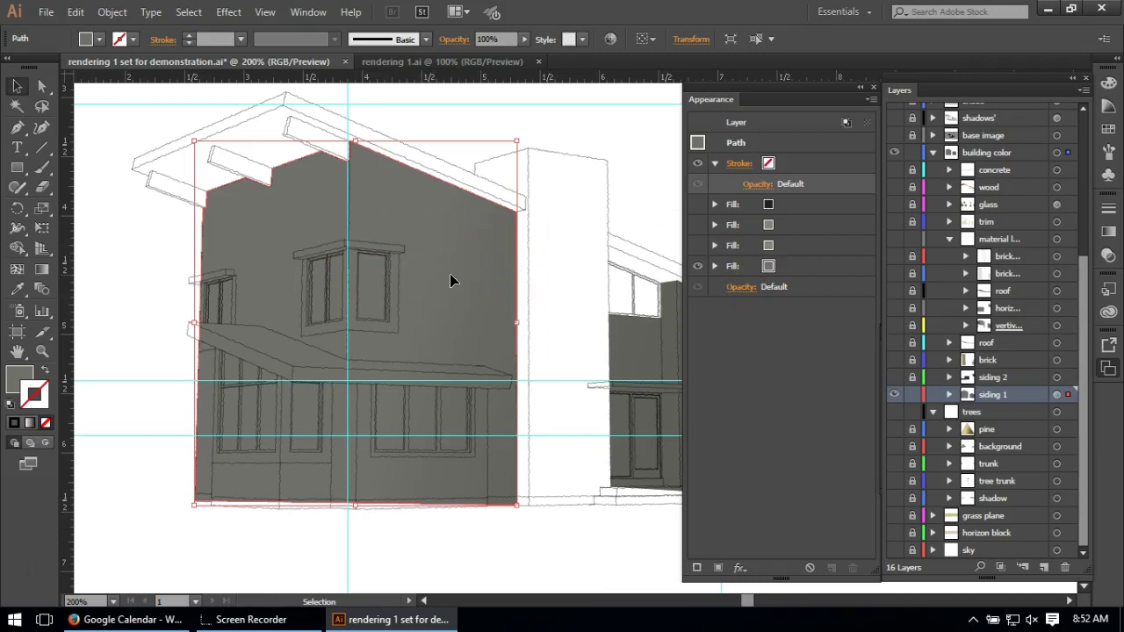
Inspect the base fill color of the selected wall and compare the wall with the finished house in rendering 1.ai.
{"action": "double_click", "coordinate": [19, 380]}
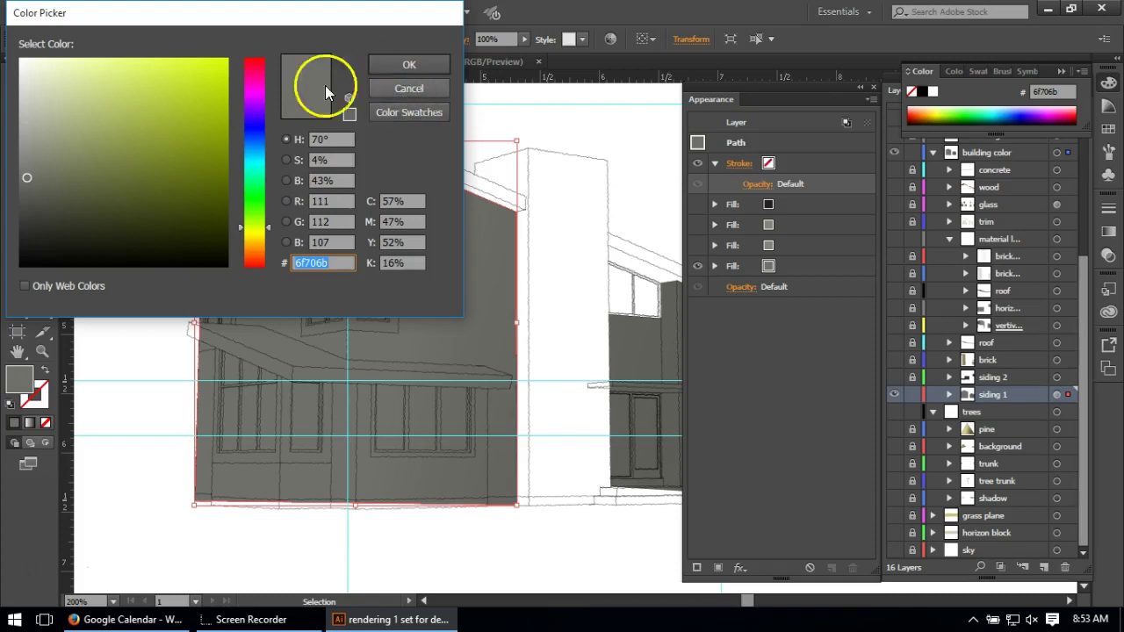
{"action": "left_click", "coordinate": [433, 92]}
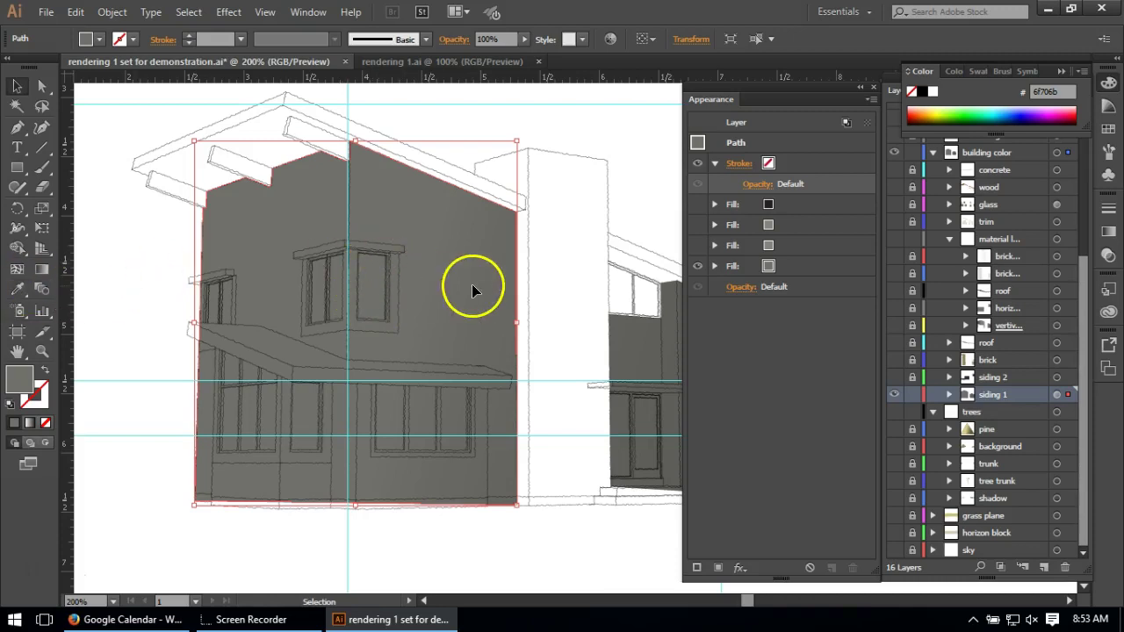
{"action": "left_click", "coordinate": [416, 64]}
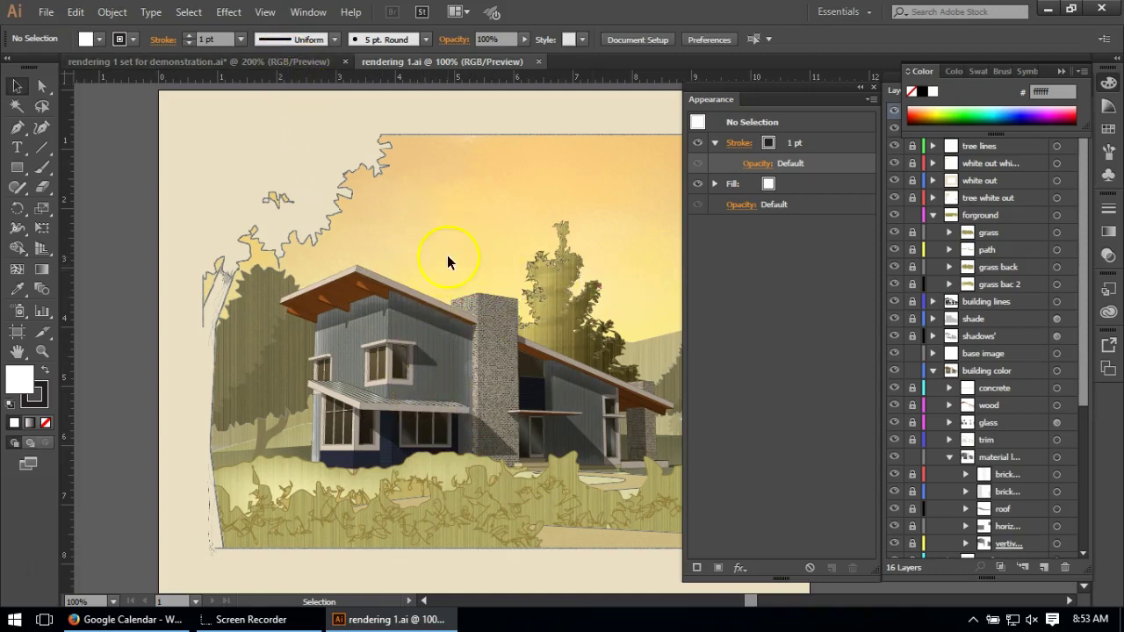
{"action": "left_click", "coordinate": [234, 61]}
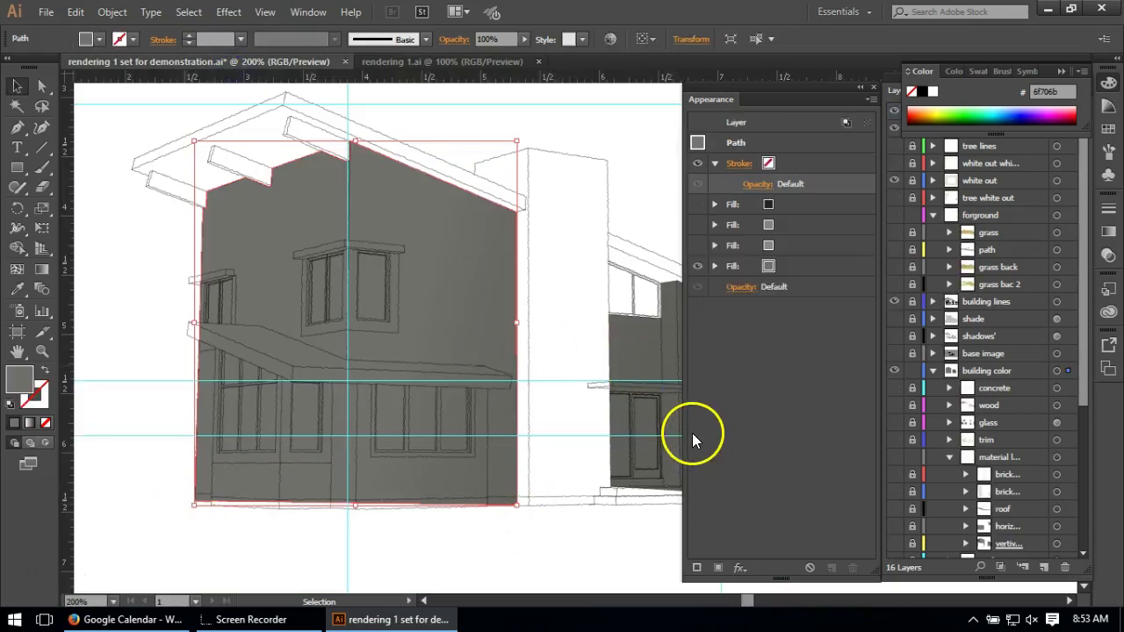
Expand the wall's base fill, and turn on and expand the fill above it that carries the Grain effect.
{"action": "left_click", "coordinate": [714, 265]}
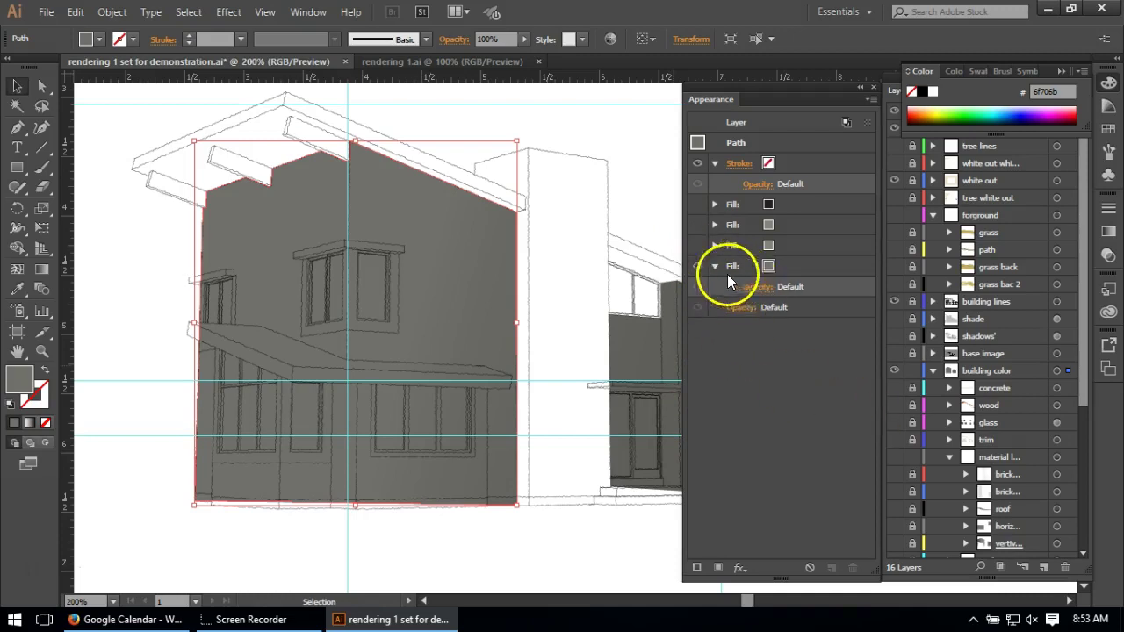
{"action": "left_click", "coordinate": [771, 266]}
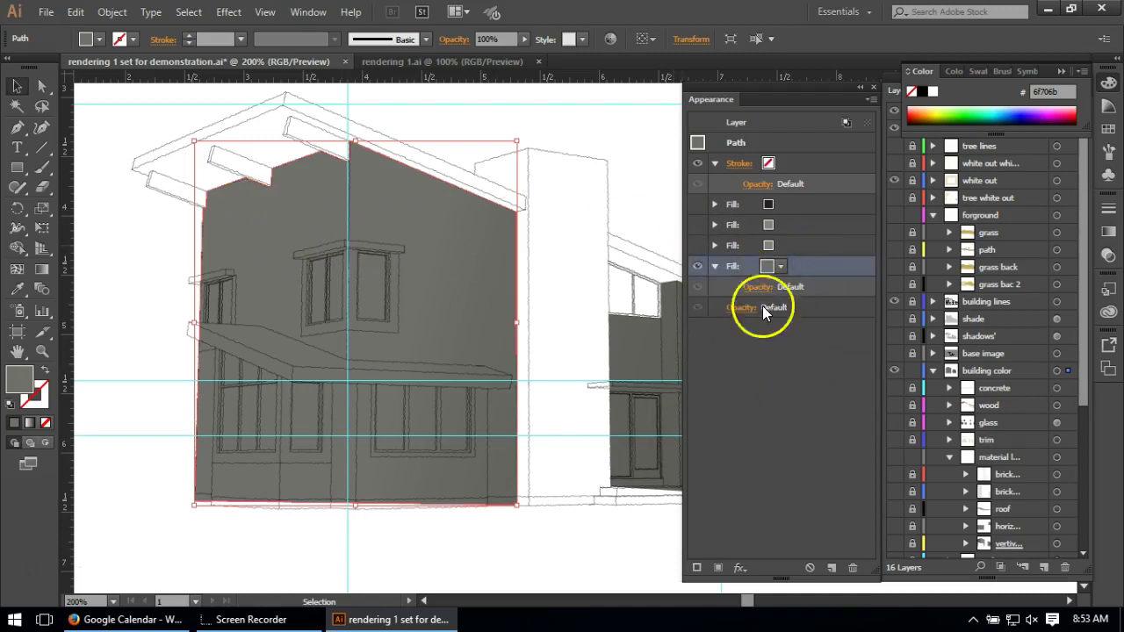
{"action": "left_click", "coordinate": [810, 246]}
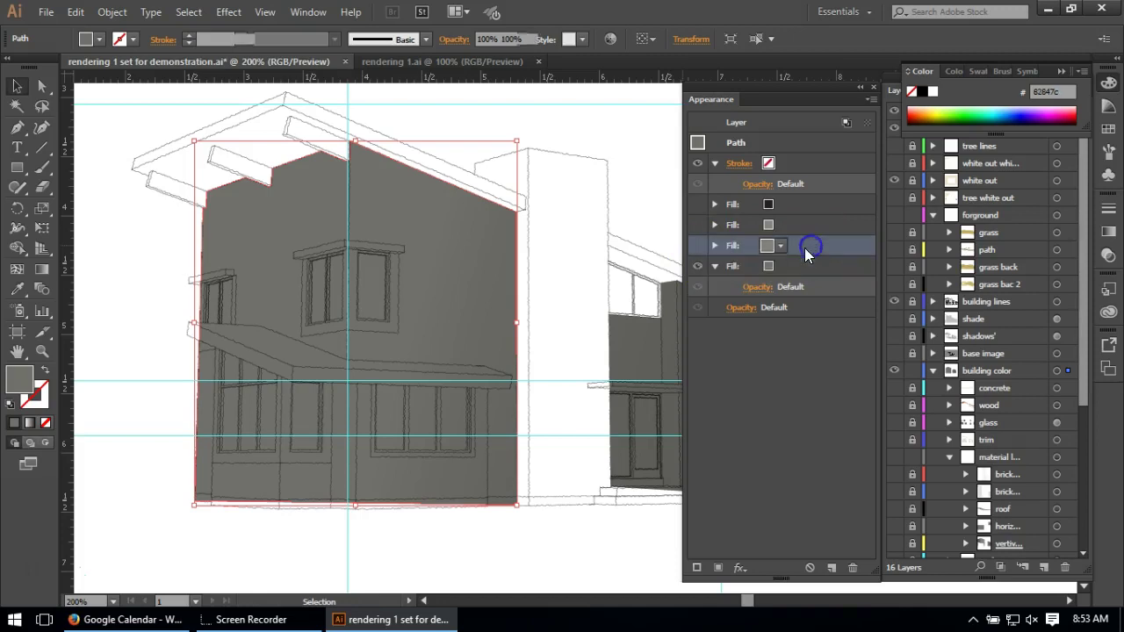
{"action": "left_click", "coordinate": [712, 245]}
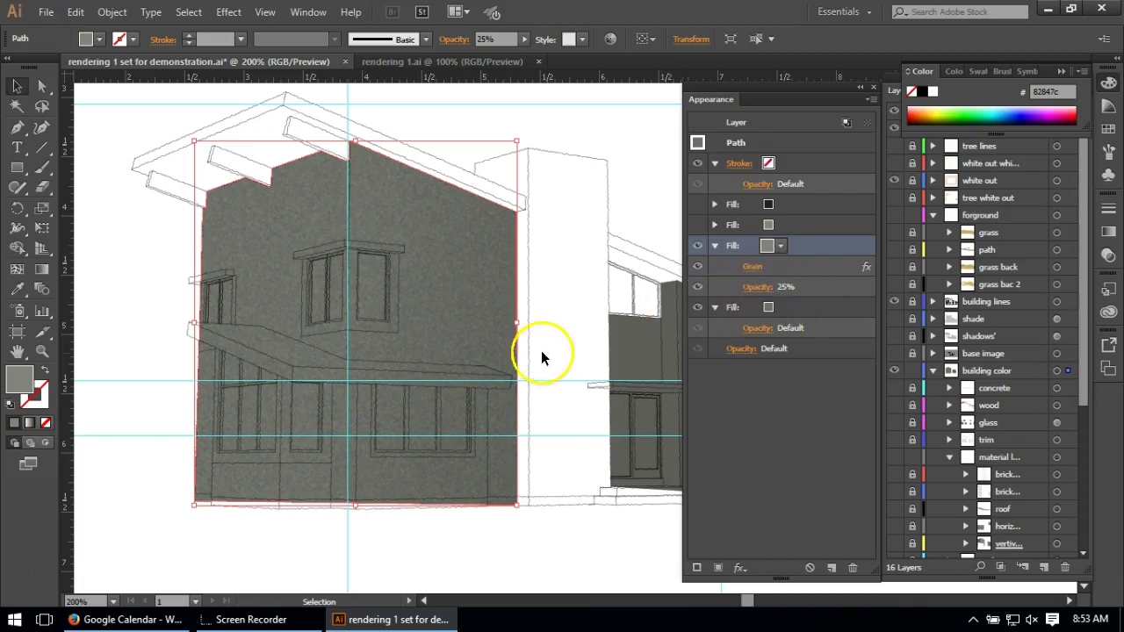
Turn on and expand the wall's fill with Stained Glass, Cutout and Paint Daubs effects and the dark Inner Glow fill above it.
{"action": "left_click", "coordinate": [695, 226]}
{"action": "left_click", "coordinate": [696, 226]}
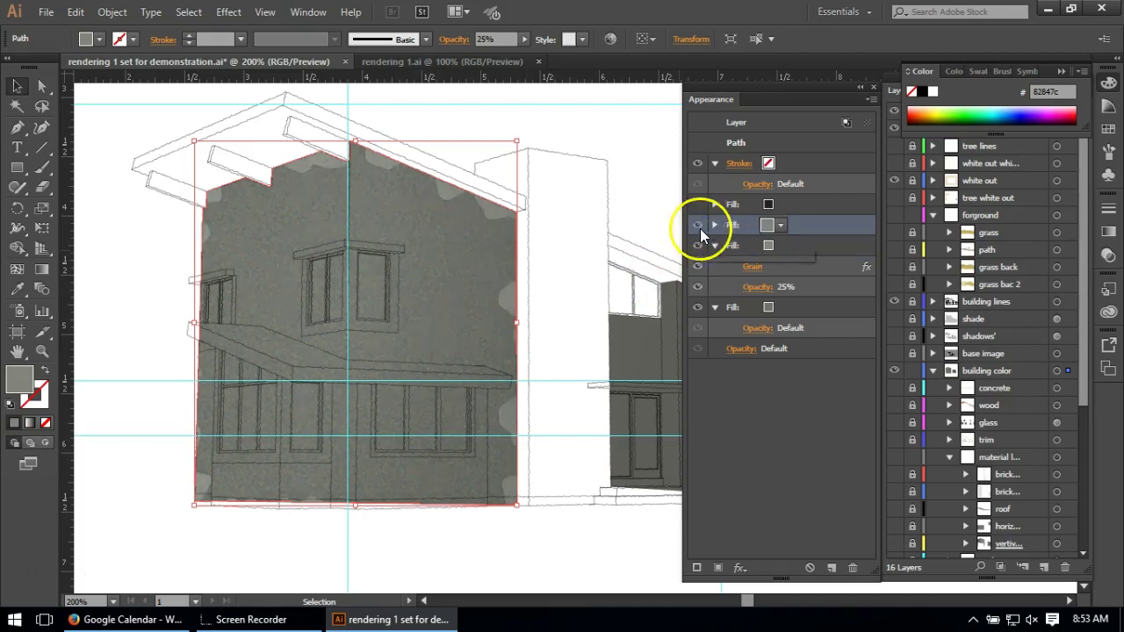
{"action": "left_click", "coordinate": [713, 225]}
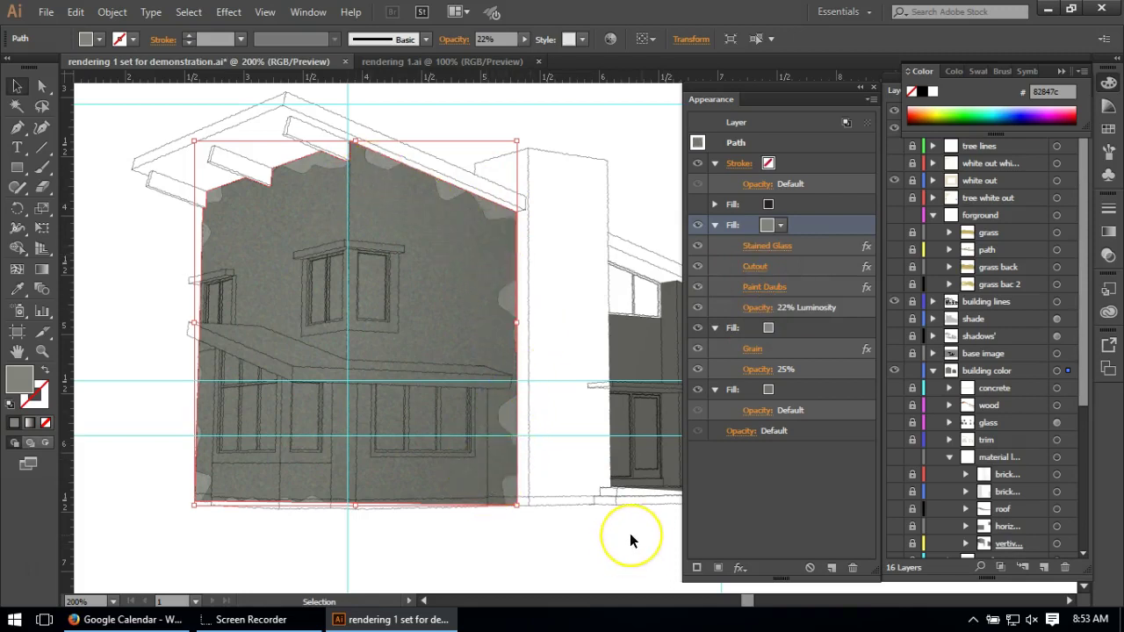
{"action": "left_click", "coordinate": [697, 202]}
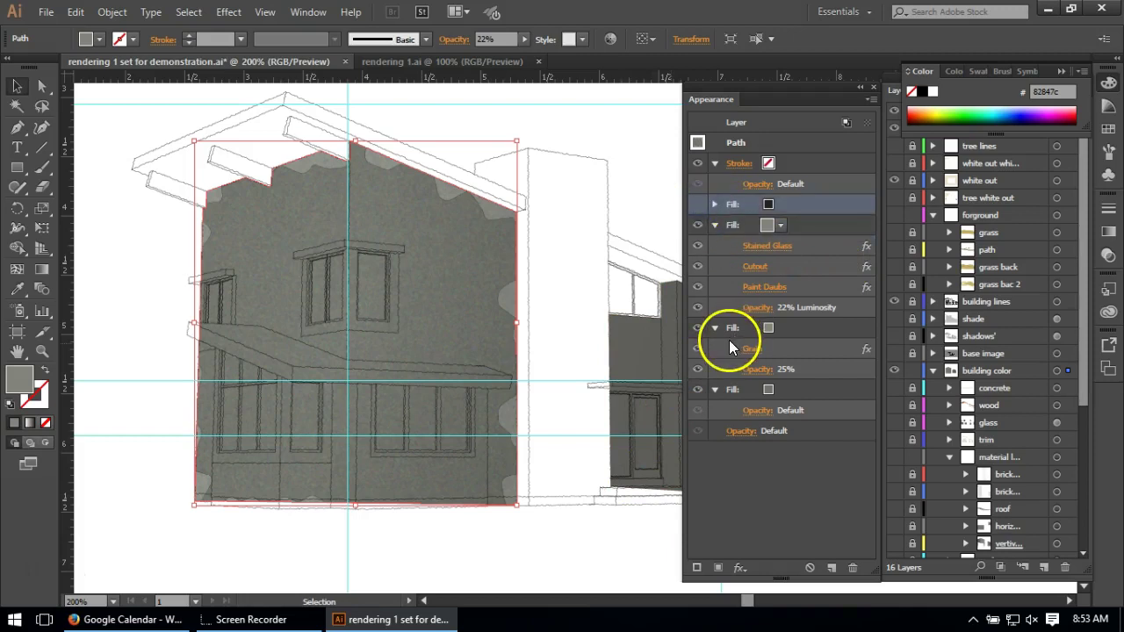
{"action": "left_click", "coordinate": [713, 203]}
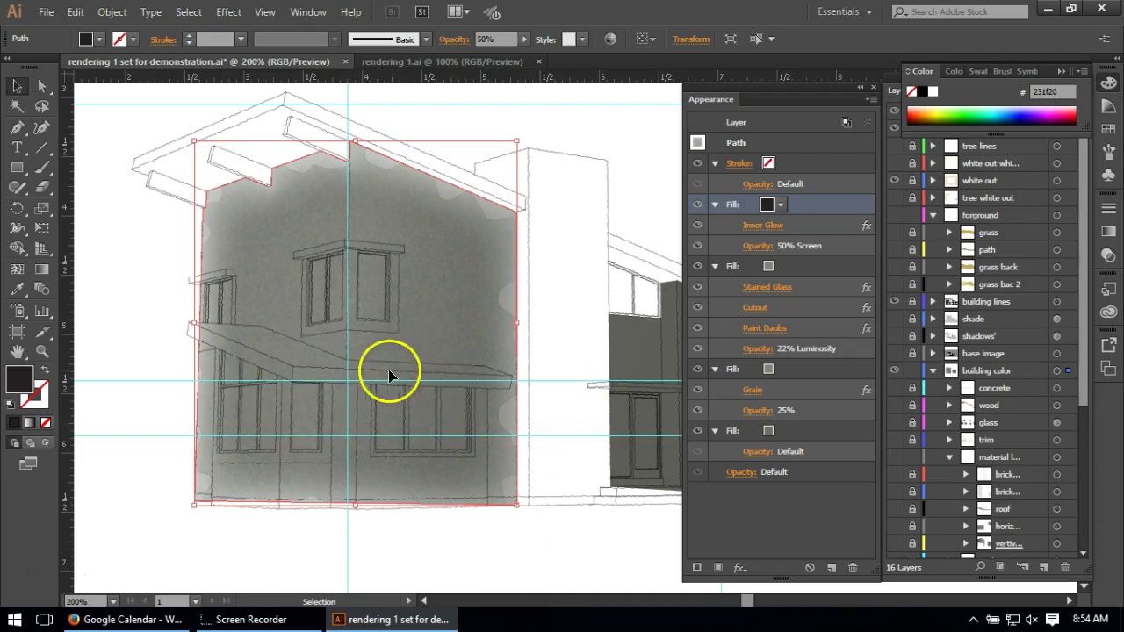
Turn on the Inner Glow, Stained Glass and Grain fills of the second siding wall beyond the chimney, then deselect it.
{"action": "left_click", "coordinate": [660, 361]}
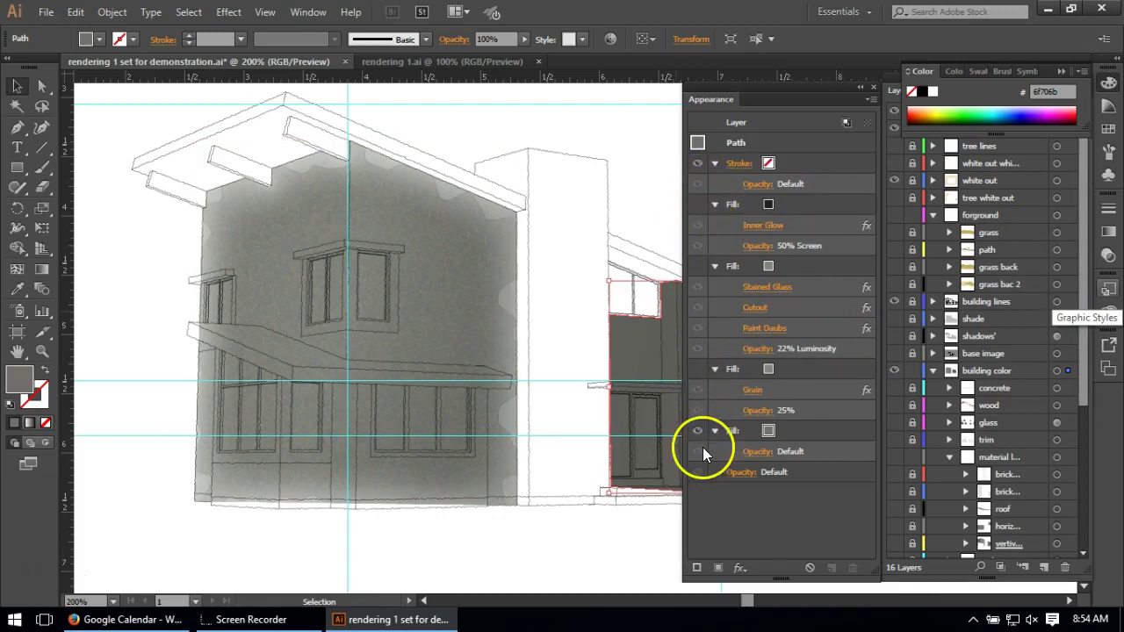
{"action": "left_click", "coordinate": [696, 205]}
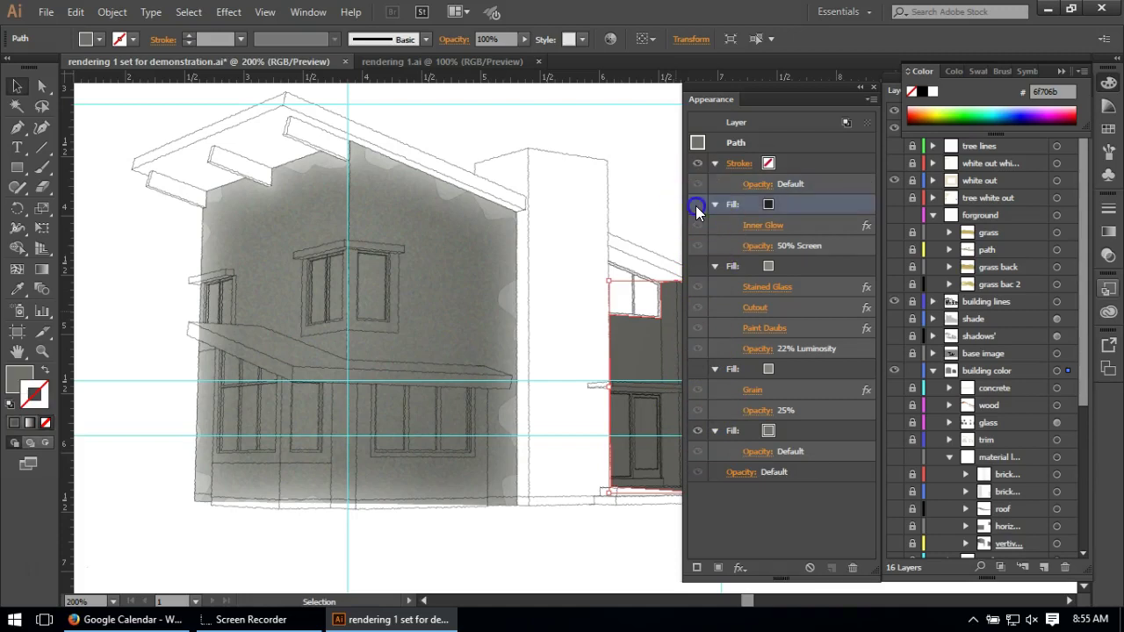
{"action": "left_click", "coordinate": [697, 266]}
{"action": "left_click", "coordinate": [703, 369]}
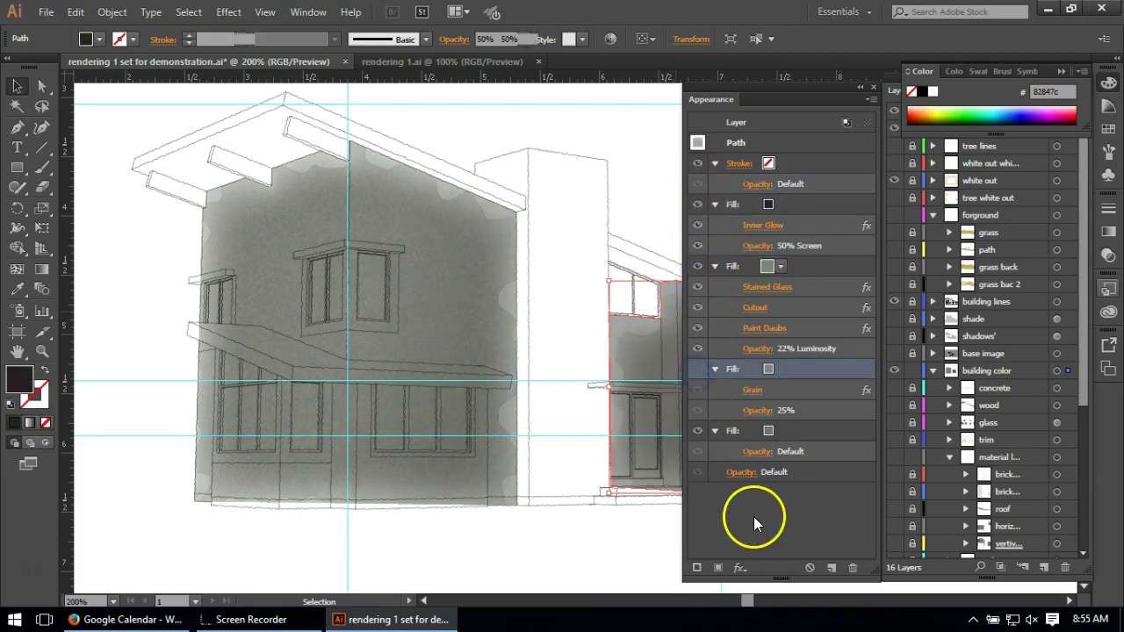
{"action": "left_click", "coordinate": [596, 549]}
{"action": "mouse_move", "coordinate": [371, 356]}
{"action": "left_mouse_down"}
{"action": "mouse_move", "coordinate": [364, 350]}
{"action": "mouse_move", "coordinate": [390, 359]}
{"action": "left_mouse_up"}
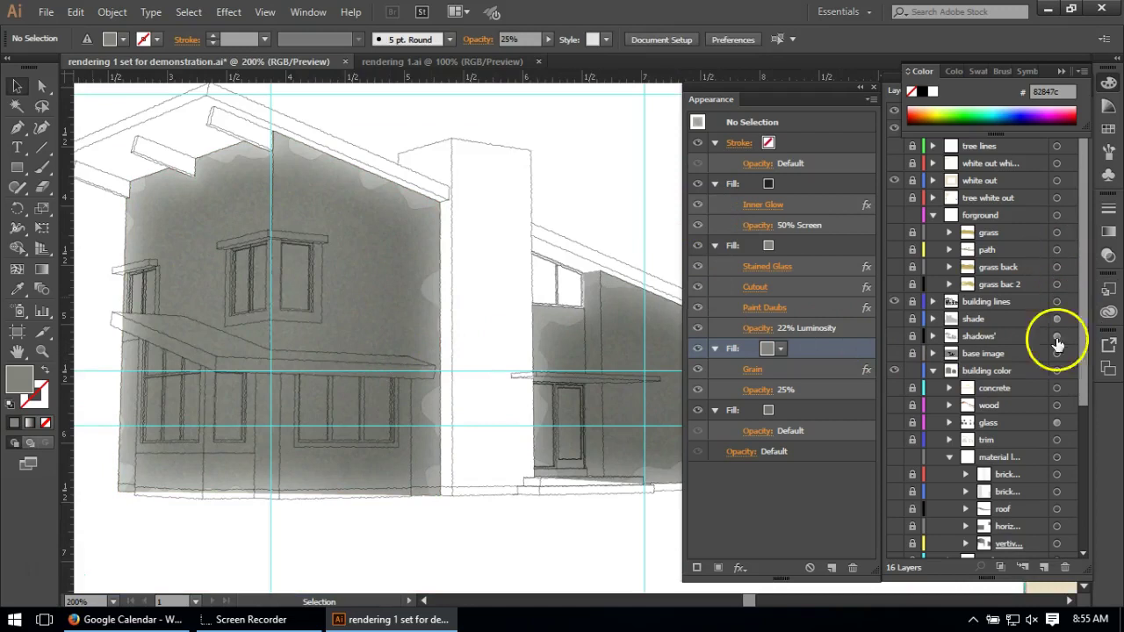
Target the siding 1 layer to inspect its gradient fill and opacity, then deselect it and view both siding walls.
{"action": "scroll", "coordinate": [1051, 431], "scroll_direction": "down", "scroll_amount": 4}
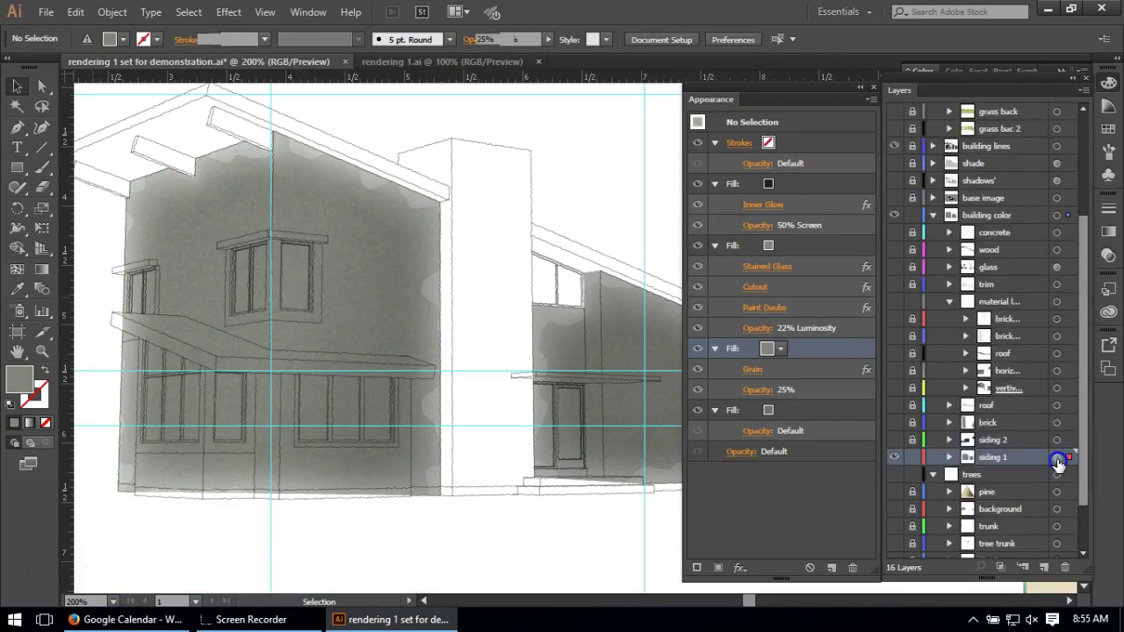
{"action": "left_click", "coordinate": [1056, 457]}
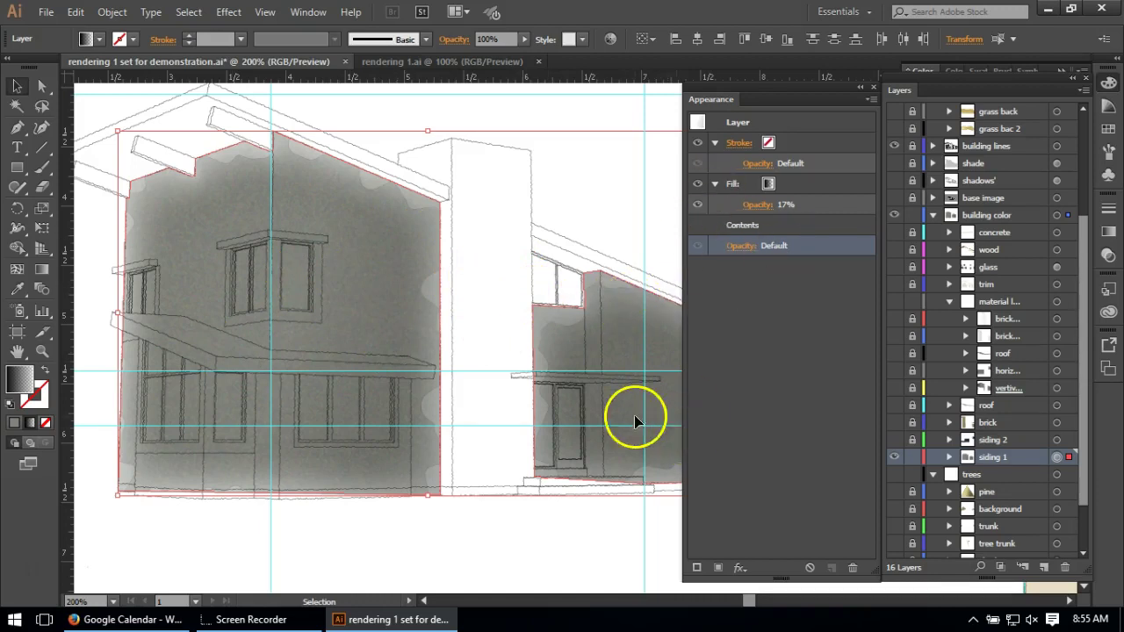
{"action": "left_click", "coordinate": [427, 536]}
{"action": "scroll", "coordinate": [233, 432], "scroll_direction": "down", "scroll_amount": 3}
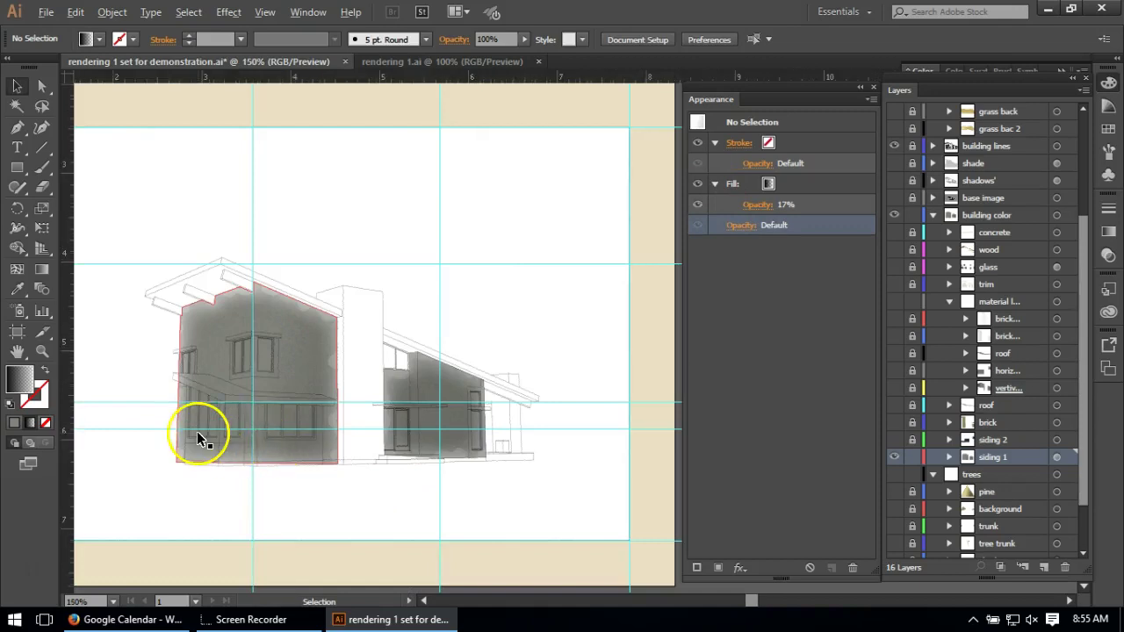
{"action": "scroll", "coordinate": [196, 431], "scroll_direction": "up", "scroll_amount": 2}
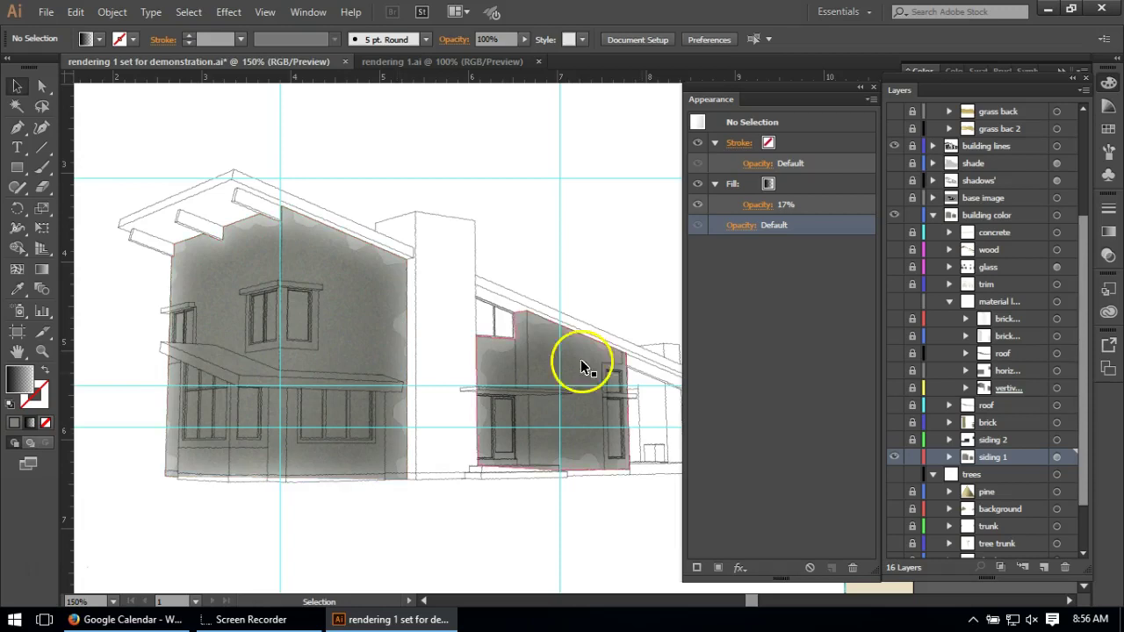
Lock the siding 1 layer, then show and unlock the vertical siding lines sublayer inside the material lines layer.
{"action": "left_click", "coordinate": [911, 457]}
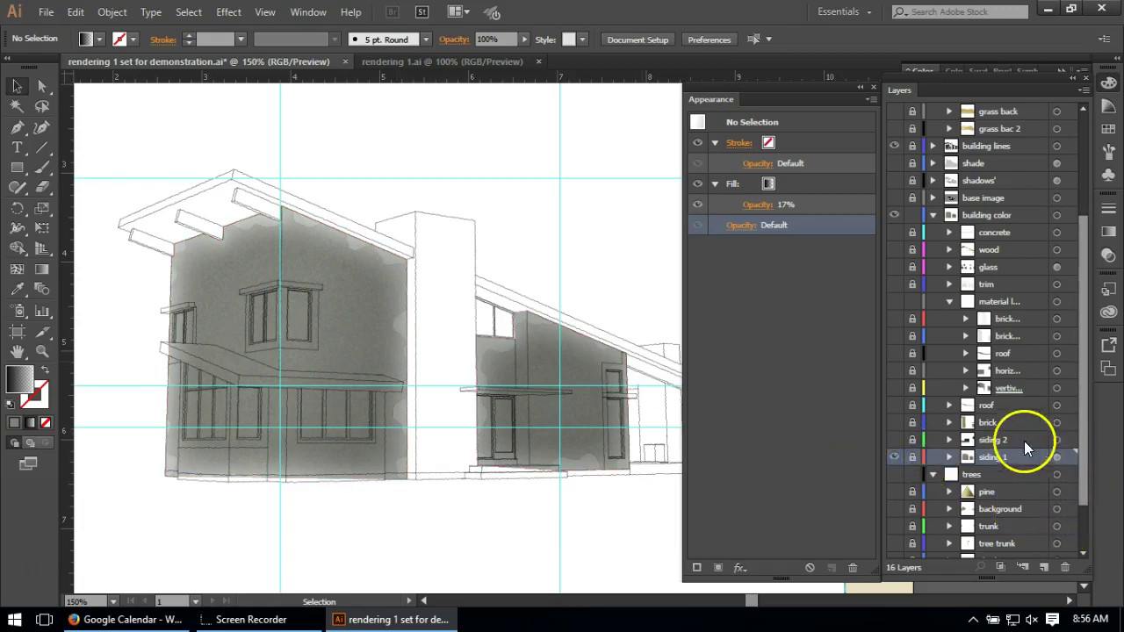
{"action": "left_click_drag", "start_coordinate": [1005, 388], "coordinate": [978, 388]}
{"action": "left_click", "coordinate": [893, 387]}
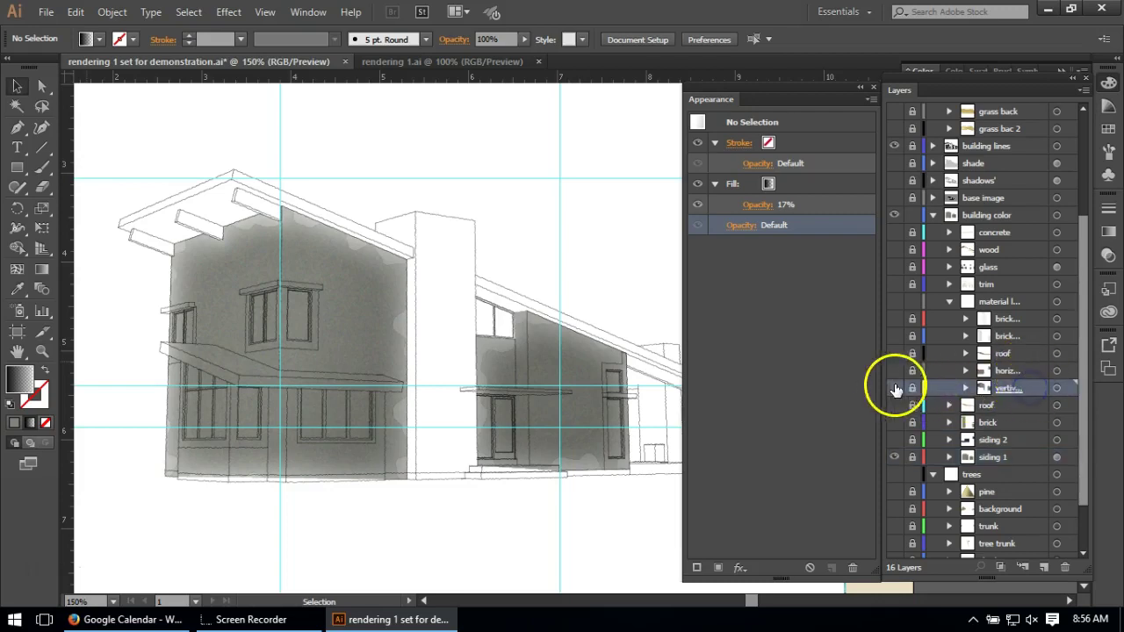
{"action": "left_click_drag", "start_coordinate": [882, 417], "coordinate": [901, 298]}
{"action": "left_click", "coordinate": [896, 300]}
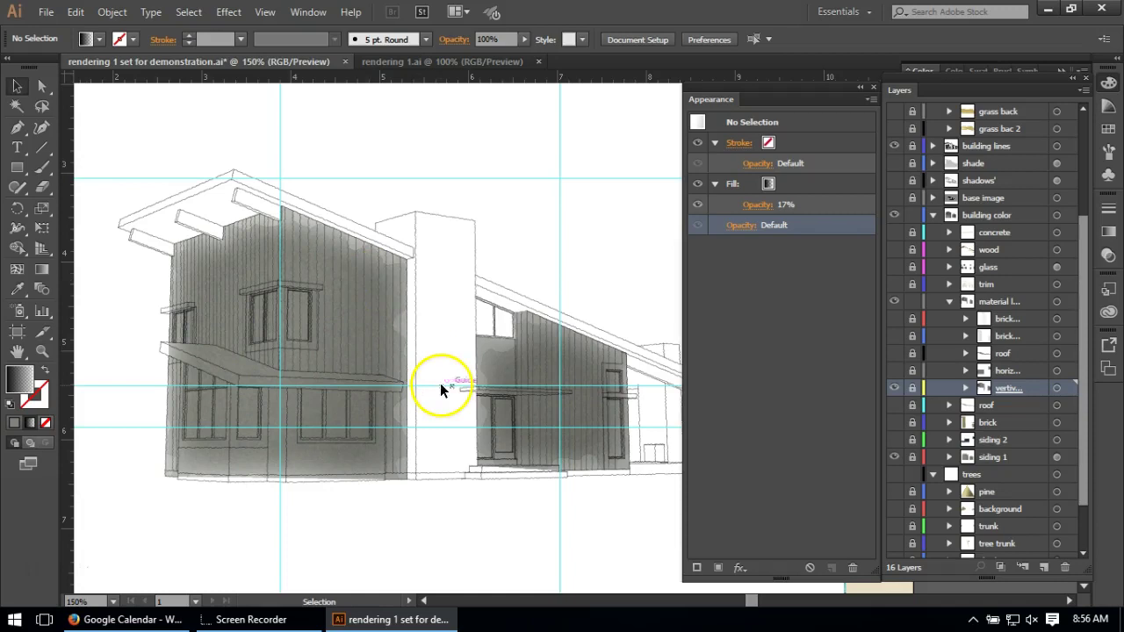
{"action": "left_click", "coordinate": [912, 387]}
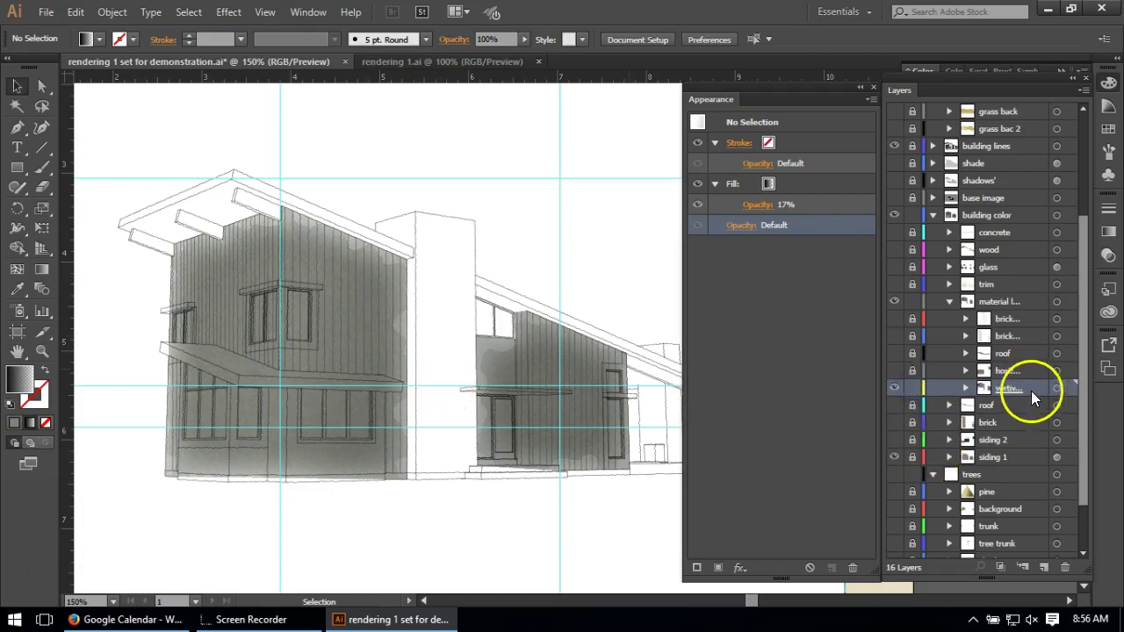
Examine the vertical siding lines up close and review the Blend Options with Specified Steps spacing, then cancel the dialog.
{"action": "scroll", "coordinate": [225, 321], "scroll_direction": "up", "scroll_amount": 1}
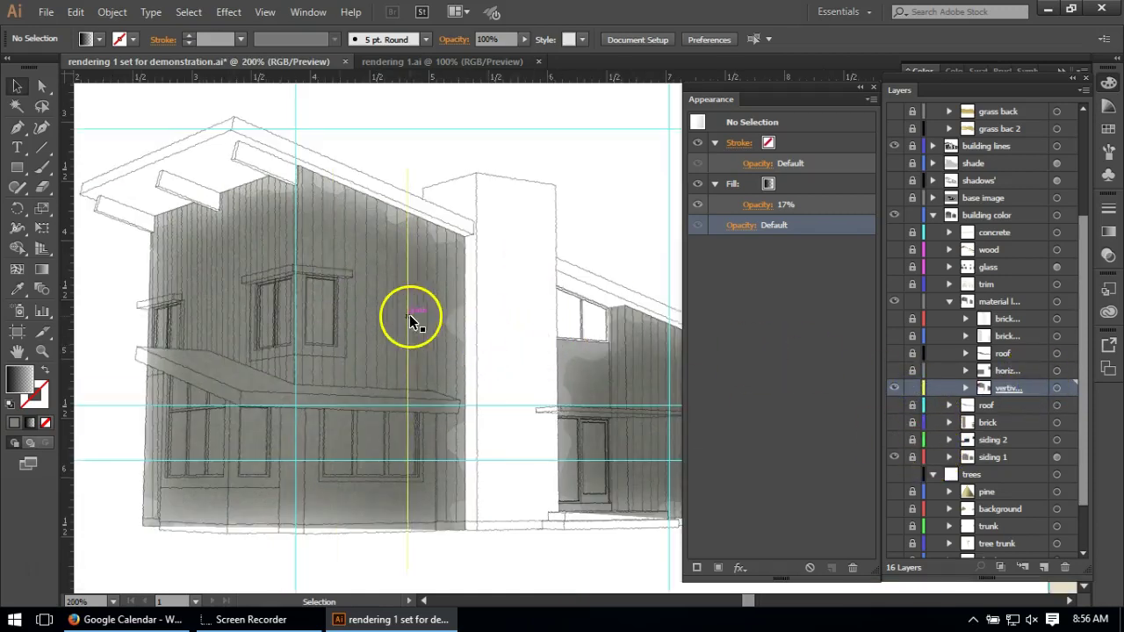
{"action": "scroll", "coordinate": [288, 177], "scroll_direction": "up", "scroll_amount": 1}
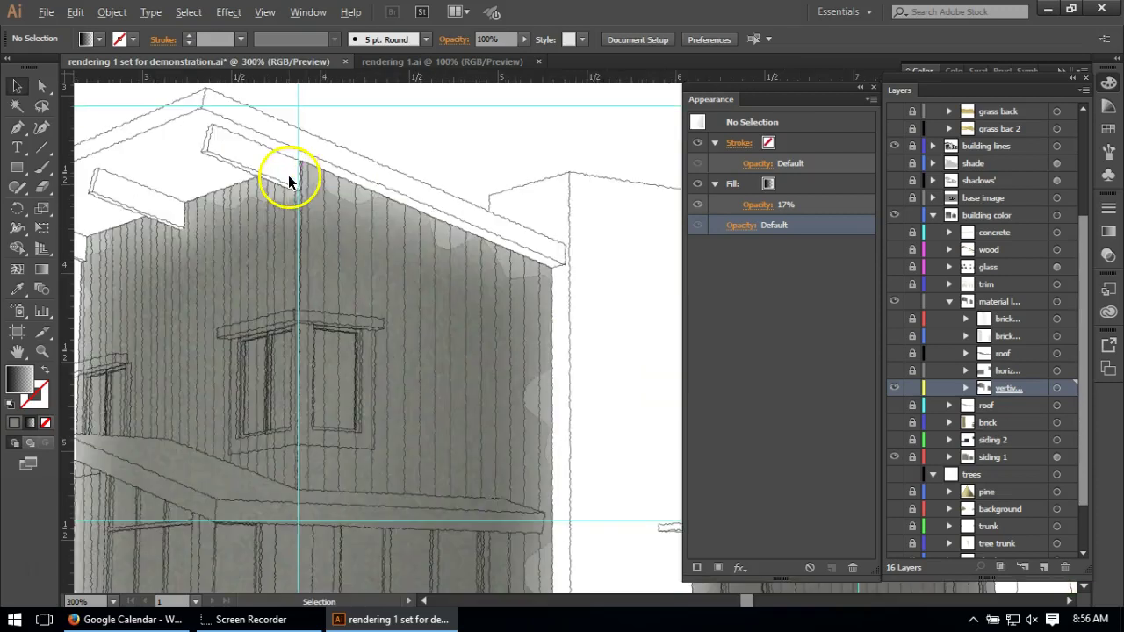
{"action": "scroll", "coordinate": [298, 237], "scroll_direction": "down", "scroll_amount": 1}
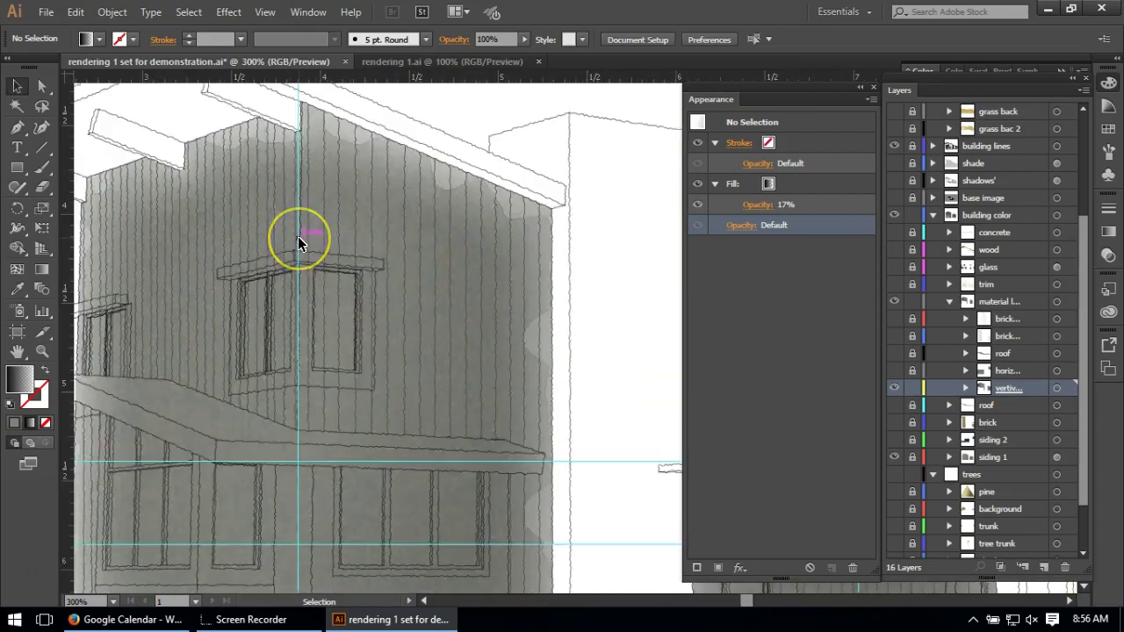
{"action": "scroll", "coordinate": [297, 237], "scroll_direction": "down", "scroll_amount": 2}
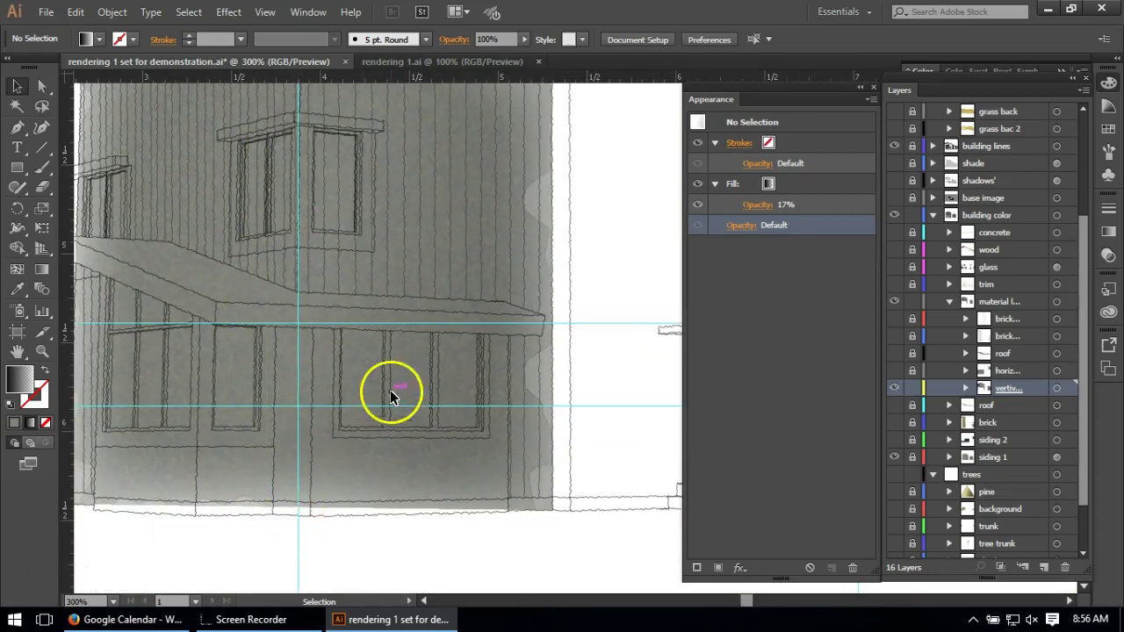
{"action": "scroll", "coordinate": [367, 527], "scroll_direction": "up", "scroll_amount": 1}
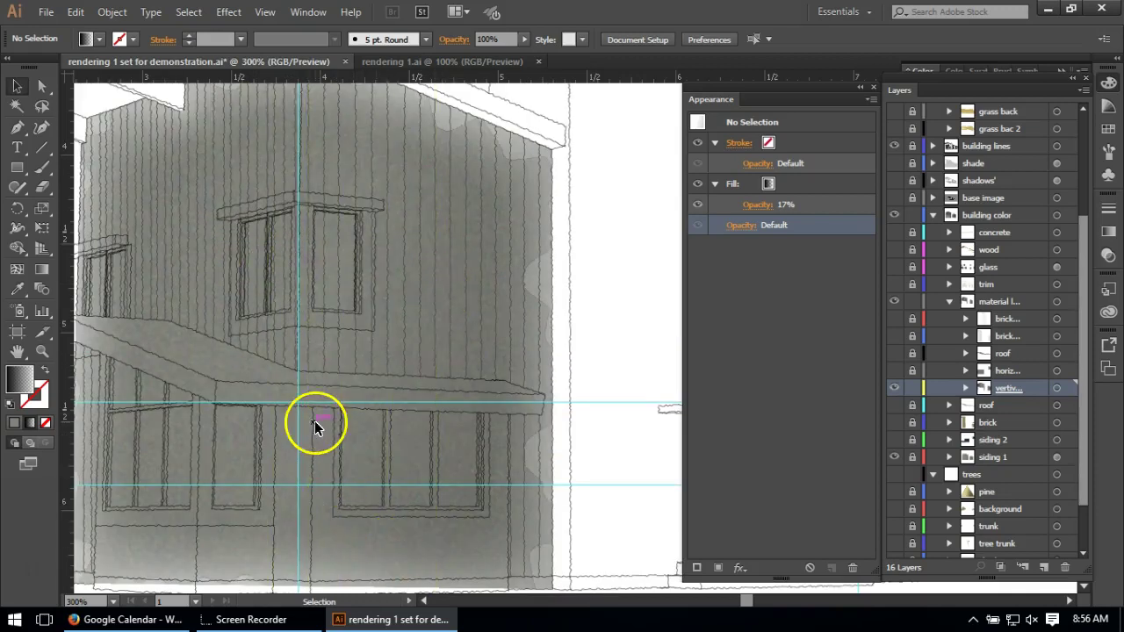
{"action": "scroll", "coordinate": [526, 316], "scroll_direction": "down", "scroll_amount": 1}
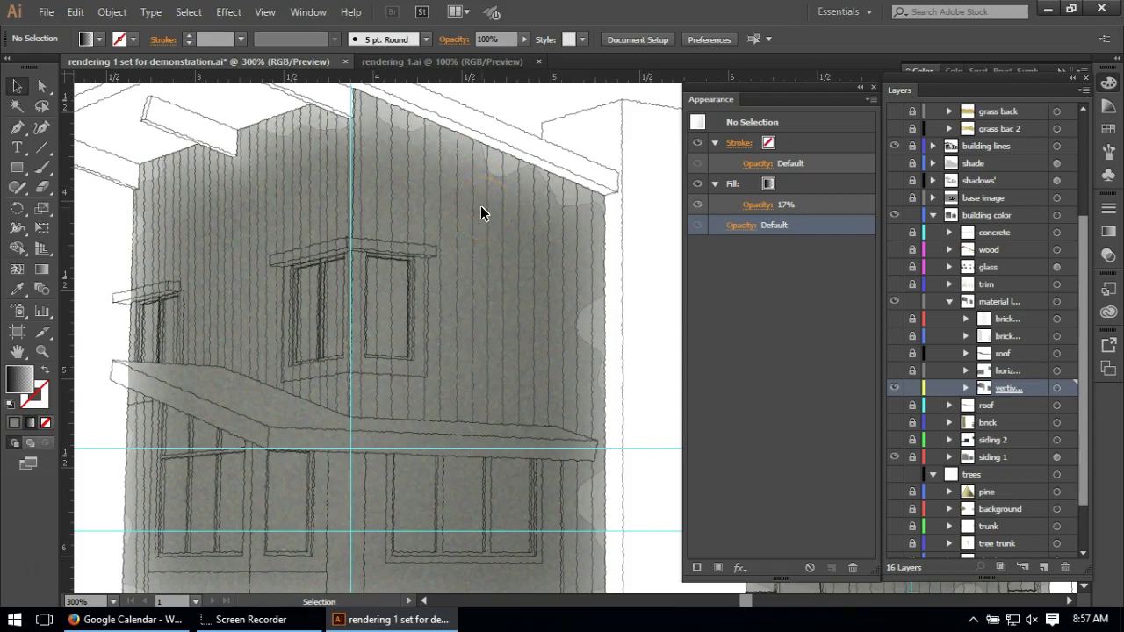
{"action": "left_click", "coordinate": [46, 291]}
{"action": "double_click", "coordinate": [48, 289]}
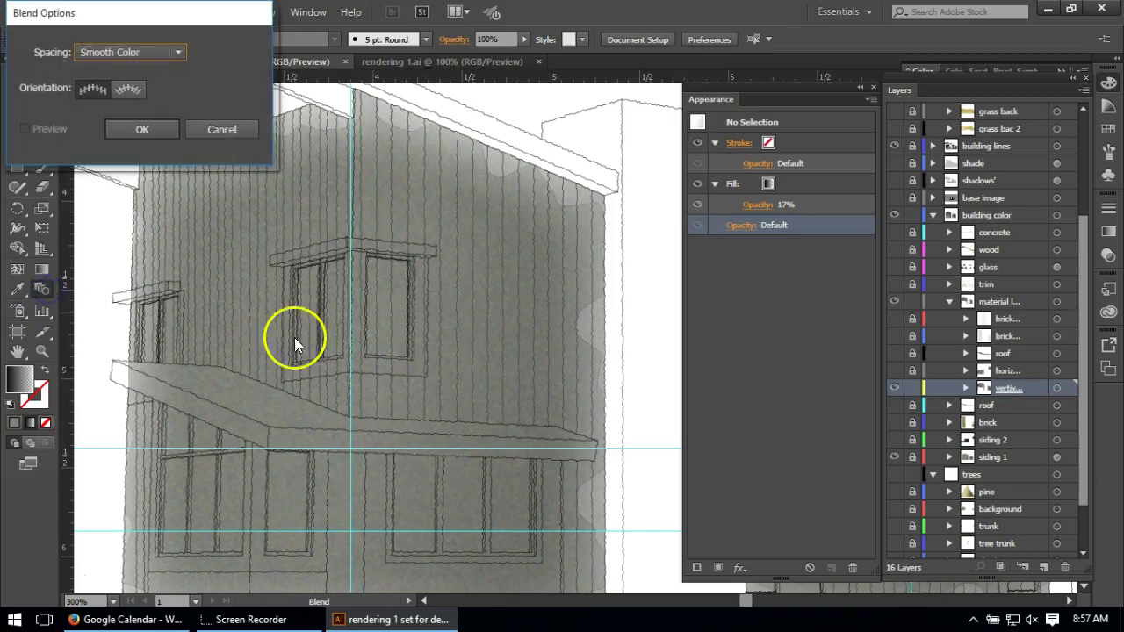
{"action": "left_click", "coordinate": [154, 54]}
{"action": "left_click", "coordinate": [145, 87]}
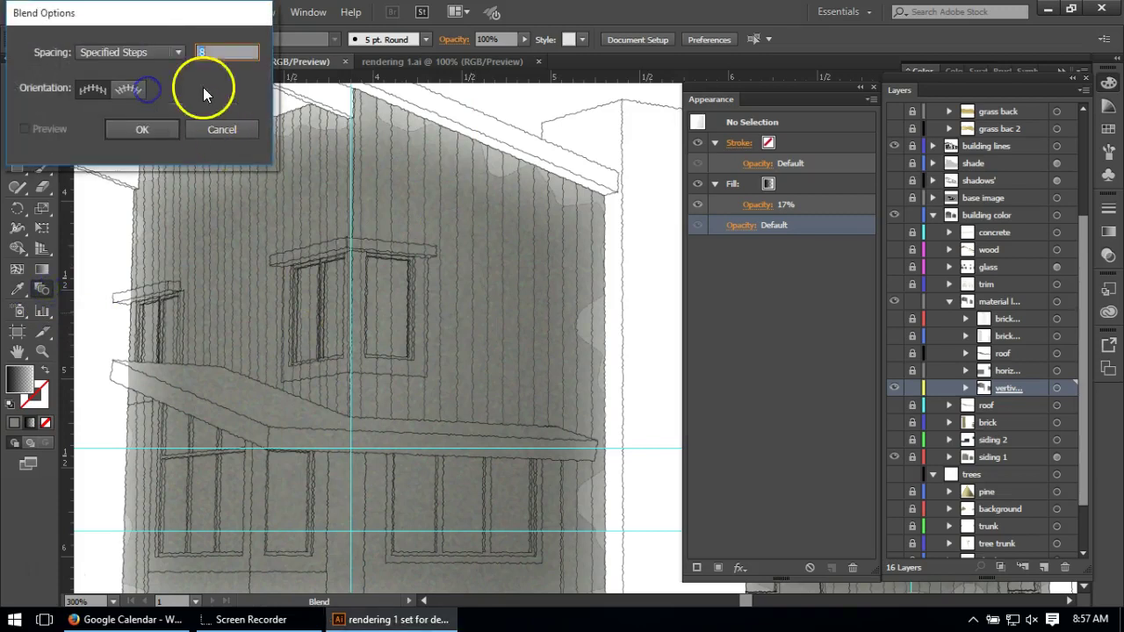
{"action": "double_click", "coordinate": [230, 60]}
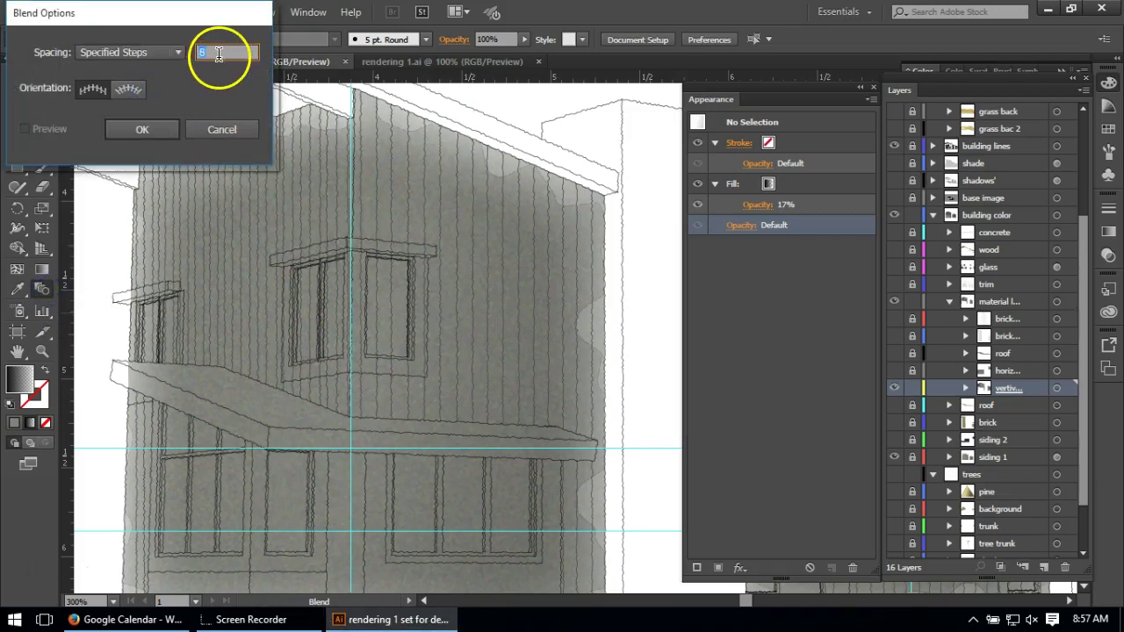
{"action": "left_click", "coordinate": [223, 129]}
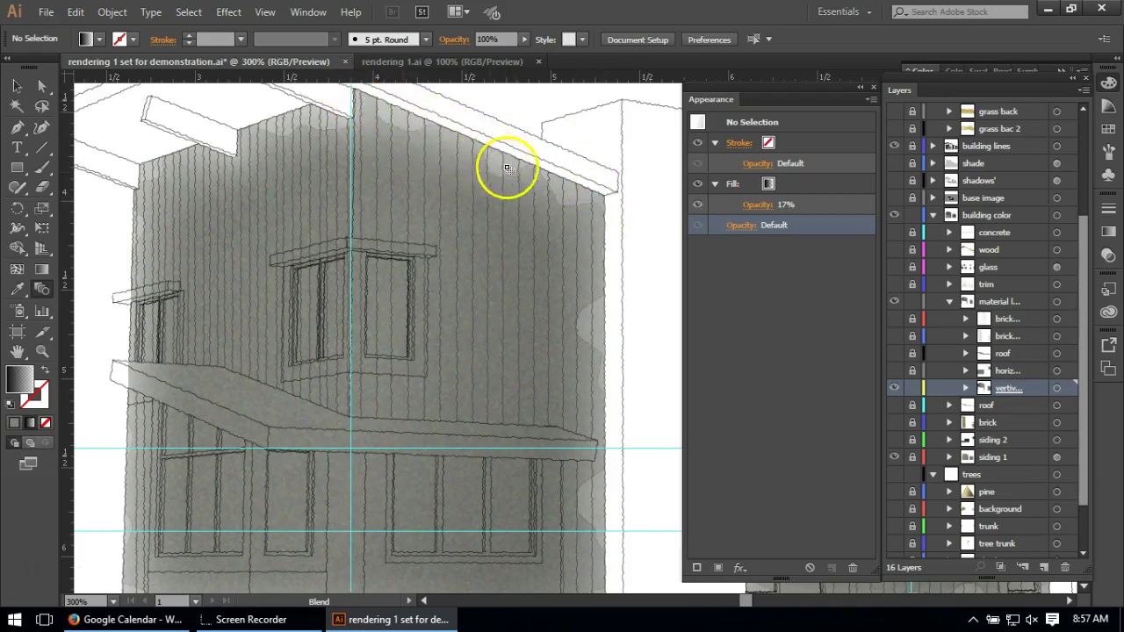
Examine how the vertical lines run across the front wall and the siding wall beyond the chimney.
{"action": "scroll", "coordinate": [501, 321], "scroll_direction": "down", "scroll_amount": 3}
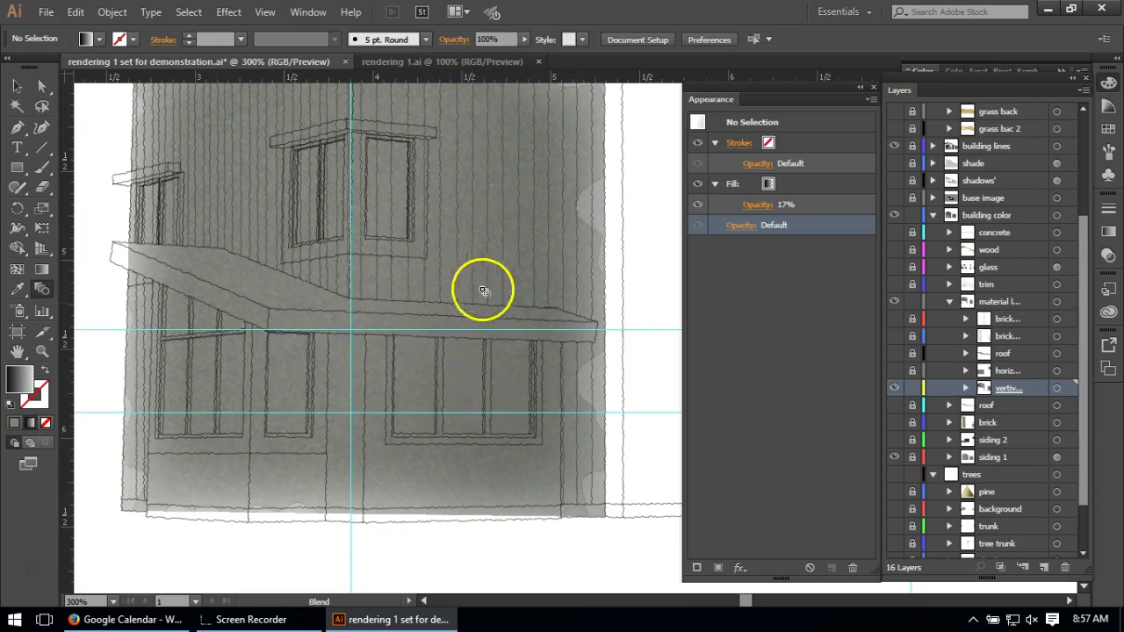
{"action": "scroll", "coordinate": [421, 373], "scroll_direction": "up", "scroll_amount": 1}
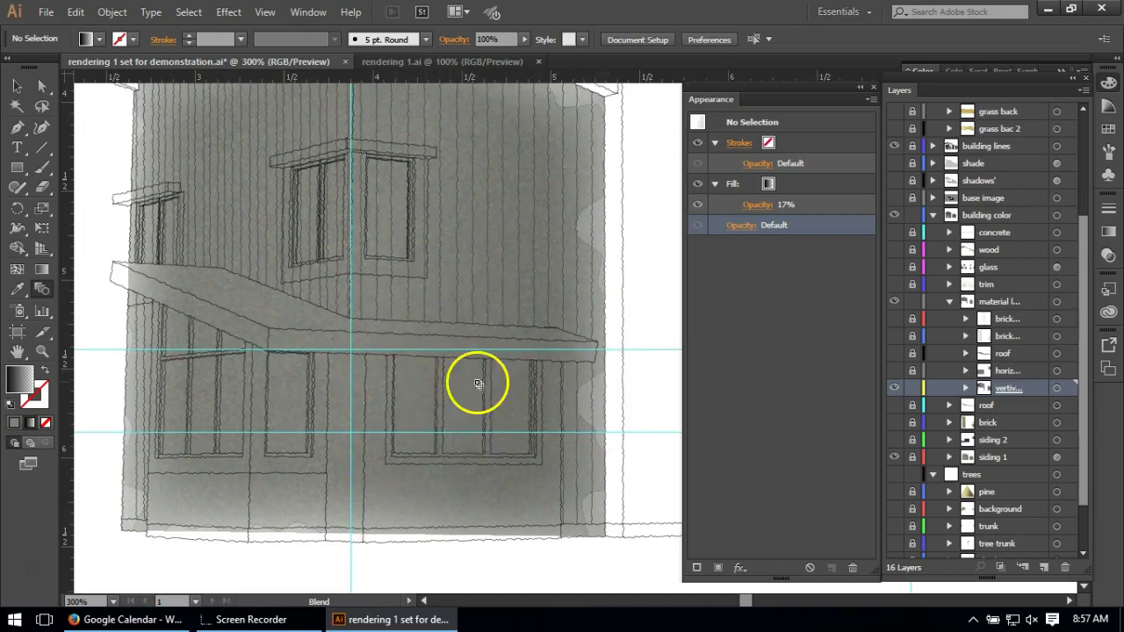
{"action": "key", "text": "ctrl+minus"}
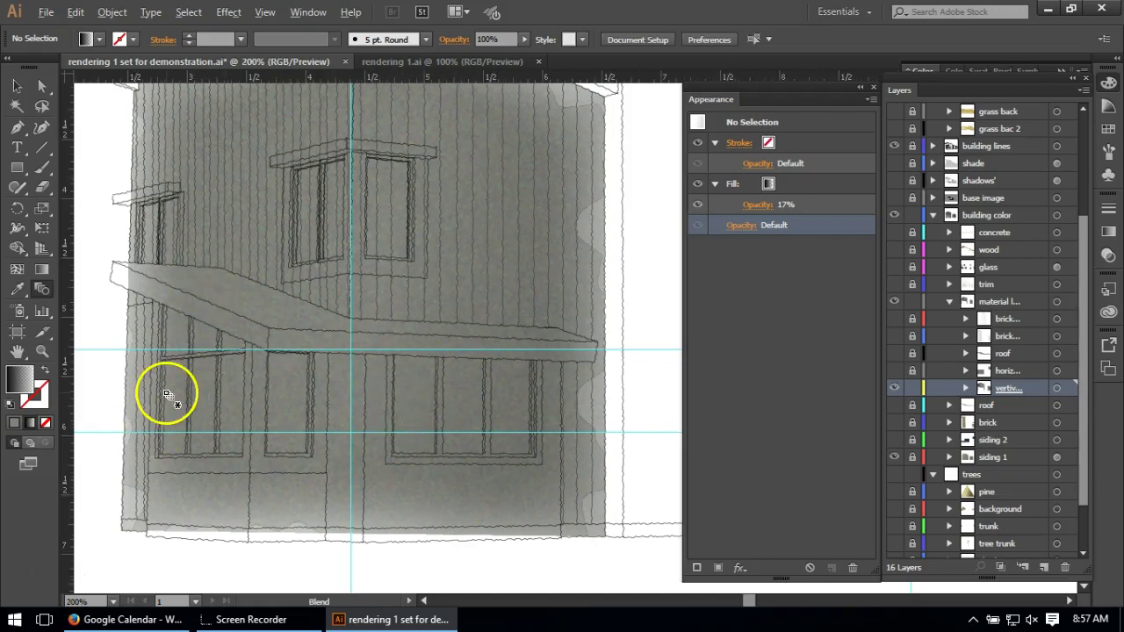
{"action": "key", "text": "ctrl+minus"}
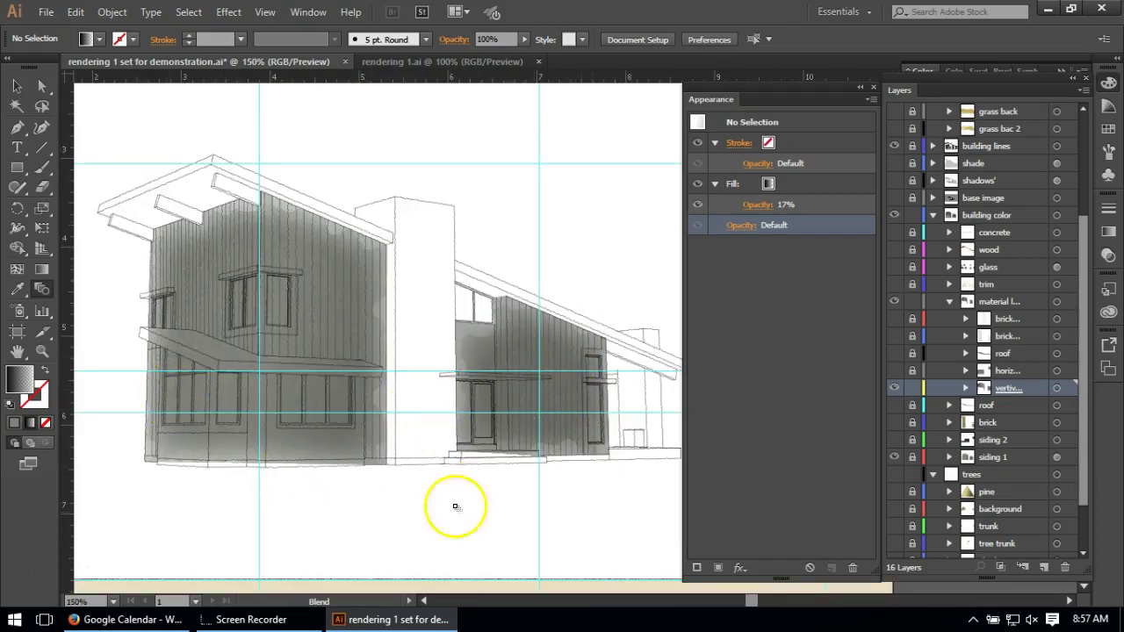
{"action": "scroll", "coordinate": [582, 430], "scroll_direction": "up", "scroll_amount": 1}
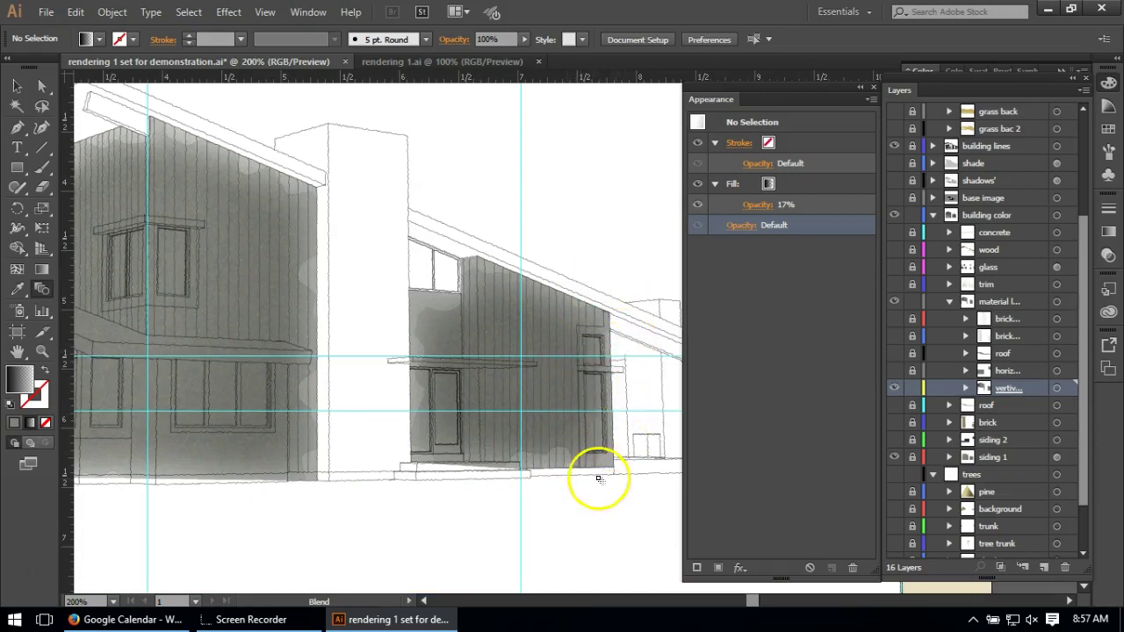
{"action": "scroll", "coordinate": [582, 428], "scroll_direction": "up", "scroll_amount": 1}
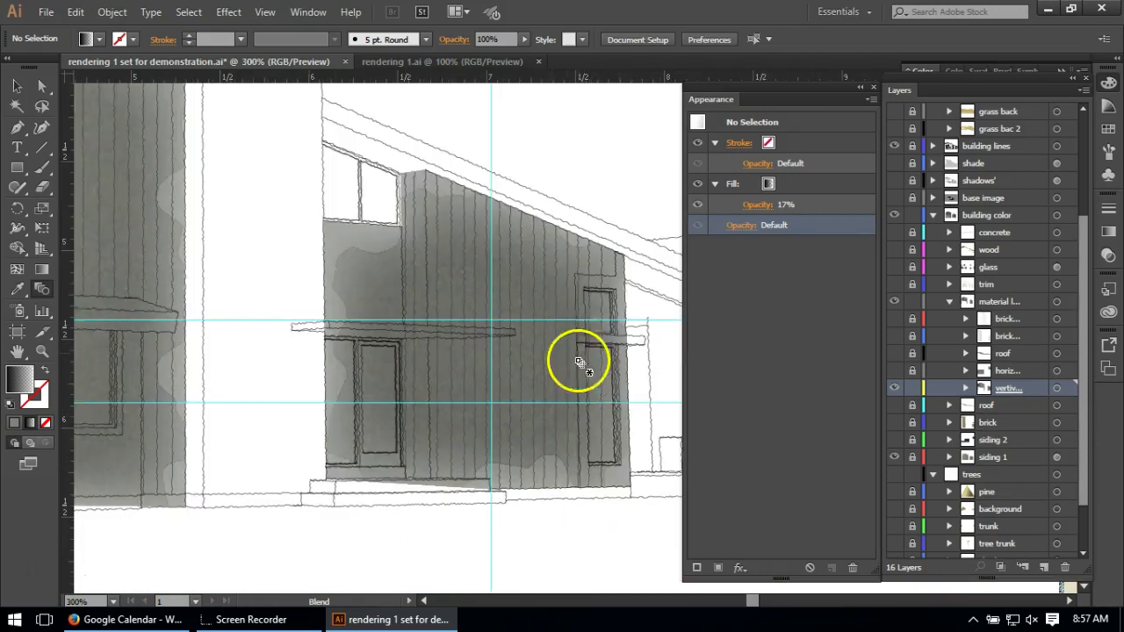
{"action": "scroll", "coordinate": [609, 354], "scroll_direction": "down", "scroll_amount": 1}
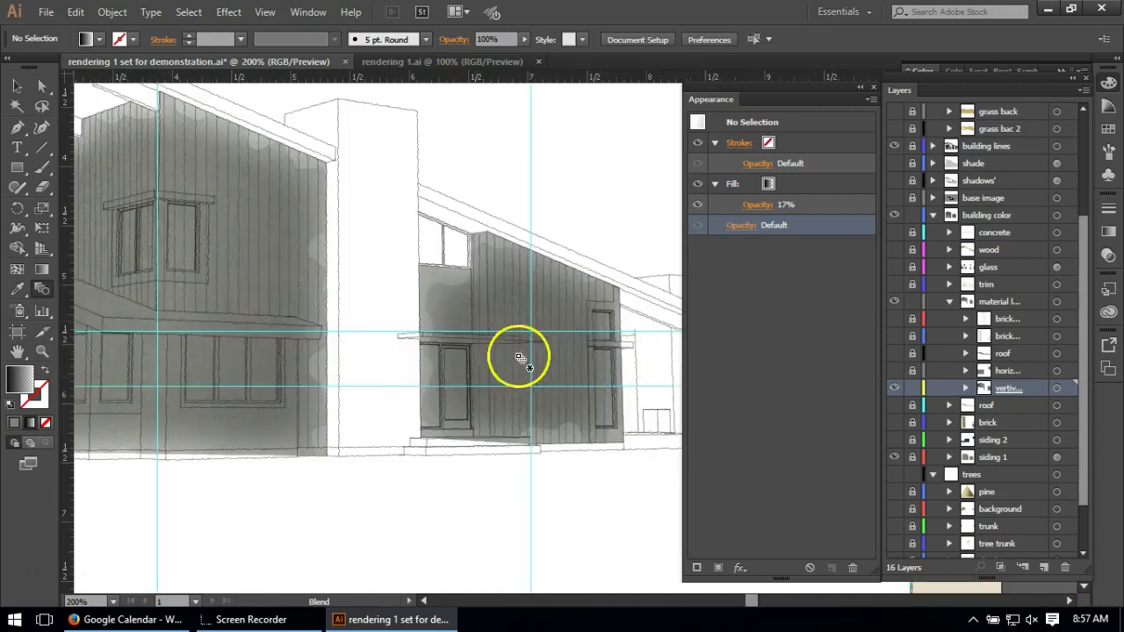
{"action": "scroll", "coordinate": [577, 390], "scroll_direction": "down", "scroll_amount": 1}
{"action": "scroll", "coordinate": [313, 280], "scroll_direction": "up", "scroll_amount": 1}
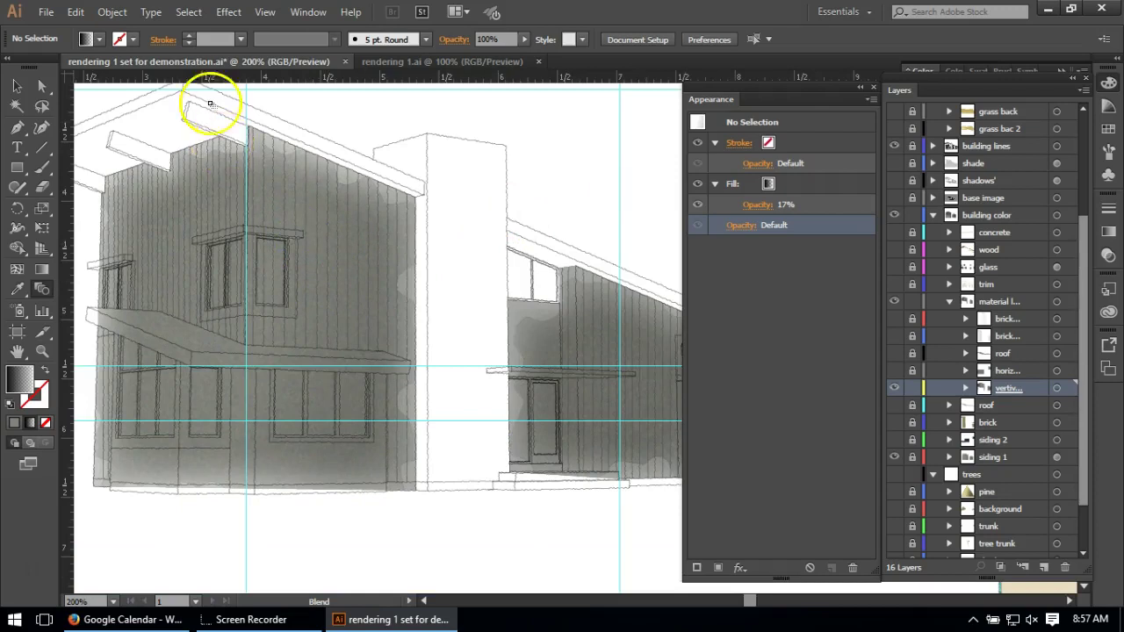
Select individual vertical siding lines on the front wall to show their extent, then lock the vertical siding lines sublayer.
{"action": "left_click", "coordinate": [18, 88]}
{"action": "left_click", "coordinate": [326, 241]}
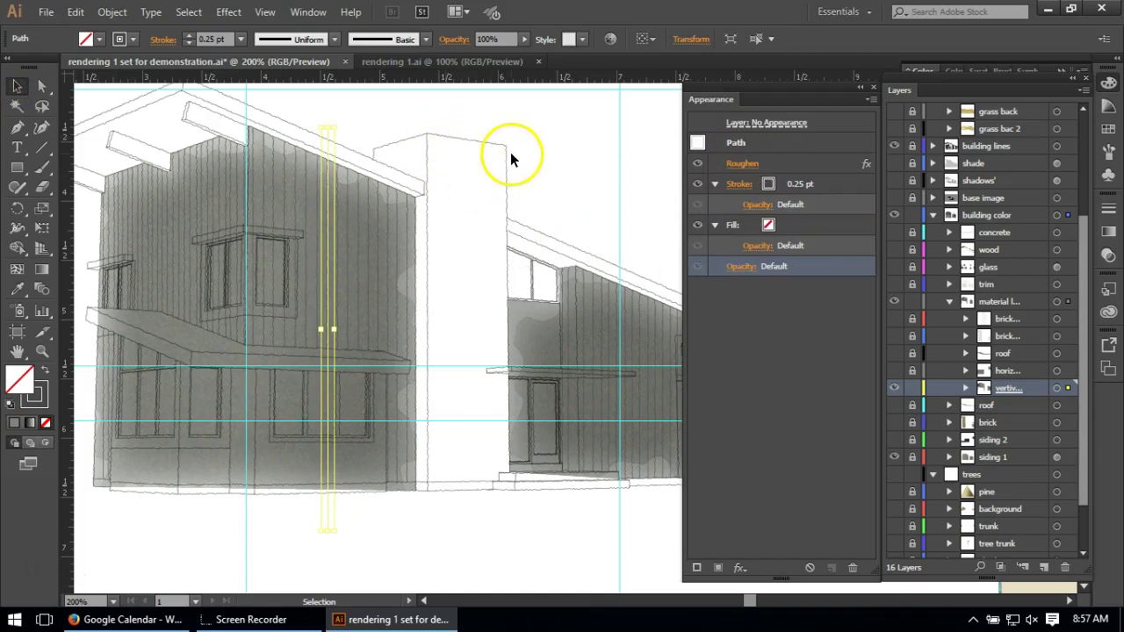
{"action": "left_click_drag", "start_coordinate": [325, 529], "coordinate": [294, 509]}
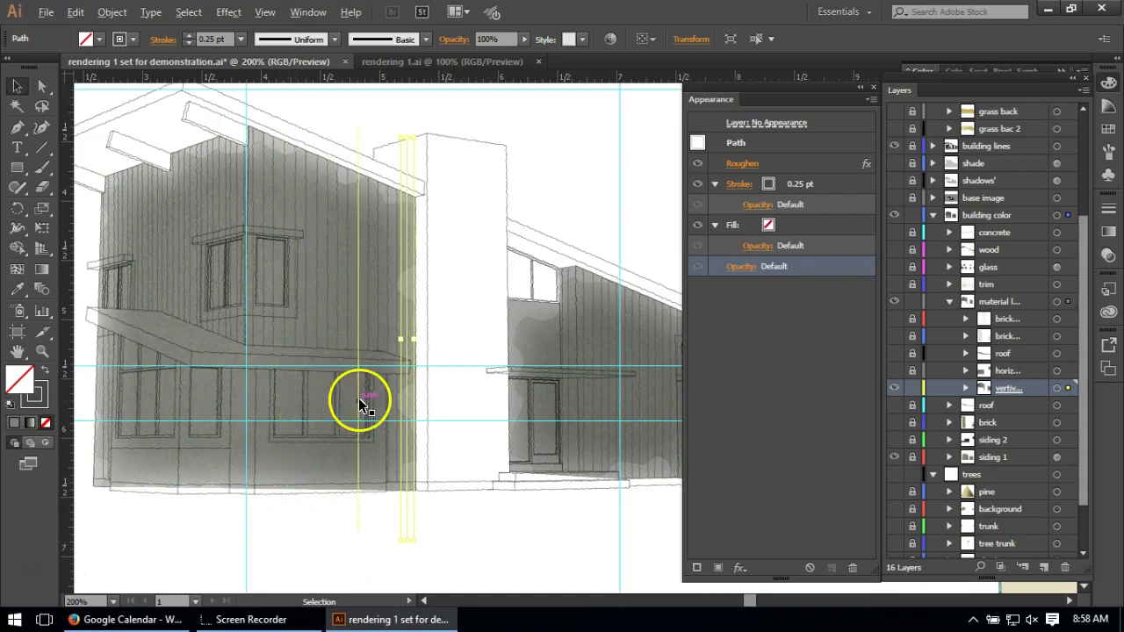
{"action": "left_click", "coordinate": [913, 395]}
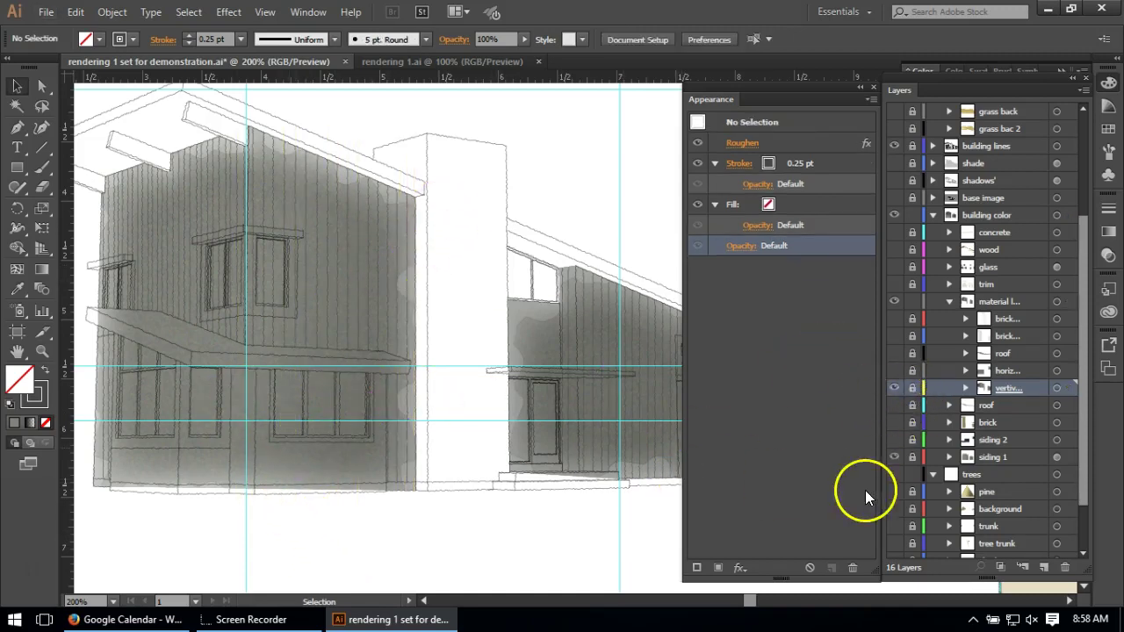
Turn on and unlock the siding 2 layer and make it the active layer.
{"action": "scroll", "coordinate": [388, 299], "scroll_direction": "down", "scroll_amount": 4}
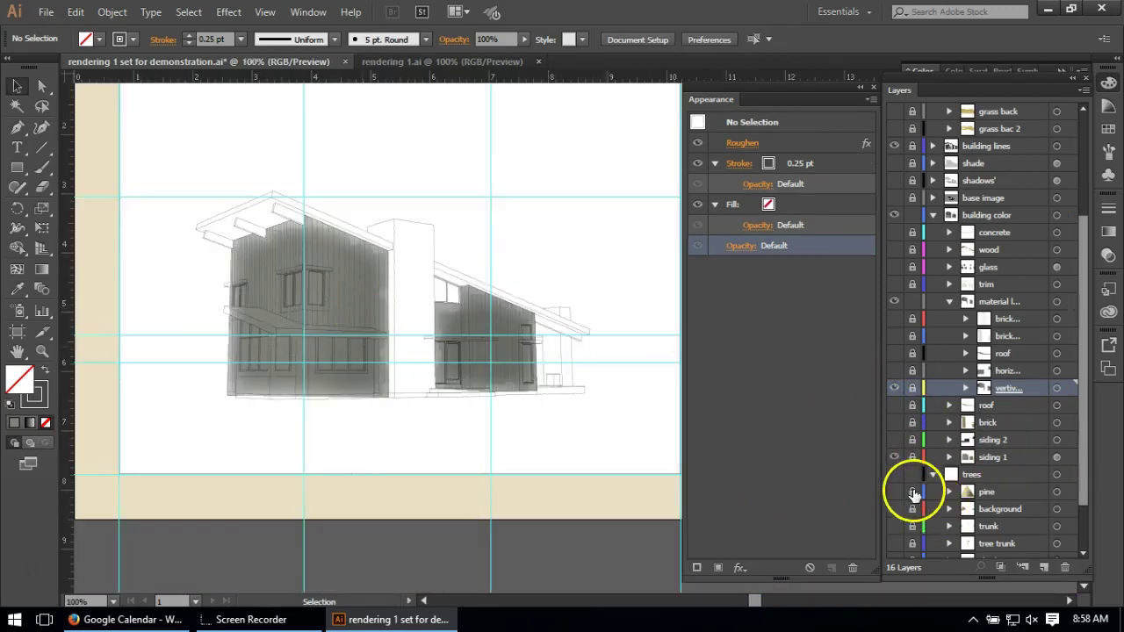
{"action": "left_click", "coordinate": [895, 441]}
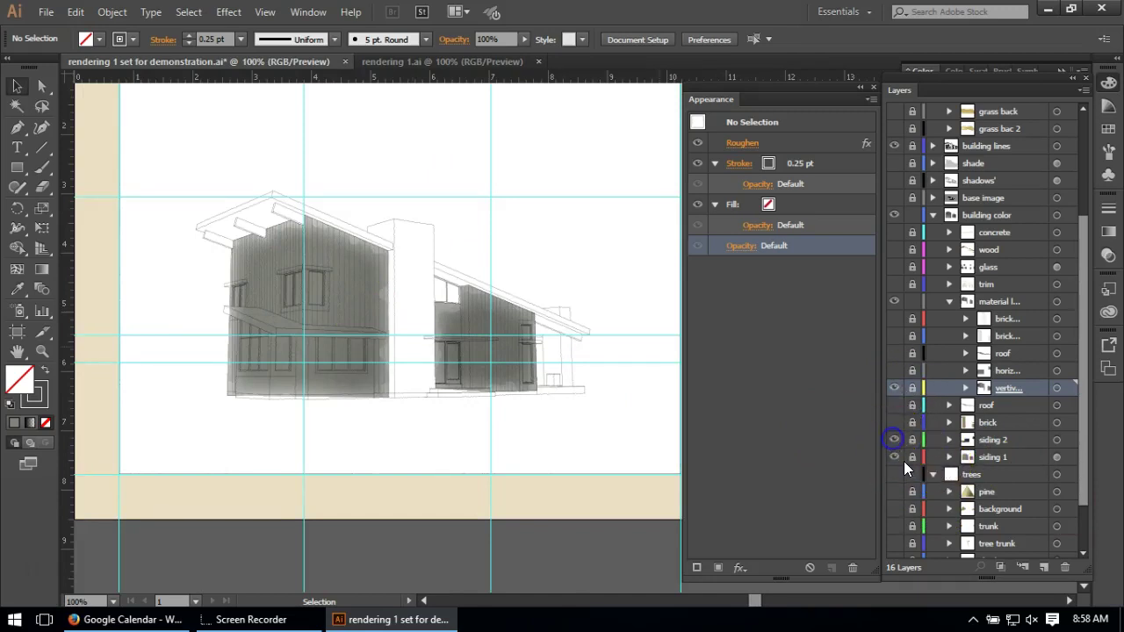
{"action": "left_click", "coordinate": [911, 444]}
{"action": "left_click", "coordinate": [991, 440]}
Select the navy siding 2 shape on the front wall's ground floor and inspect its extent and fill.
{"action": "left_click", "coordinate": [261, 314]}
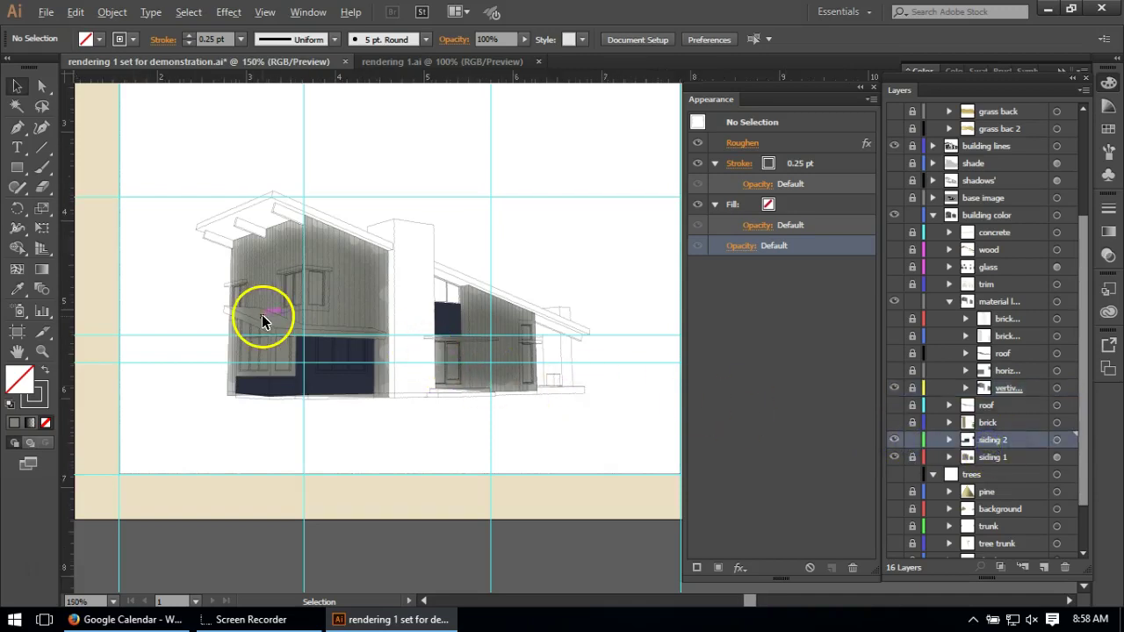
{"action": "left_click", "coordinate": [295, 322]}
{"action": "left_click", "coordinate": [430, 464]}
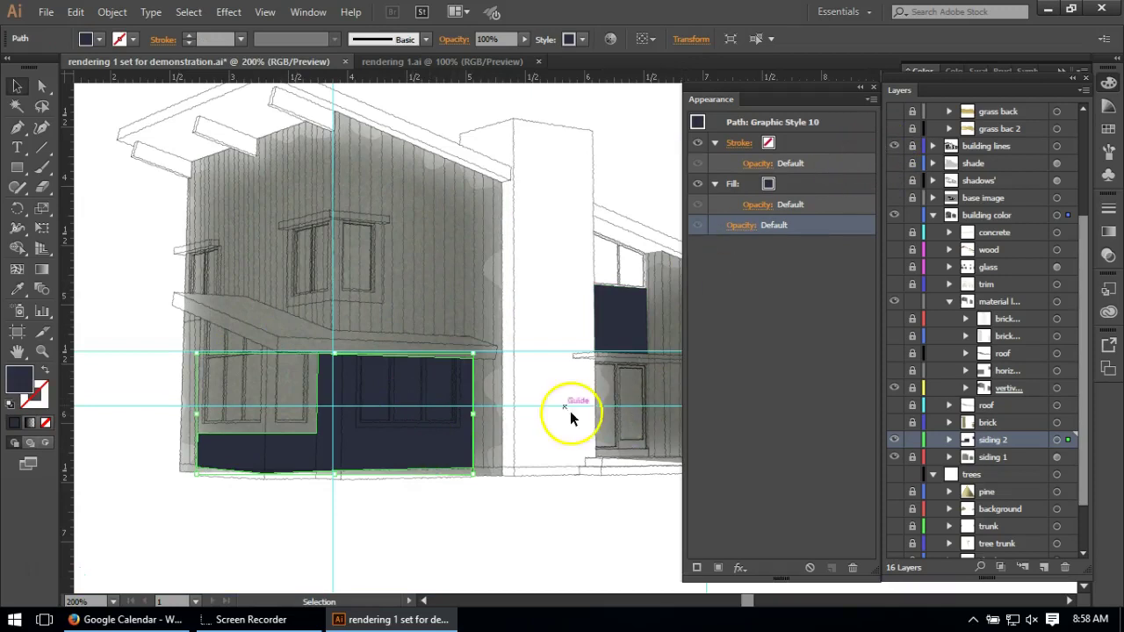
{"action": "left_click", "coordinate": [452, 457]}
{"action": "left_click", "coordinate": [411, 509]}
{"action": "left_click", "coordinate": [394, 465]}
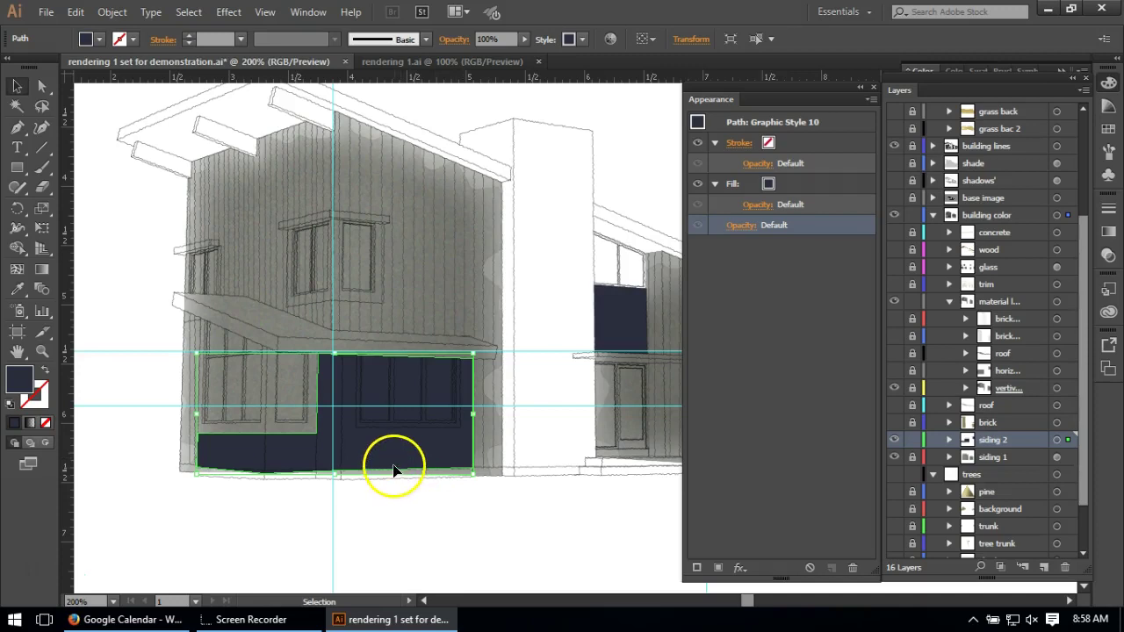
{"action": "left_click", "coordinate": [416, 404]}
{"action": "left_click", "coordinate": [359, 381]}
{"action": "left_click", "coordinate": [464, 426]}
{"action": "left_click", "coordinate": [446, 452]}
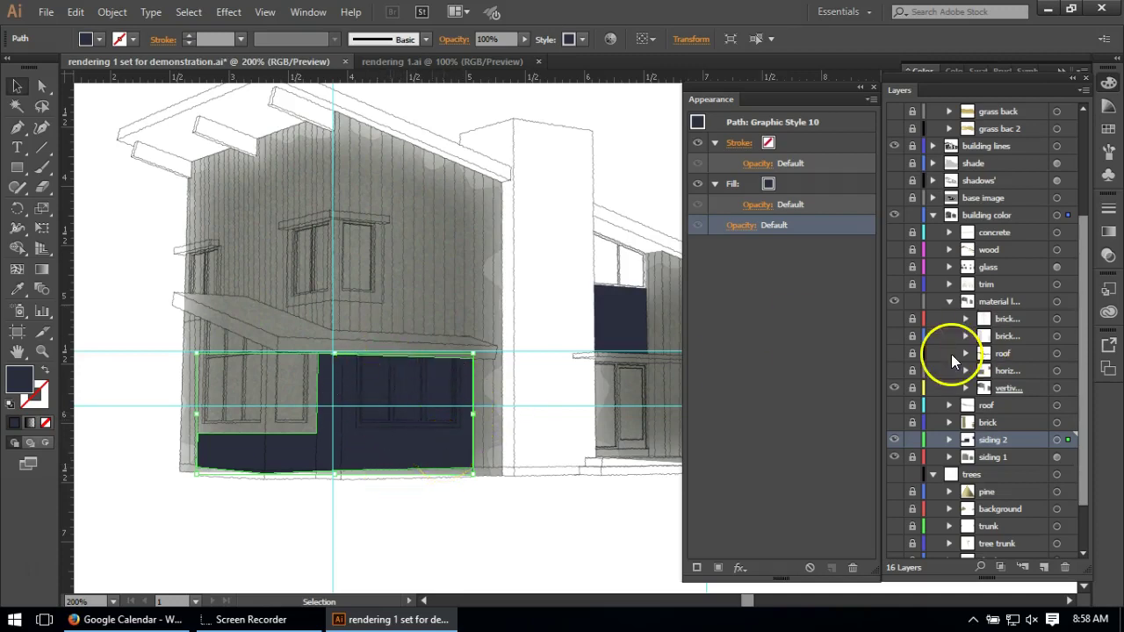
Reselect the navy siding 2 shape on the ground floor and inspect its fill in the Color Picker without changing the color.
{"action": "left_click", "coordinate": [914, 442]}
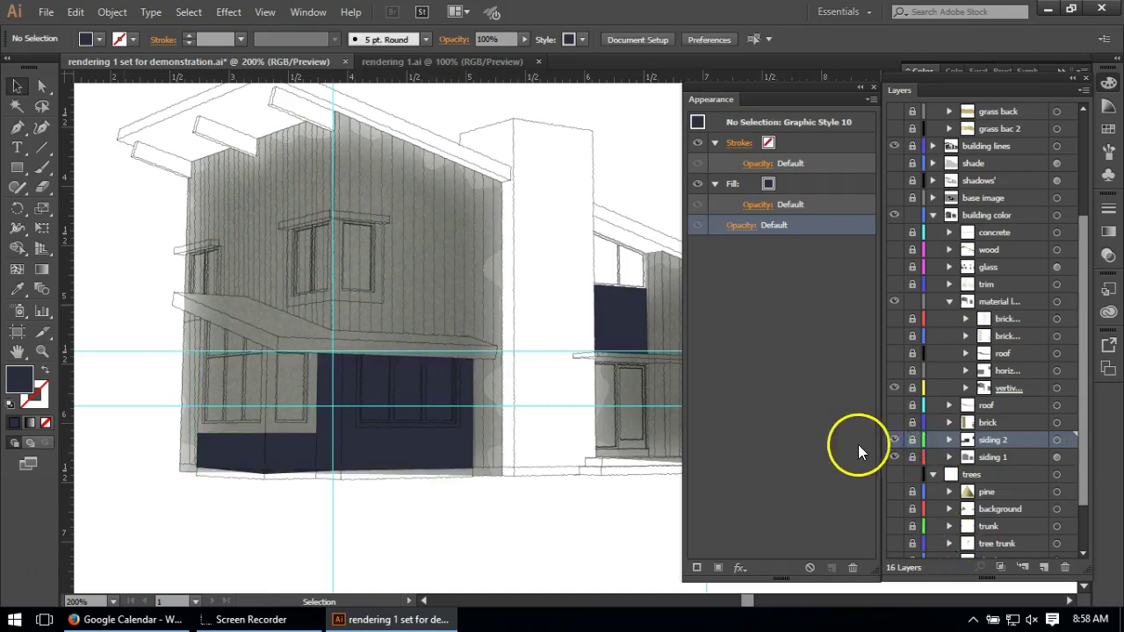
{"action": "left_click", "coordinate": [913, 441]}
{"action": "left_click", "coordinate": [381, 439]}
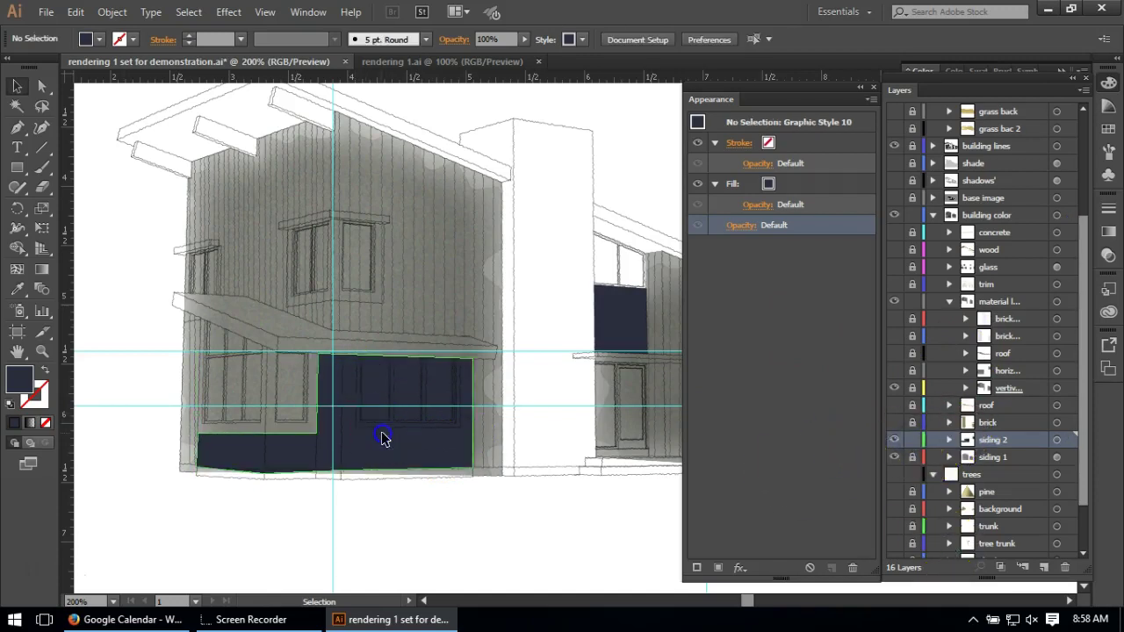
{"action": "left_click", "coordinate": [19, 379]}
{"action": "double_click", "coordinate": [21, 381]}
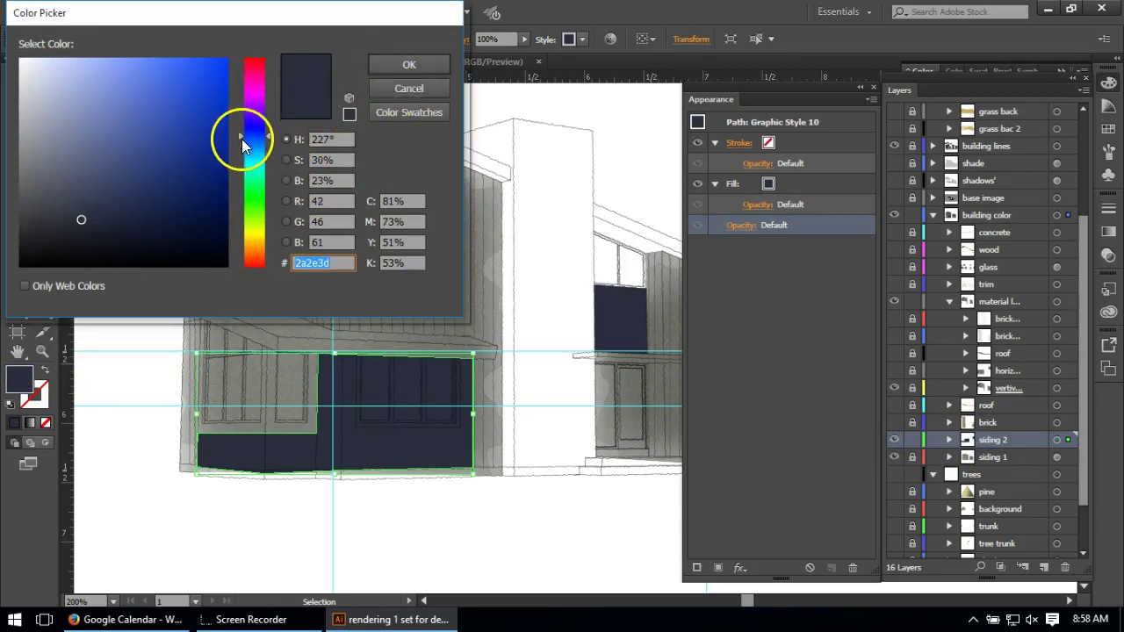
{"action": "left_click", "coordinate": [391, 92]}
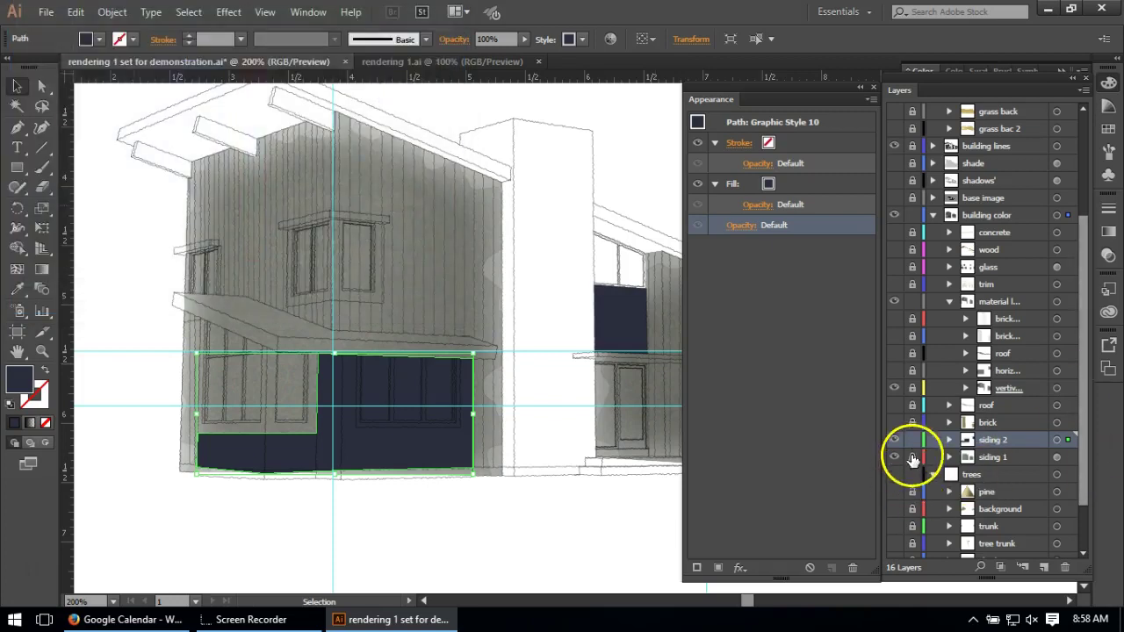
Lock the siding 2 layer, and turn on and unlock the brick layer as the active layer.
{"action": "left_click", "coordinate": [911, 440]}
{"action": "left_click", "coordinate": [894, 422]}
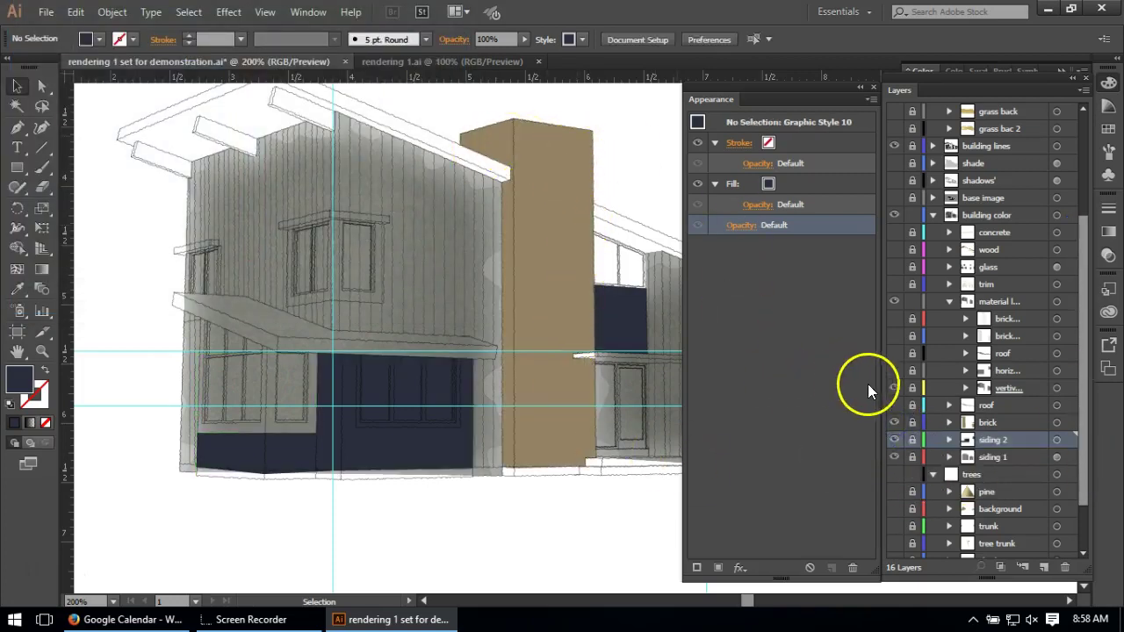
{"action": "left_click", "coordinate": [911, 422]}
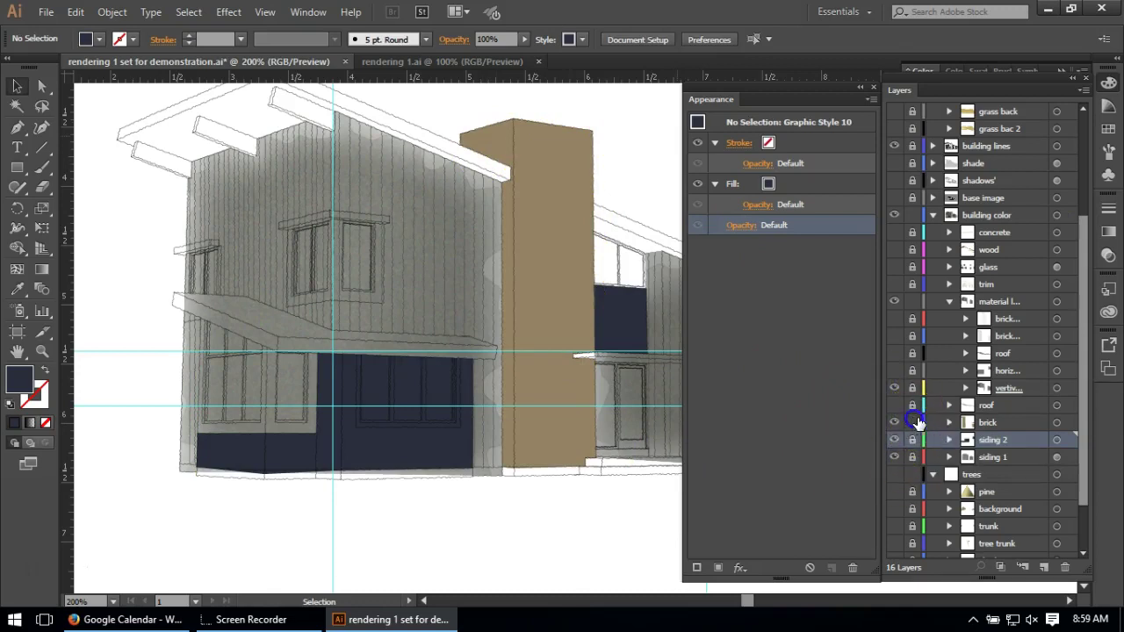
{"action": "left_click", "coordinate": [995, 420]}
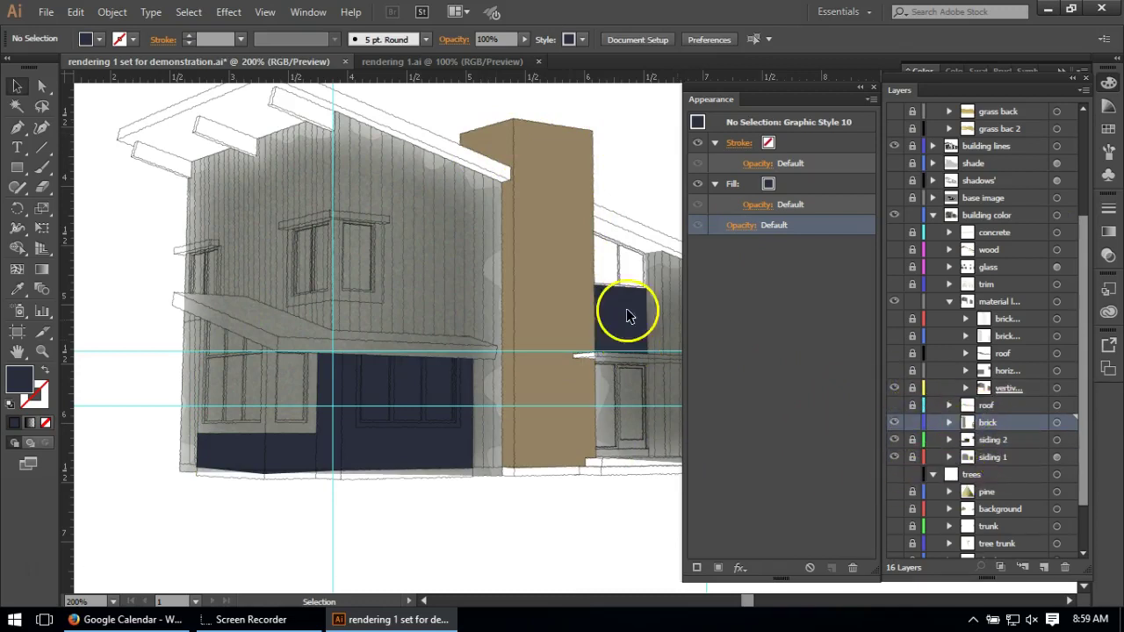
Turn on the Stained Glass and Sponge effects for the tan chimney shape's fill, and lock the brick layer.
{"action": "left_click", "coordinate": [542, 274]}
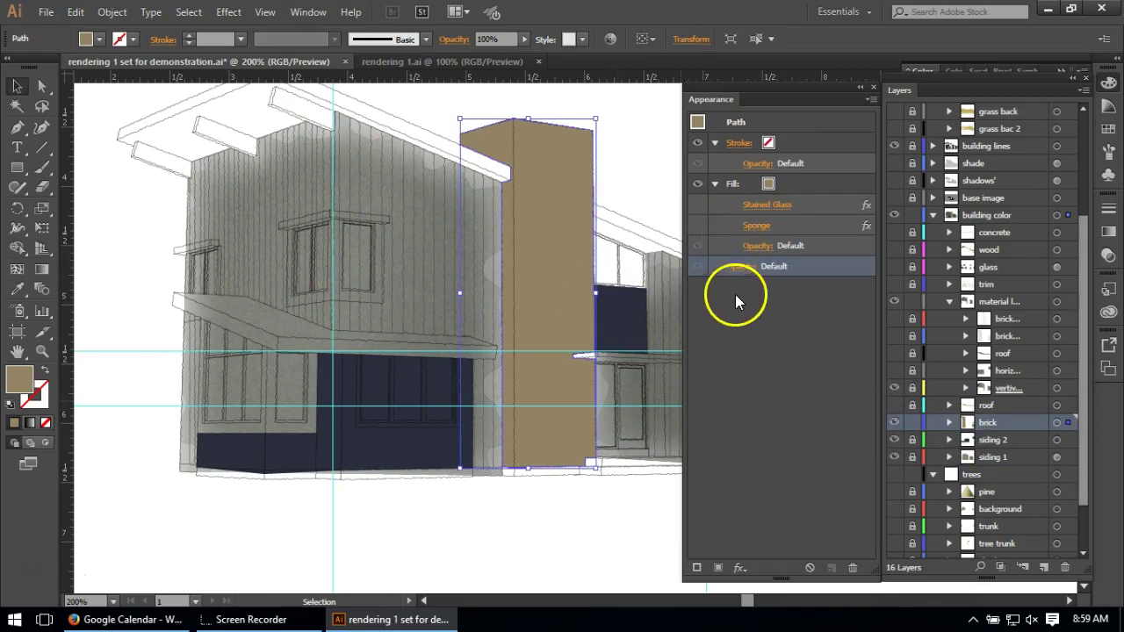
{"action": "left_click", "coordinate": [695, 204]}
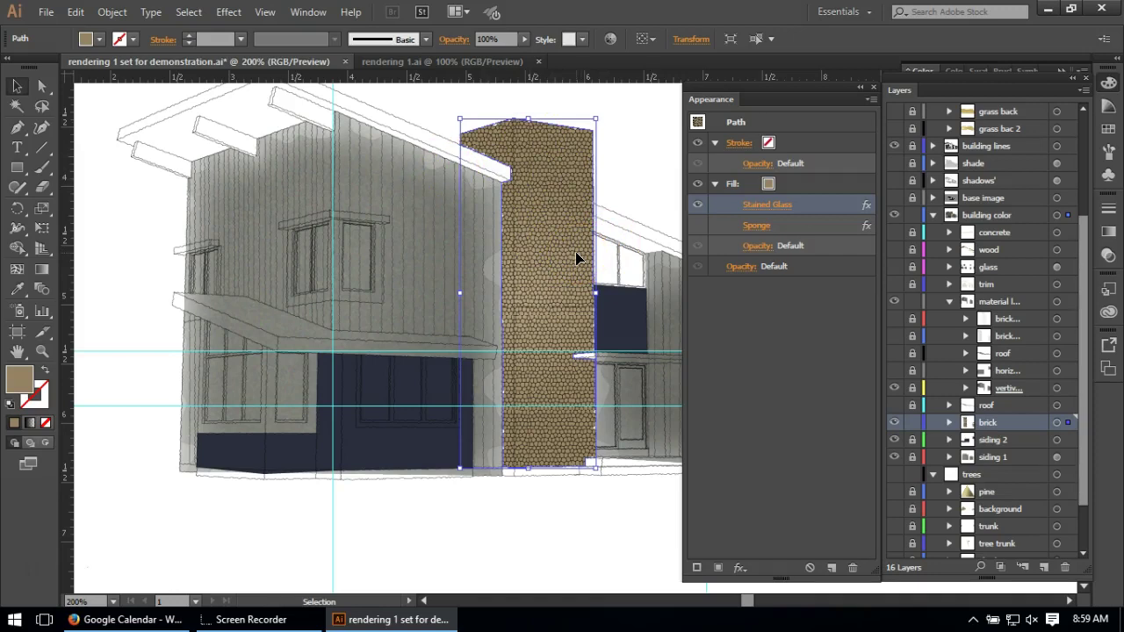
{"action": "left_click", "coordinate": [699, 225]}
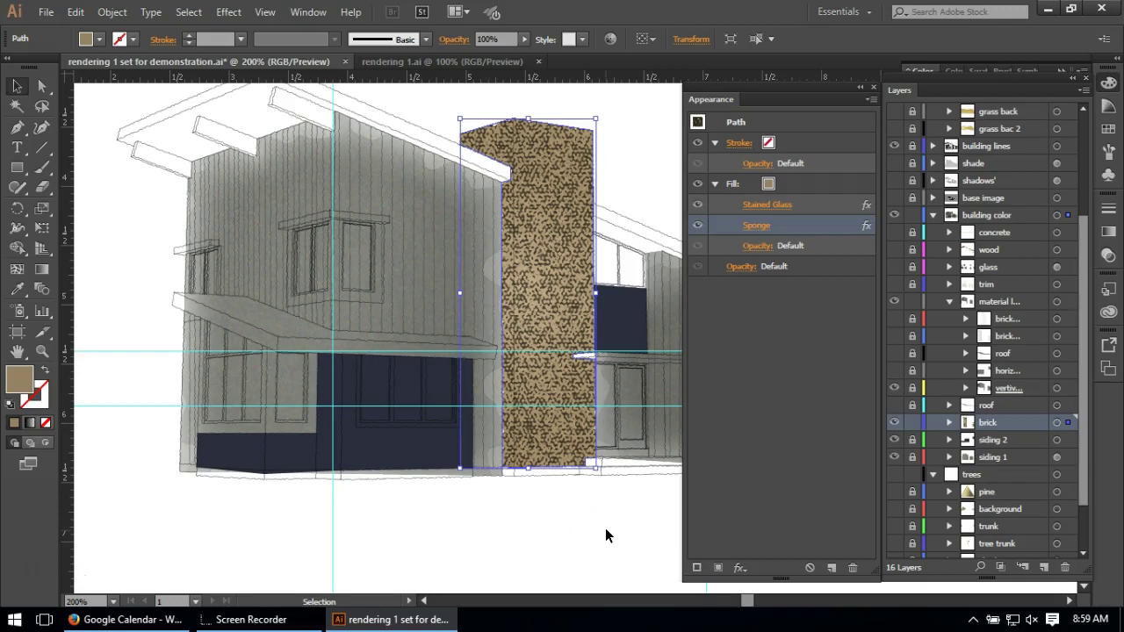
{"action": "scroll", "coordinate": [605, 528], "scroll_direction": "up", "scroll_amount": 2}
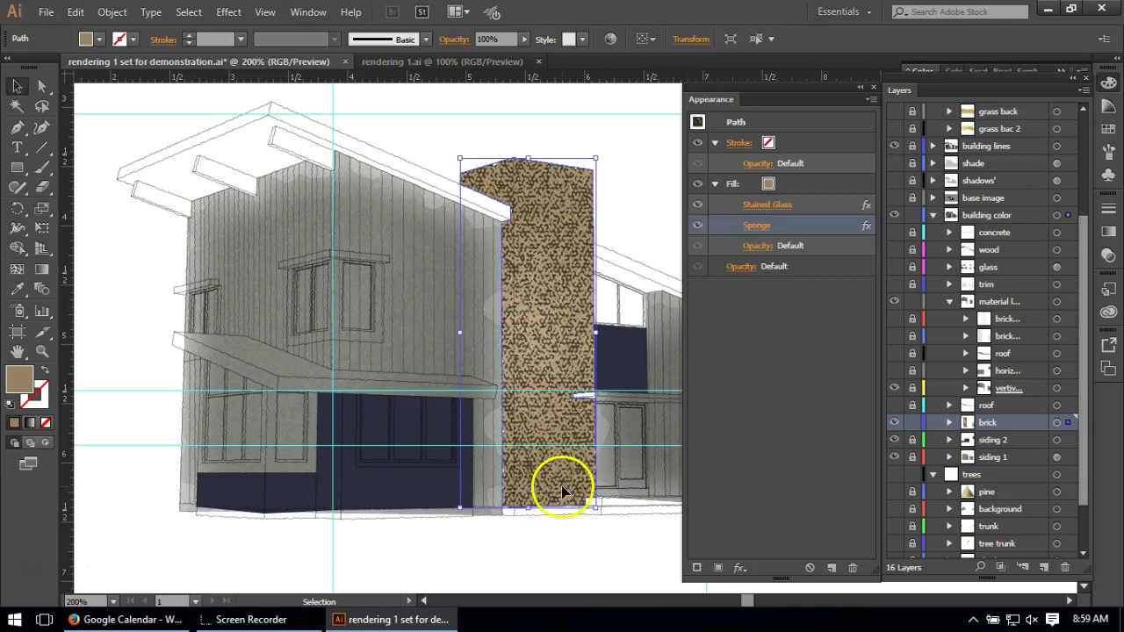
{"action": "left_click", "coordinate": [912, 424]}
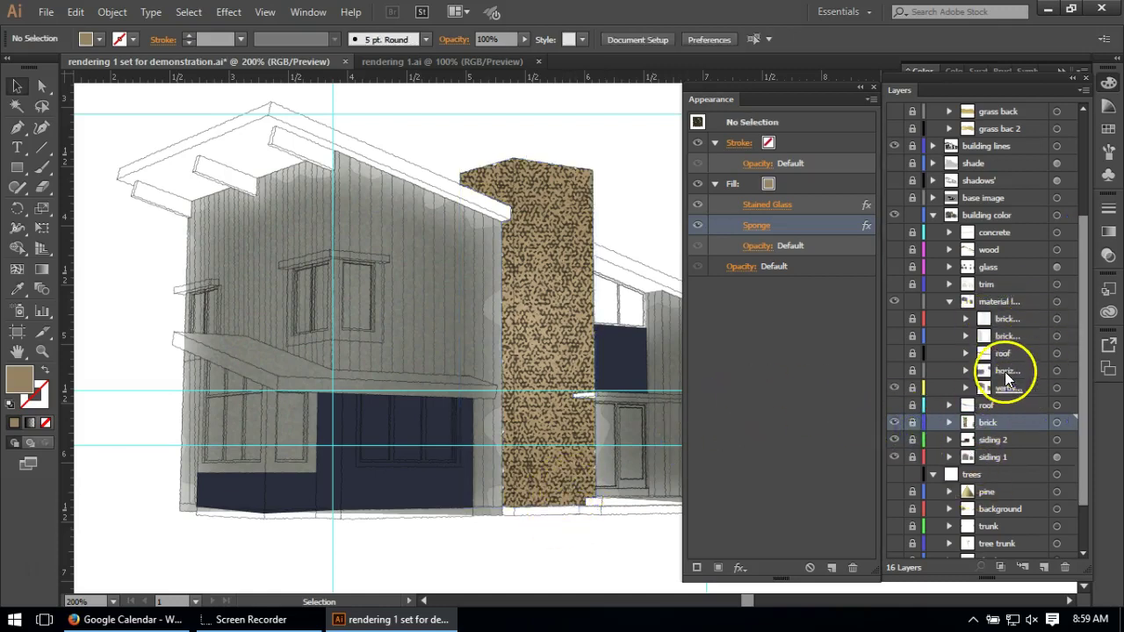
Turn on the horizontal siding lines sublayer and check the lines across the navy siding on the ground floor.
{"action": "left_click", "coordinate": [894, 371]}
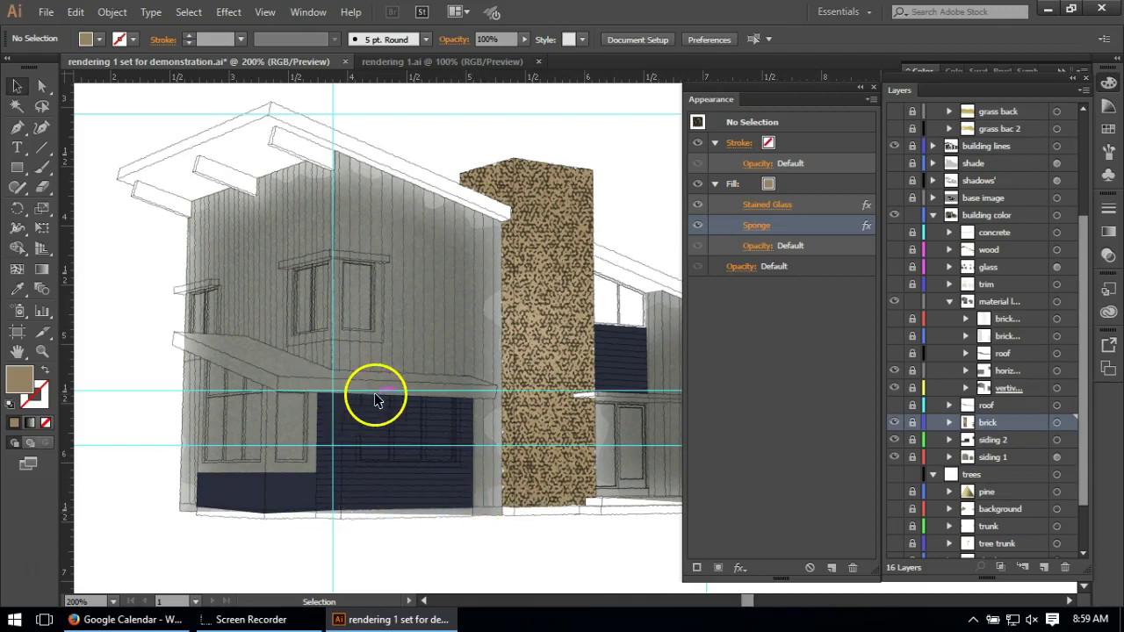
{"action": "key", "text": "ctrl+equal"}
{"action": "key", "text": "ctrl+equal"}
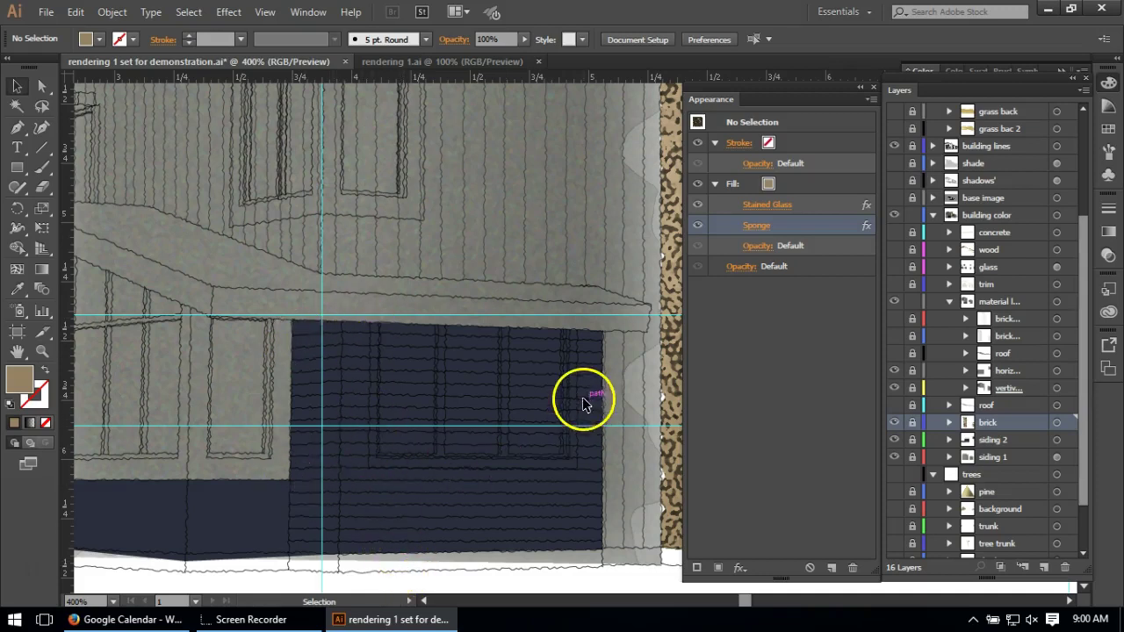
{"action": "scroll", "coordinate": [321, 394], "scroll_direction": "down", "scroll_amount": 3}
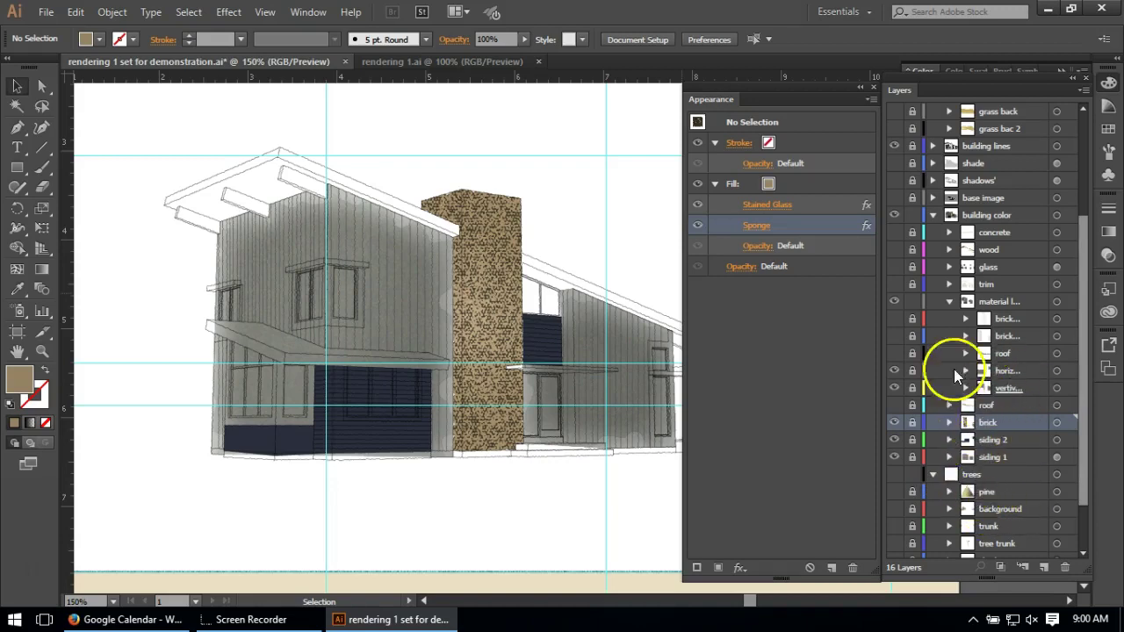
Turn on the sublayer with the horizontal brick lines and check them on the main chimney and the small rear chimney.
{"action": "left_click", "coordinate": [893, 336]}
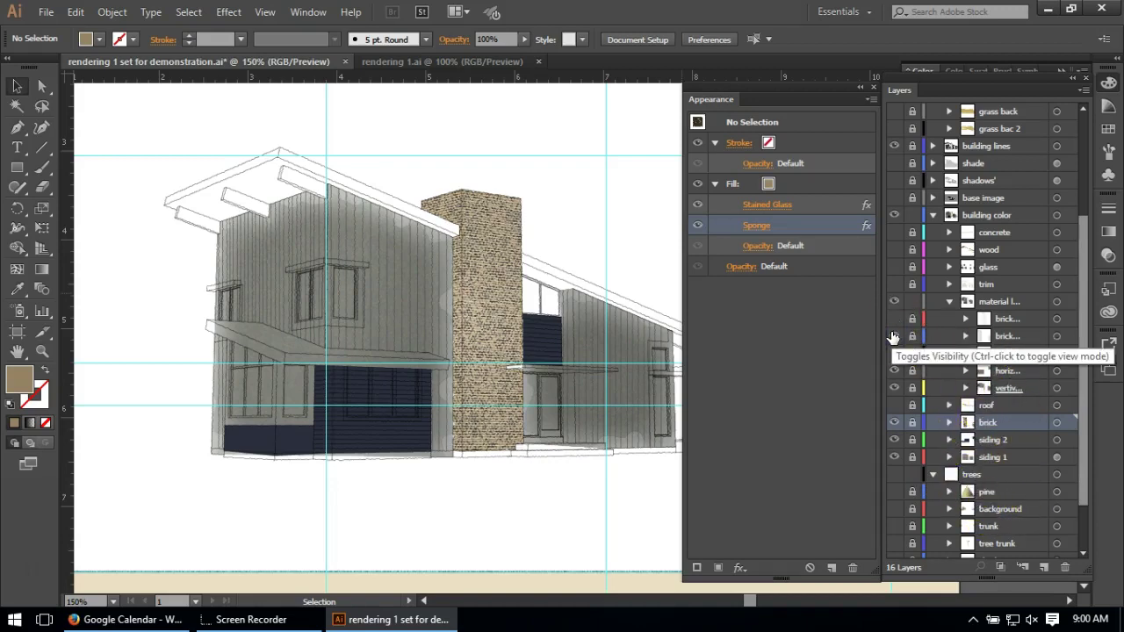
{"action": "scroll", "coordinate": [435, 342], "scroll_direction": "down", "scroll_amount": 1}
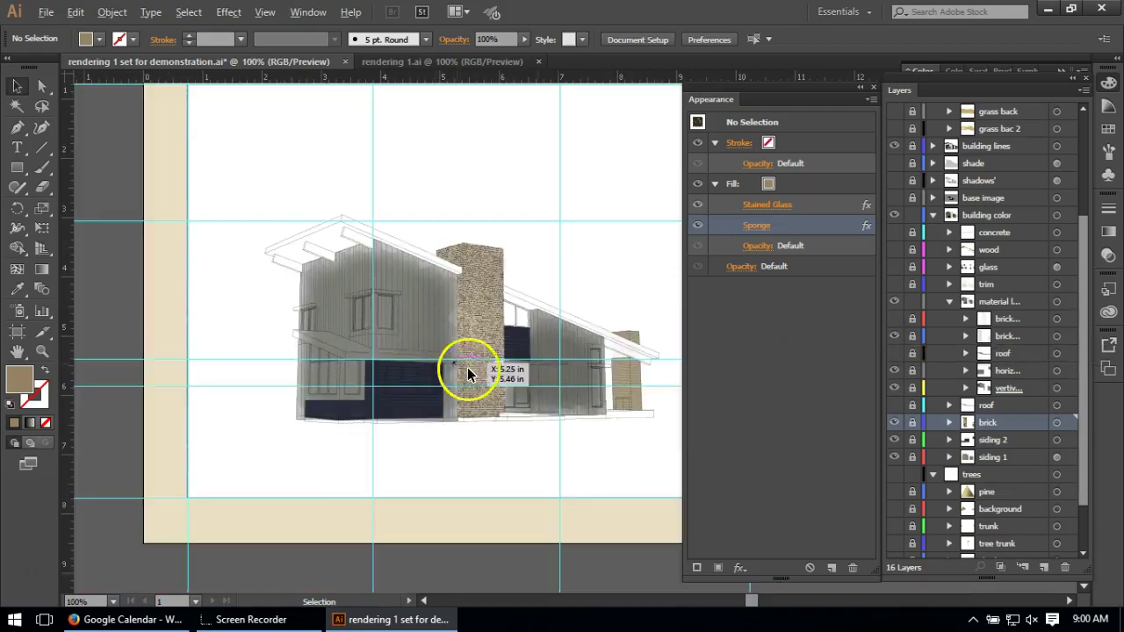
{"action": "scroll", "coordinate": [480, 371], "scroll_direction": "up", "scroll_amount": 2}
{"action": "scroll", "coordinate": [496, 469], "scroll_direction": "up", "scroll_amount": 2}
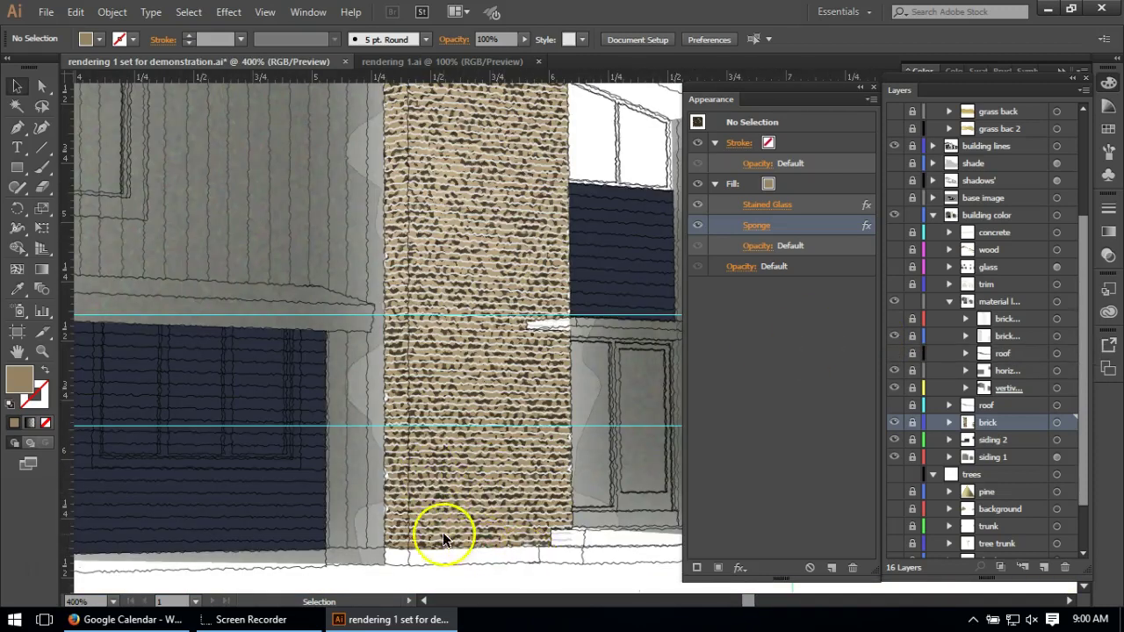
{"action": "scroll", "coordinate": [467, 321], "scroll_direction": "up", "scroll_amount": 5}
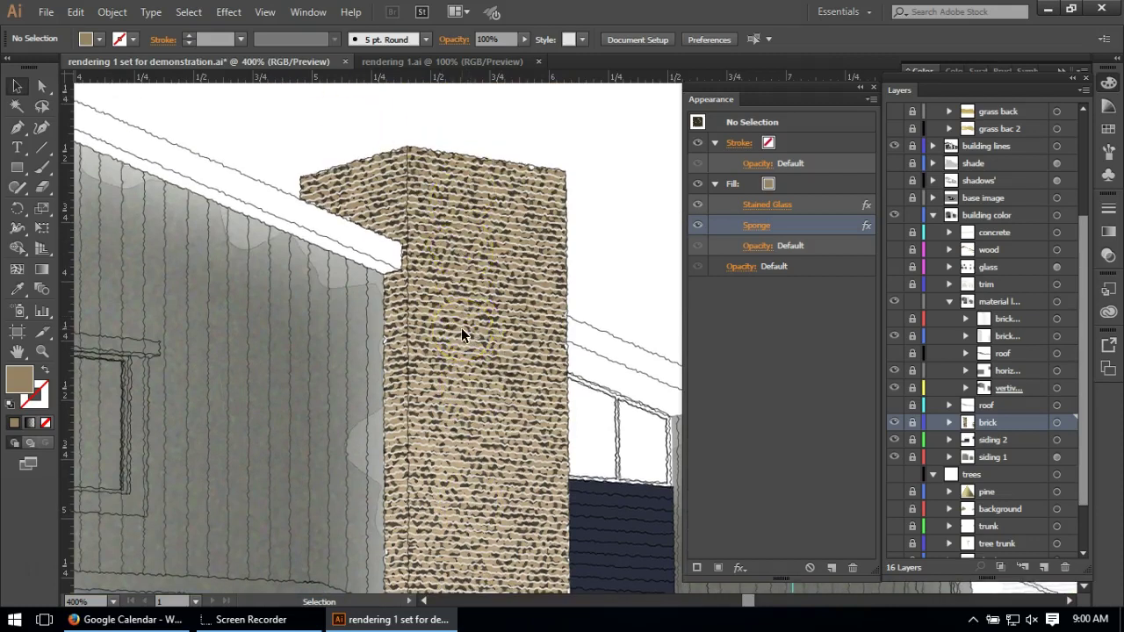
{"action": "scroll", "coordinate": [397, 353], "scroll_direction": "down", "scroll_amount": 3}
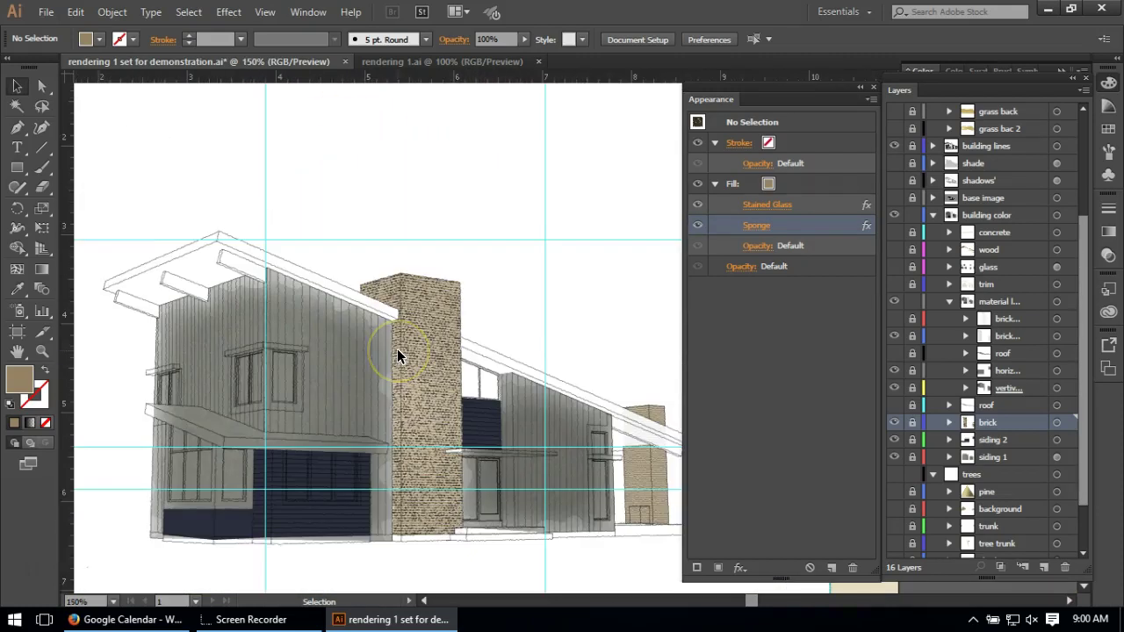
{"action": "scroll", "coordinate": [393, 355], "scroll_direction": "down", "scroll_amount": 1}
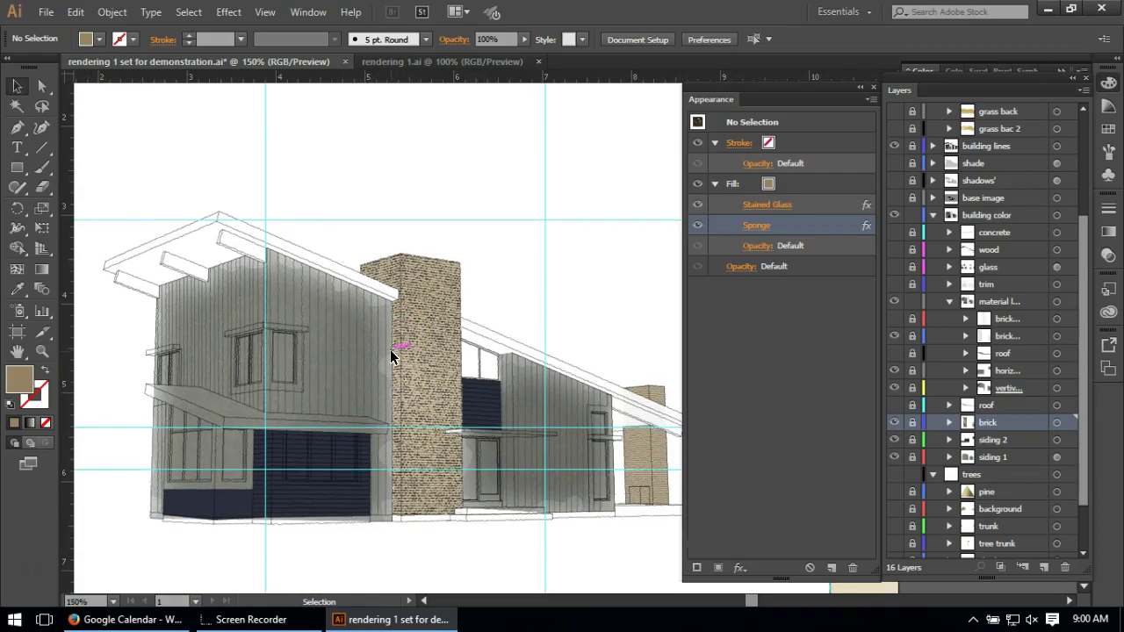
{"action": "scroll", "coordinate": [303, 322], "scroll_direction": "down", "scroll_amount": 2}
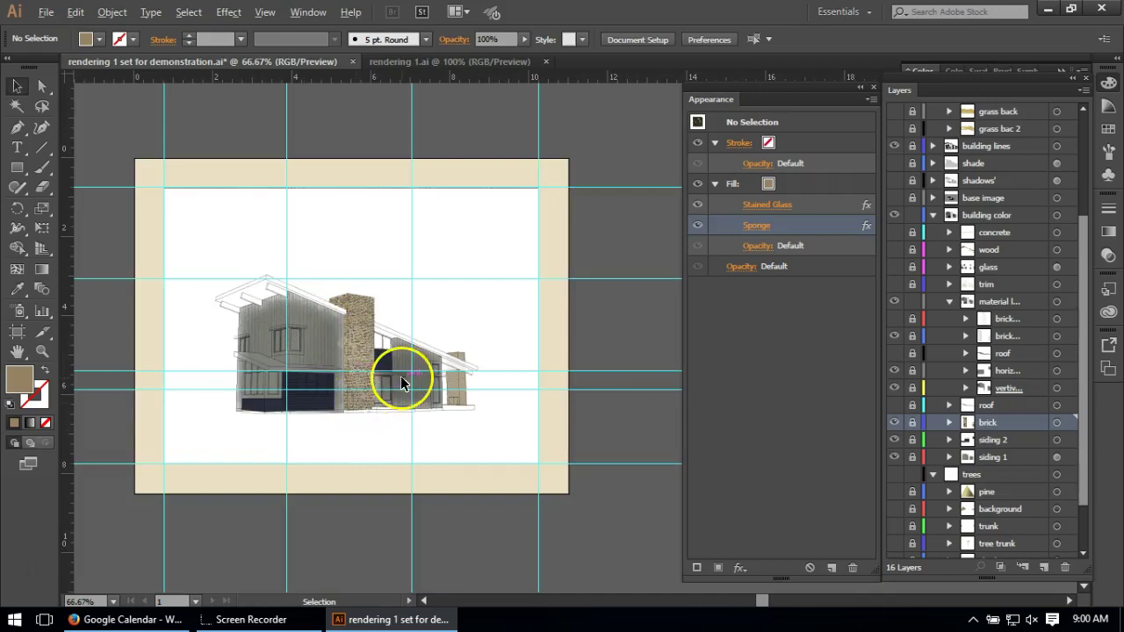
{"action": "scroll", "coordinate": [401, 383], "scroll_direction": "up", "scroll_amount": 2}
{"action": "scroll", "coordinate": [507, 392], "scroll_direction": "up", "scroll_amount": 2}
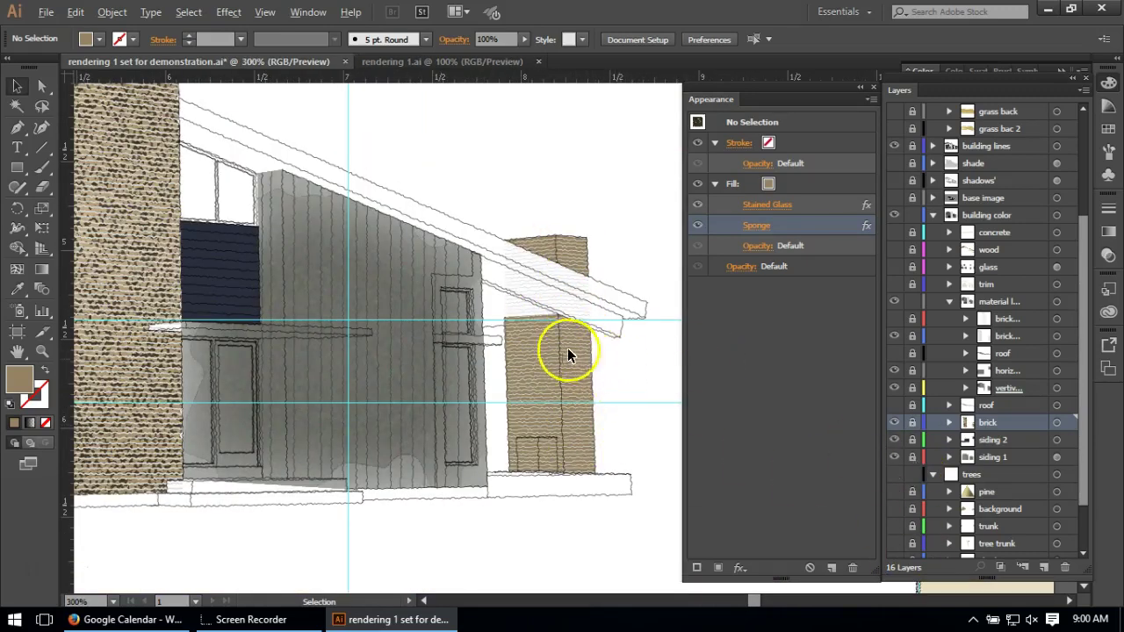
{"action": "scroll", "coordinate": [659, 358], "scroll_direction": "down", "scroll_amount": 2}
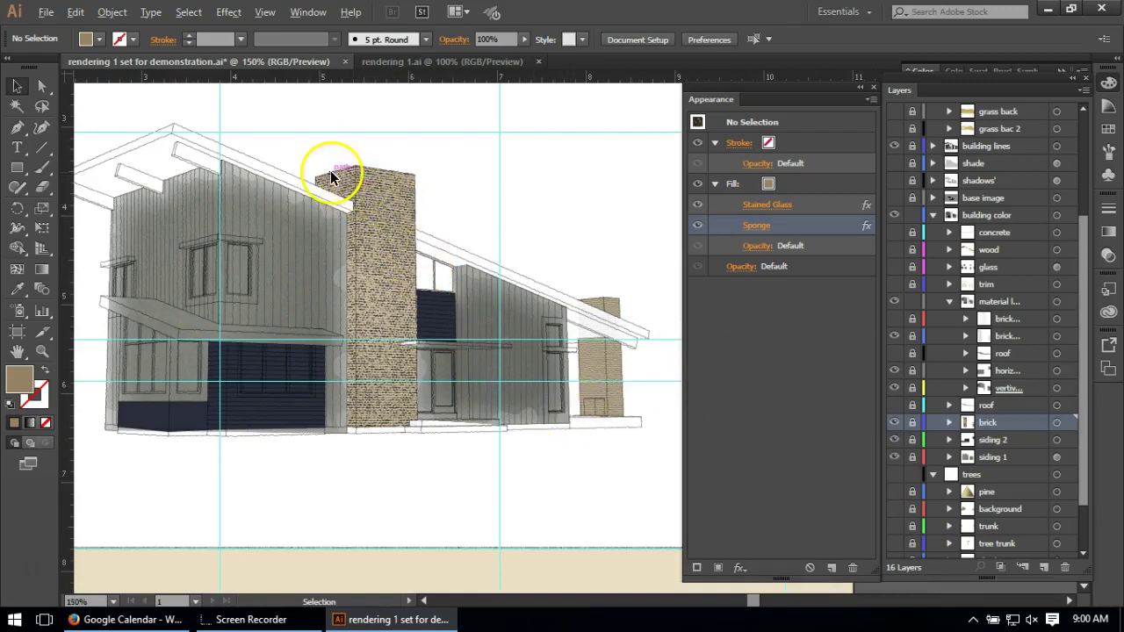
Turn on the remaining brick lines sublayer to add the vertical joints, and check them at the top of the main chimney.
{"action": "scroll", "coordinate": [331, 176], "scroll_direction": "up", "scroll_amount": 1}
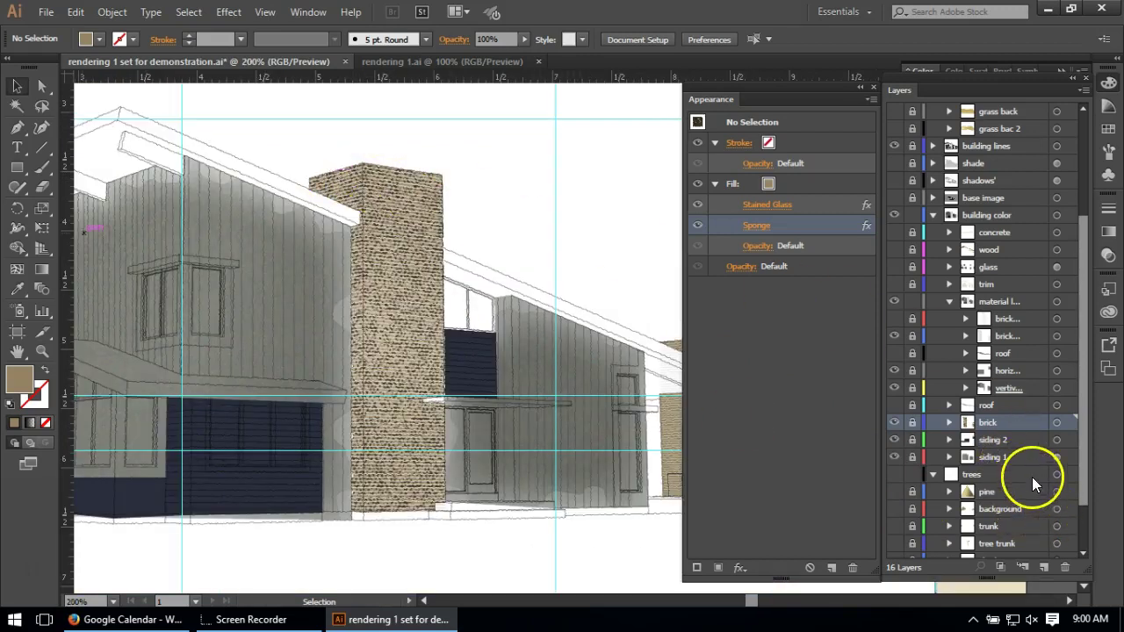
{"action": "left_click", "coordinate": [894, 319]}
{"action": "scroll", "coordinate": [369, 167], "scroll_direction": "up", "scroll_amount": 1}
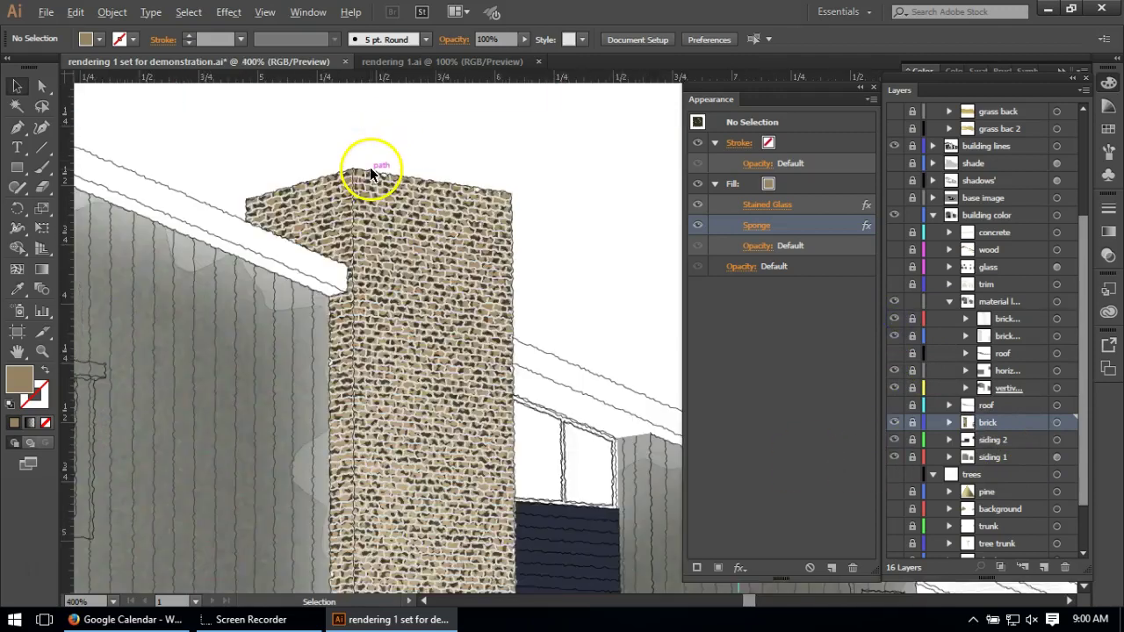
{"action": "scroll", "coordinate": [367, 167], "scroll_direction": "up", "scroll_amount": 1}
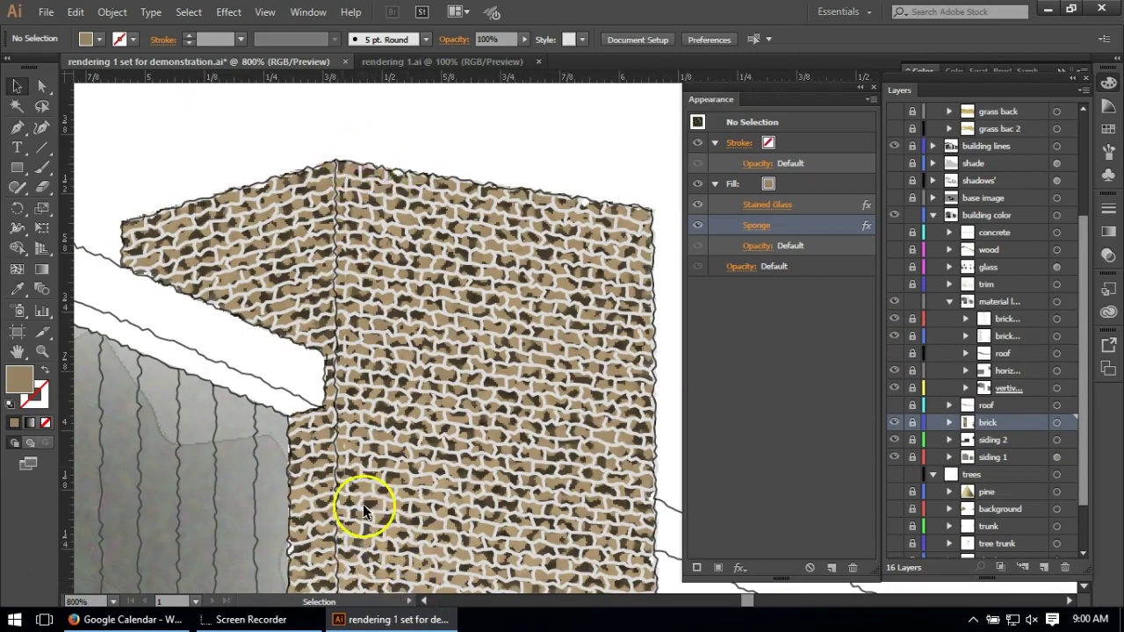
{"action": "left_click", "coordinate": [345, 185]}
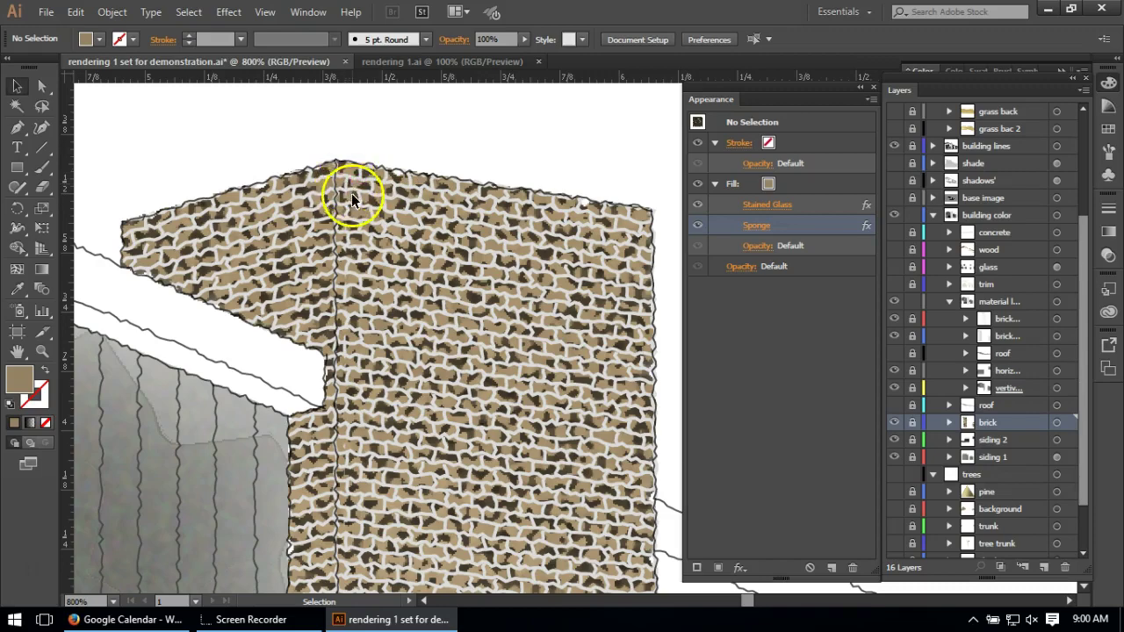
Examine the brick joint pattern along the main chimney, both up close and in the context of the whole house.
{"action": "scroll", "coordinate": [426, 387], "scroll_direction": "down", "scroll_amount": 6}
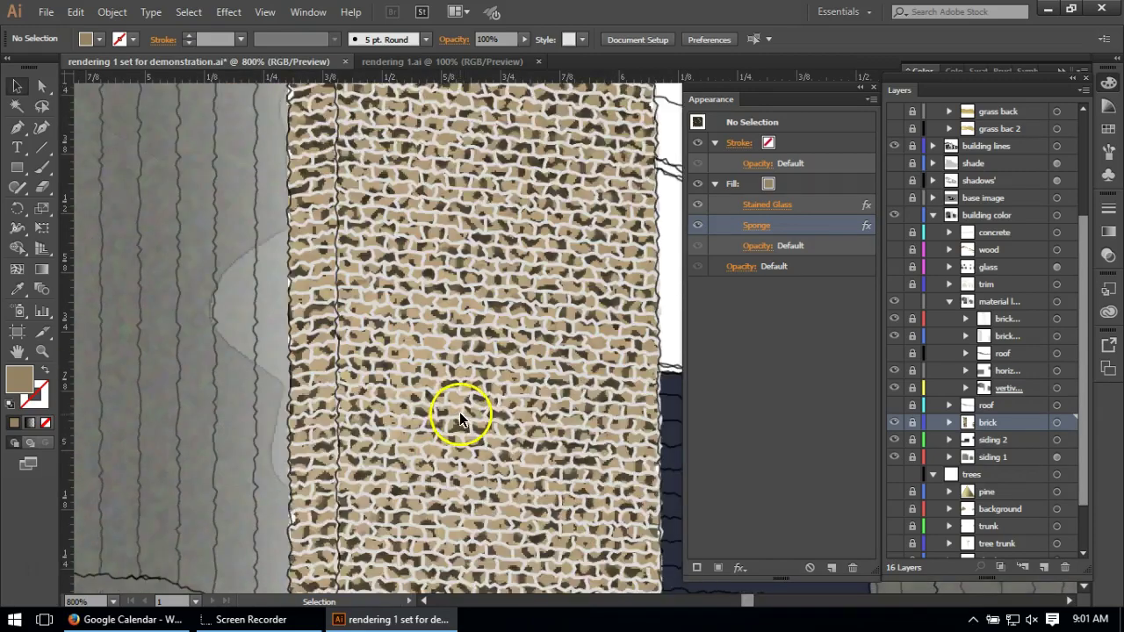
{"action": "scroll", "coordinate": [459, 412], "scroll_direction": "down", "scroll_amount": 3}
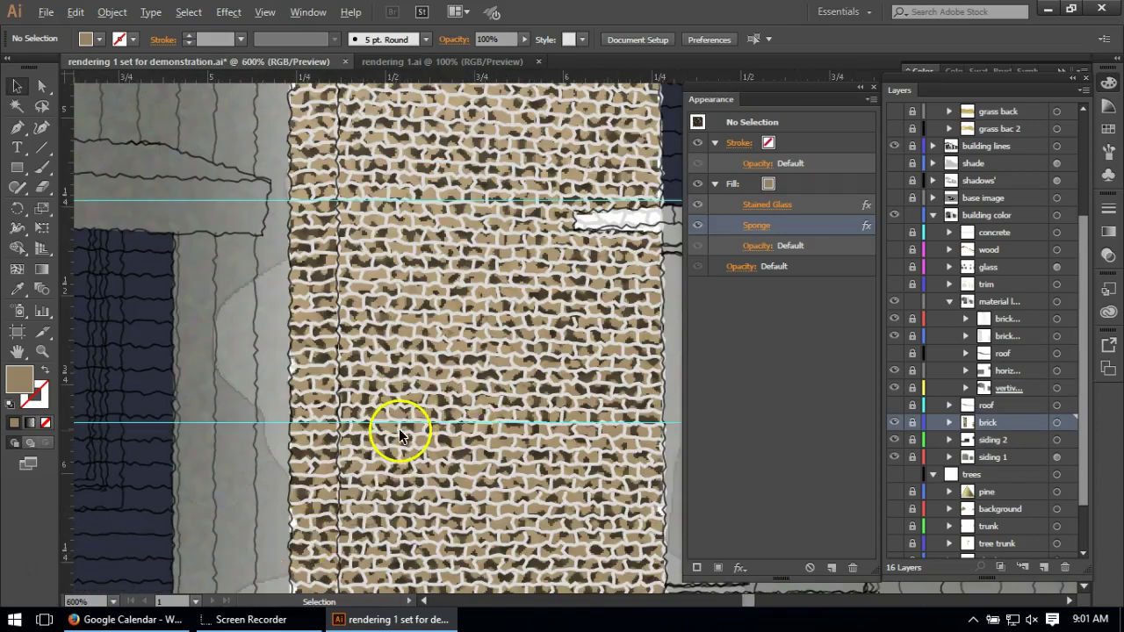
{"action": "scroll", "coordinate": [399, 429], "scroll_direction": "down", "scroll_amount": 2}
{"action": "scroll", "coordinate": [428, 307], "scroll_direction": "down", "scroll_amount": 2}
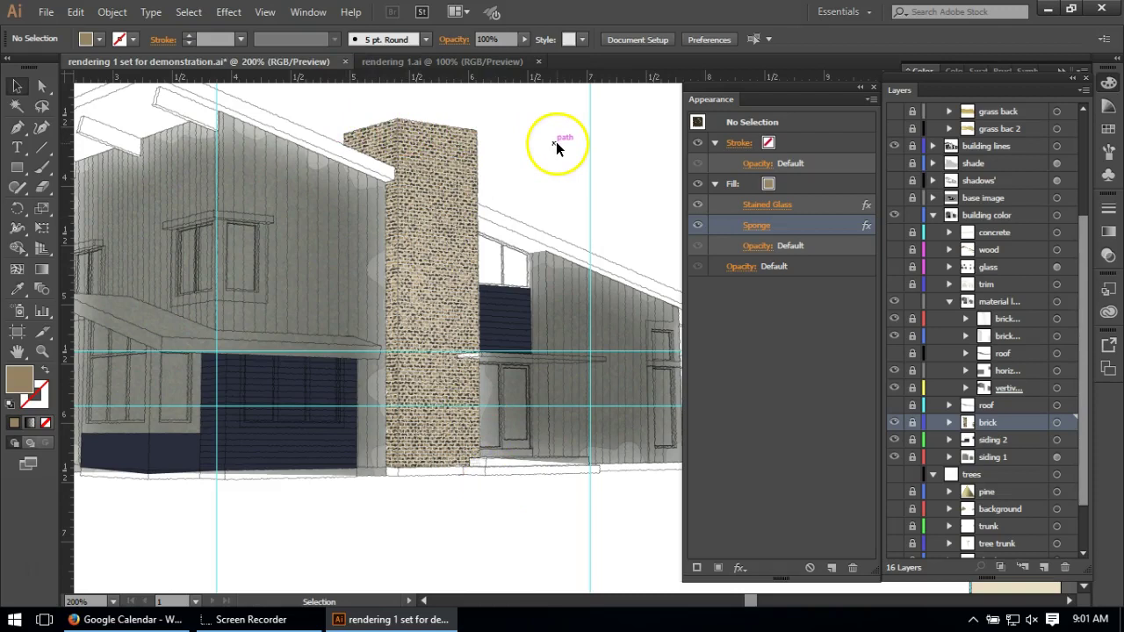
{"action": "scroll", "coordinate": [447, 137], "scroll_direction": "up", "scroll_amount": 2}
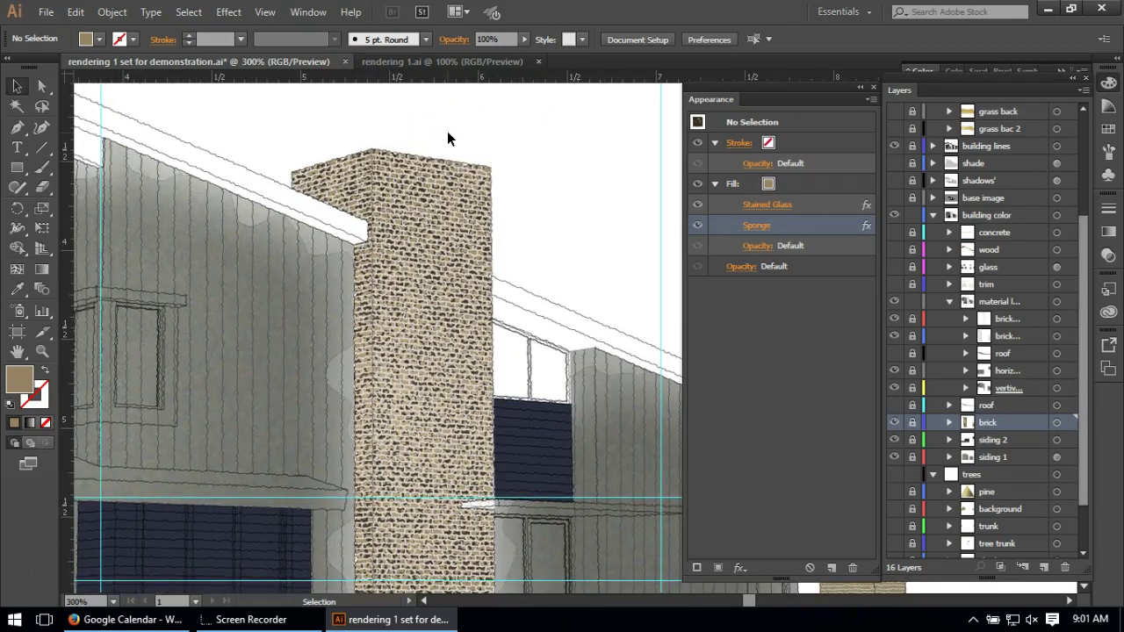
{"action": "scroll", "coordinate": [391, 160], "scroll_direction": "up", "scroll_amount": 2}
{"action": "scroll", "coordinate": [391, 155], "scroll_direction": "up", "scroll_amount": 1}
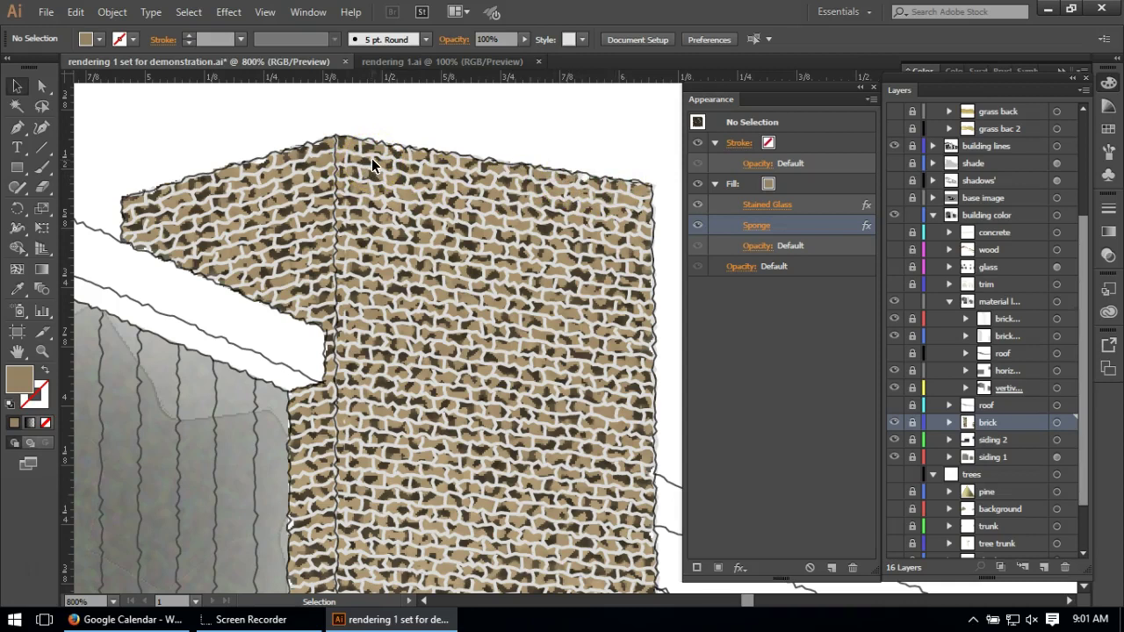
{"action": "left_click", "coordinate": [417, 173]}
{"action": "scroll", "coordinate": [408, 225], "scroll_direction": "down", "scroll_amount": 4}
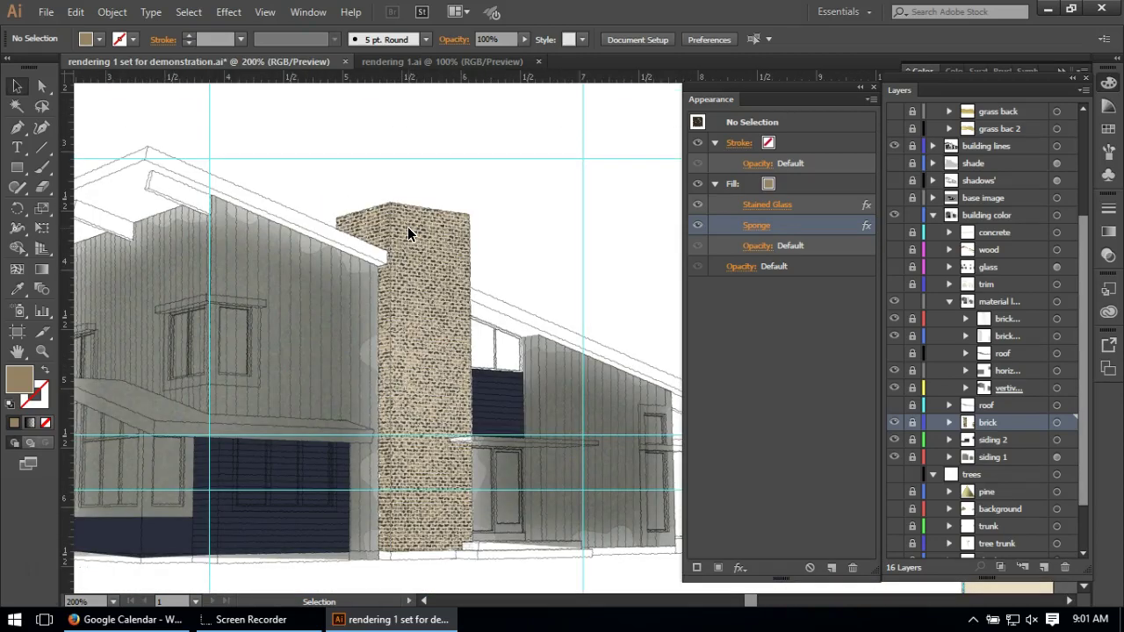
{"action": "scroll", "coordinate": [415, 231], "scroll_direction": "up", "scroll_amount": 3}
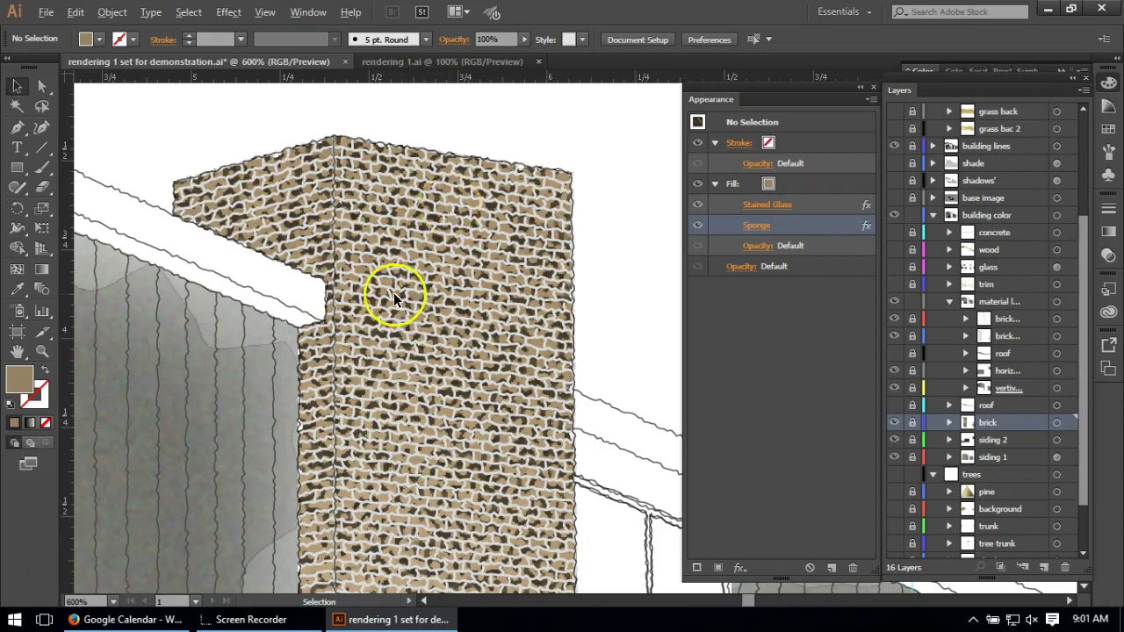
Unlock the brick layer and turn on the fill with Stained Glass and Sponge effects on the small rear chimney.
{"action": "scroll", "coordinate": [392, 292], "scroll_direction": "down", "scroll_amount": 2}
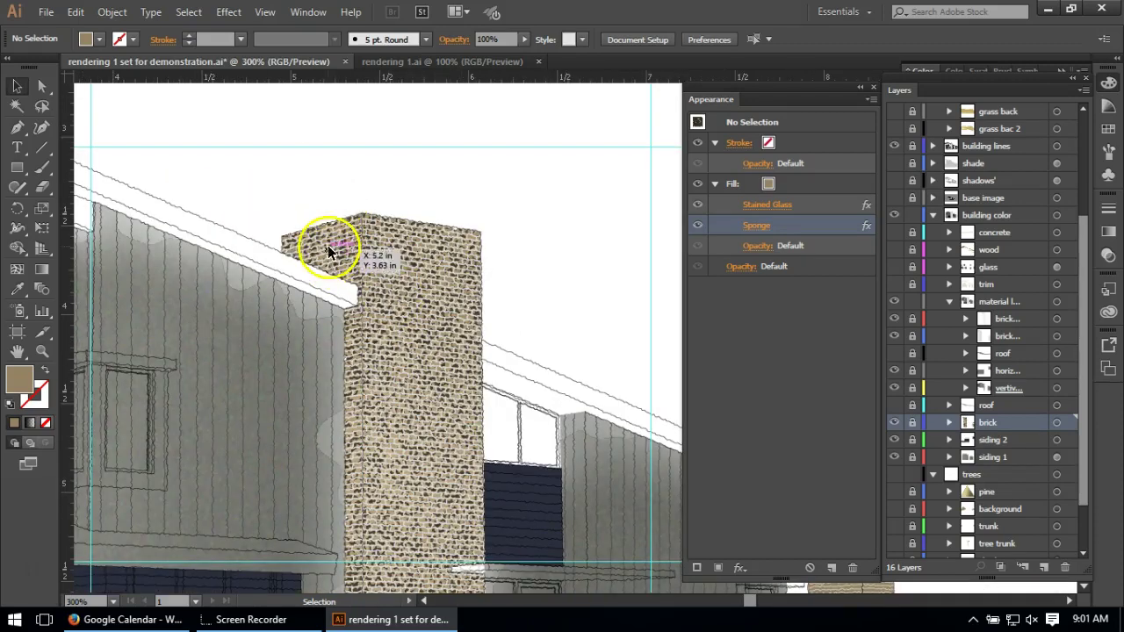
{"action": "scroll", "coordinate": [318, 251], "scroll_direction": "down", "scroll_amount": 2}
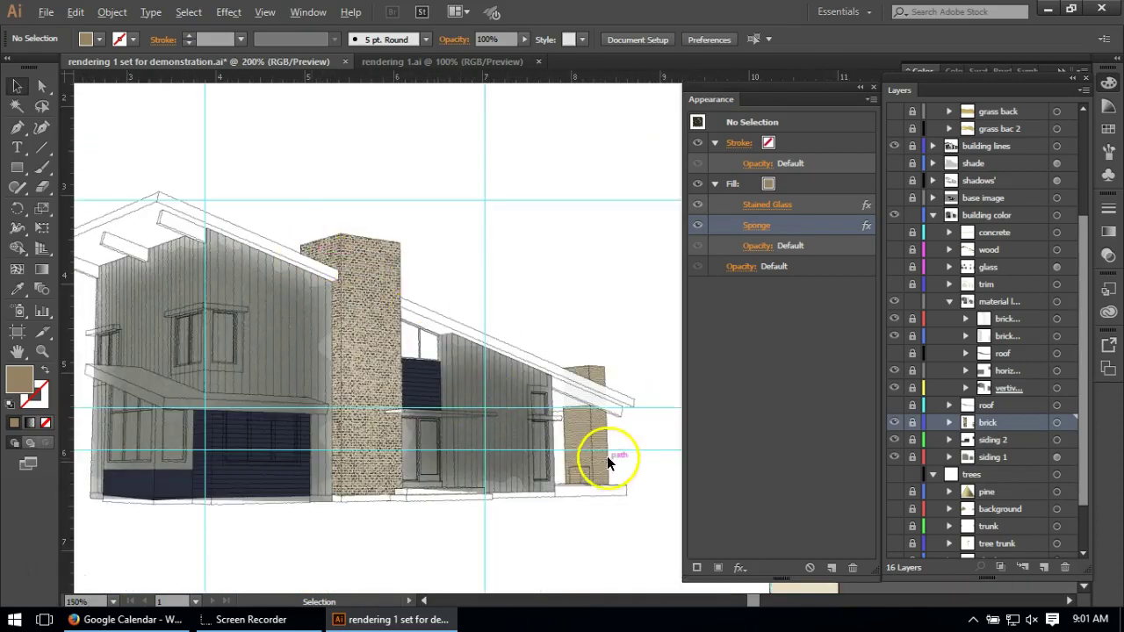
{"action": "scroll", "coordinate": [607, 455], "scroll_direction": "up", "scroll_amount": 4}
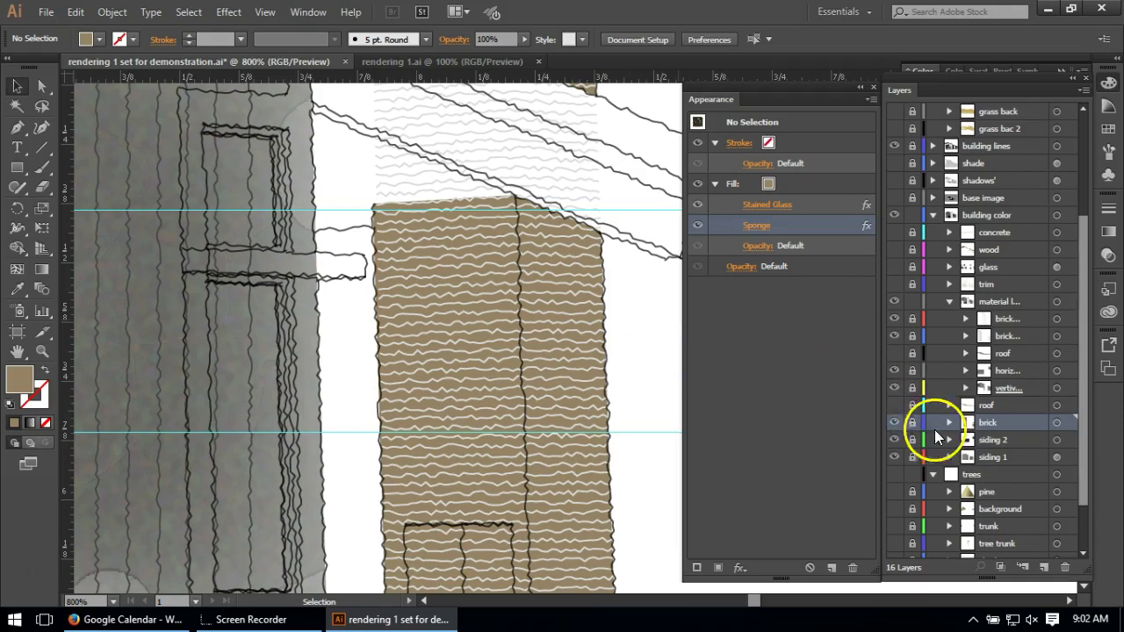
{"action": "scroll", "coordinate": [936, 432], "scroll_direction": "down", "scroll_amount": 3}
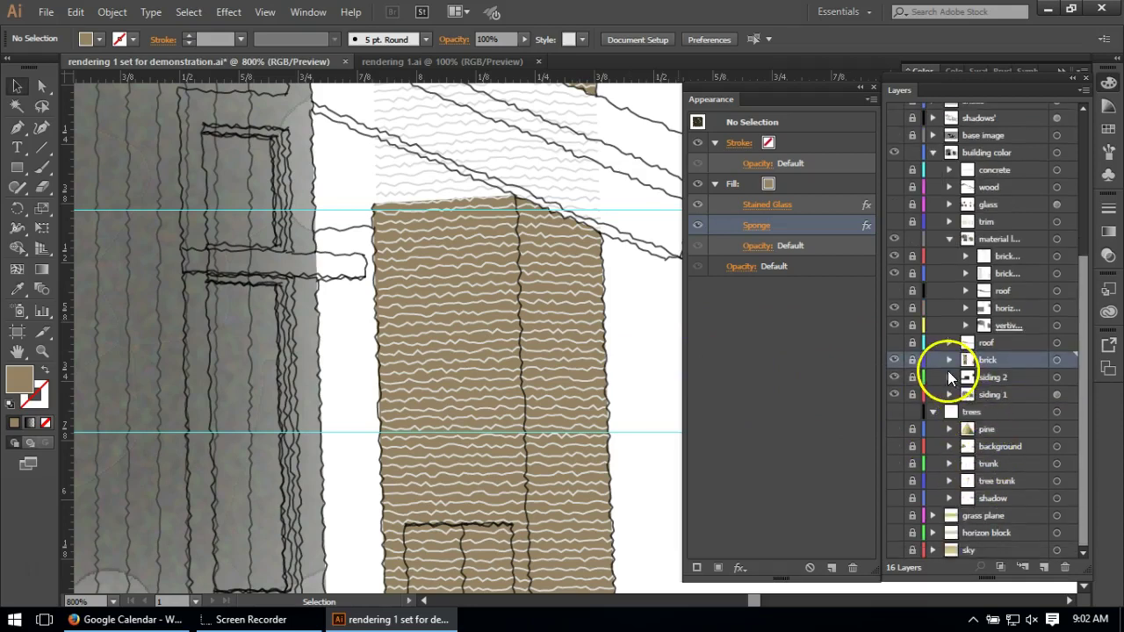
{"action": "left_click", "coordinate": [911, 361]}
{"action": "left_click", "coordinate": [586, 376]}
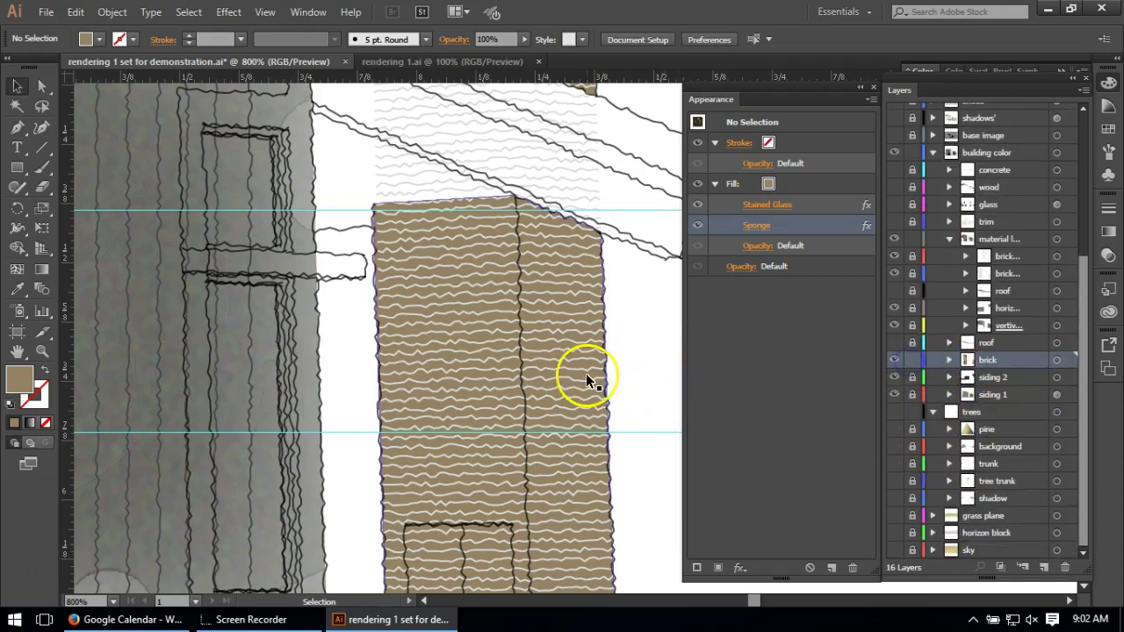
{"action": "left_click", "coordinate": [699, 183]}
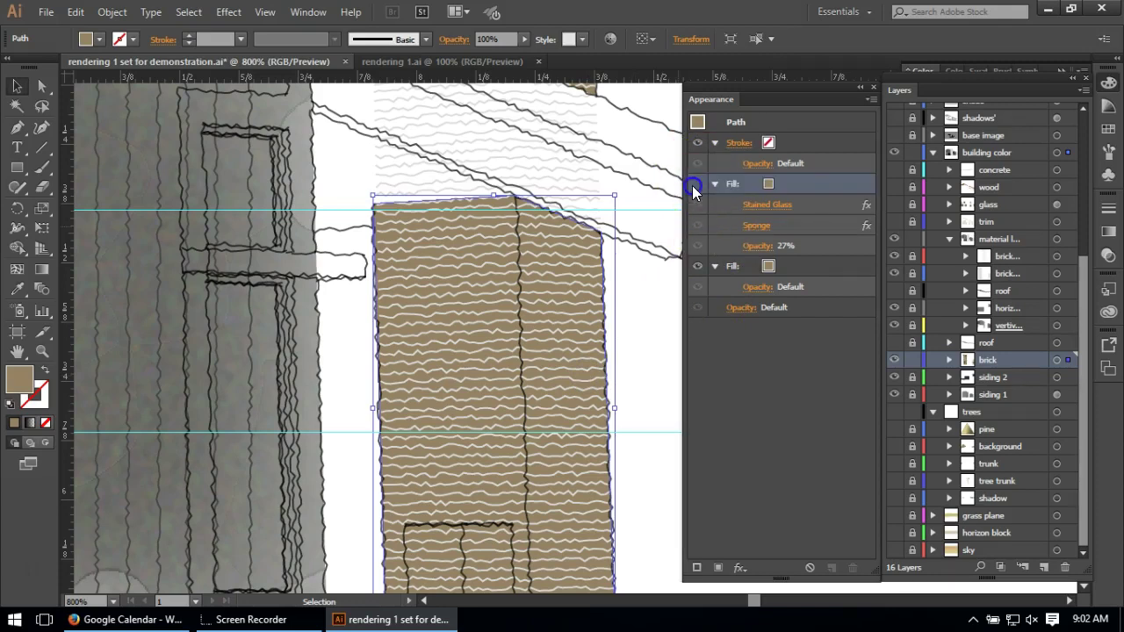
{"action": "left_click", "coordinate": [698, 286]}
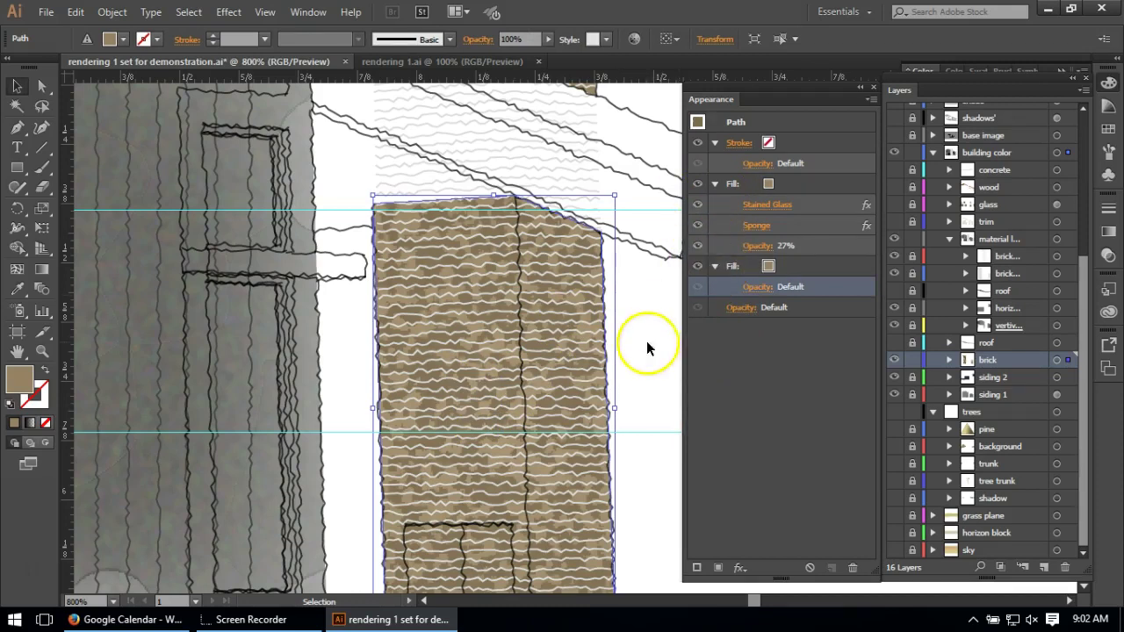
{"action": "left_click", "coordinate": [660, 370]}
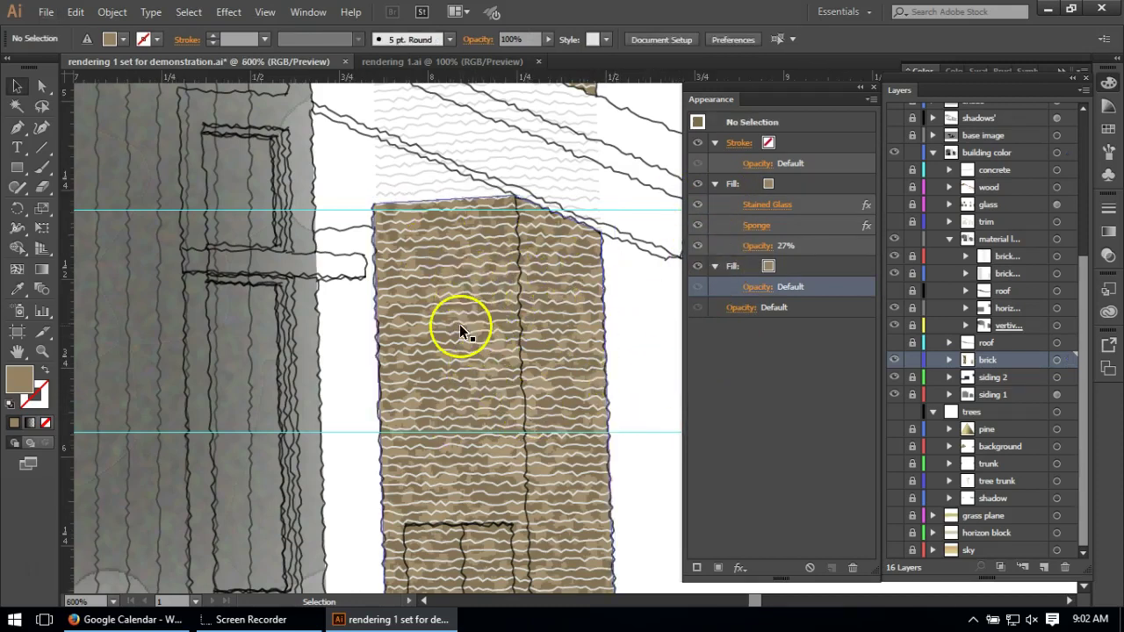
Compare the brick textures of the main and rear chimneys within the whole house, and lock the brick layer again.
{"action": "scroll", "coordinate": [459, 324], "scroll_direction": "down", "scroll_amount": 4}
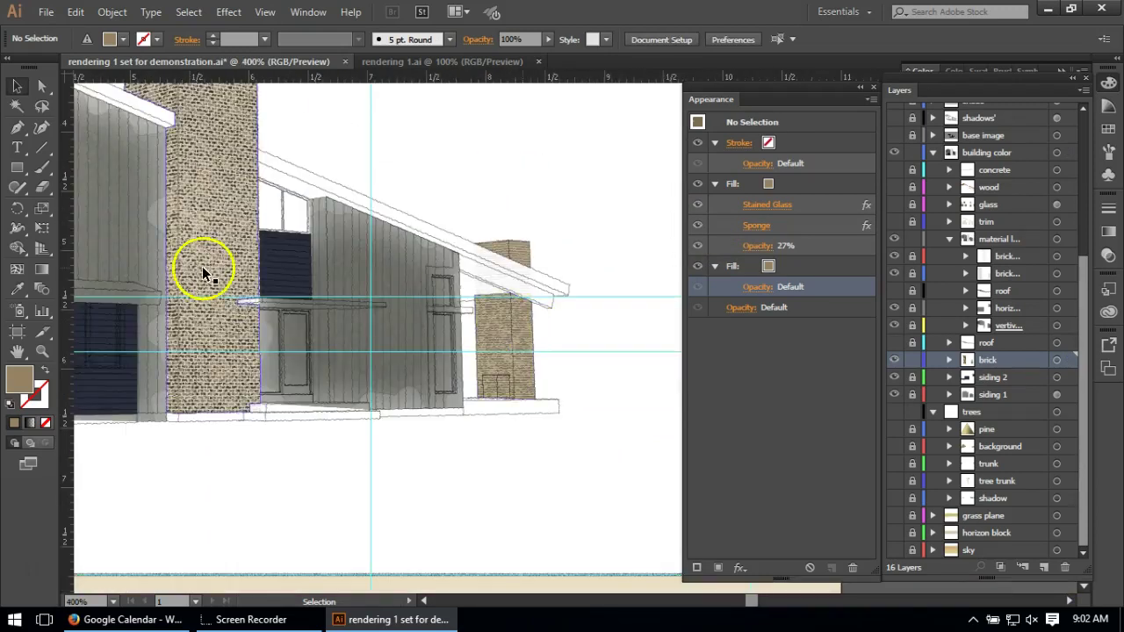
{"action": "scroll", "coordinate": [202, 266], "scroll_direction": "up", "scroll_amount": 2}
{"action": "scroll", "coordinate": [316, 382], "scroll_direction": "down", "scroll_amount": 3}
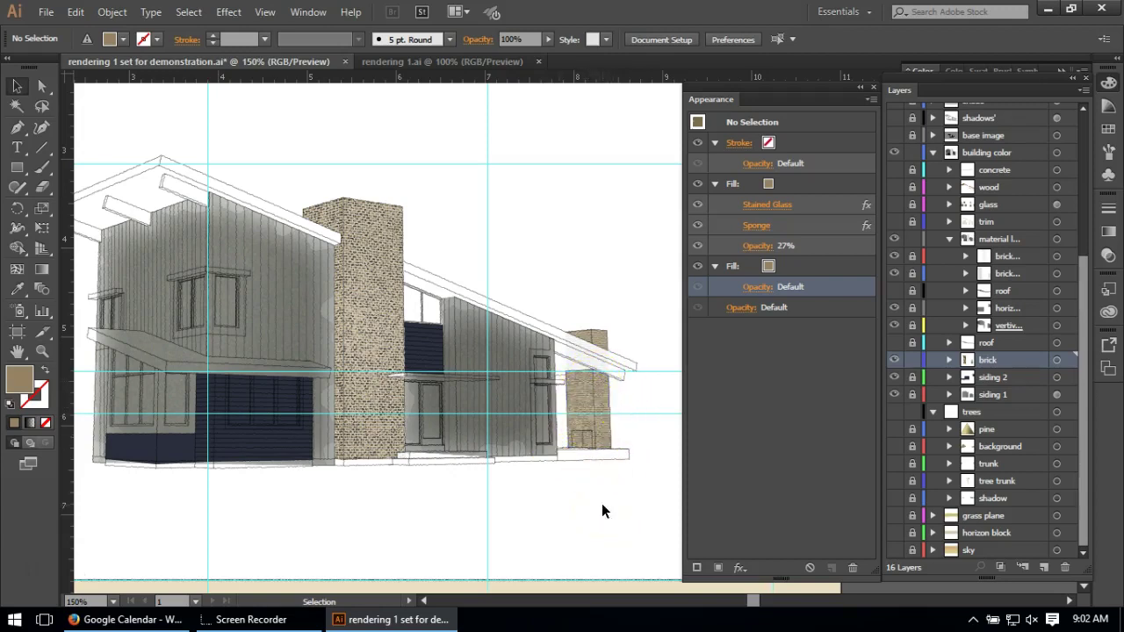
{"action": "left_click_drag", "start_coordinate": [394, 353], "coordinate": [696, 432]}
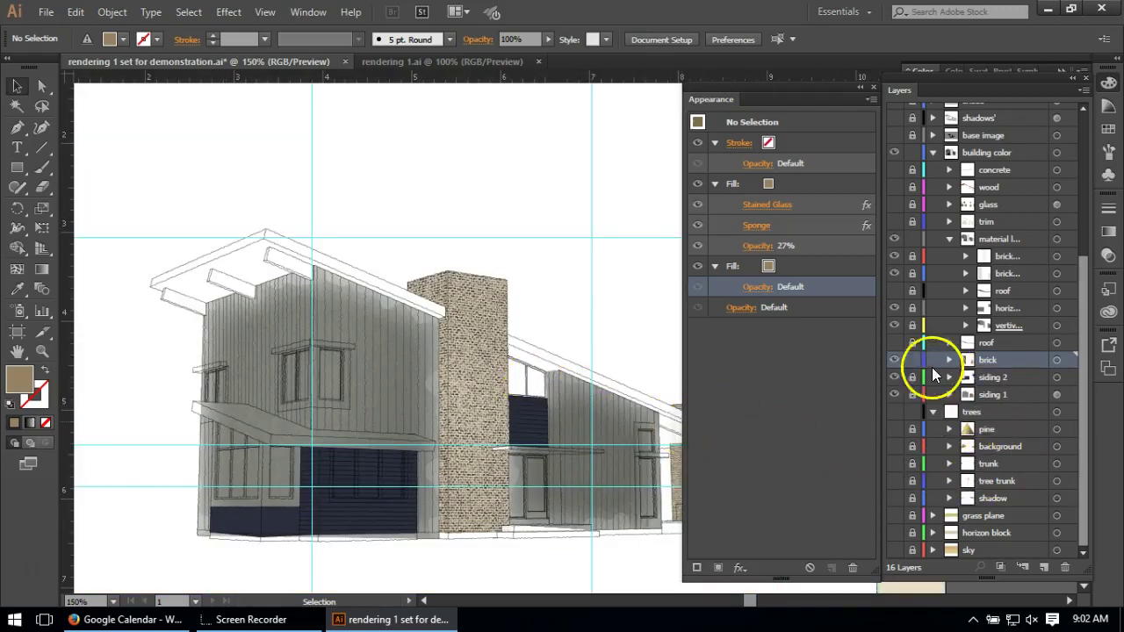
{"action": "left_click", "coordinate": [912, 360]}
{"action": "scroll", "coordinate": [430, 391], "scroll_direction": "down", "scroll_amount": 2}
{"action": "scroll", "coordinate": [402, 456], "scroll_direction": "down", "scroll_amount": 1}
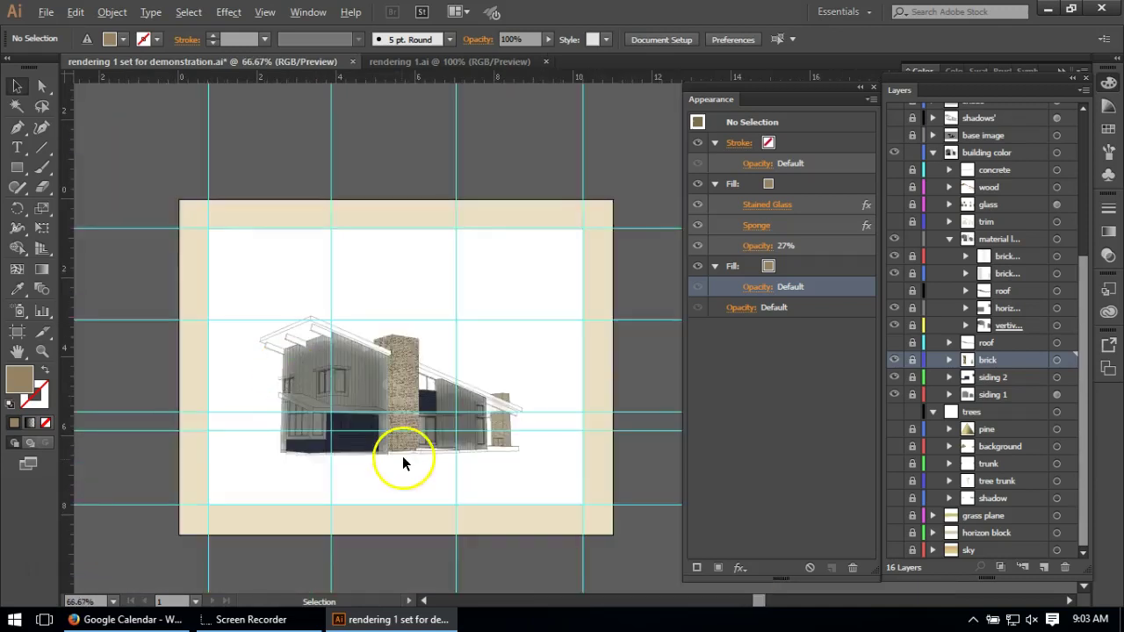
{"action": "scroll", "coordinate": [399, 458], "scroll_direction": "up", "scroll_amount": 2}
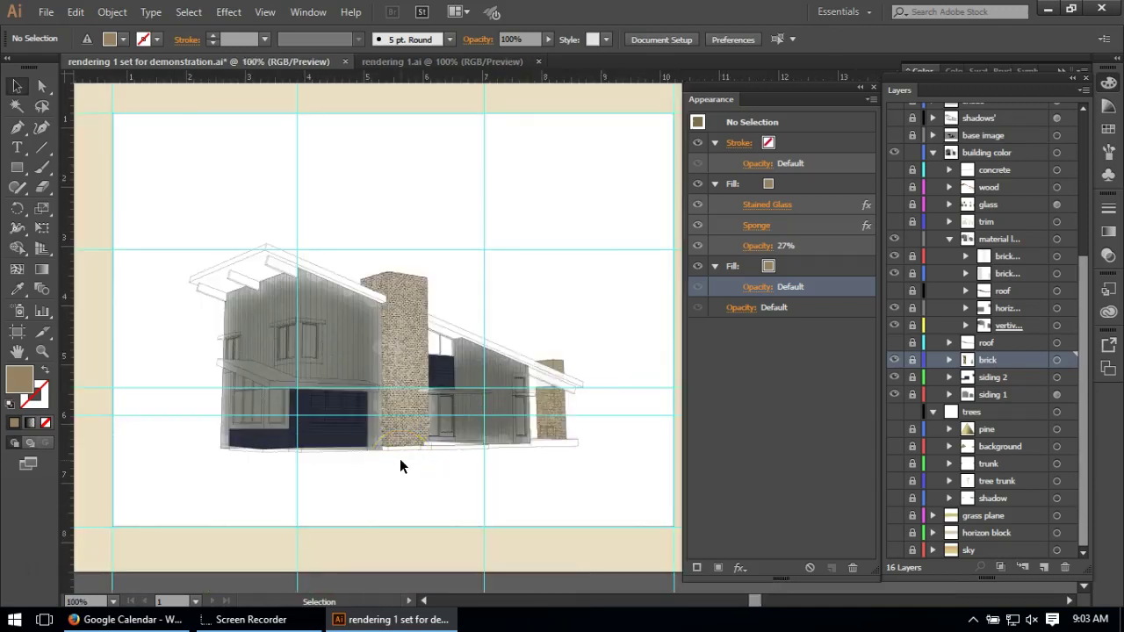
{"action": "scroll", "coordinate": [398, 419], "scroll_direction": "up", "scroll_amount": 1}
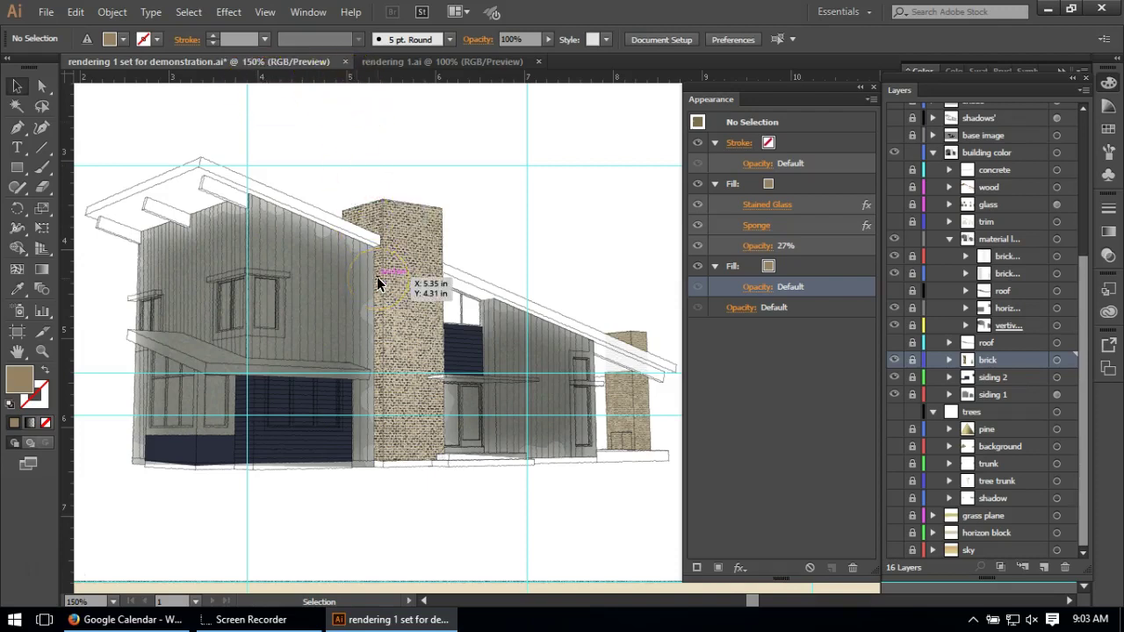
{"action": "left_click", "coordinate": [469, 523]}
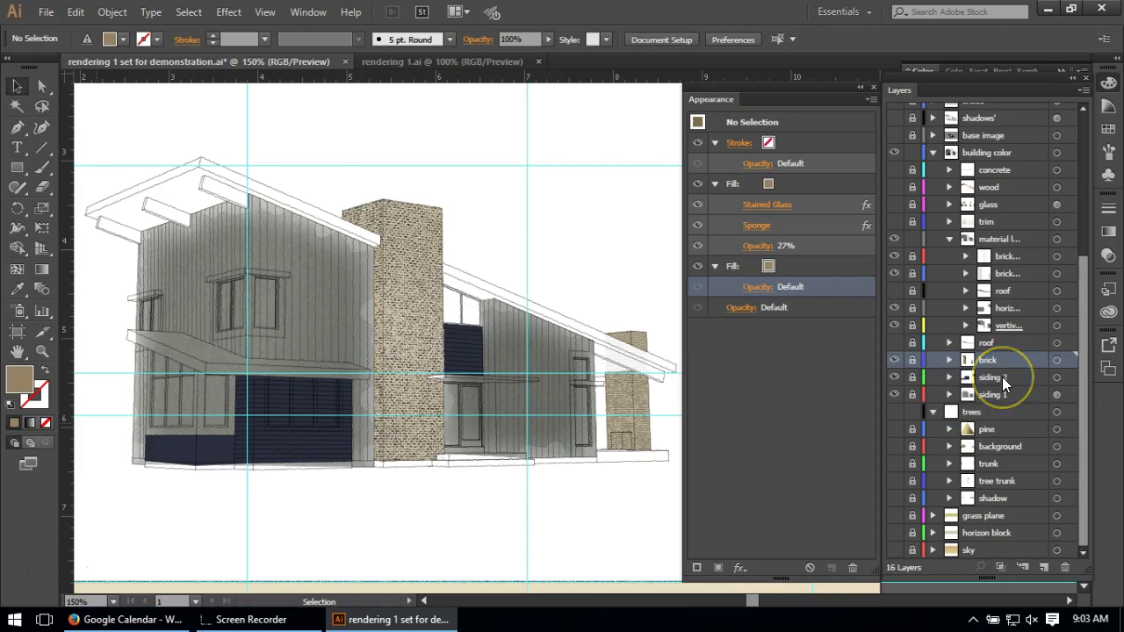
Show the roof color layer, select the lower roof surface and turn on its upper gradient fill.
{"action": "scroll", "coordinate": [1083, 360], "scroll_direction": "up", "scroll_amount": 2}
{"action": "scroll", "coordinate": [1081, 360], "scroll_direction": "down", "scroll_amount": 2}
{"action": "scroll", "coordinate": [1019, 386], "scroll_direction": "up", "scroll_amount": 1}
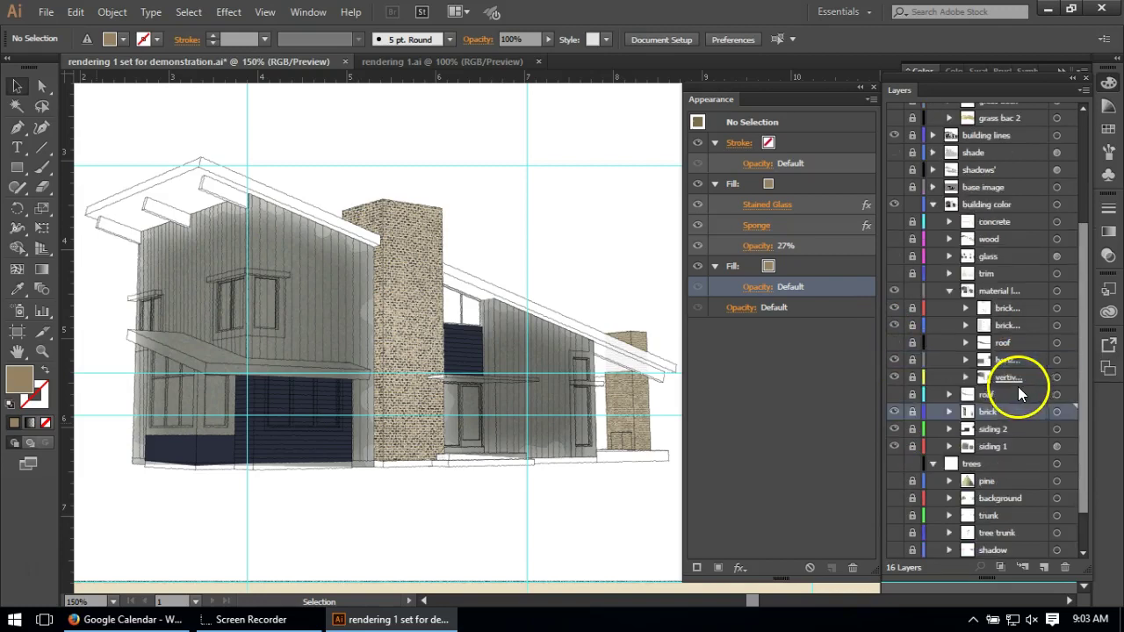
{"action": "left_click", "coordinate": [896, 397]}
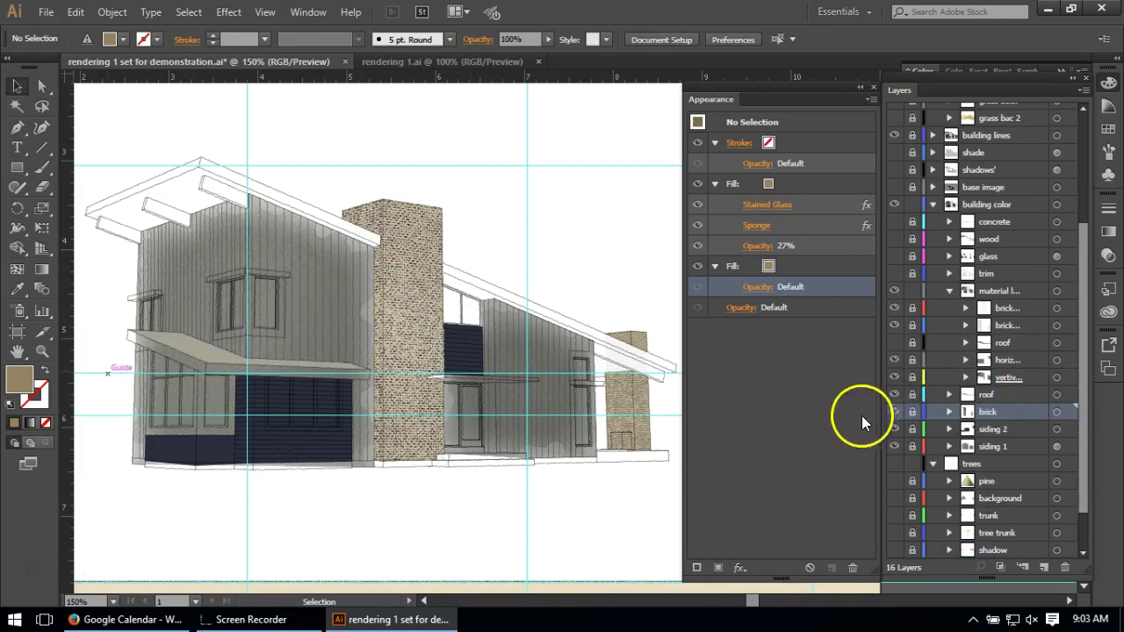
{"action": "left_click", "coordinate": [193, 350]}
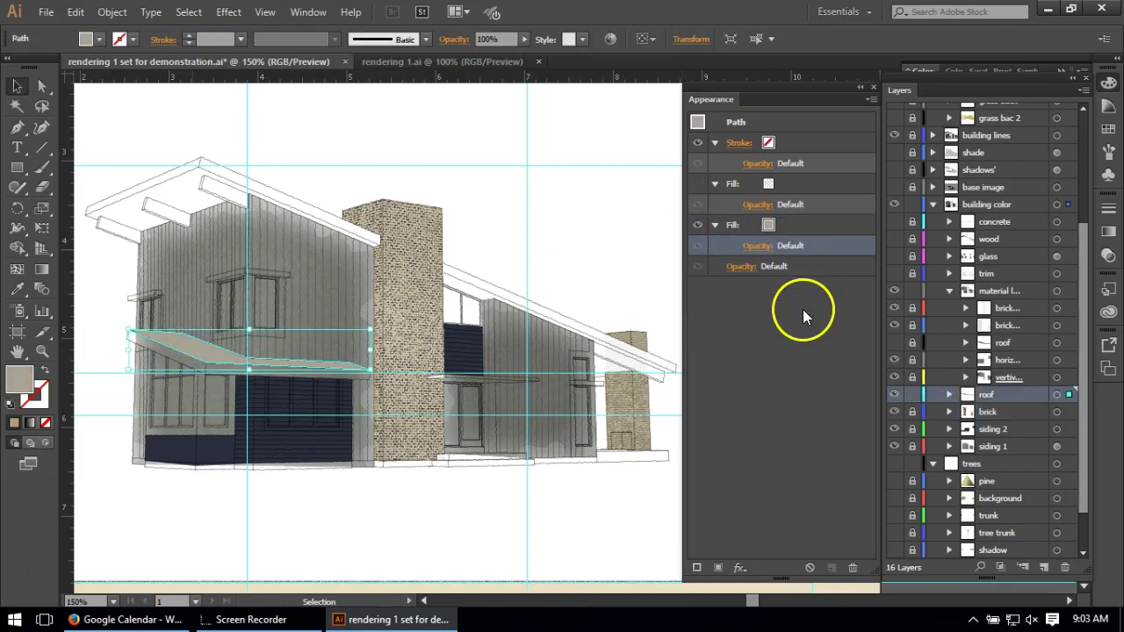
{"action": "left_click", "coordinate": [695, 184]}
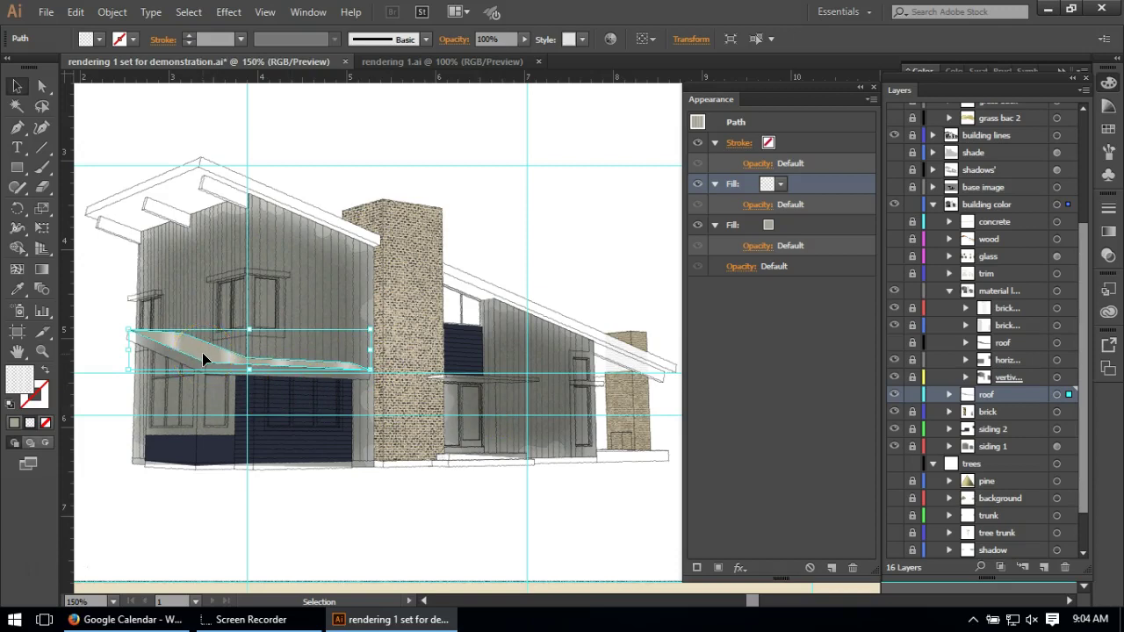
Inspect the linear gradient and its color stops on the lower roof's fill, and lock the roof color layer.
{"action": "left_click", "coordinate": [1107, 231]}
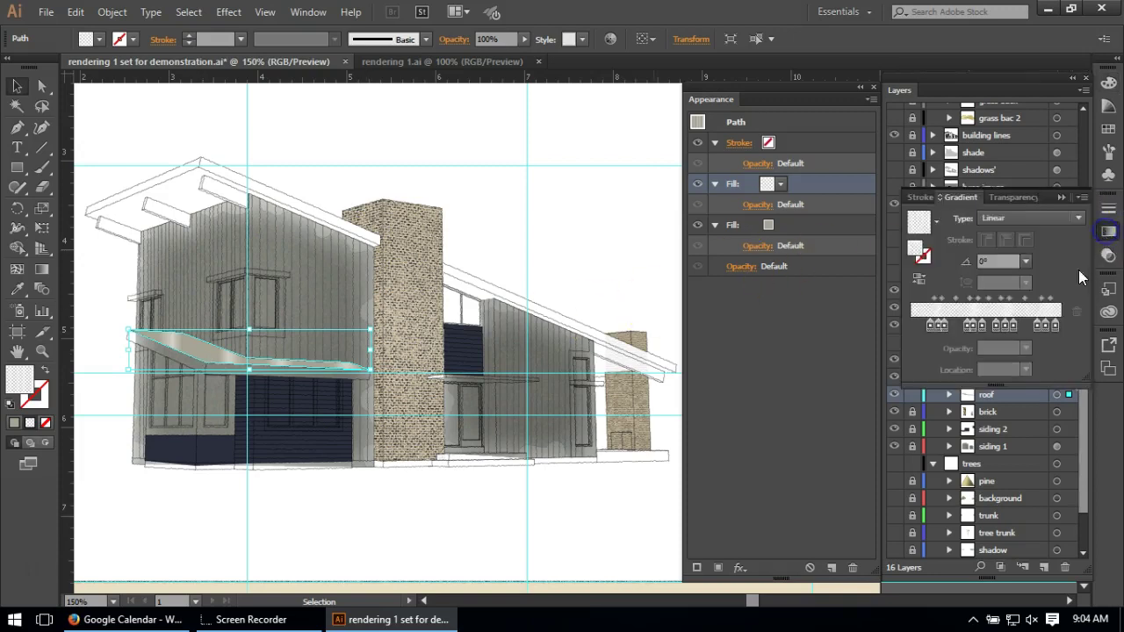
{"action": "left_click", "coordinate": [935, 329]}
{"action": "left_click_drag", "start_coordinate": [936, 329], "coordinate": [998, 360]}
{"action": "left_click", "coordinate": [170, 514]}
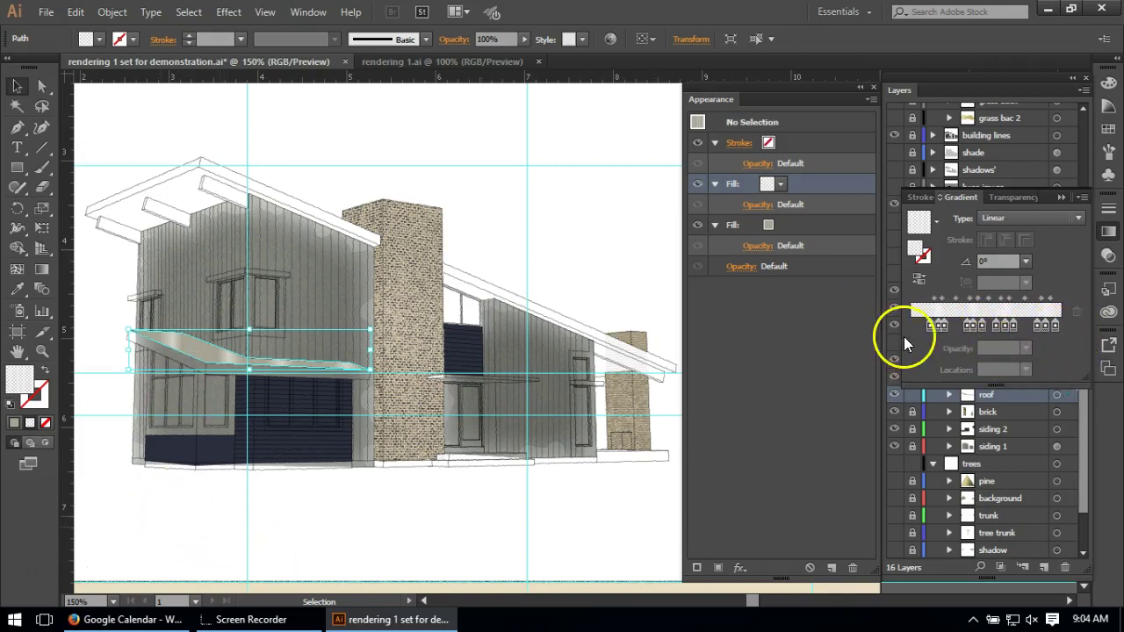
{"action": "left_click", "coordinate": [1064, 201]}
{"action": "left_click", "coordinate": [912, 394]}
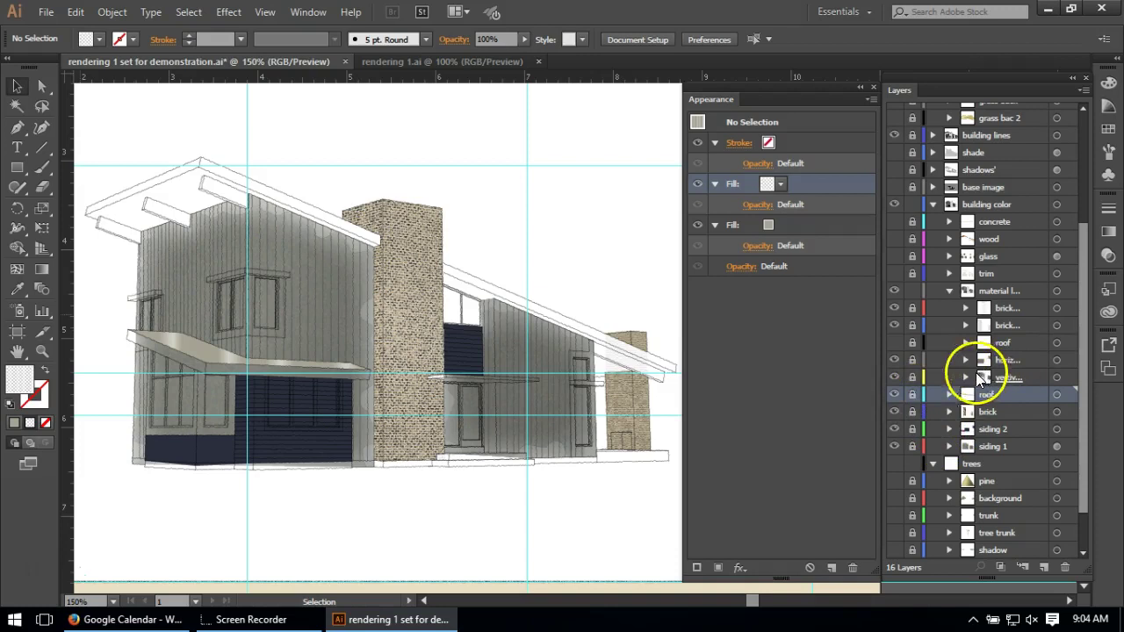
Show and unlock the roof sublayer within the material lines, and check the seam lines along the lower roof.
{"action": "left_click", "coordinate": [894, 342]}
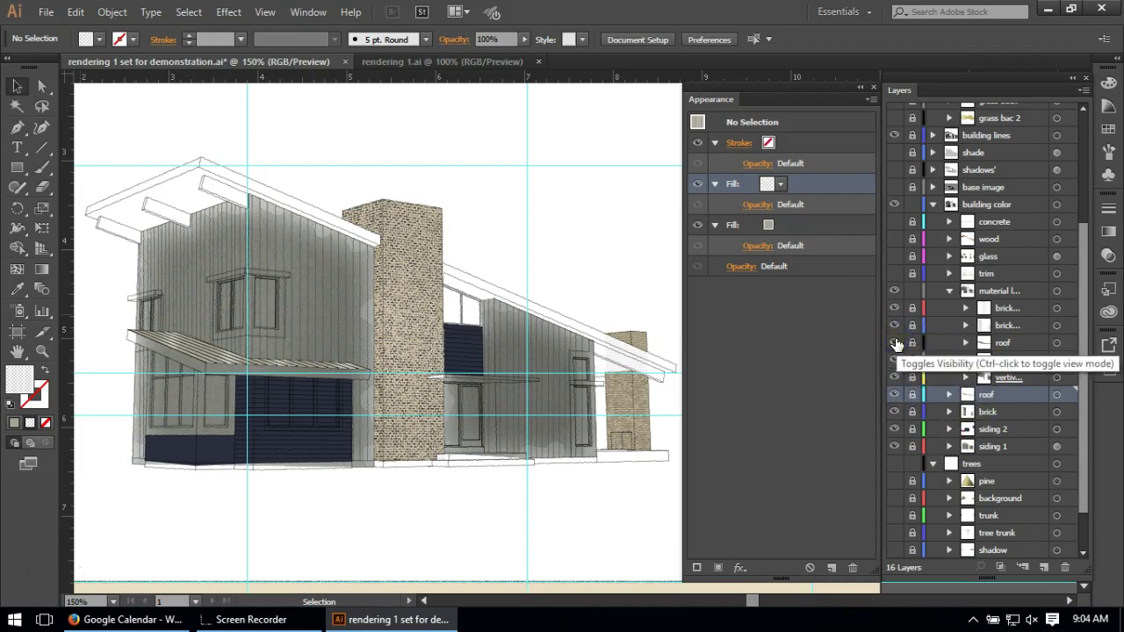
{"action": "left_click", "coordinate": [911, 343]}
{"action": "left_click", "coordinate": [1019, 343]}
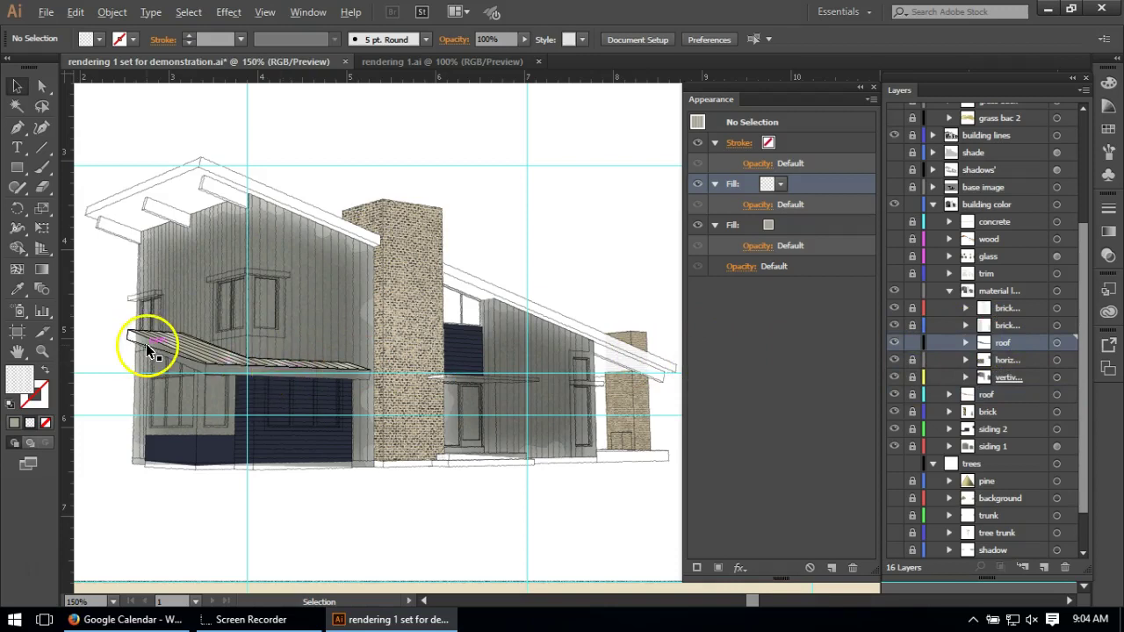
{"action": "scroll", "coordinate": [146, 343], "scroll_direction": "up", "scroll_amount": 2}
{"action": "scroll", "coordinate": [186, 346], "scroll_direction": "up", "scroll_amount": 3}
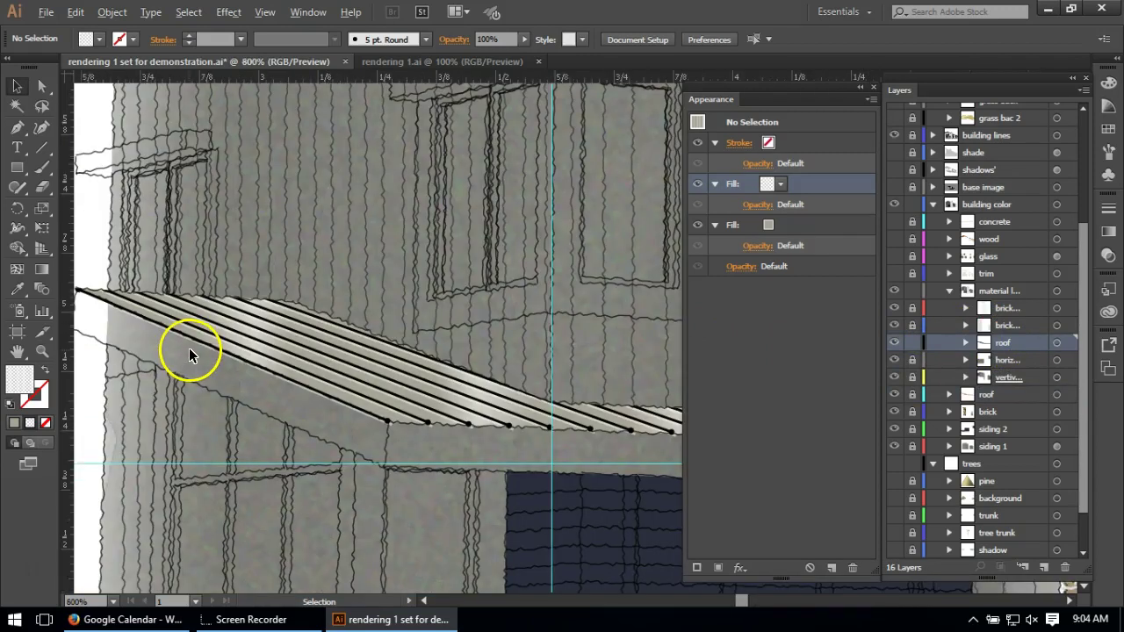
{"action": "scroll", "coordinate": [130, 291], "scroll_direction": "down", "scroll_amount": 3}
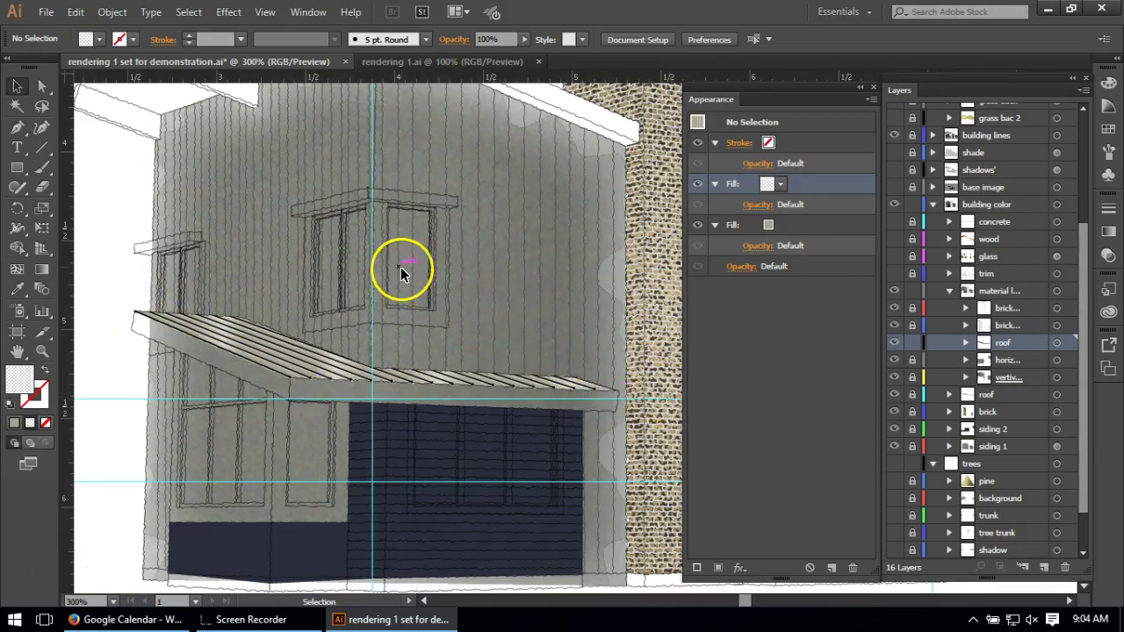
{"action": "left_click", "coordinate": [146, 319]}
{"action": "left_click", "coordinate": [556, 377]}
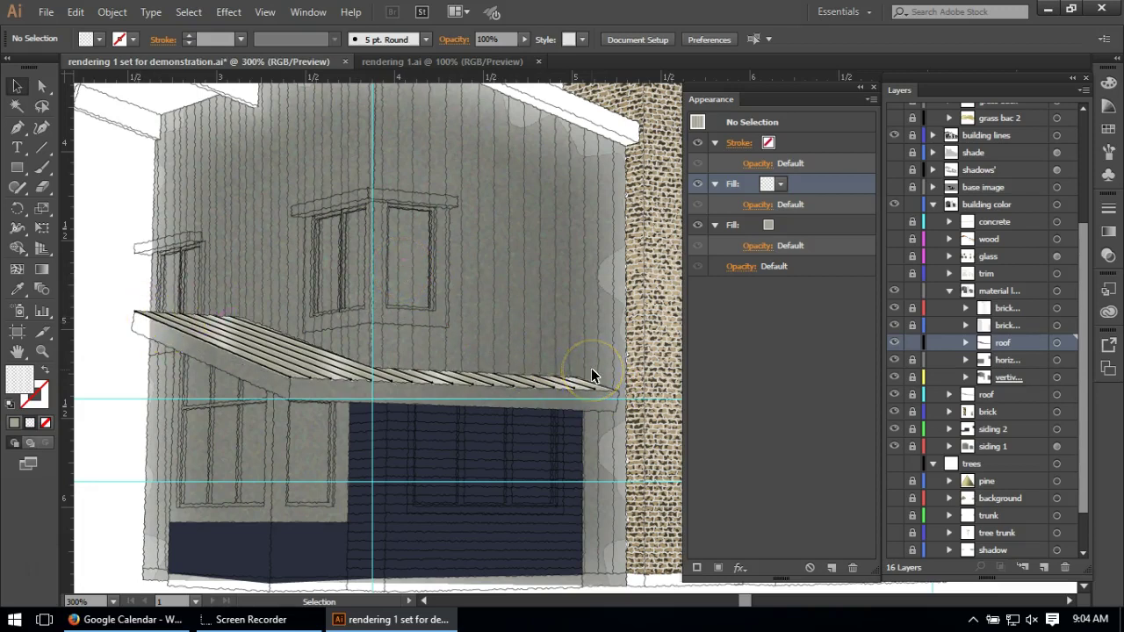
{"action": "left_click", "coordinate": [393, 399]}
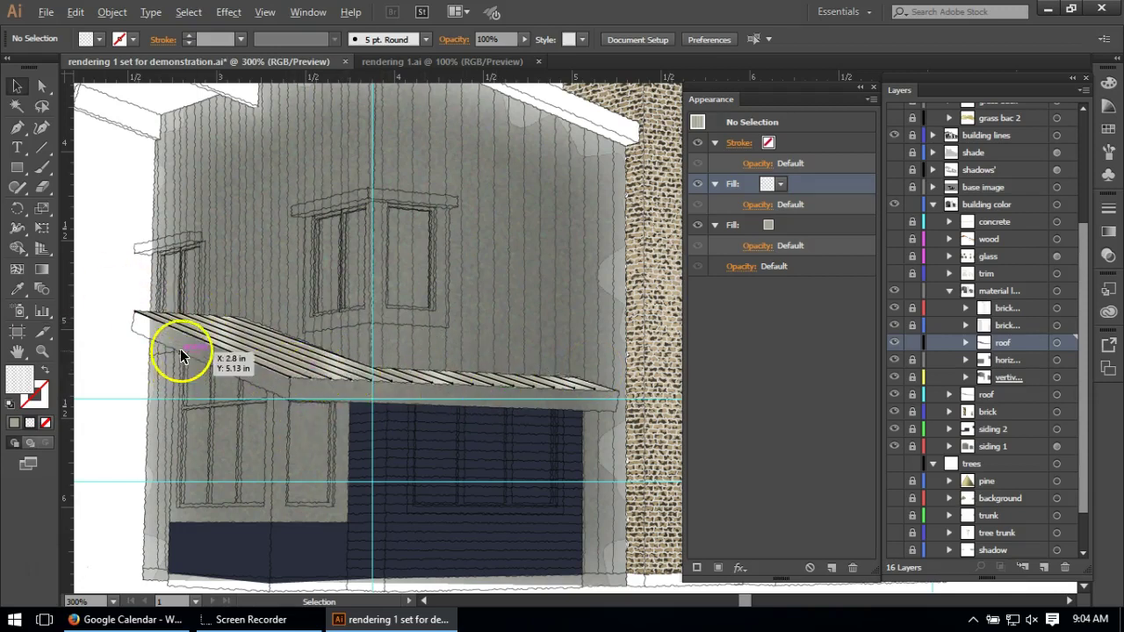
Isolate the blend inside the lower roof's clip group and select its lowest seam line to inspect its appearance.
{"action": "scroll", "coordinate": [186, 344], "scroll_direction": "up", "scroll_amount": 2}
{"action": "scroll", "coordinate": [226, 332], "scroll_direction": "up", "scroll_amount": 1}
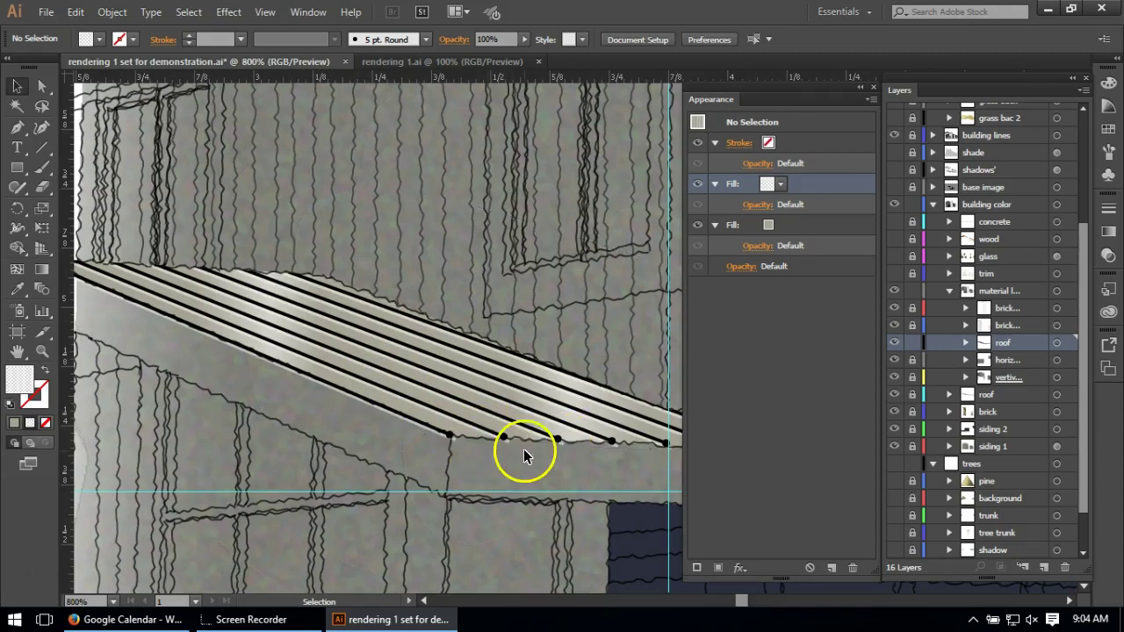
{"action": "left_click", "coordinate": [450, 434]}
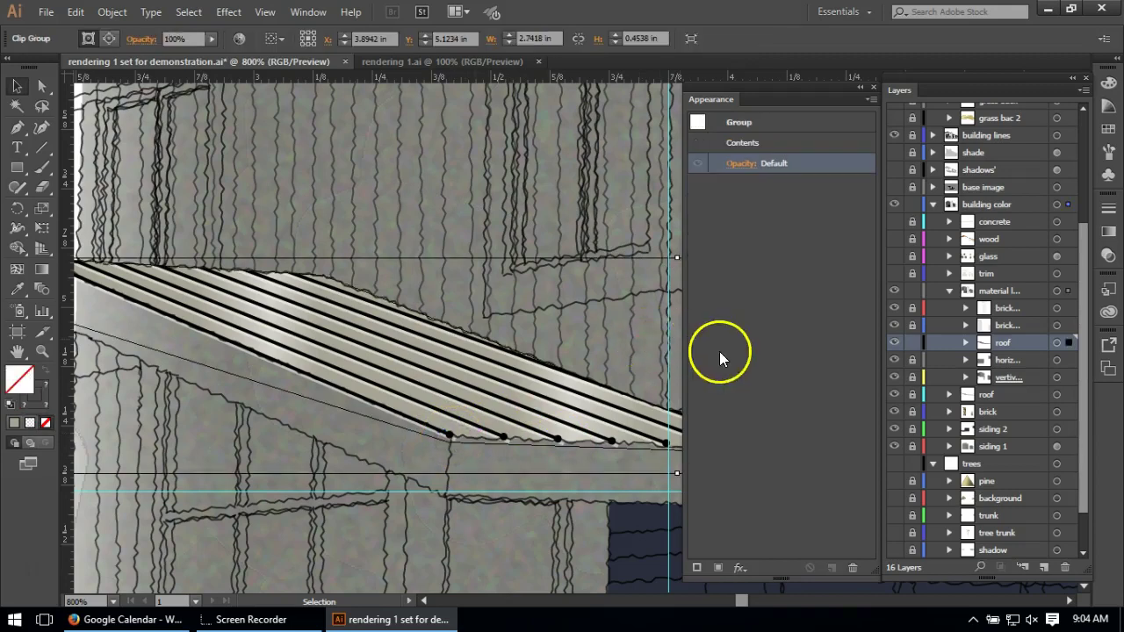
{"action": "double_click", "coordinate": [405, 417]}
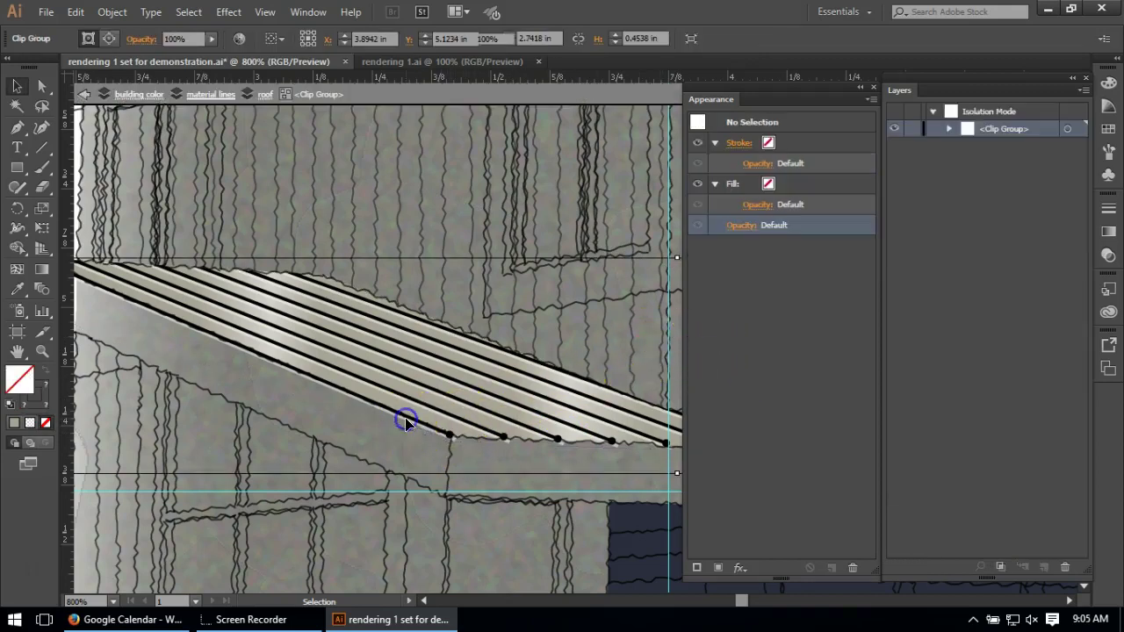
{"action": "left_click", "coordinate": [405, 417]}
{"action": "double_click", "coordinate": [405, 417]}
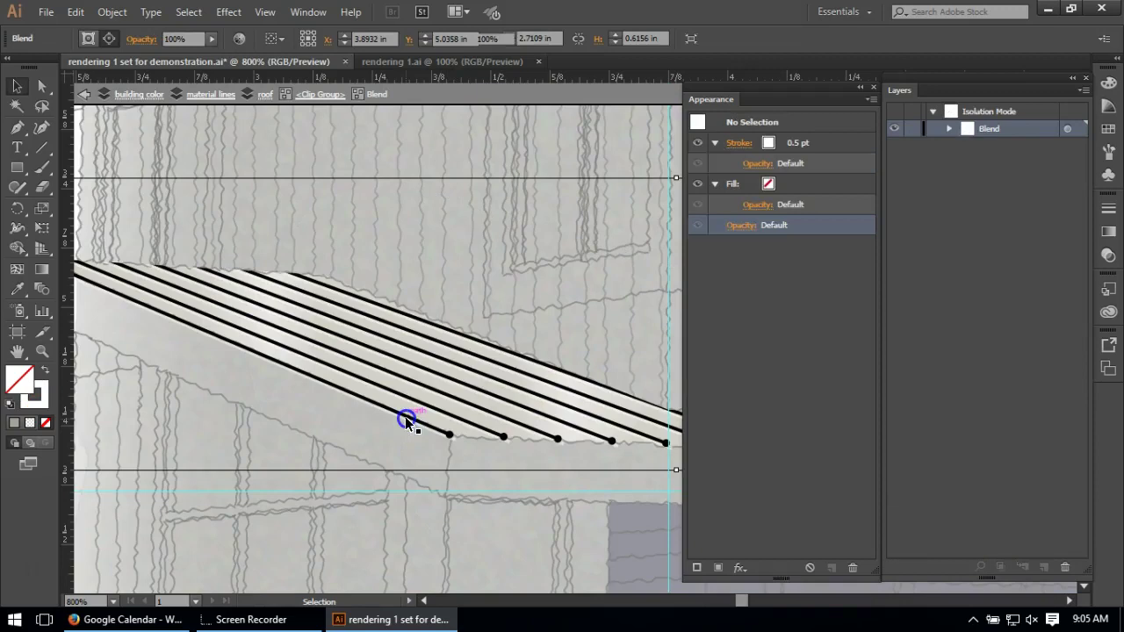
{"action": "left_click", "coordinate": [416, 427]}
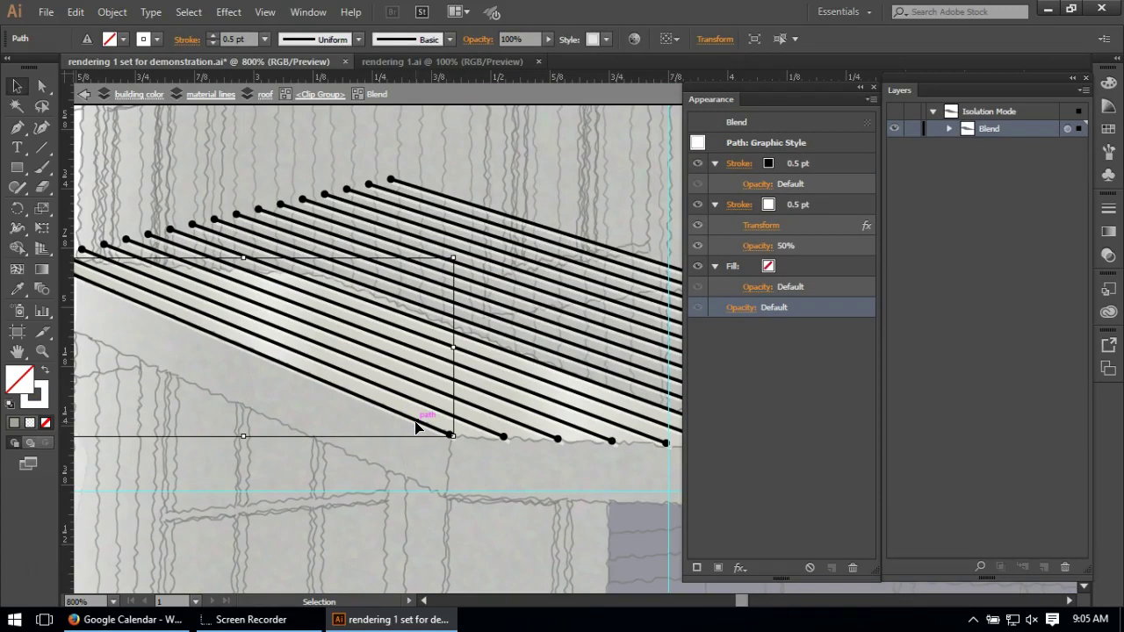
Inspect the weight and arrowhead settings of the selected seam line's black stroke.
{"action": "left_click", "coordinate": [1108, 208]}
{"action": "left_click", "coordinate": [417, 425]}
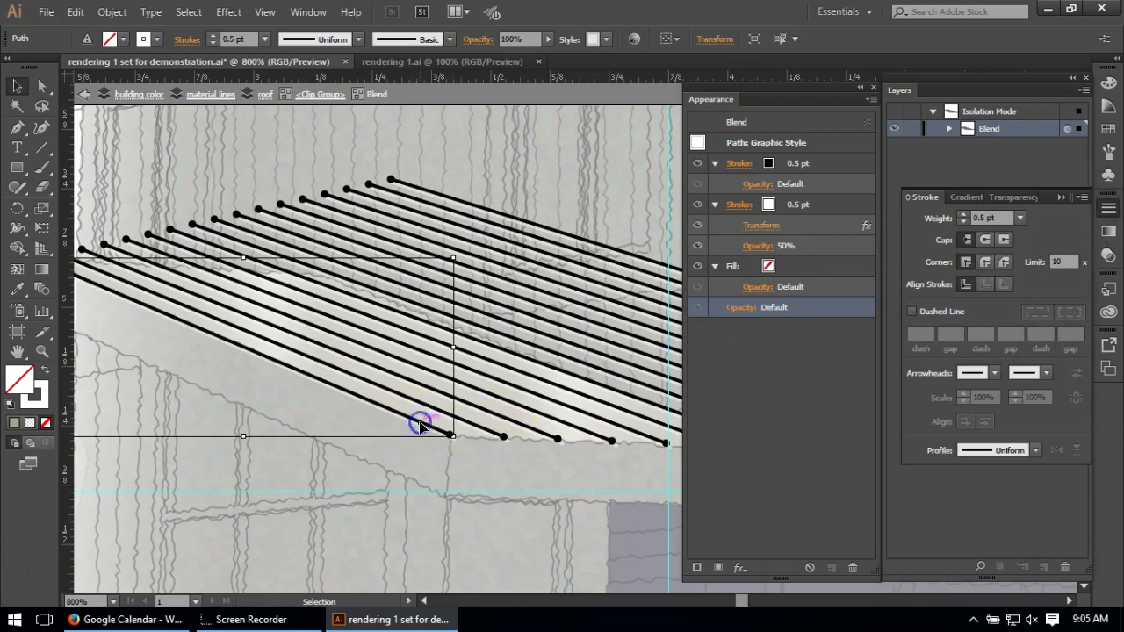
{"action": "left_click", "coordinate": [819, 172]}
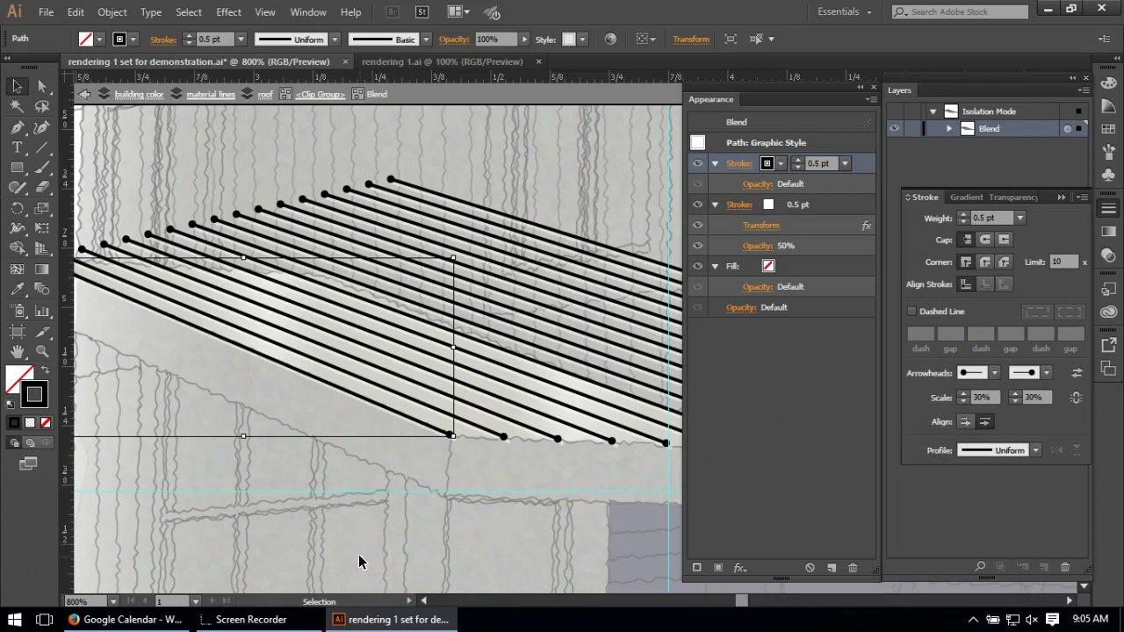
Exit the blend's isolation mode, deselect the seam line, and review the lower roof's seam lines in the context of the whole house.
{"action": "key", "text": "Escape"}
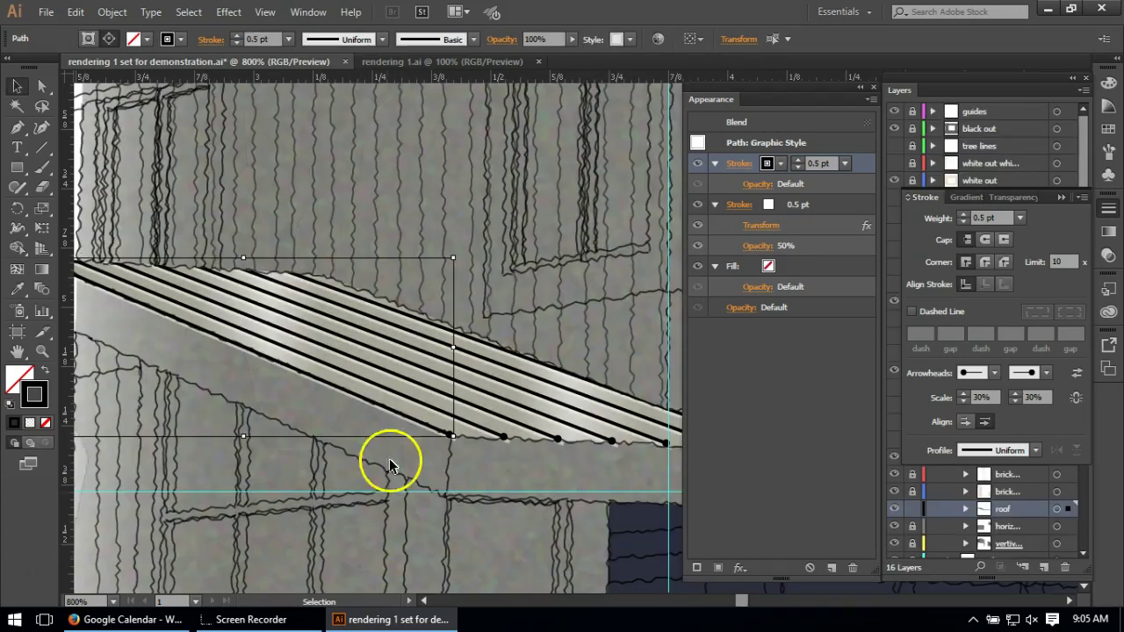
{"action": "scroll", "coordinate": [507, 441], "scroll_direction": "up", "scroll_amount": 1}
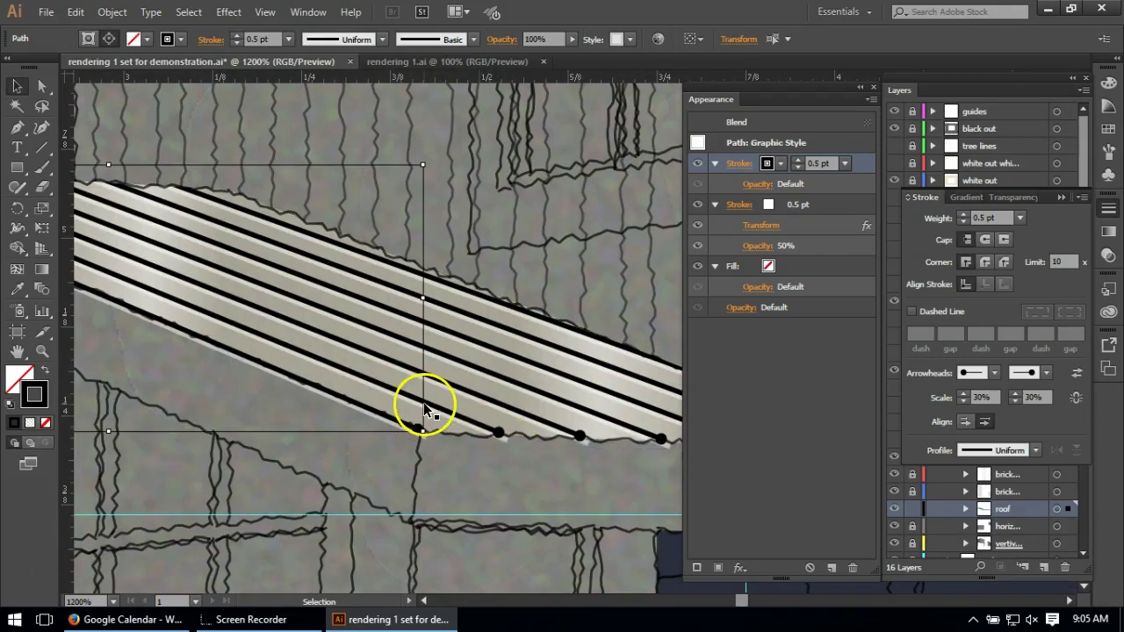
{"action": "left_click", "coordinate": [504, 559]}
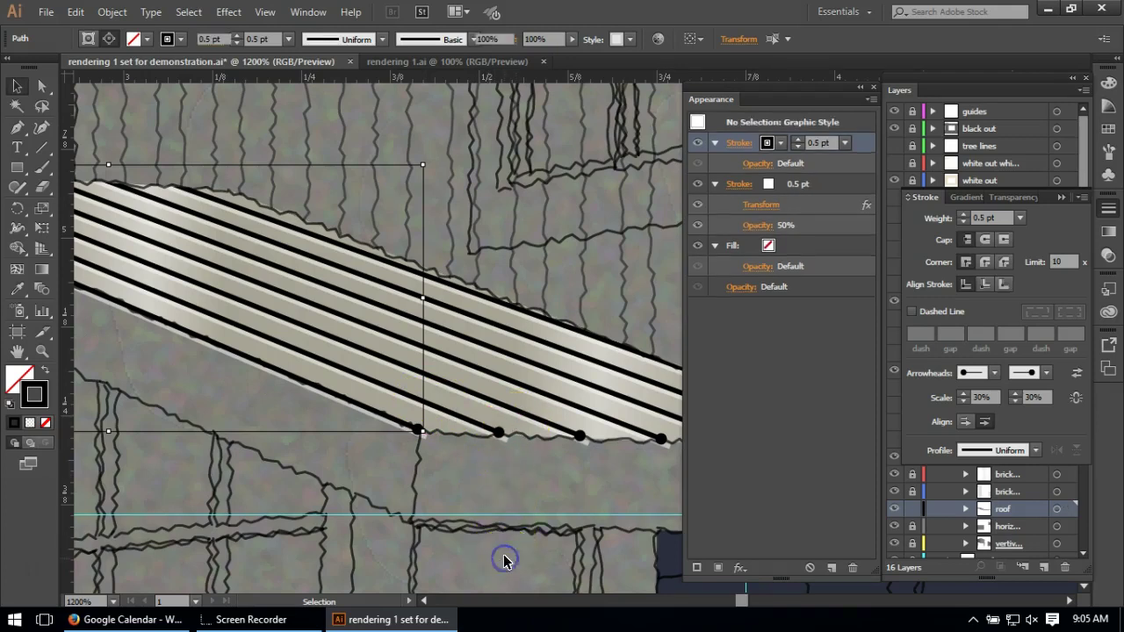
{"action": "scroll", "coordinate": [480, 521], "scroll_direction": "down", "scroll_amount": 1}
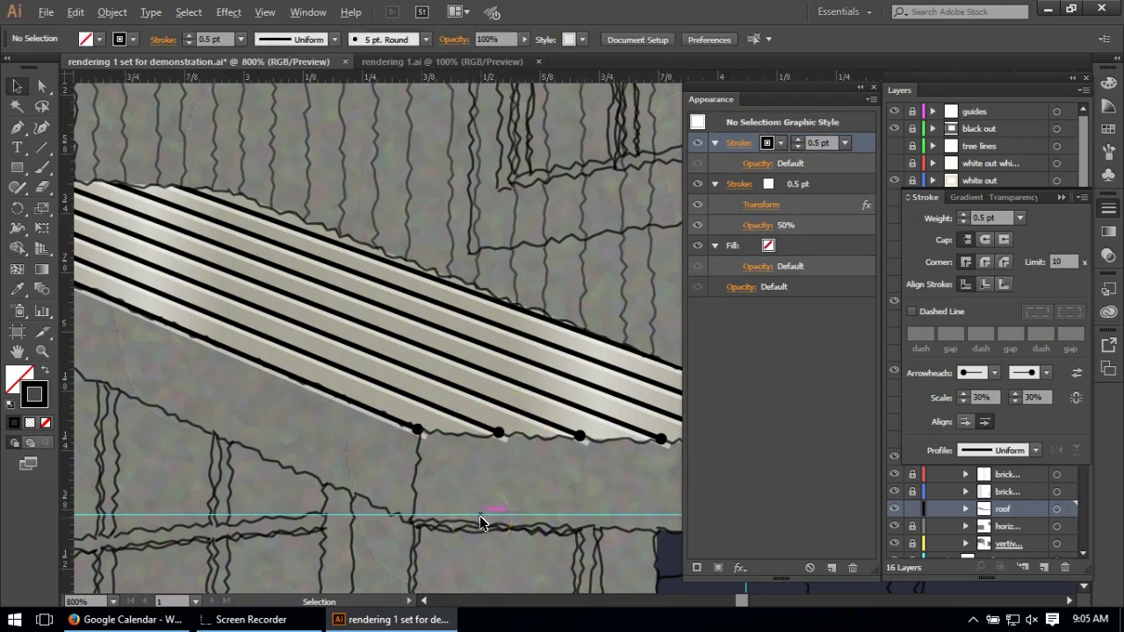
{"action": "scroll", "coordinate": [481, 521], "scroll_direction": "down", "scroll_amount": 3}
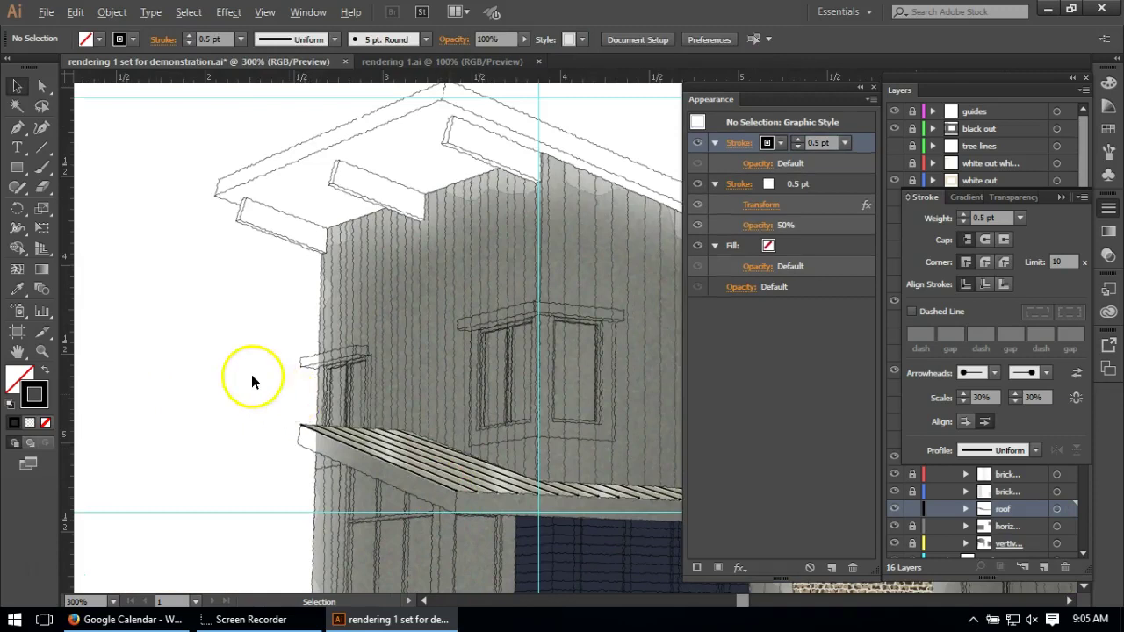
{"action": "scroll", "coordinate": [219, 373], "scroll_direction": "down", "scroll_amount": 2}
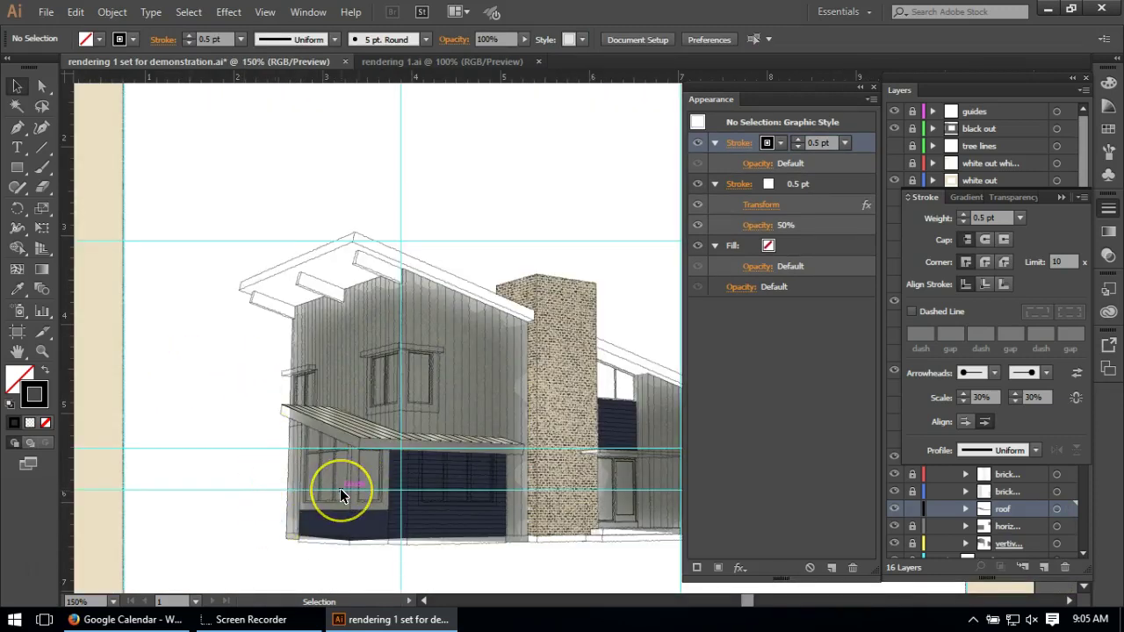
{"action": "scroll", "coordinate": [212, 433], "scroll_direction": "down", "scroll_amount": 2}
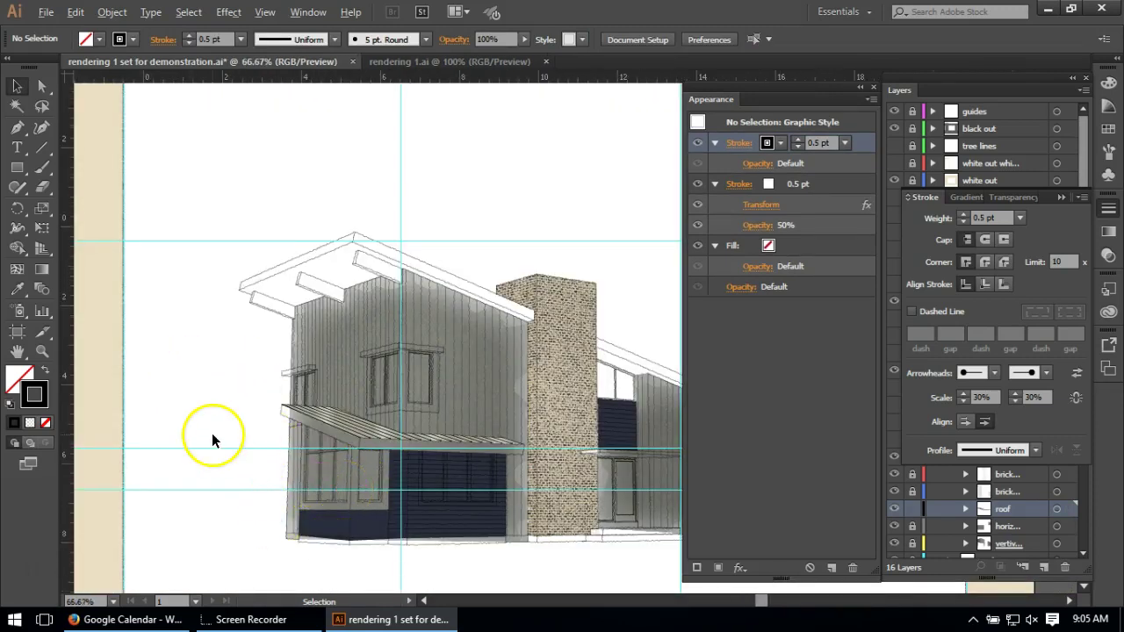
{"action": "scroll", "coordinate": [285, 478], "scroll_direction": "up", "scroll_amount": 1}
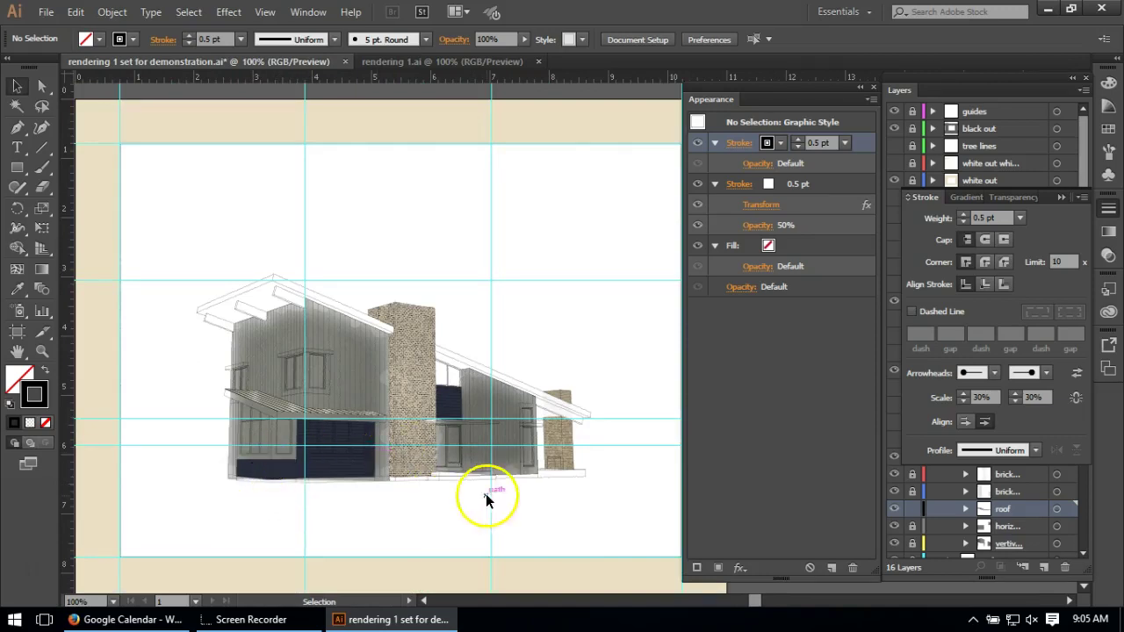
Lock the roof sublayer within the material lines and show the trim layer of the building color.
{"action": "left_click", "coordinate": [1058, 198]}
{"action": "left_click", "coordinate": [912, 509]}
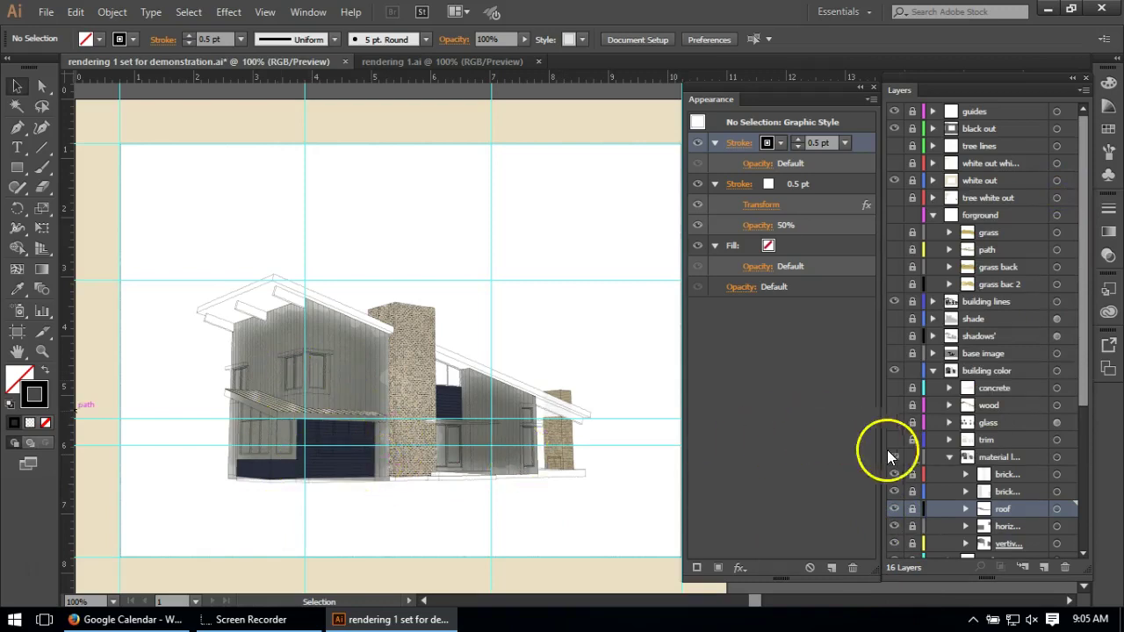
{"action": "scroll", "coordinate": [1020, 460], "scroll_direction": "down", "scroll_amount": 3}
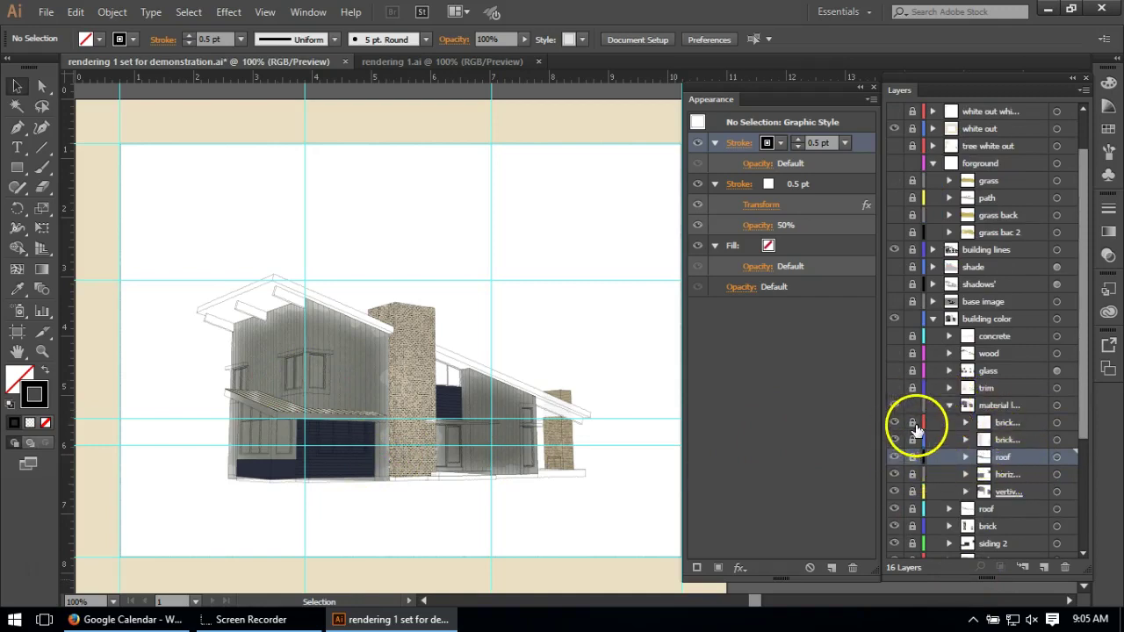
{"action": "left_click", "coordinate": [895, 388]}
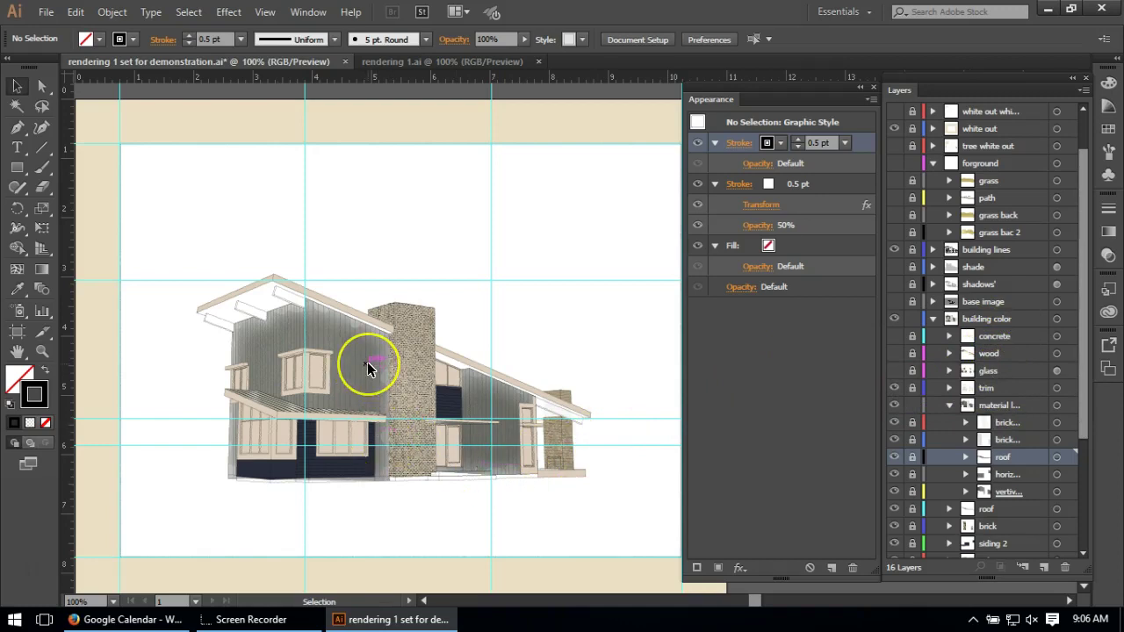
Examine the trim around the windows and roof edges, and compare it with the finished house in rendering 1.ai.
{"action": "scroll", "coordinate": [185, 400], "scroll_direction": "up", "scroll_amount": 1}
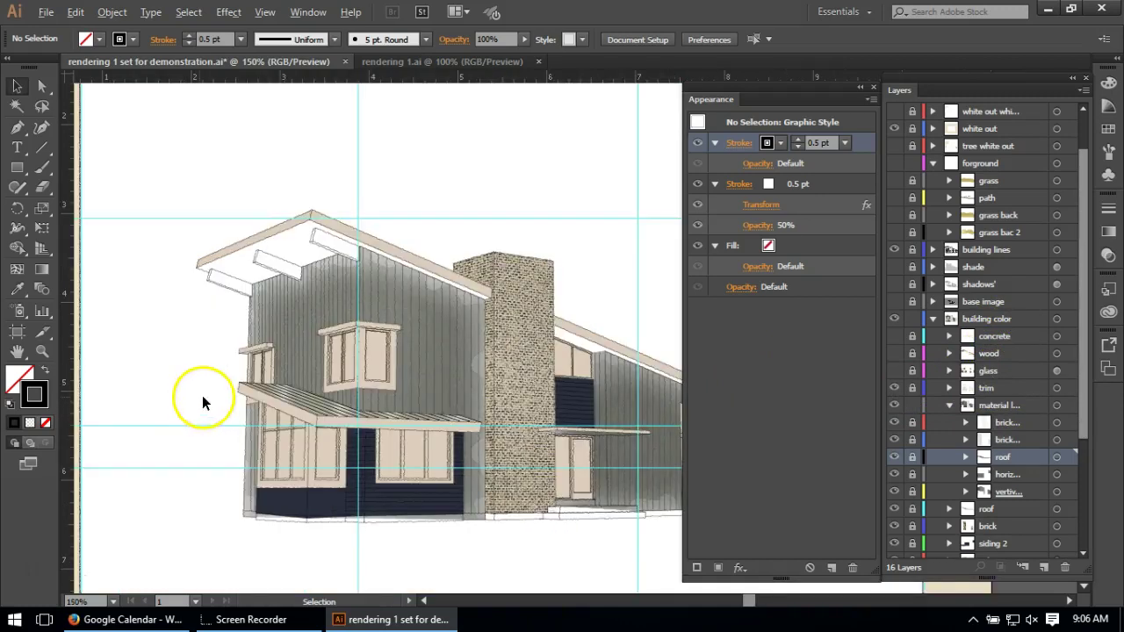
{"action": "scroll", "coordinate": [316, 395], "scroll_direction": "up", "scroll_amount": 1}
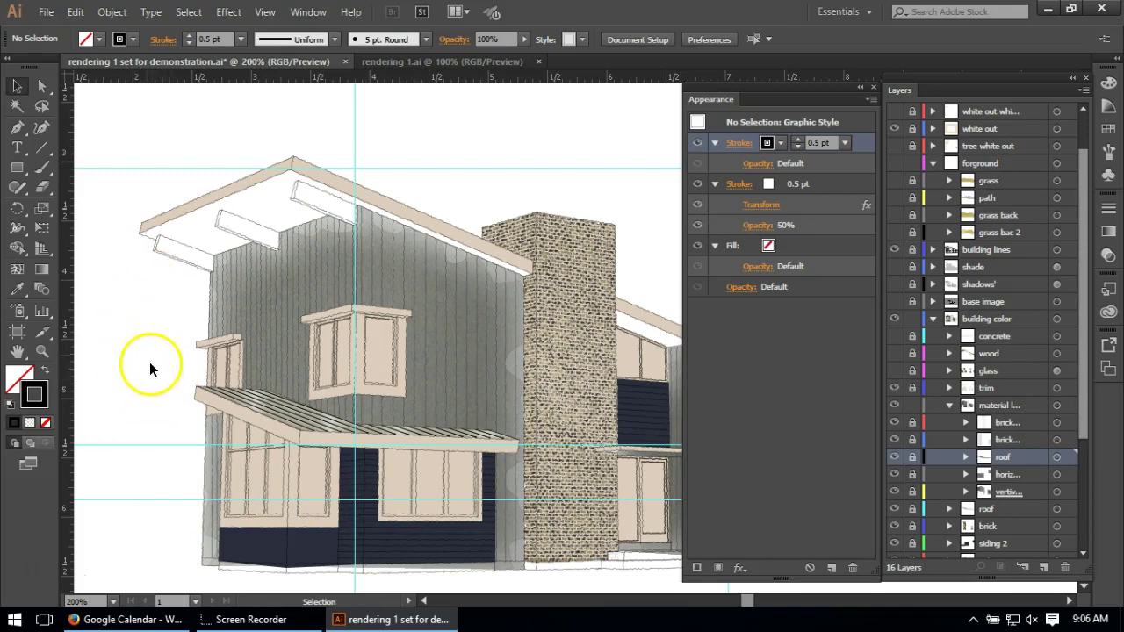
{"action": "left_click", "coordinate": [451, 59]}
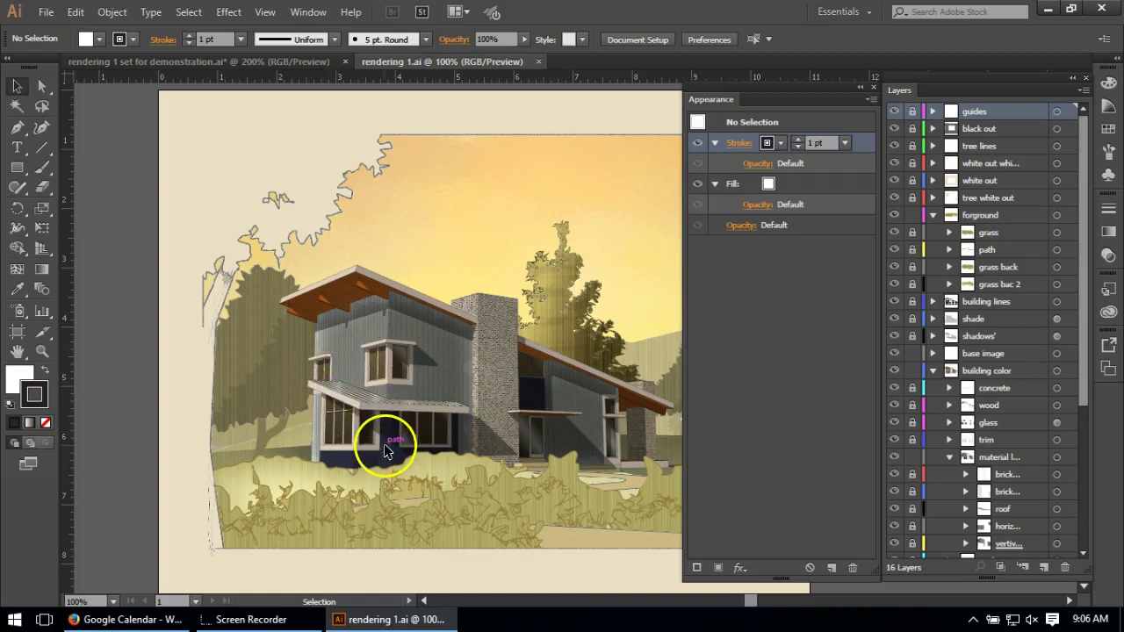
{"action": "left_click", "coordinate": [170, 63]}
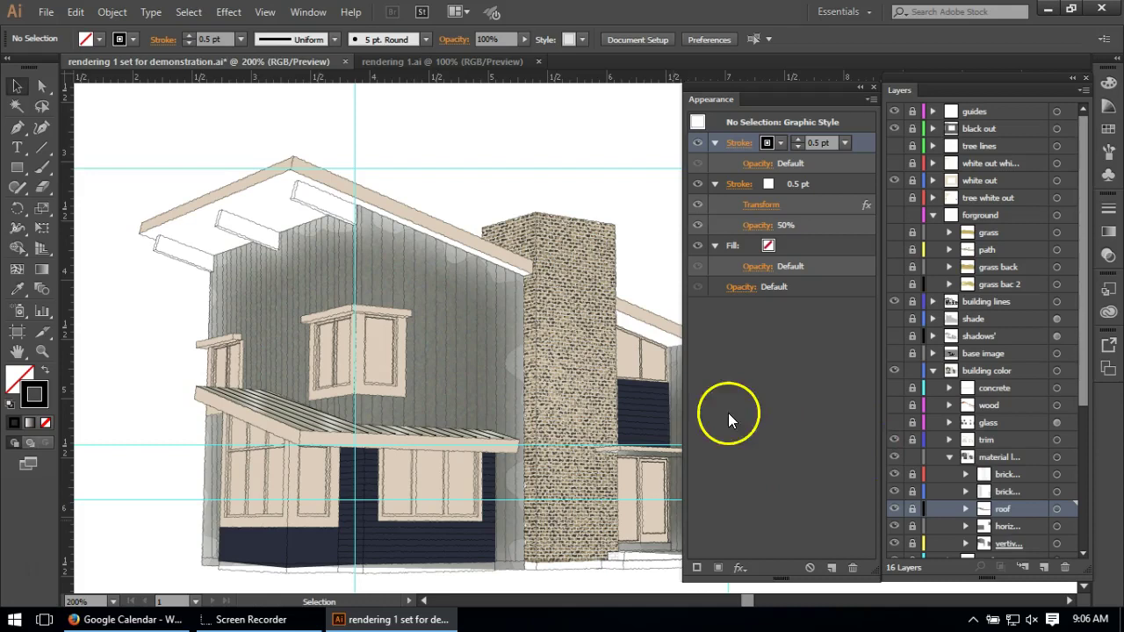
Show and unlock the glass layer of the building color, and make it the active layer.
{"action": "left_click", "coordinate": [893, 422]}
{"action": "left_click", "coordinate": [911, 476]}
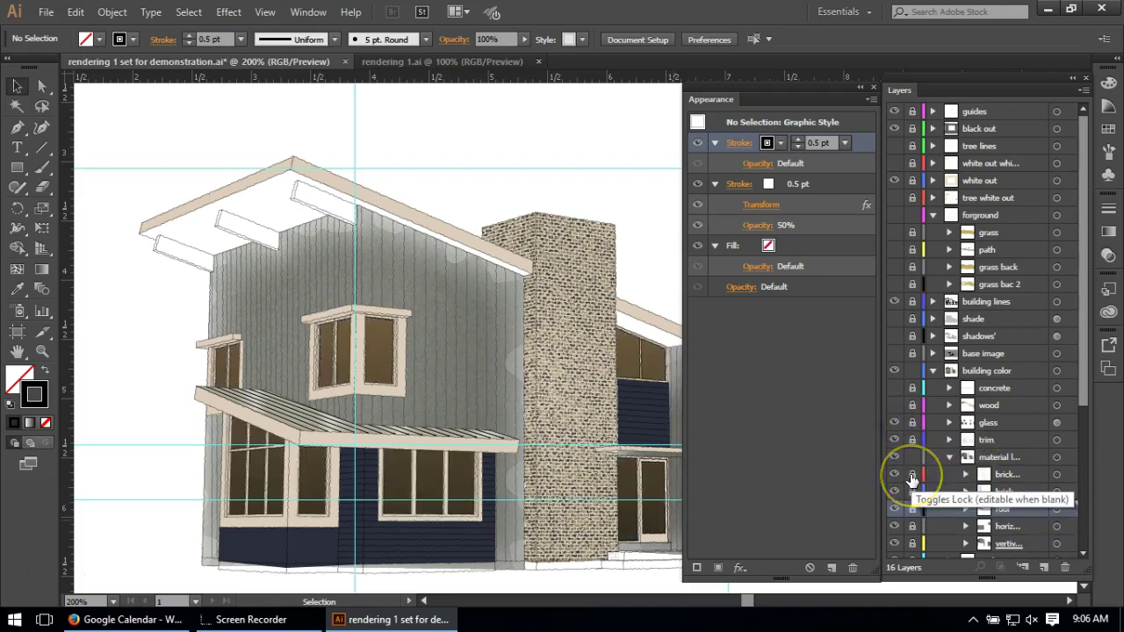
{"action": "left_click", "coordinate": [911, 423]}
{"action": "left_click", "coordinate": [992, 425]}
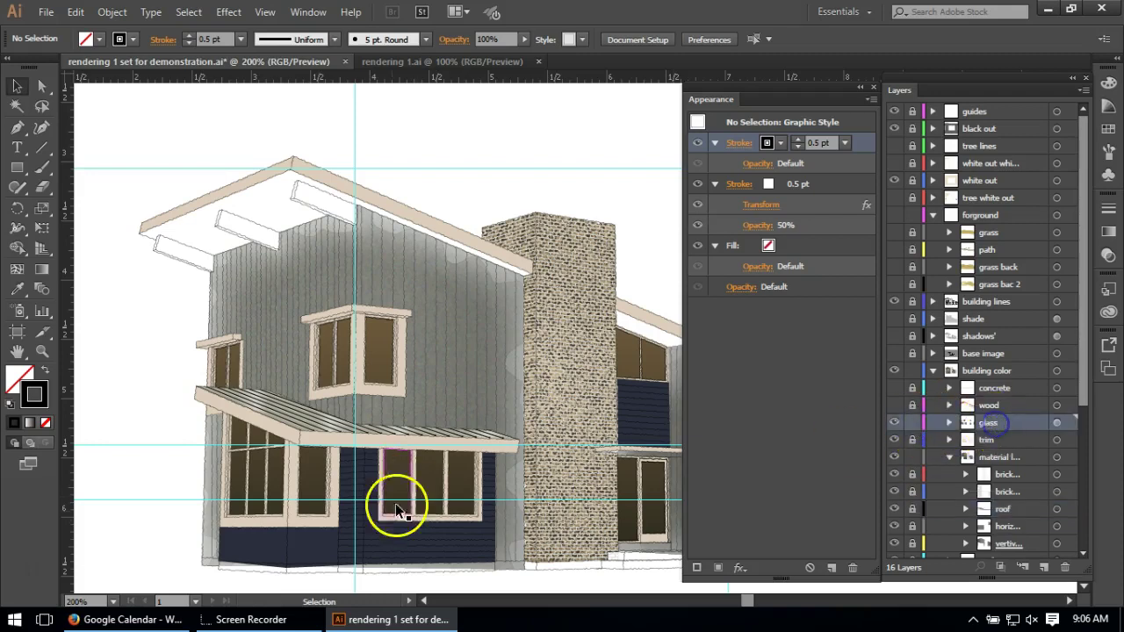
Select the first glass pane of the ground-floor window on the navy siding and bring up its gradient settings.
{"action": "left_click", "coordinate": [402, 494]}
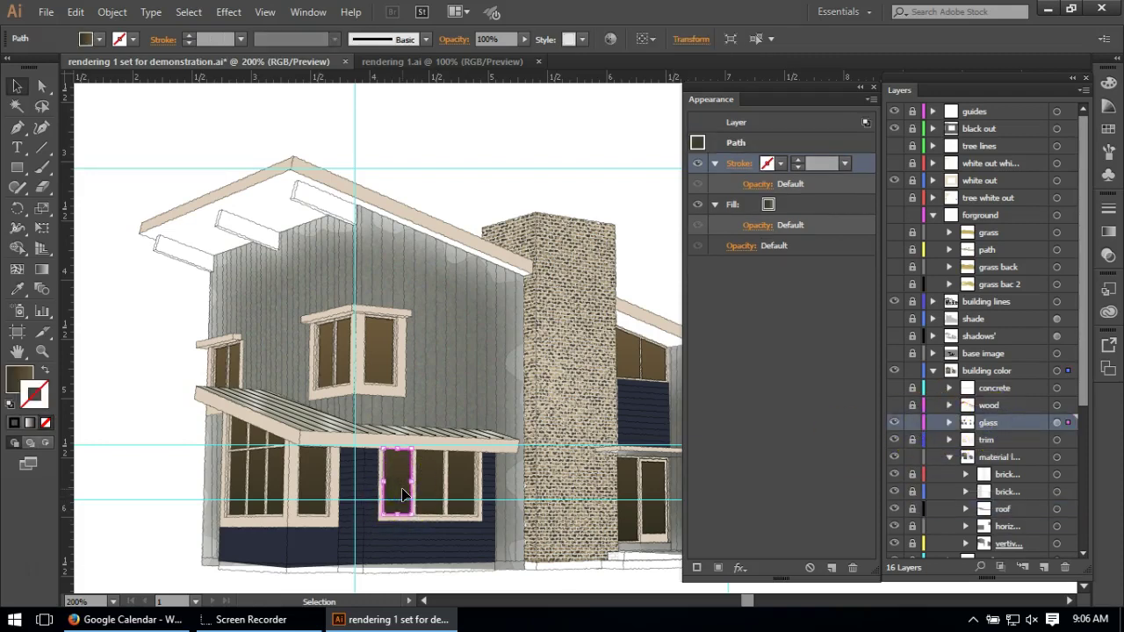
{"action": "left_click_drag", "start_coordinate": [413, 514], "coordinate": [401, 381]}
{"action": "key", "text": "ctrl+minus"}
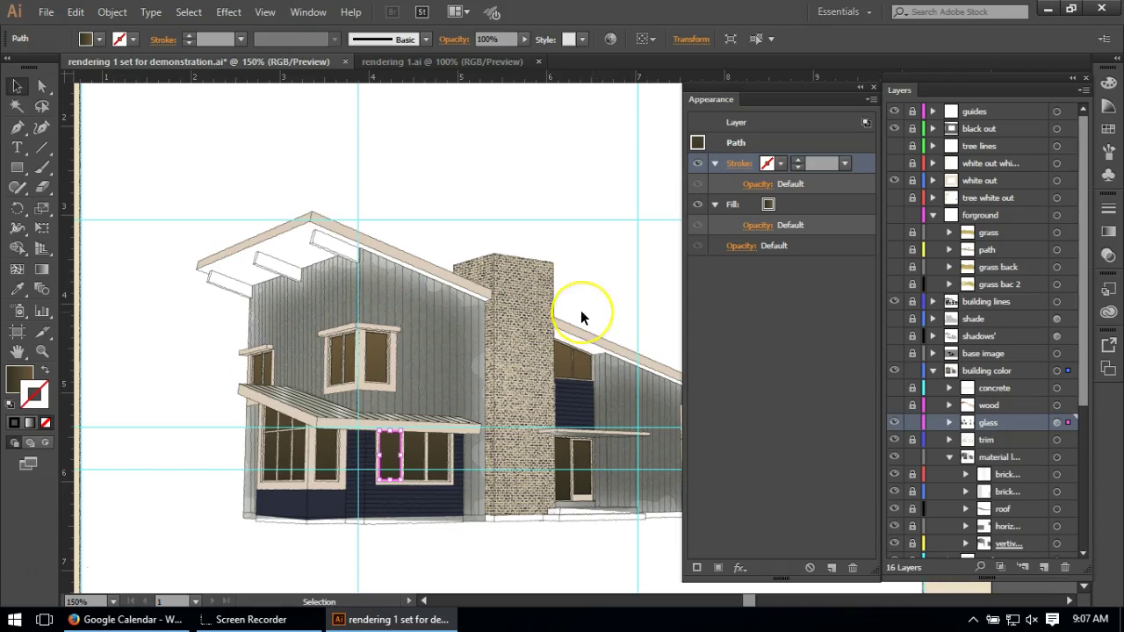
{"action": "left_click", "coordinate": [1107, 232]}
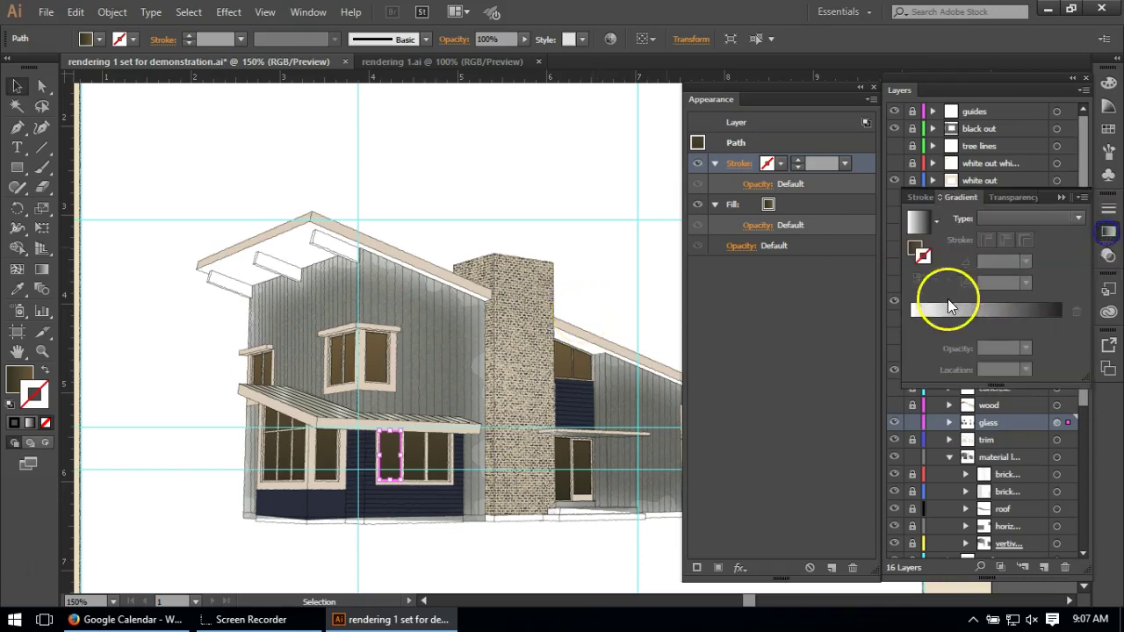
Examine the linear gradient fill of the window pane in the dark blue wall, then deselect it.
{"action": "left_click", "coordinate": [821, 204]}
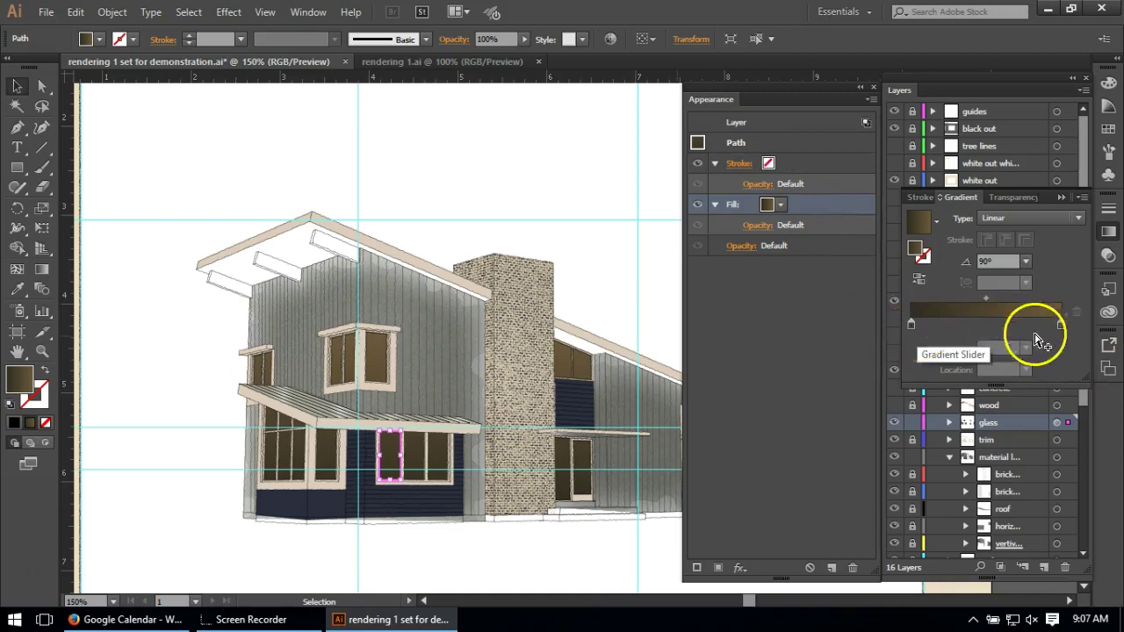
{"action": "left_click", "coordinate": [1062, 325]}
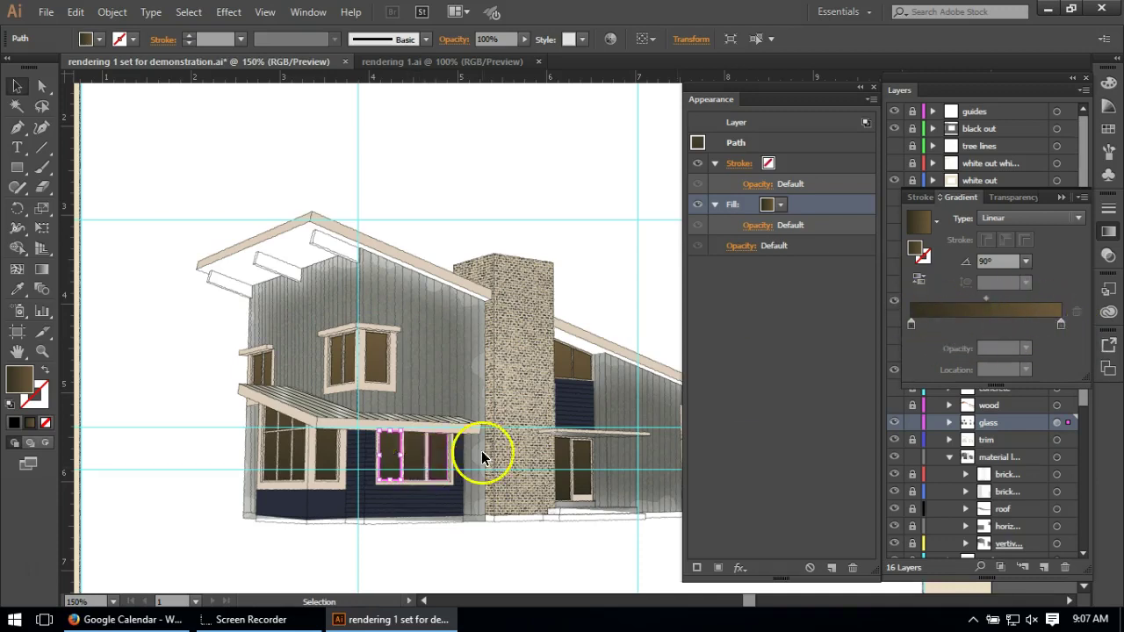
{"action": "left_click", "coordinate": [409, 151]}
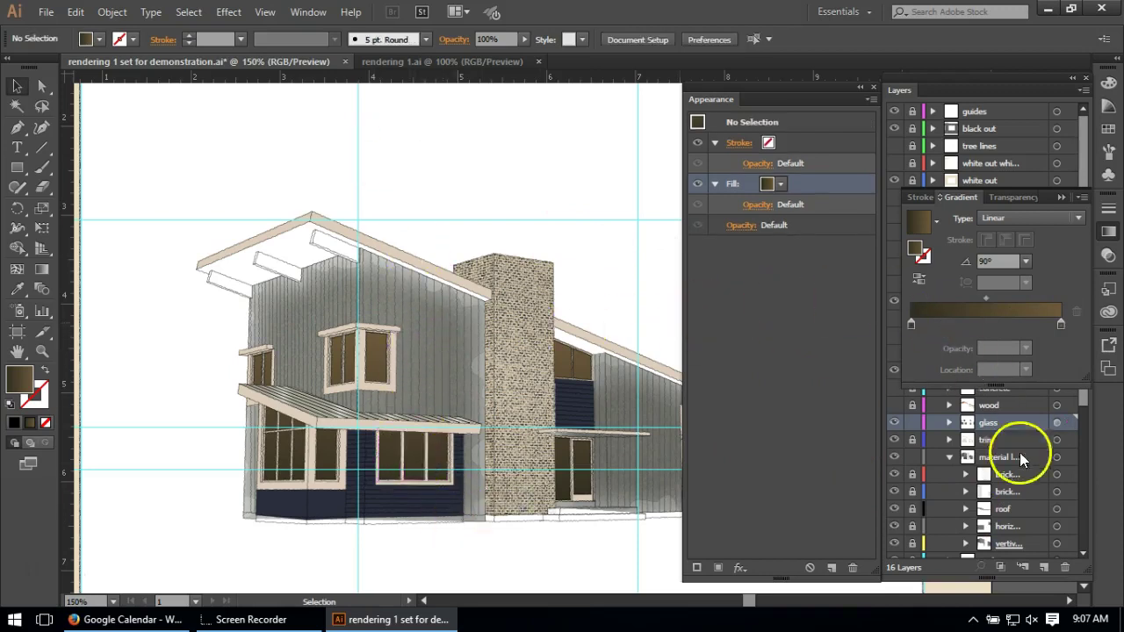
Target the whole glass layer and make its layer-level fill visible over all the window panes.
{"action": "left_click", "coordinate": [1056, 423]}
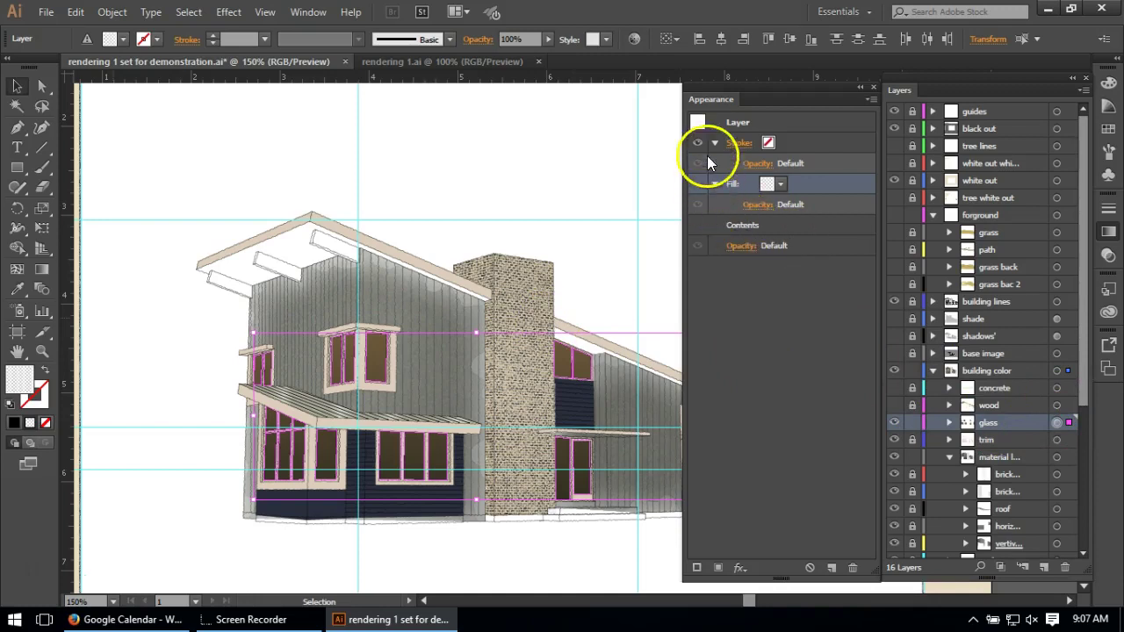
{"action": "left_click", "coordinate": [697, 183]}
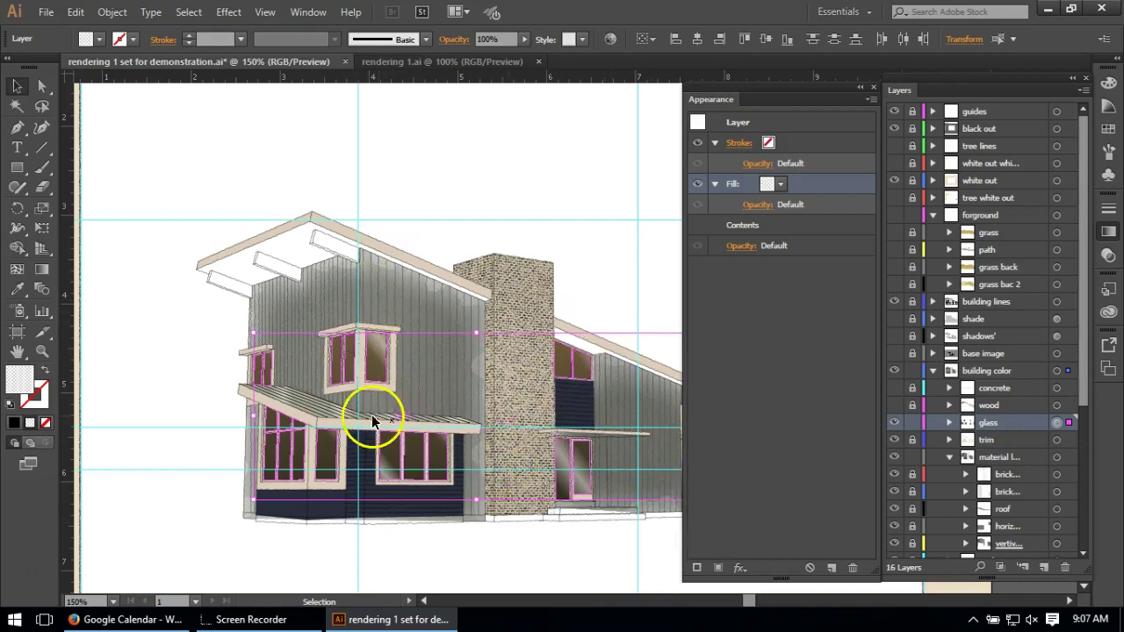
{"action": "left_click", "coordinate": [161, 336]}
{"action": "scroll", "coordinate": [163, 362], "scroll_direction": "down", "scroll_amount": 2}
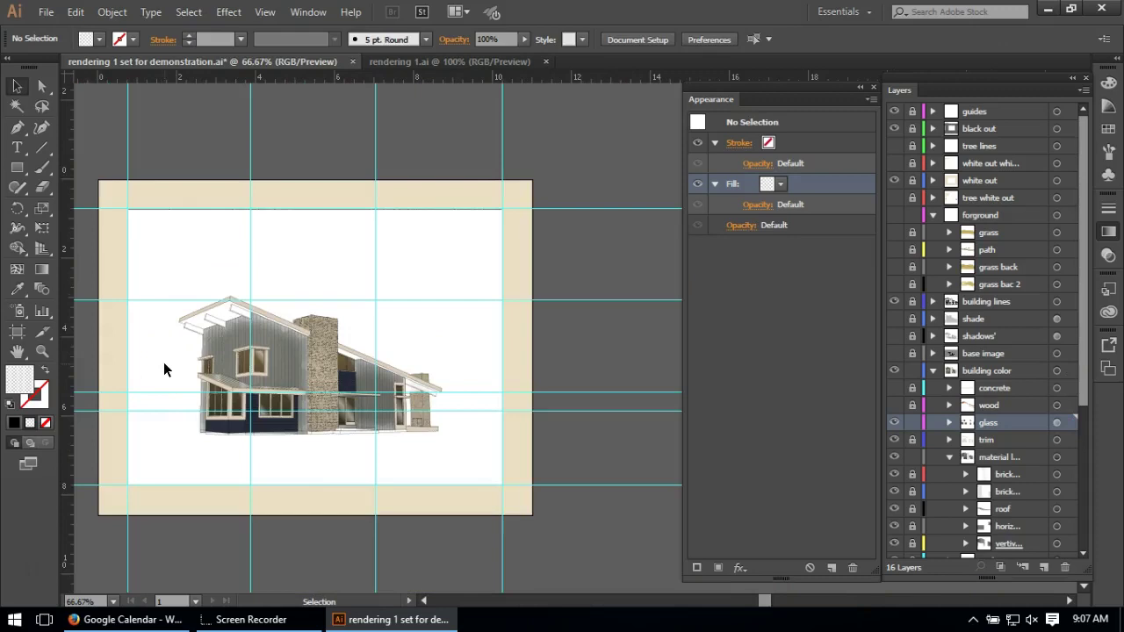
{"action": "left_click", "coordinate": [149, 384], "text": "ctrl"}
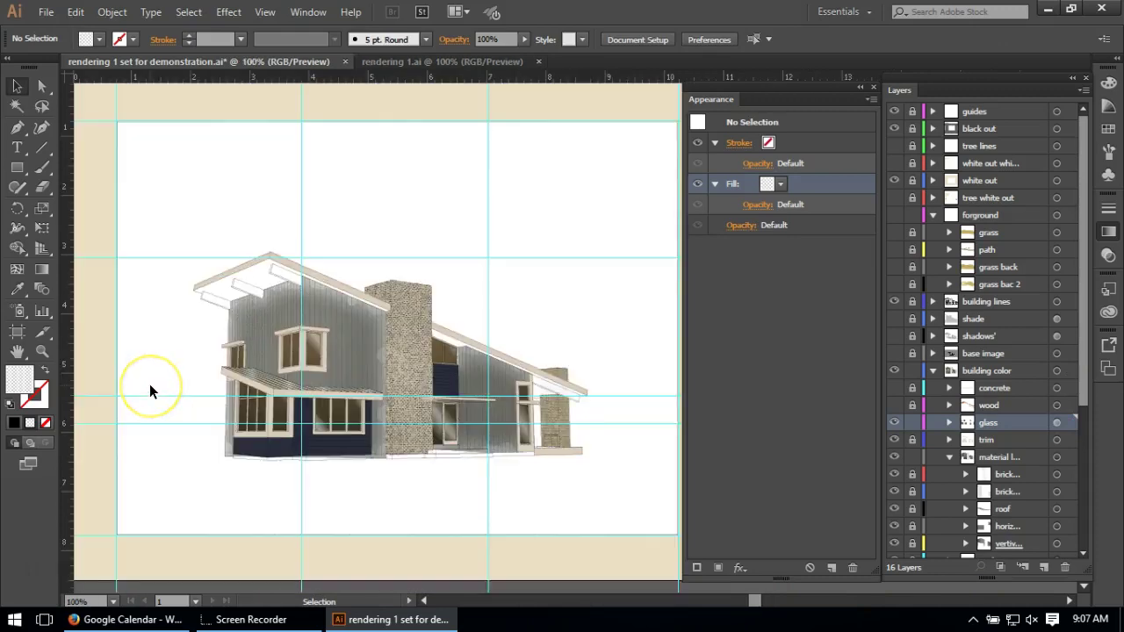
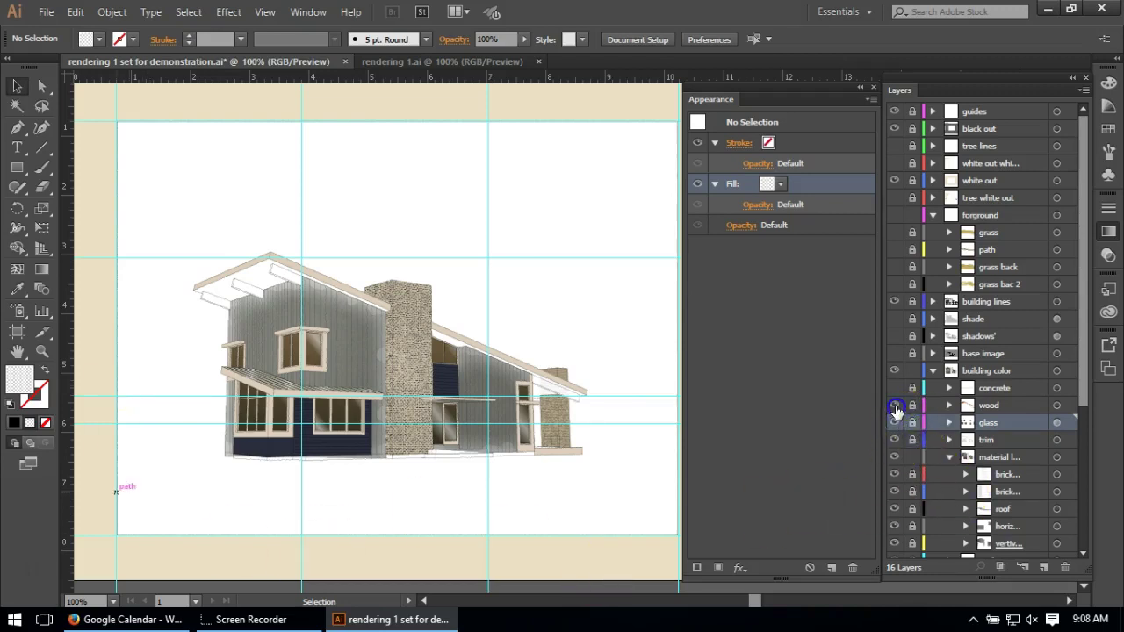
Show and unlock the wood layer, lock the glass layer, and make wood the active layer.
{"action": "left_click", "coordinate": [894, 405]}
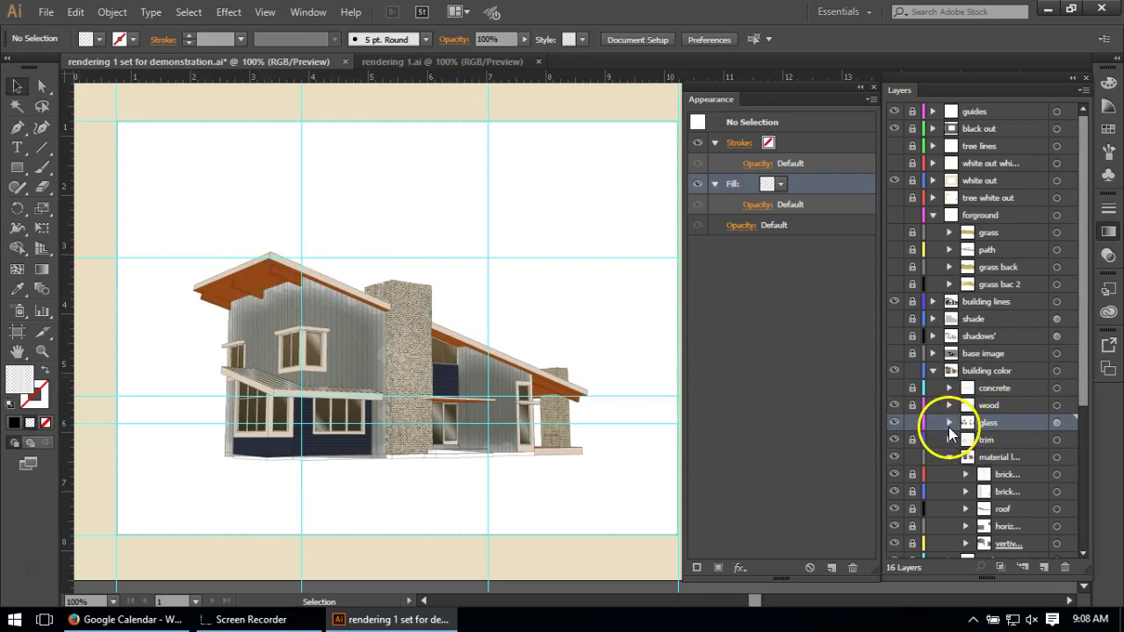
{"action": "left_click", "coordinate": [911, 422]}
{"action": "left_click", "coordinate": [911, 404]}
{"action": "left_click", "coordinate": [1007, 409]}
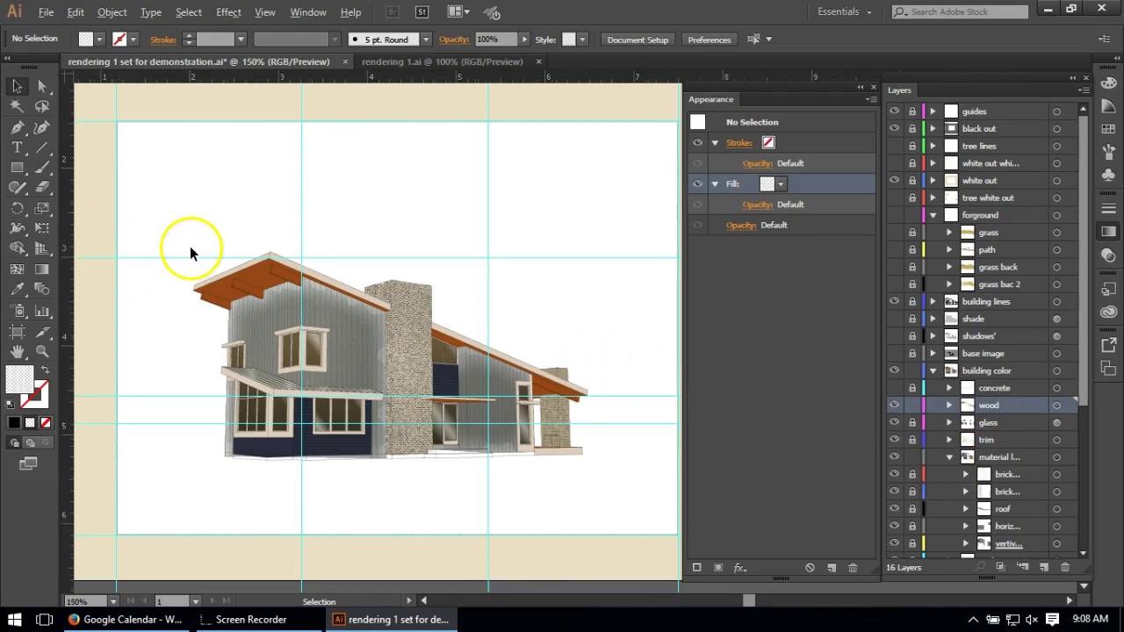
Turn on the Scribble effect of the 42% Multiply fill on the wood underside of the two-story section's roof.
{"action": "scroll", "coordinate": [190, 248], "scroll_direction": "up", "scroll_amount": 2}
{"action": "left_click", "coordinate": [343, 300]}
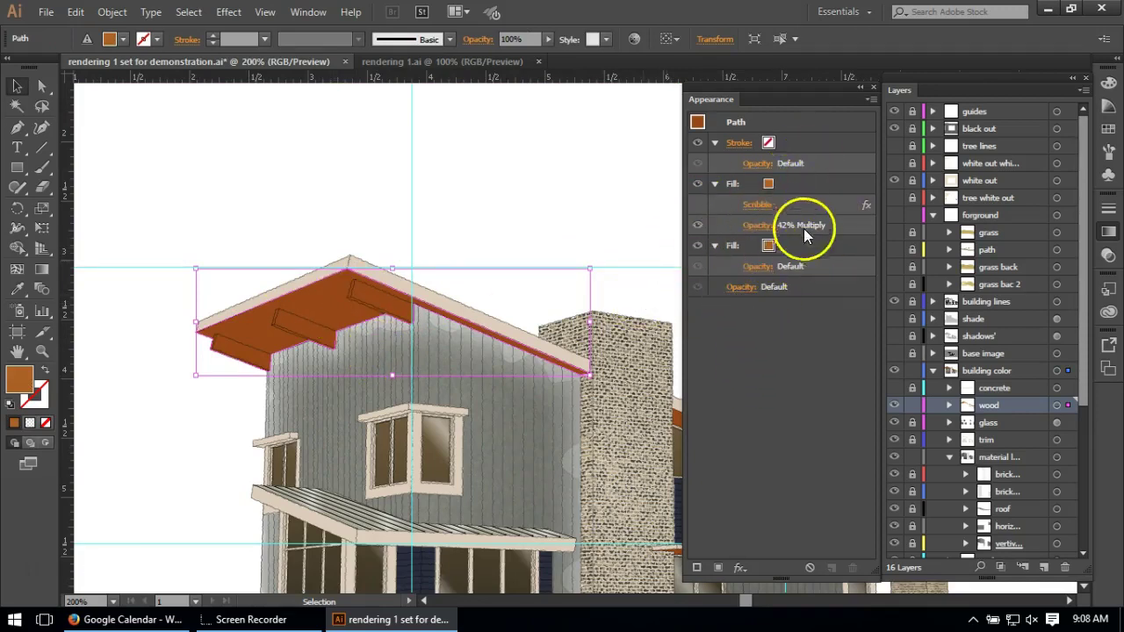
{"action": "left_click", "coordinate": [700, 203]}
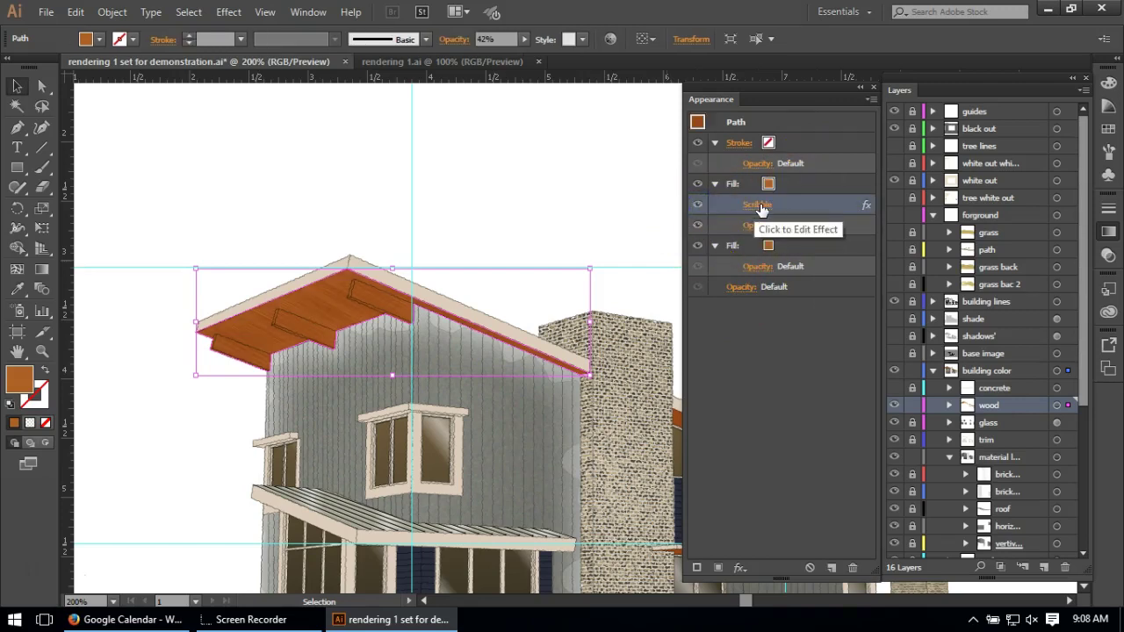
{"action": "scroll", "coordinate": [351, 324], "scroll_direction": "up", "scroll_amount": 2}
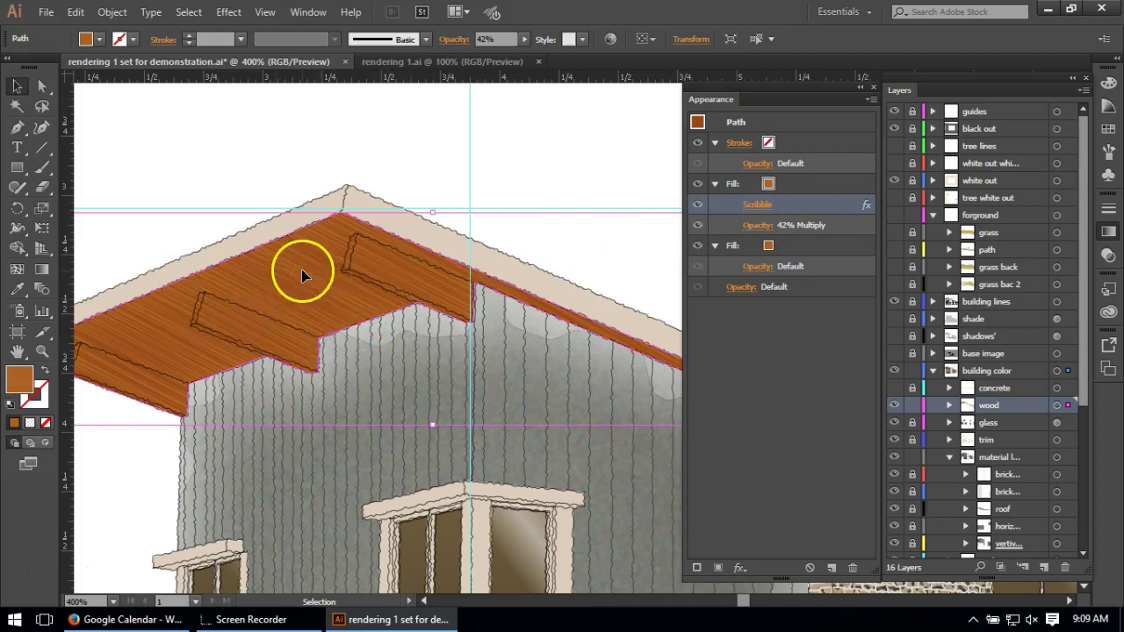
{"action": "scroll", "coordinate": [238, 313], "scroll_direction": "down", "scroll_amount": 3}
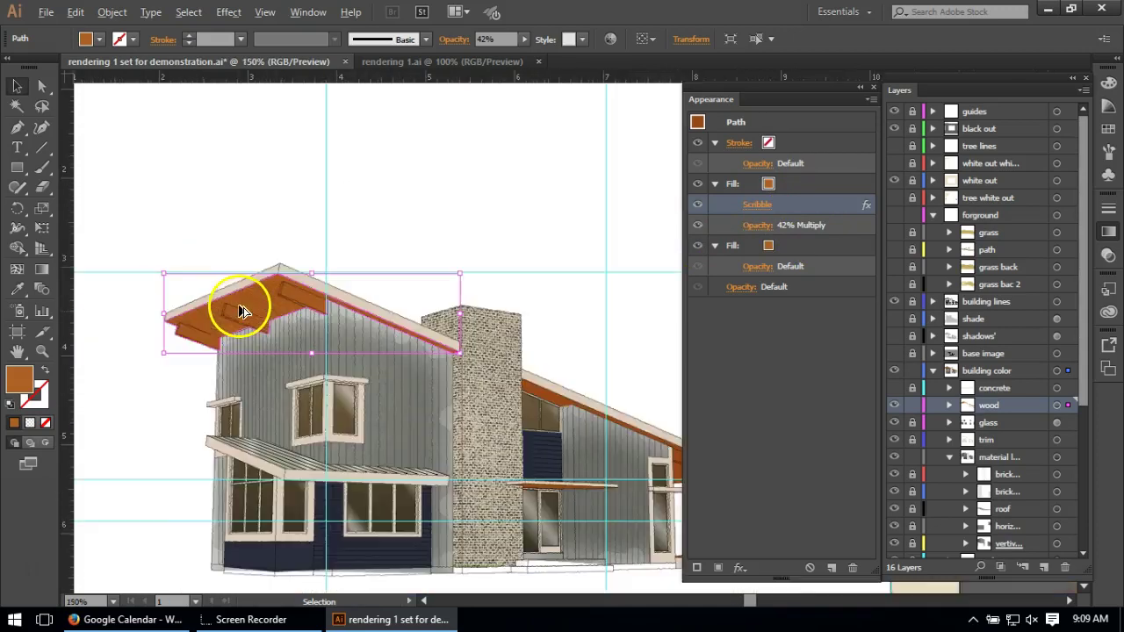
Turn on the Scribble effect for the wood undersides of the lower sloped roof and the entry canopy.
{"action": "scroll", "coordinate": [537, 419], "scroll_direction": "up", "scroll_amount": 3}
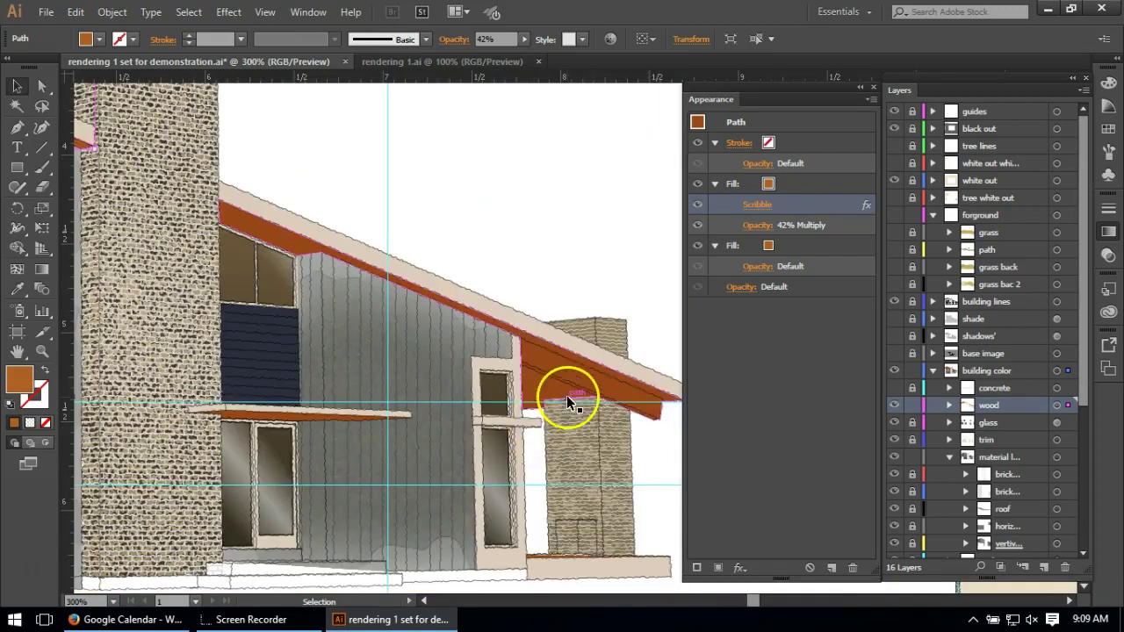
{"action": "left_click", "coordinate": [567, 387]}
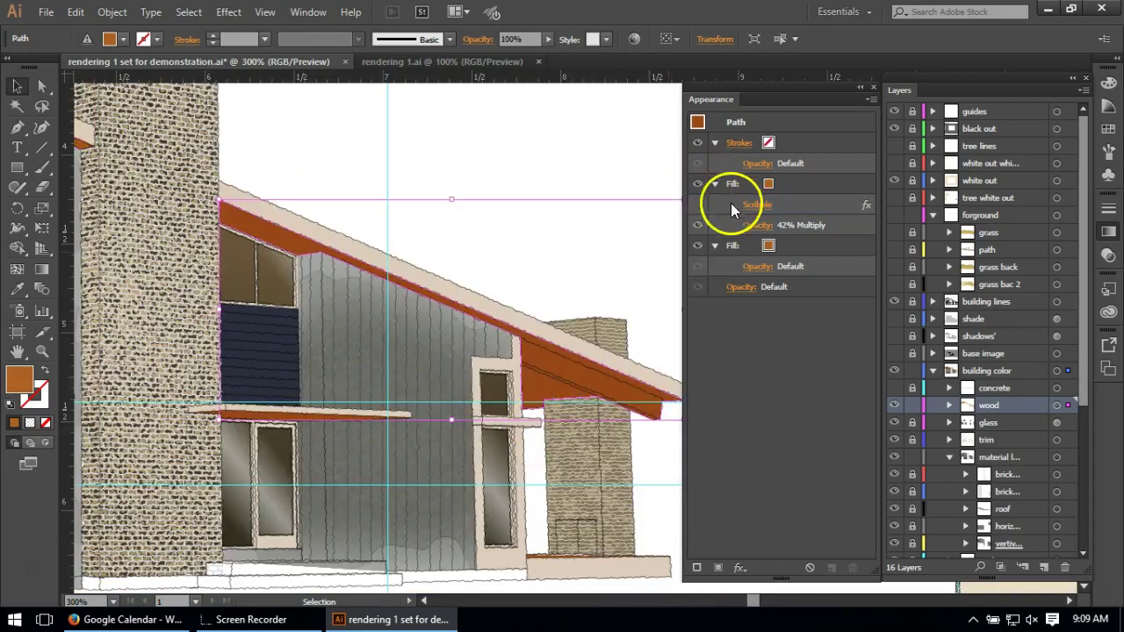
{"action": "left_click", "coordinate": [701, 203]}
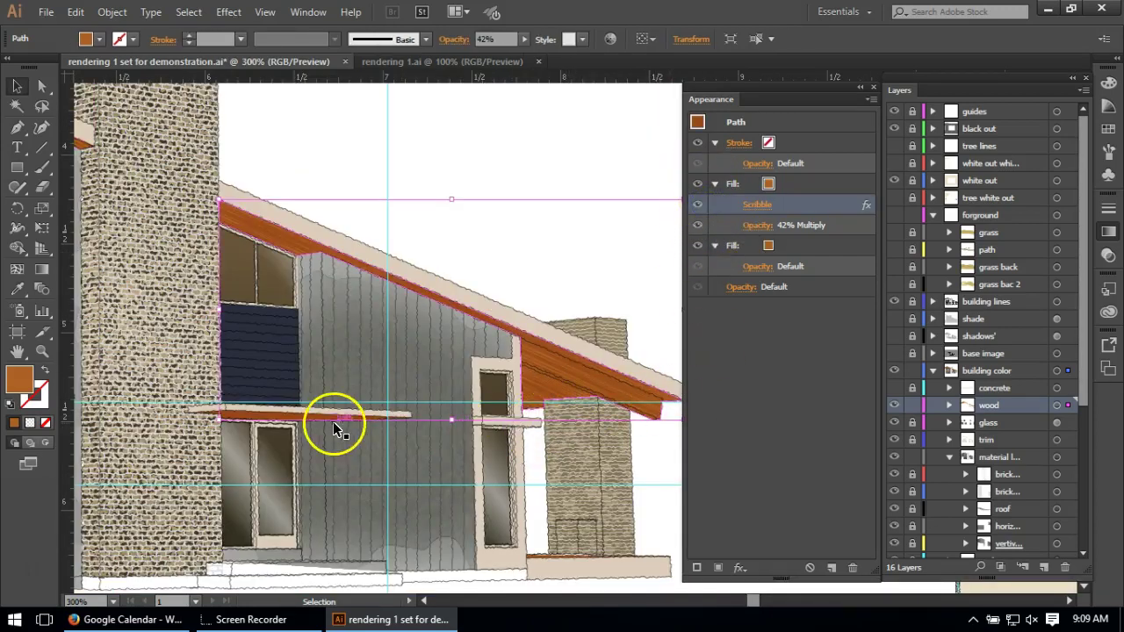
{"action": "left_click", "coordinate": [324, 420]}
{"action": "left_click", "coordinate": [700, 206]}
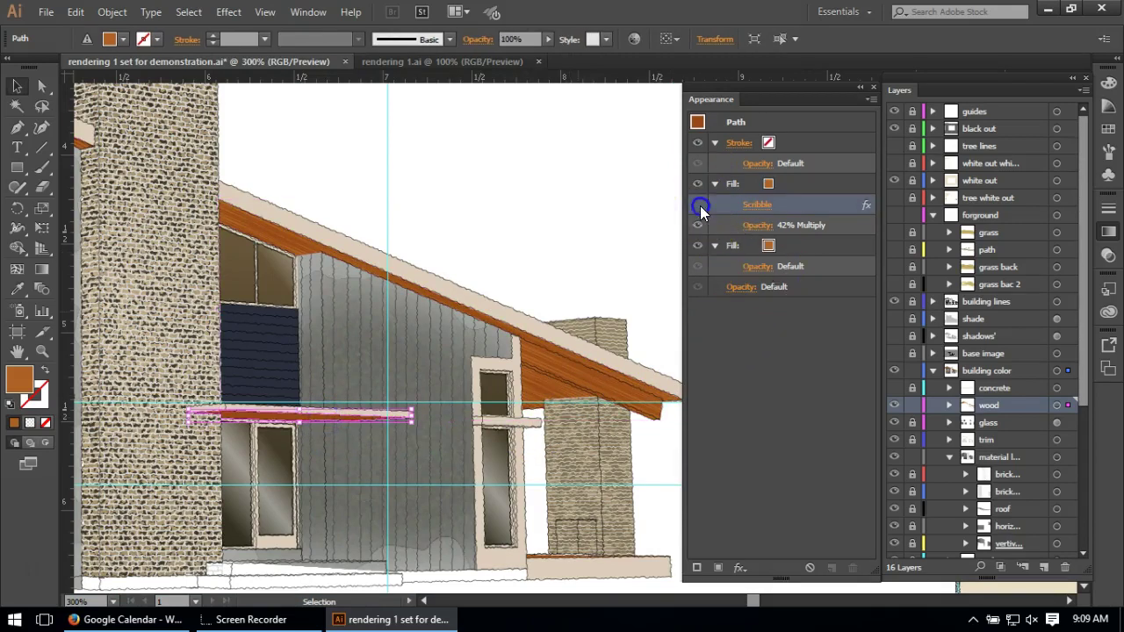
{"action": "left_click", "coordinate": [514, 250]}
Check the appearance of the thin wood strip along the base beside the small outdoor chimney.
{"action": "scroll", "coordinate": [526, 241], "scroll_direction": "down", "scroll_amount": 1}
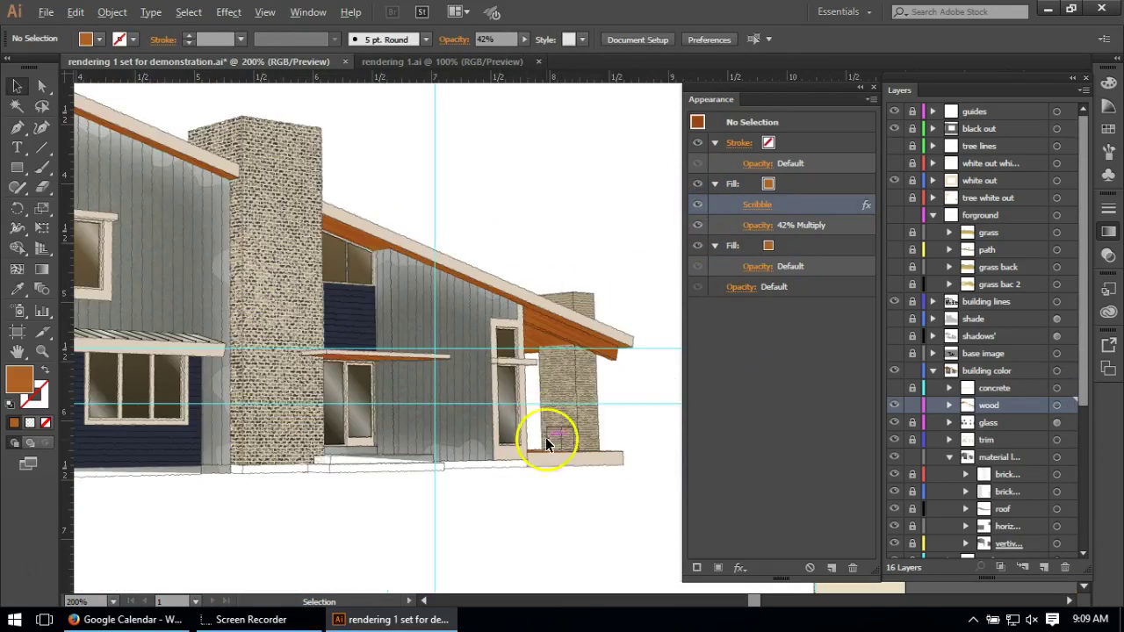
{"action": "scroll", "coordinate": [547, 457], "scroll_direction": "up", "scroll_amount": 2}
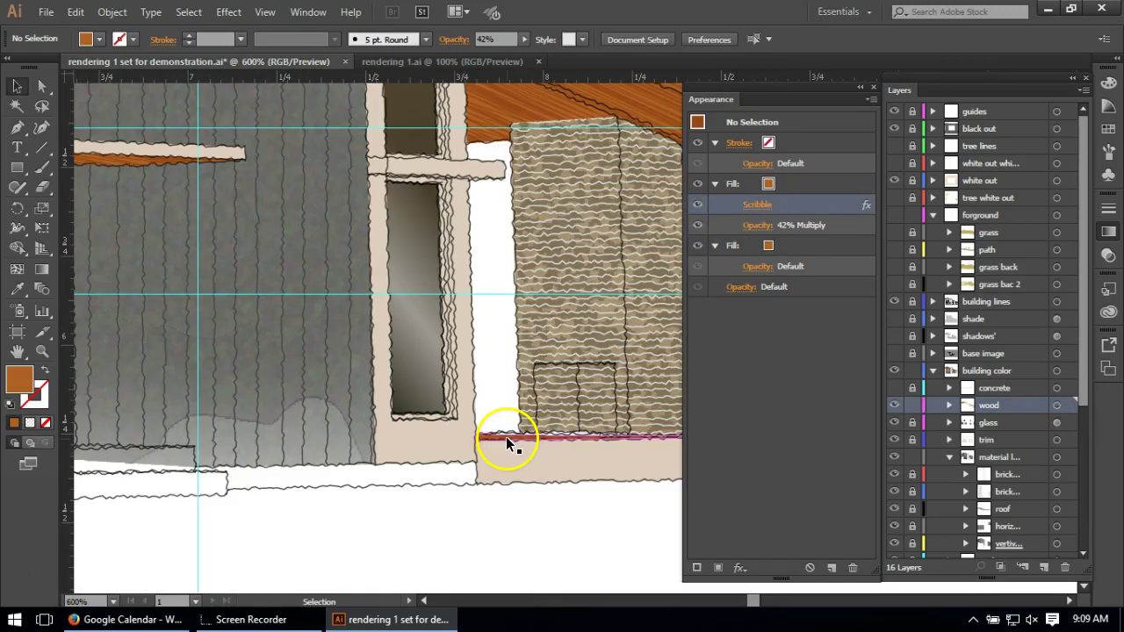
{"action": "left_click", "coordinate": [505, 437]}
{"action": "left_click", "coordinate": [498, 528]}
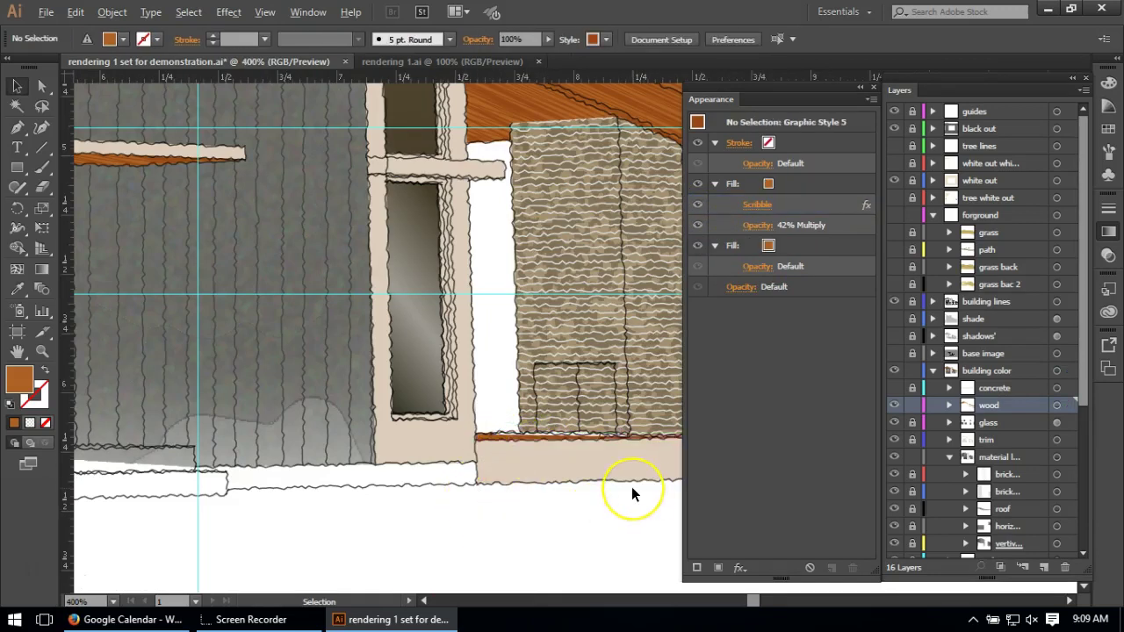
{"action": "scroll", "coordinate": [631, 491], "scroll_direction": "down", "scroll_amount": 3}
{"action": "scroll", "coordinate": [631, 486], "scroll_direction": "down", "scroll_amount": 1}
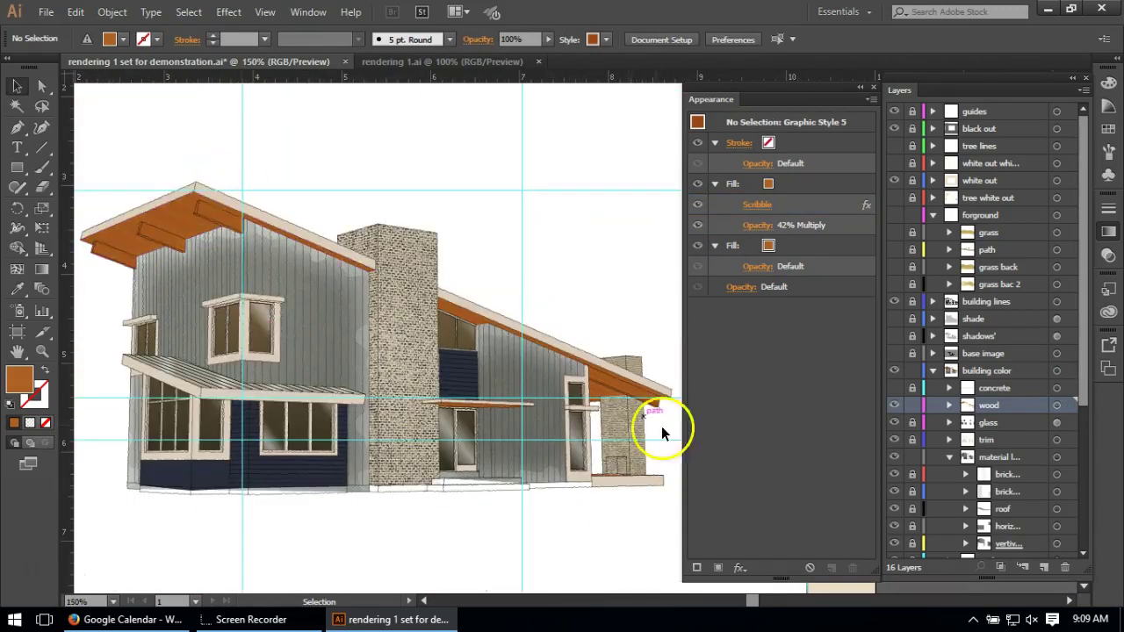
Lock the wood layer and show the concrete layer for the foundation and entry steps.
{"action": "left_click", "coordinate": [894, 404], "text": "alt"}
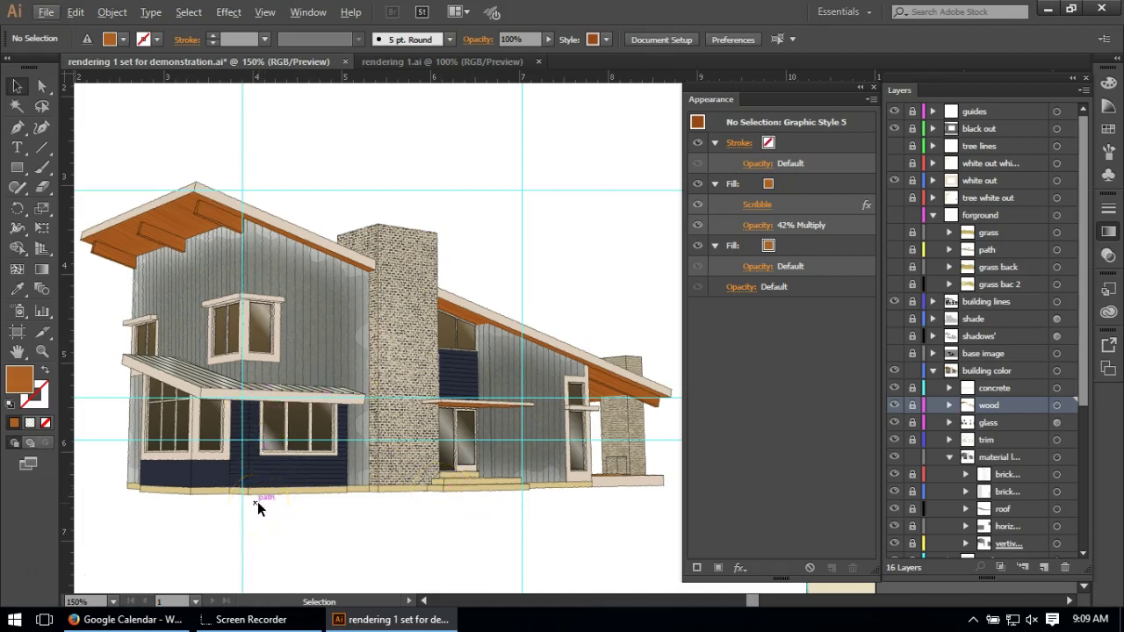
{"action": "scroll", "coordinate": [521, 488], "scroll_direction": "down", "scroll_amount": 2}
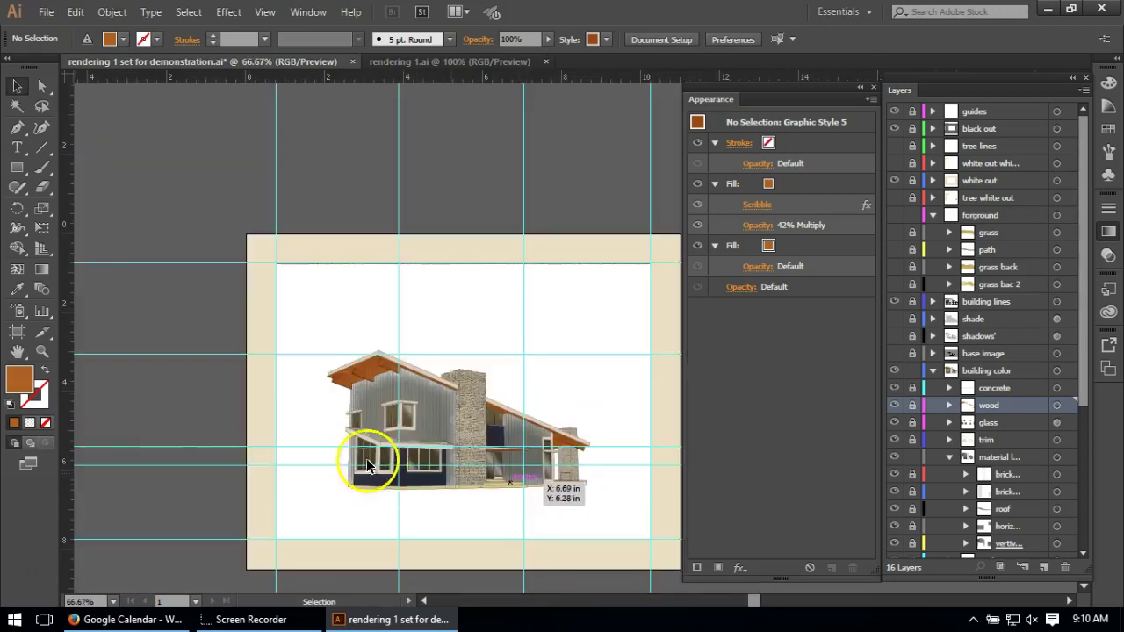
{"action": "scroll", "coordinate": [523, 531], "scroll_direction": "up", "scroll_amount": 1}
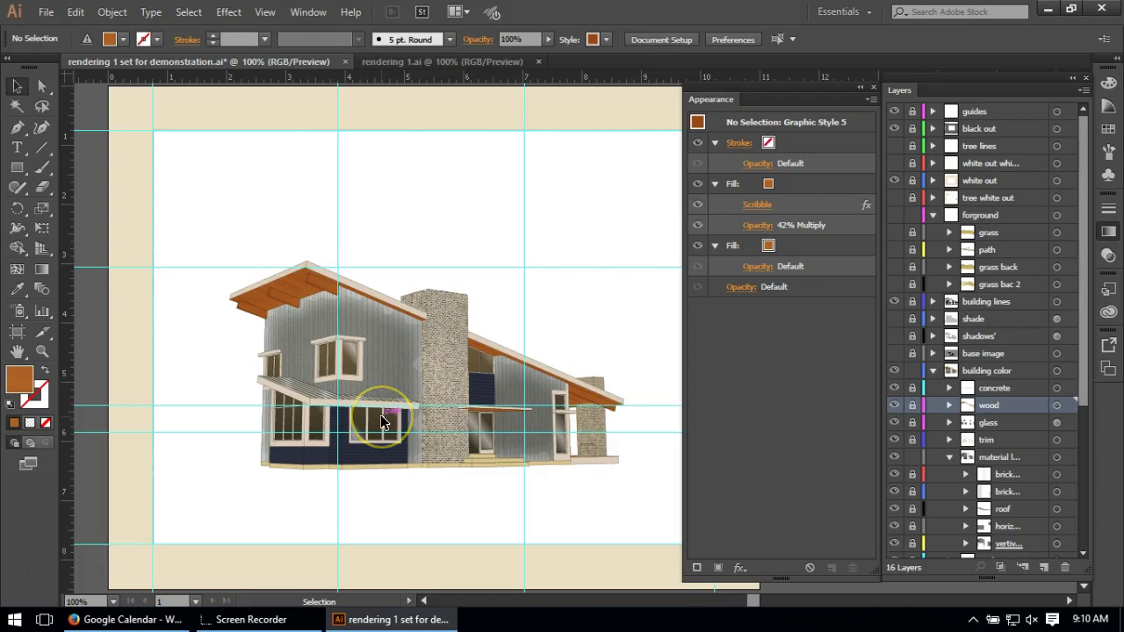
{"action": "left_click", "coordinate": [487, 406]}
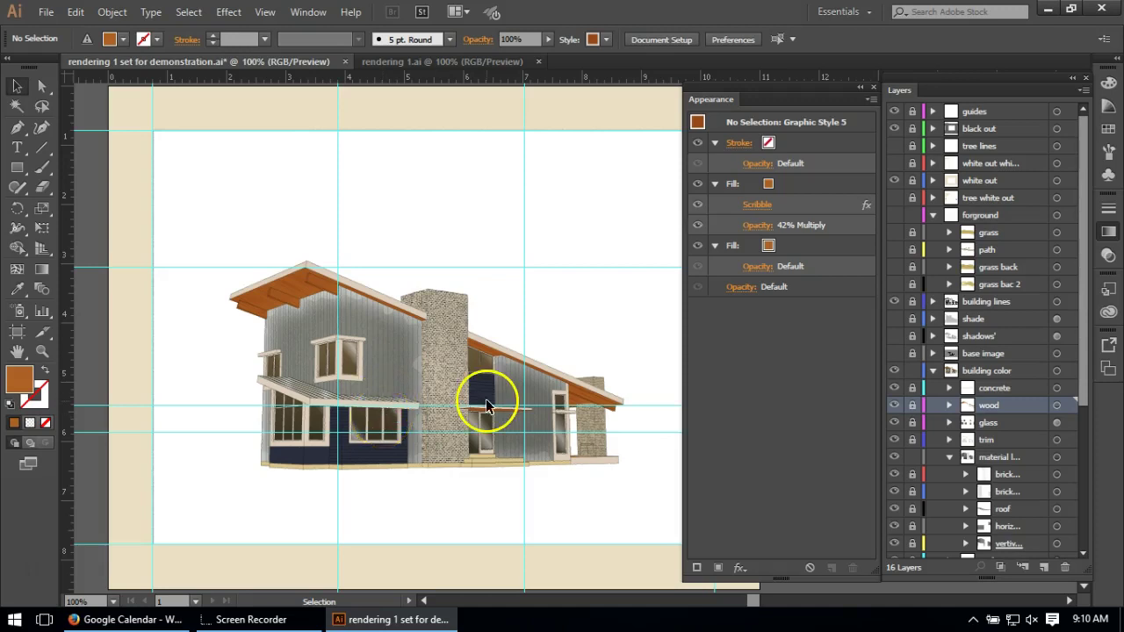
Make the shadows' layer visible to add cast shadows to the building.
{"action": "left_click", "coordinate": [894, 336]}
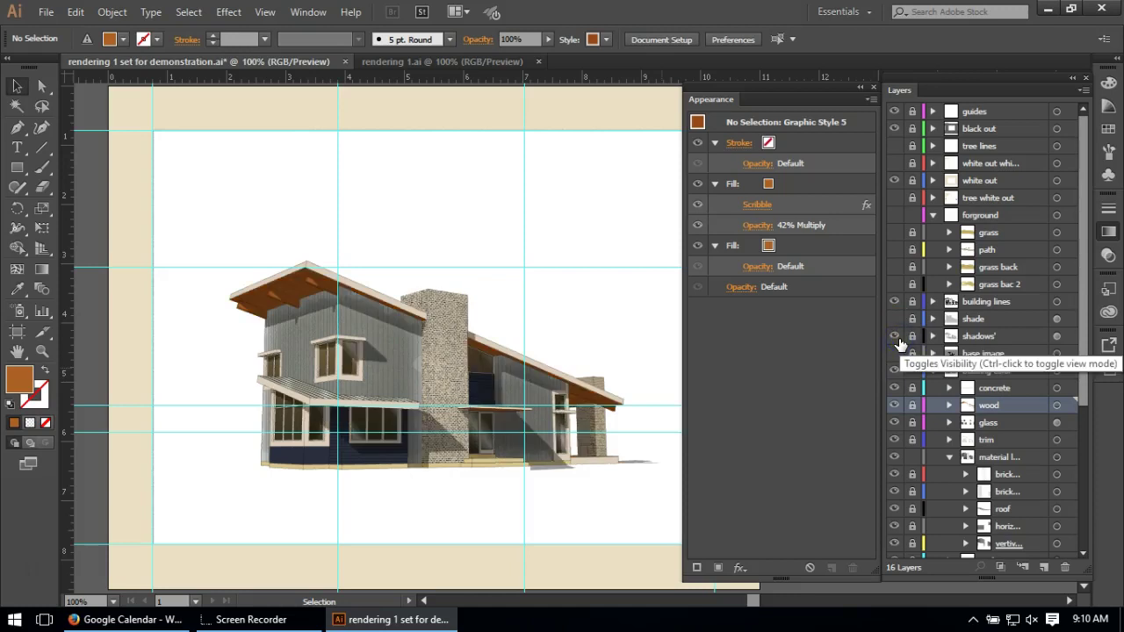
{"action": "left_click", "coordinate": [911, 336]}
{"action": "left_click", "coordinate": [845, 325]}
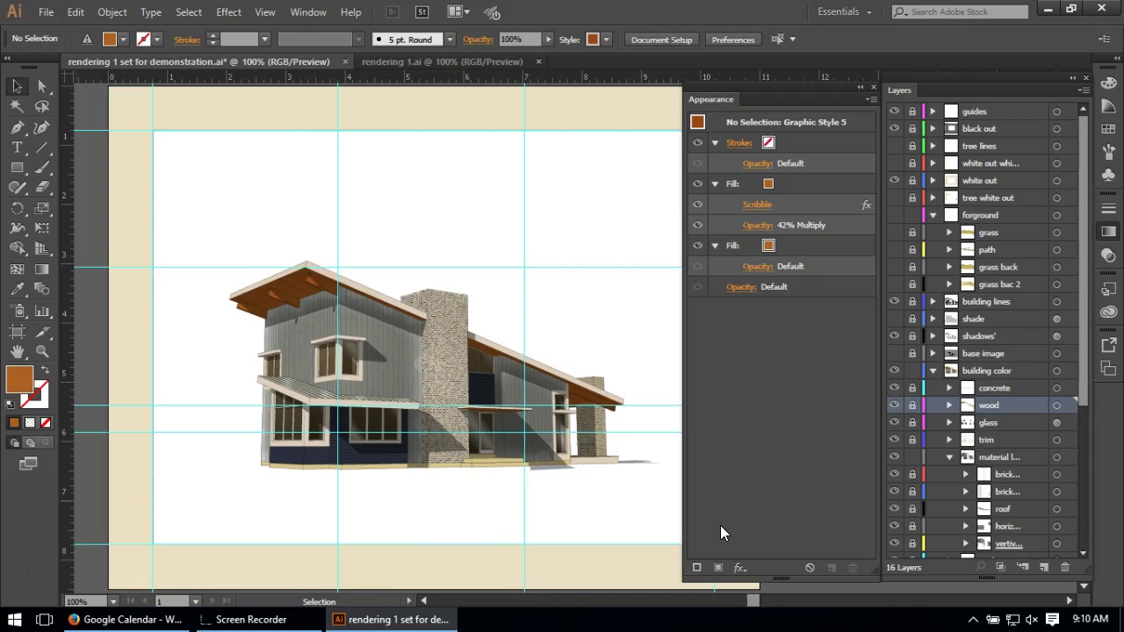
{"action": "left_click", "coordinate": [576, 505]}
{"action": "left_click", "coordinate": [676, 454]}
Make the shade layer visible and look over the shaded walls and roof undersides.
{"action": "left_click", "coordinate": [893, 320]}
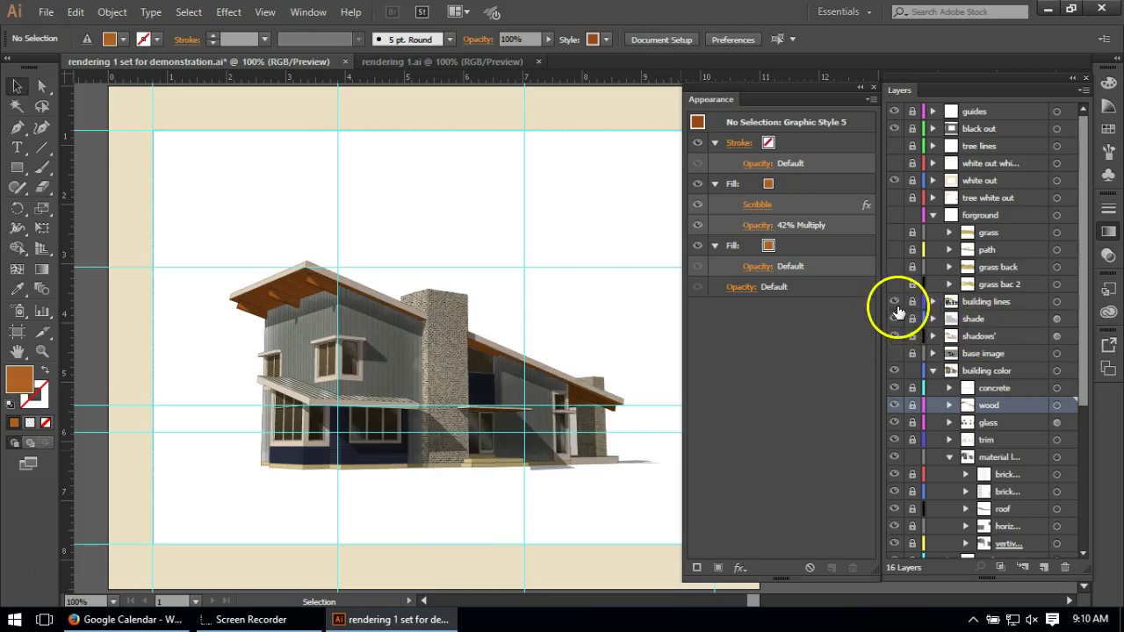
{"action": "scroll", "coordinate": [376, 389], "scroll_direction": "up", "scroll_amount": 1}
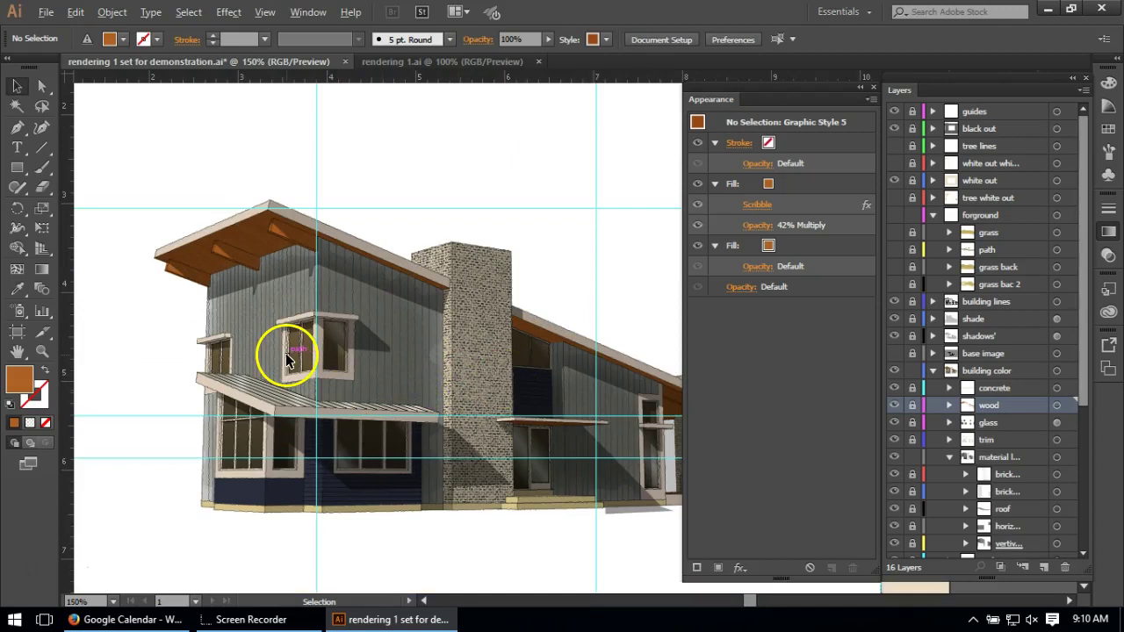
{"action": "scroll", "coordinate": [285, 352], "scroll_direction": "down", "scroll_amount": 1}
{"action": "scroll", "coordinate": [365, 350], "scroll_direction": "up", "scroll_amount": 1}
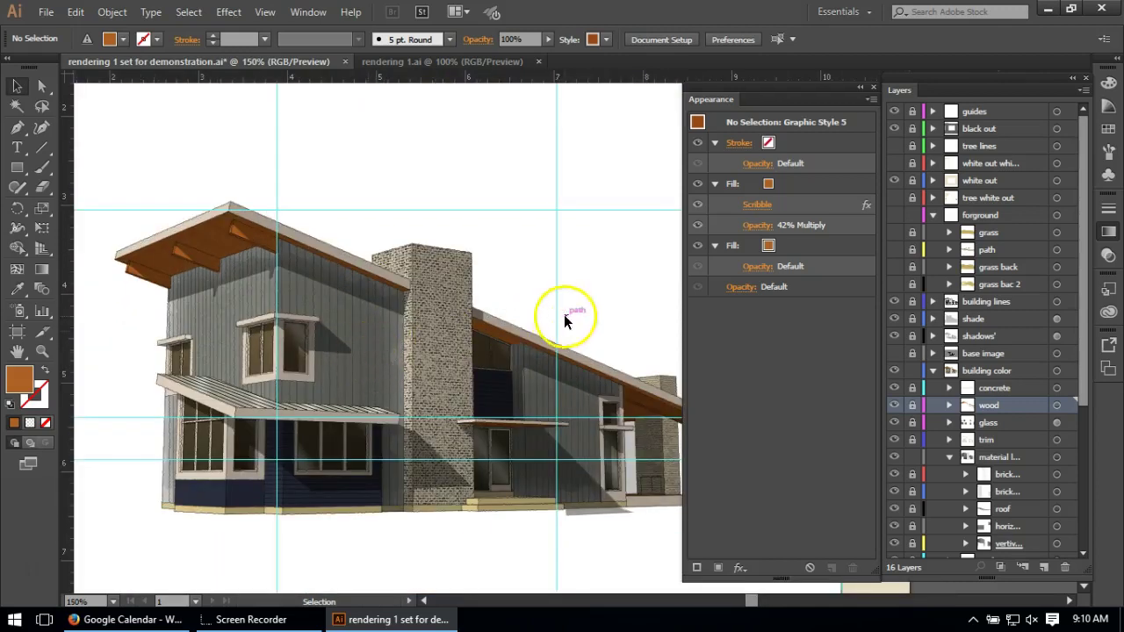
Hide the shade layer and show it again to compare the building without and with shading.
{"action": "left_click", "coordinate": [894, 335]}
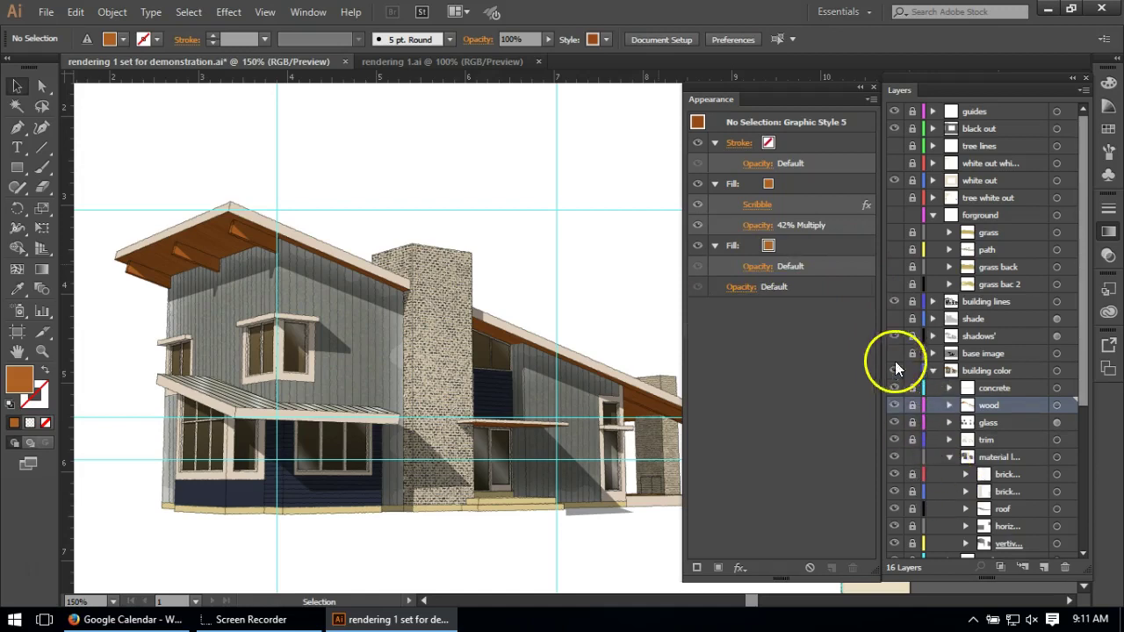
{"action": "left_click", "coordinate": [894, 319]}
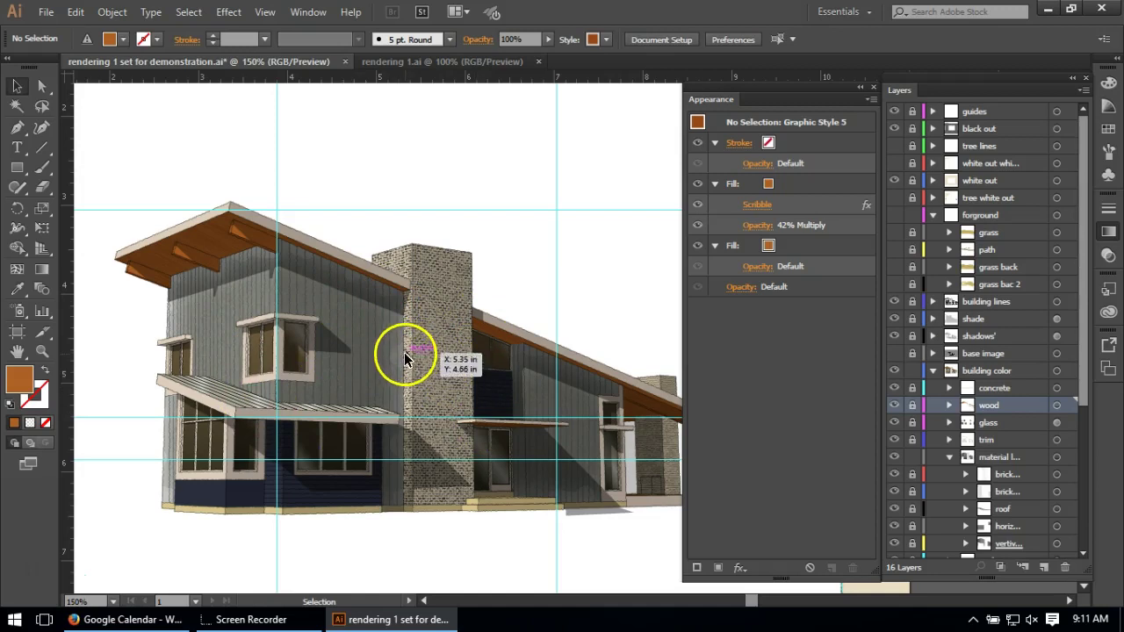
{"action": "left_click", "coordinate": [436, 369]}
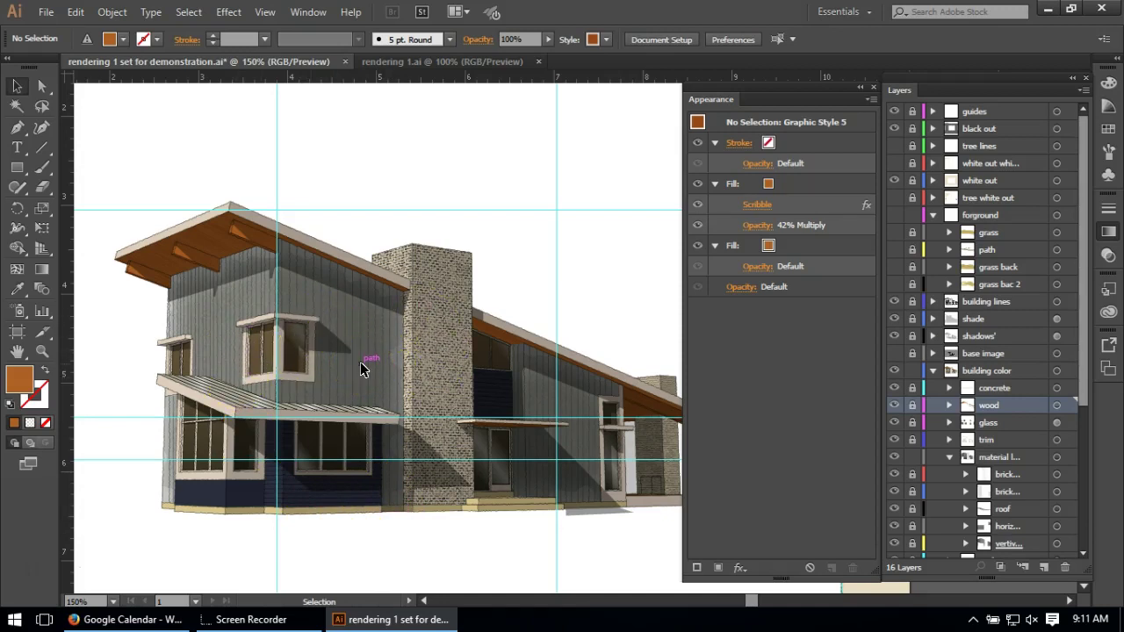
{"action": "left_click", "coordinate": [990, 412]}
{"action": "left_click", "coordinate": [325, 417]}
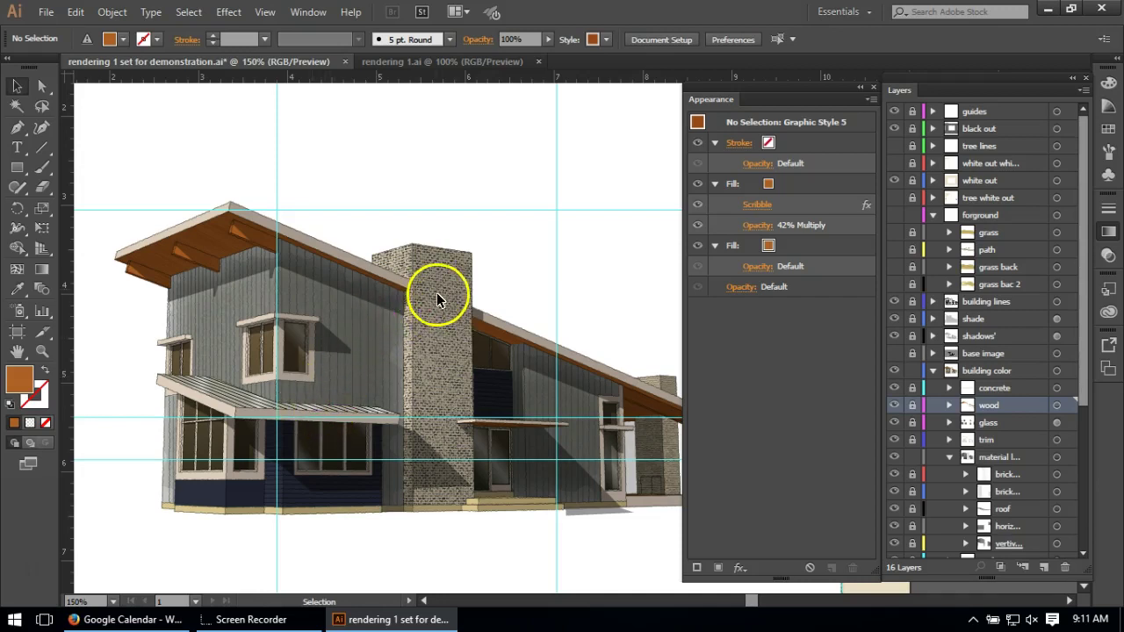
Show and unlock the sky layer, and select its gradient sky rectangle behind the house.
{"action": "left_click", "coordinate": [321, 178]}
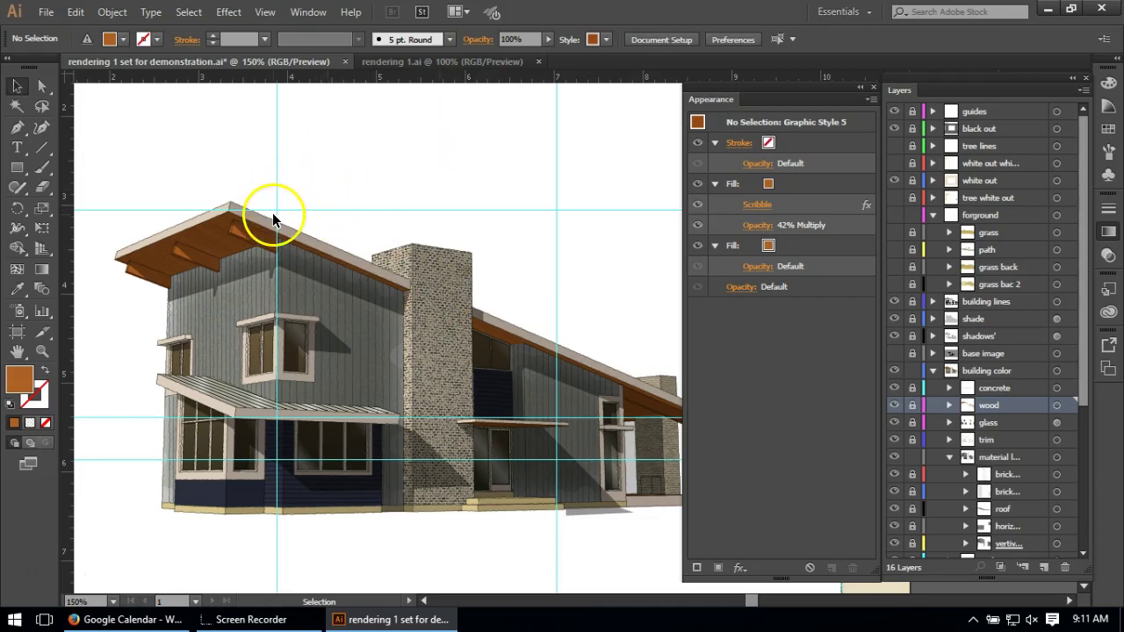
{"action": "scroll", "coordinate": [286, 270], "scroll_direction": "down", "scroll_amount": 1}
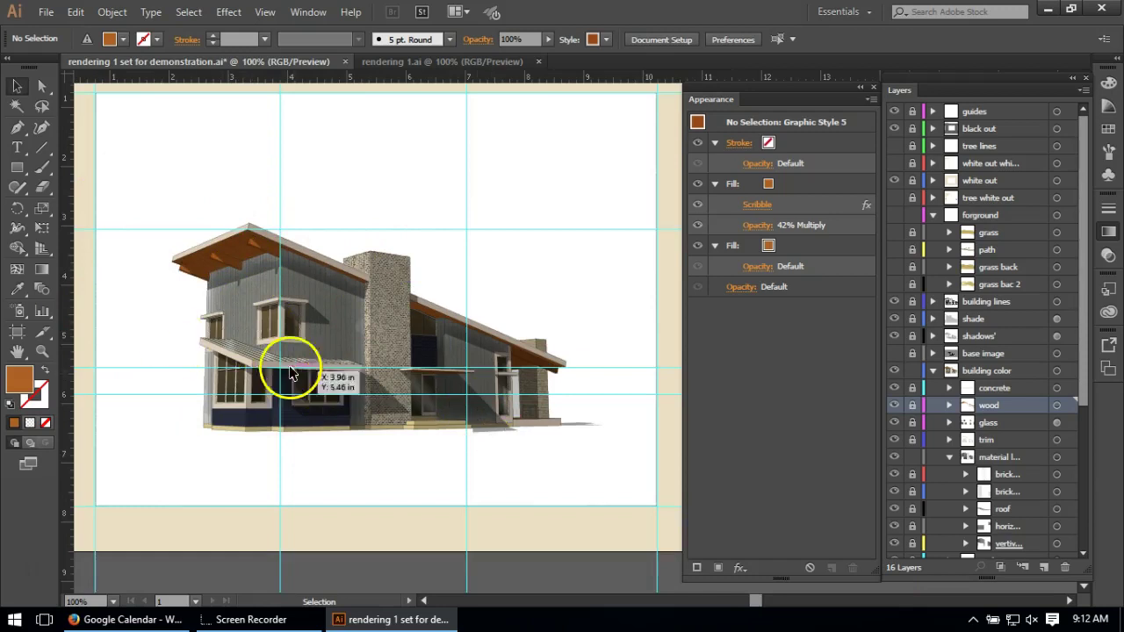
{"action": "scroll", "coordinate": [616, 425], "scroll_direction": "down", "scroll_amount": 1}
{"action": "scroll", "coordinate": [400, 380], "scroll_direction": "up", "scroll_amount": 1}
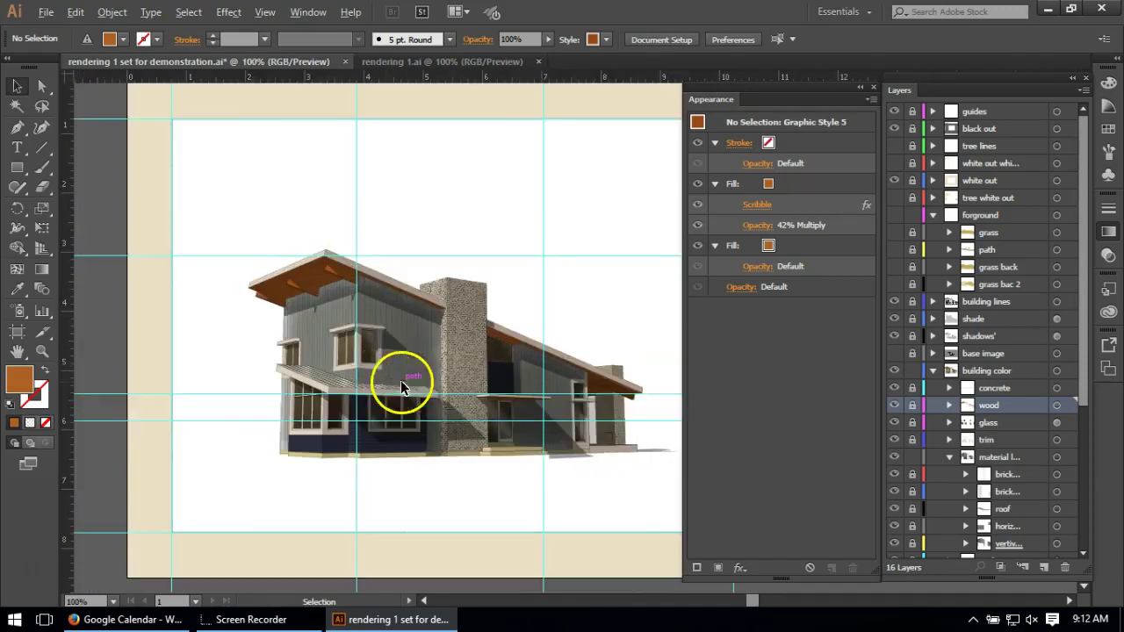
{"action": "scroll", "coordinate": [970, 421], "scroll_direction": "down", "scroll_amount": 1}
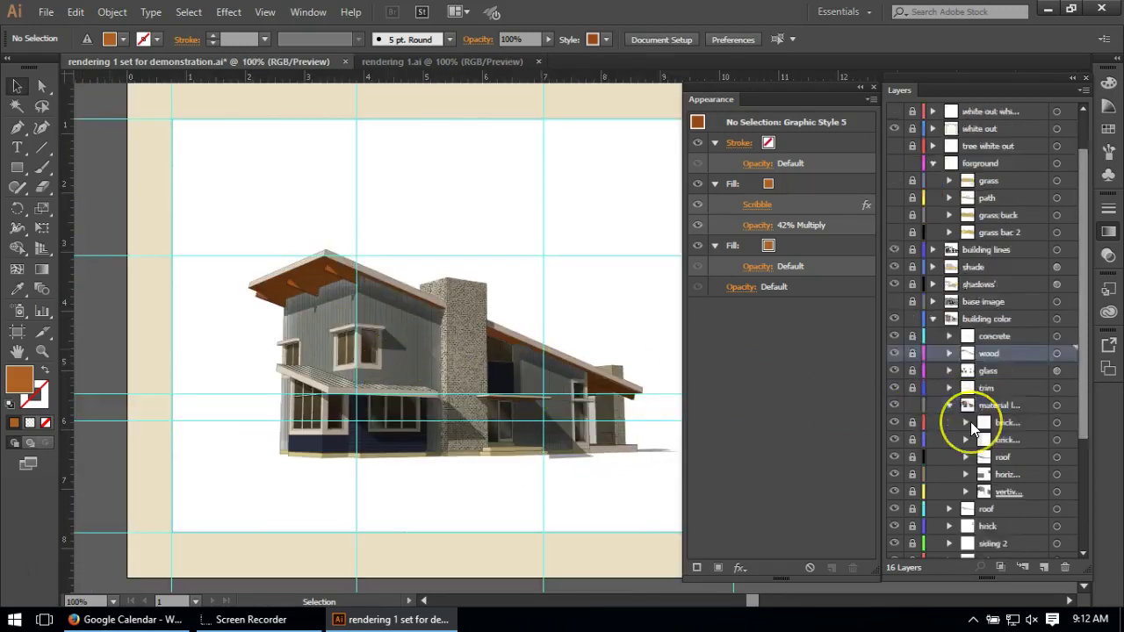
{"action": "scroll", "coordinate": [970, 421], "scroll_direction": "down", "scroll_amount": 3}
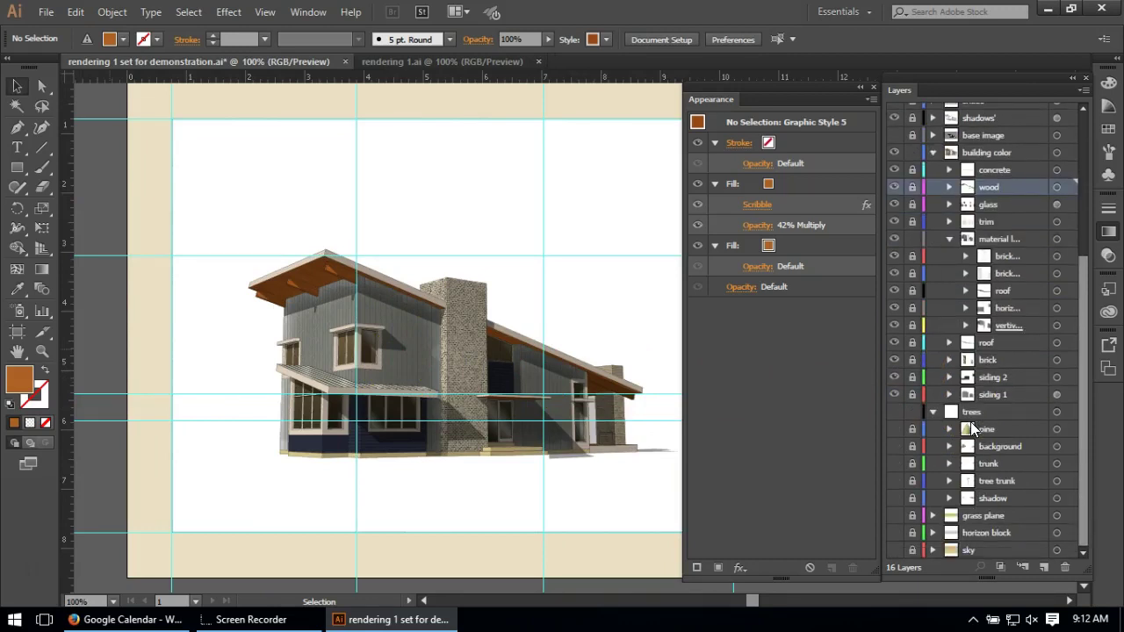
{"action": "left_click", "coordinate": [893, 551]}
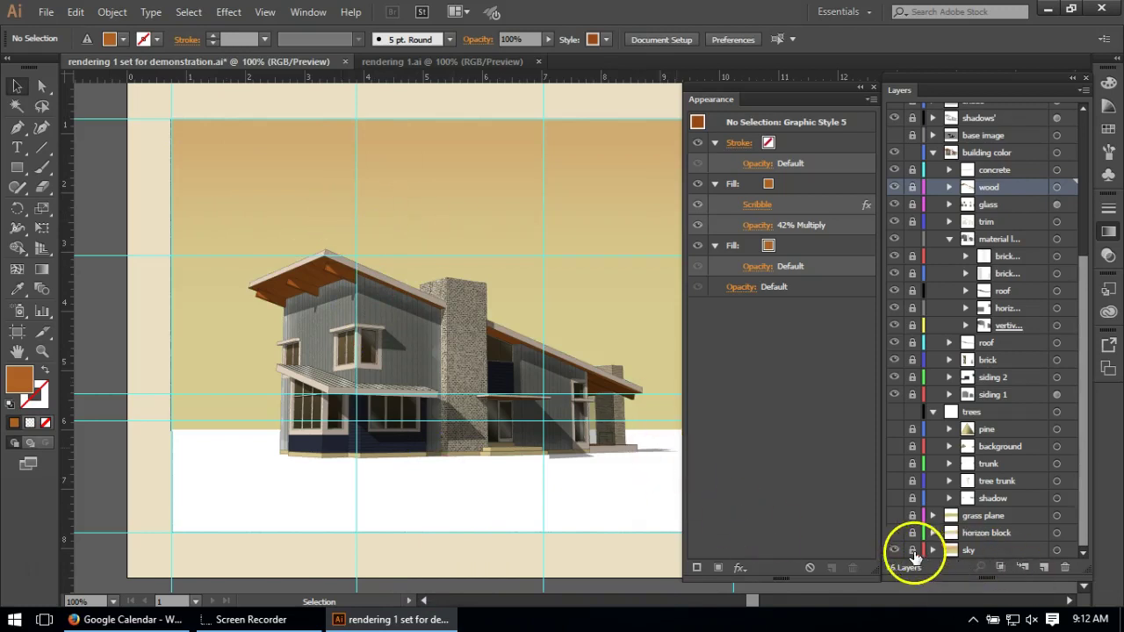
{"action": "left_click", "coordinate": [620, 225]}
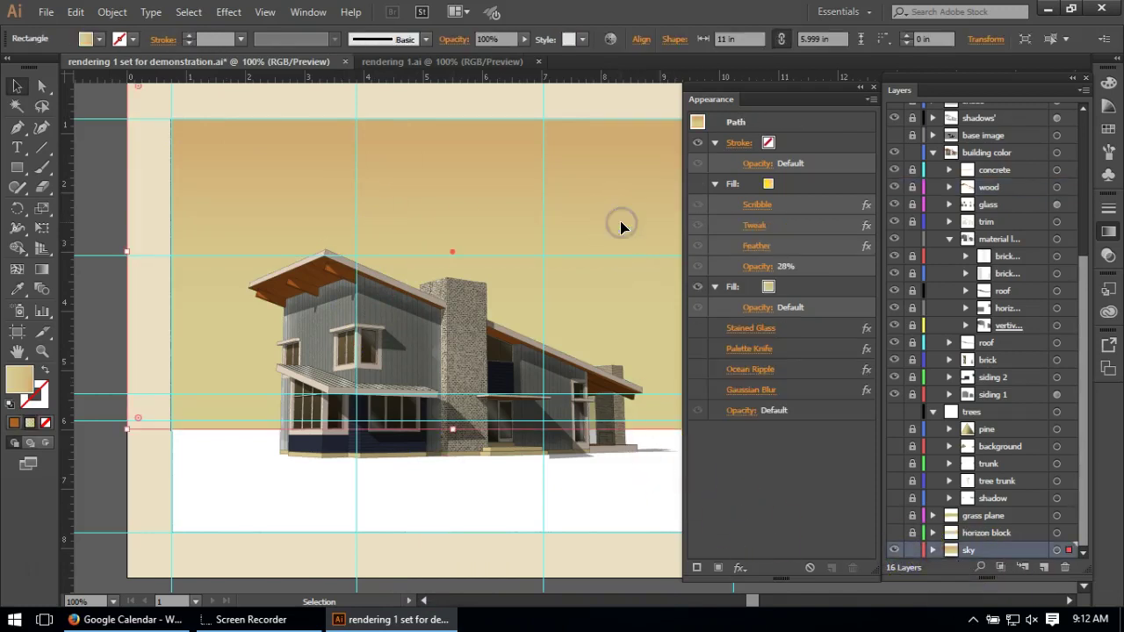
{"action": "left_click", "coordinate": [620, 220]}
Turn on the Stained Glass, Palette Knife and Ocean Ripple effects on the sky rectangle.
{"action": "left_click", "coordinate": [763, 487]}
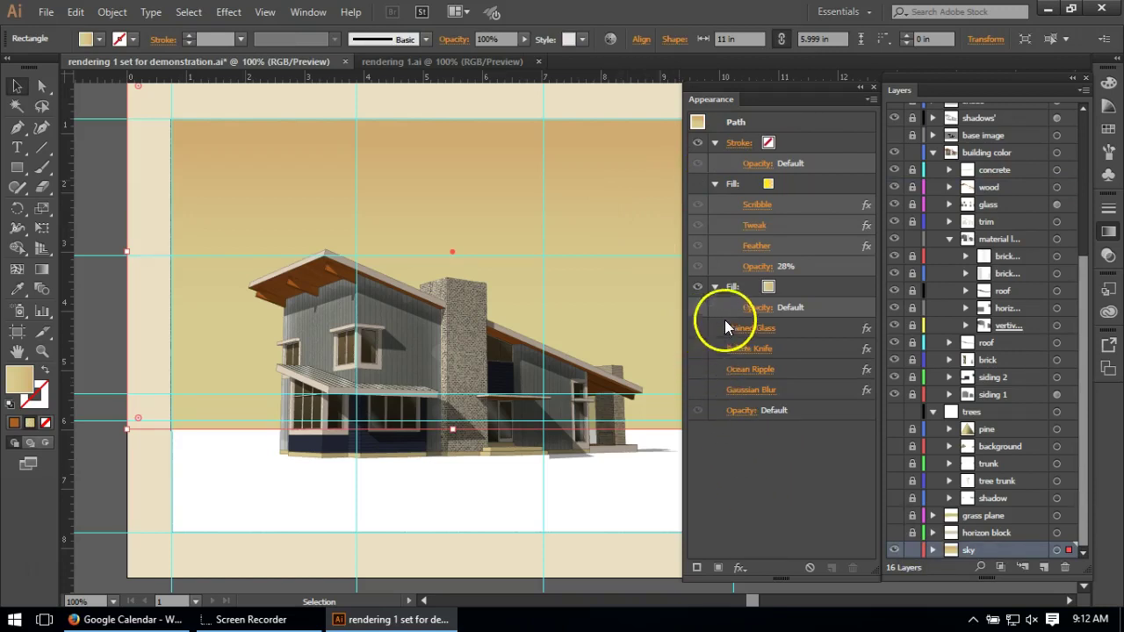
{"action": "left_click", "coordinate": [695, 329]}
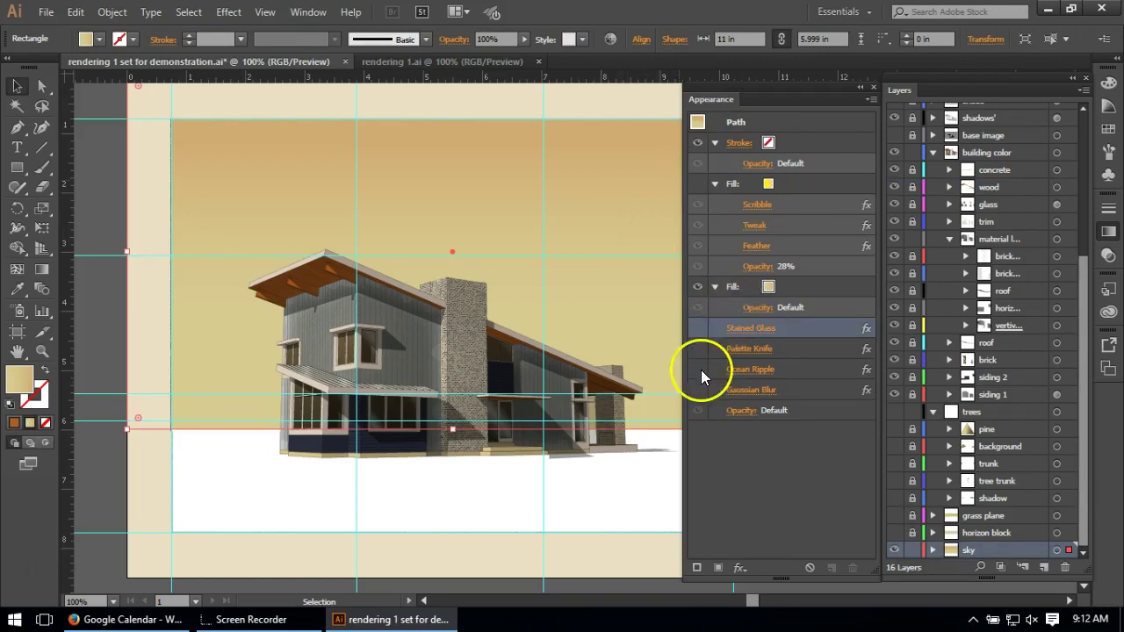
{"action": "left_click", "coordinate": [700, 370]}
{"action": "left_click", "coordinate": [694, 395]}
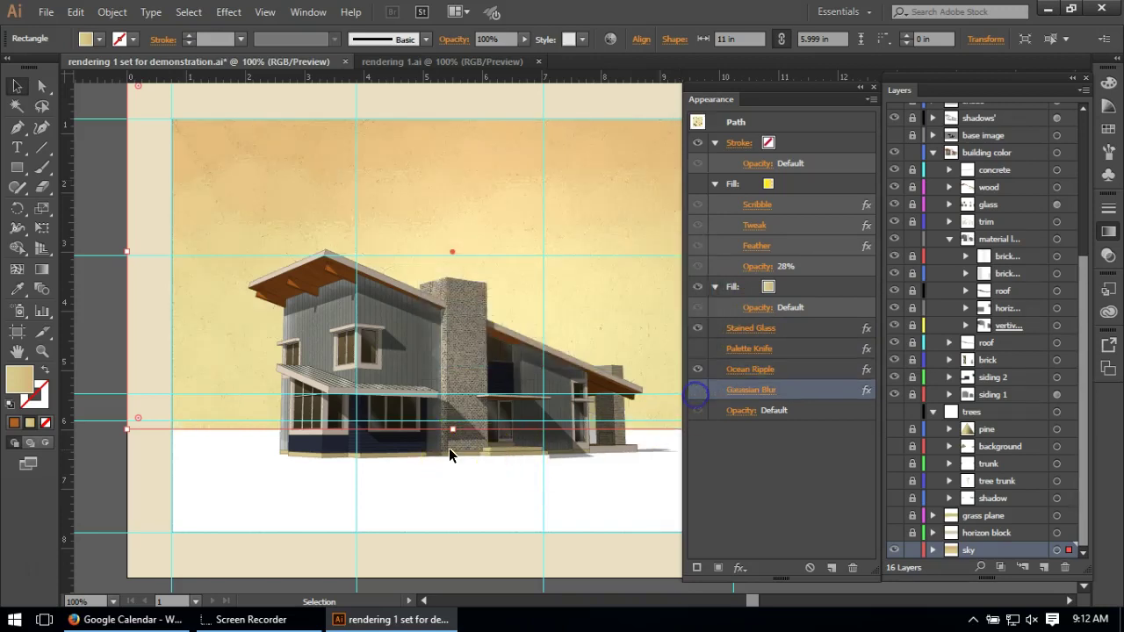
{"action": "left_click", "coordinate": [707, 350]}
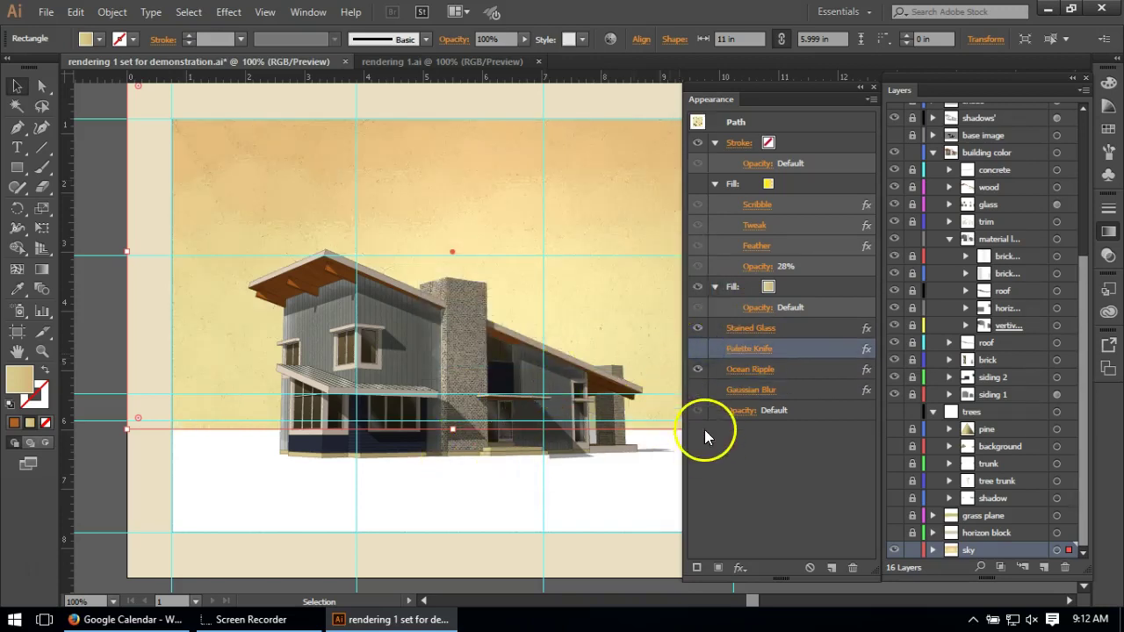
{"action": "left_click", "coordinate": [696, 369]}
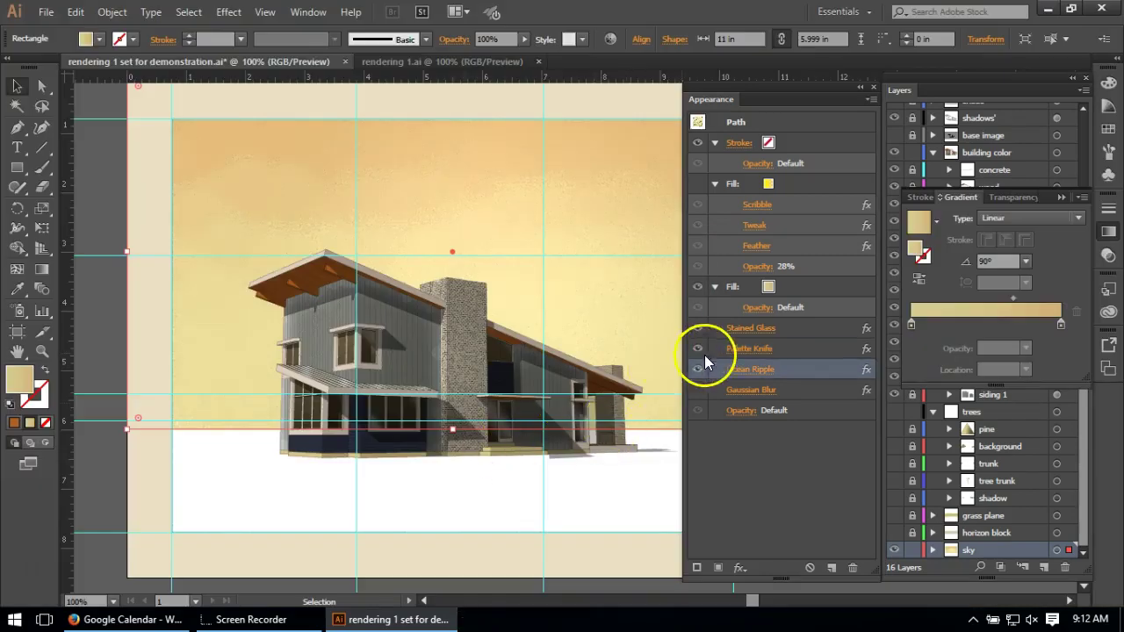
Turn off the sky's Ocean Ripple effect to examine the Stained Glass and Palette Knife effects alone.
{"action": "left_click", "coordinate": [701, 361]}
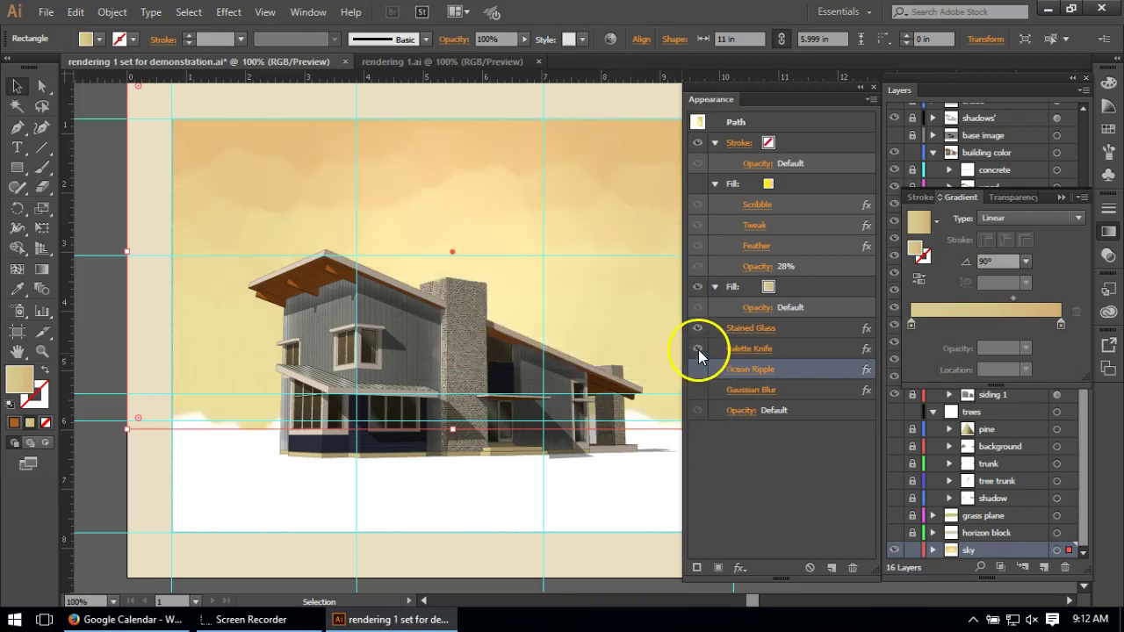
{"action": "left_click", "coordinate": [697, 349]}
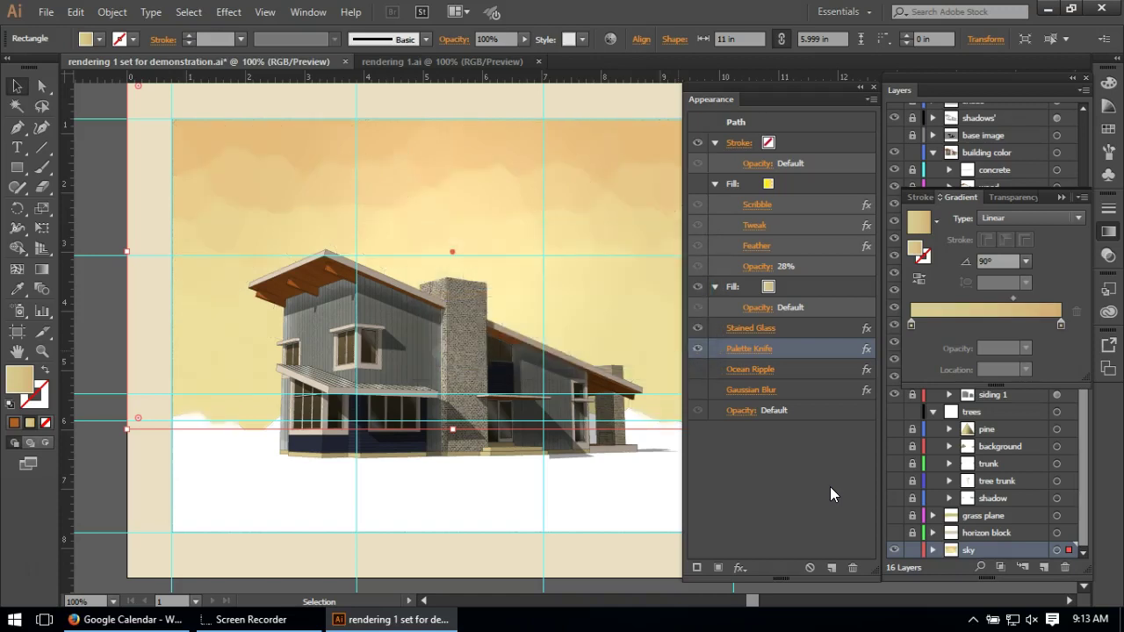
{"action": "left_click", "coordinate": [319, 207]}
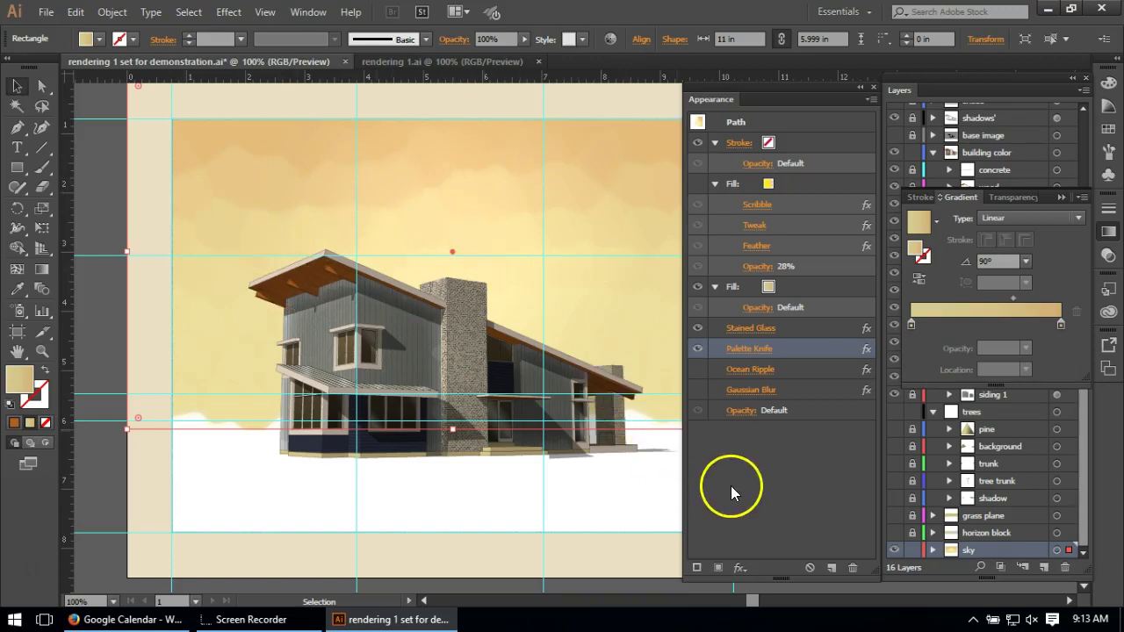
Turn the sky's Ocean Ripple effect back on and enable its Gaussian Blur effect.
{"action": "left_click", "coordinate": [698, 367]}
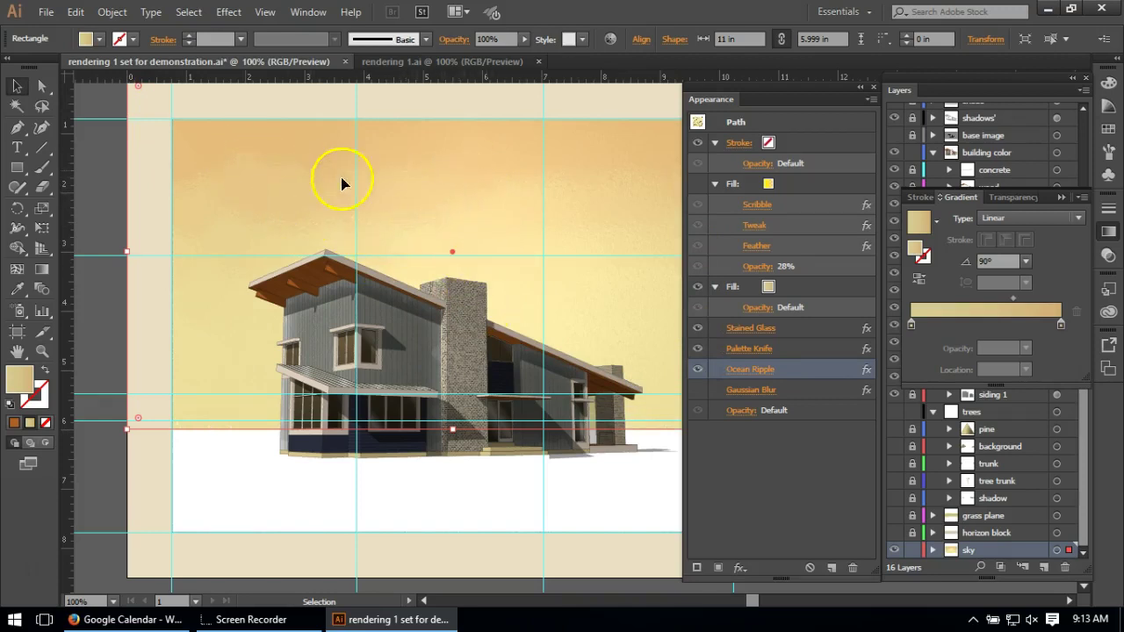
{"action": "left_click", "coordinate": [702, 390]}
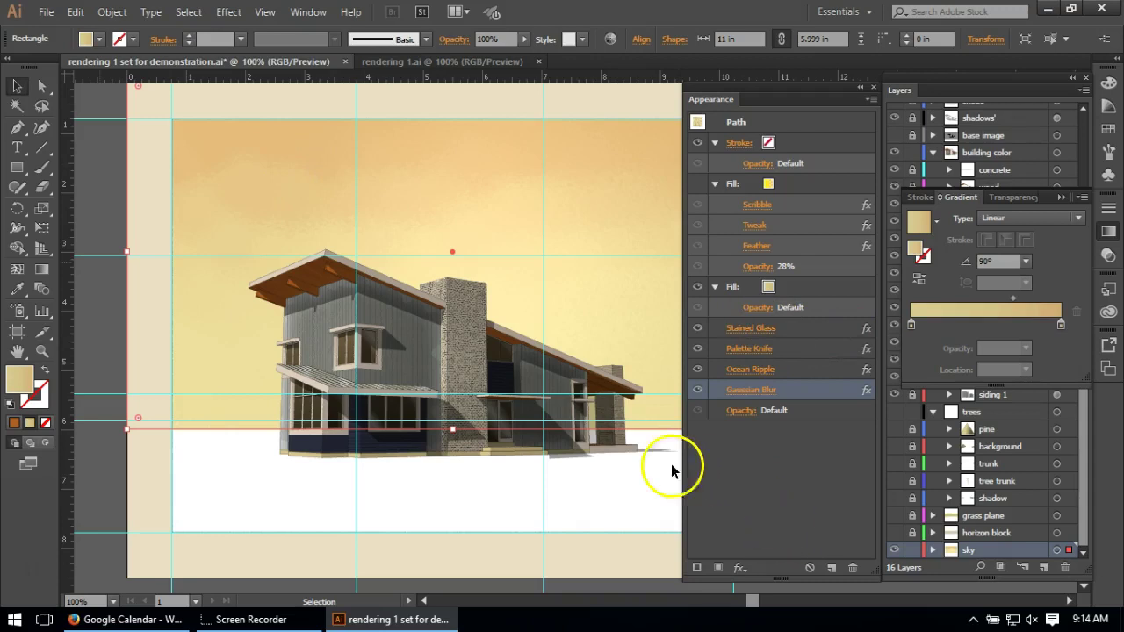
{"action": "scroll", "coordinate": [220, 376], "scroll_direction": "down", "scroll_amount": 1}
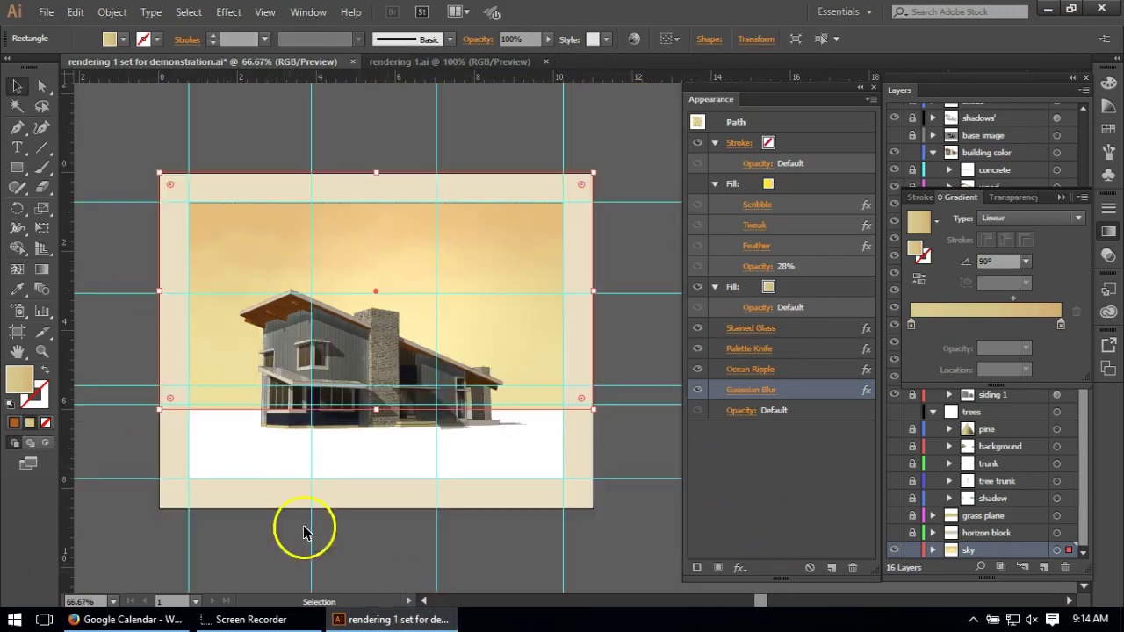
{"action": "scroll", "coordinate": [309, 375], "scroll_direction": "up", "scroll_amount": 1}
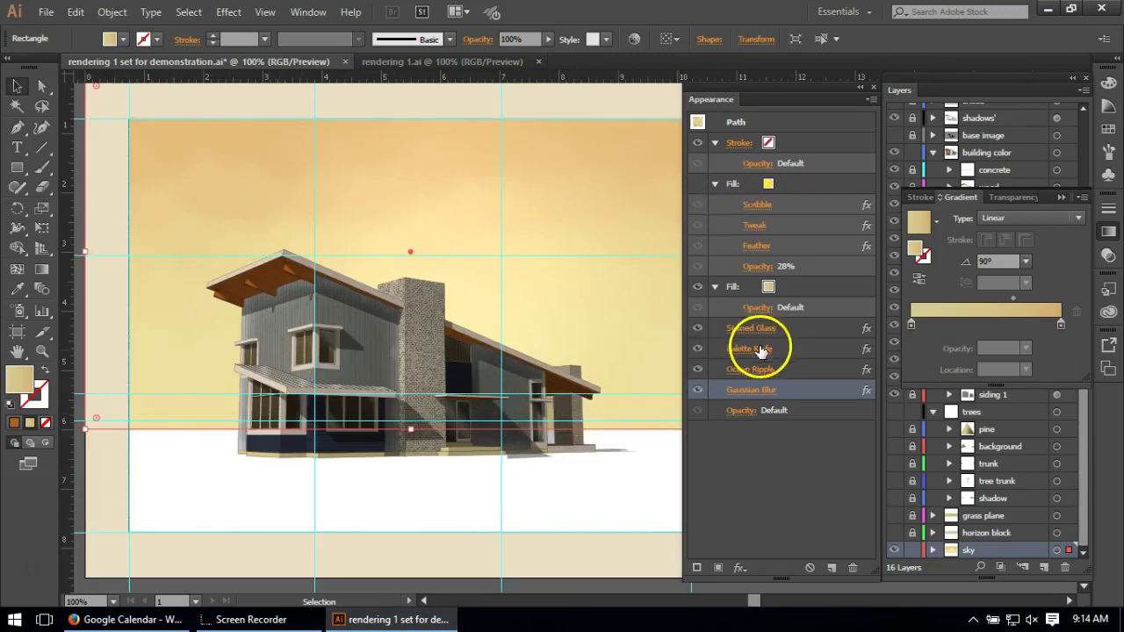
Turn on the sky's yellow gradient fill with its Scribble, Tweak and Feather effects at 28% opacity.
{"action": "left_click", "coordinate": [801, 295]}
{"action": "left_click", "coordinate": [360, 184]}
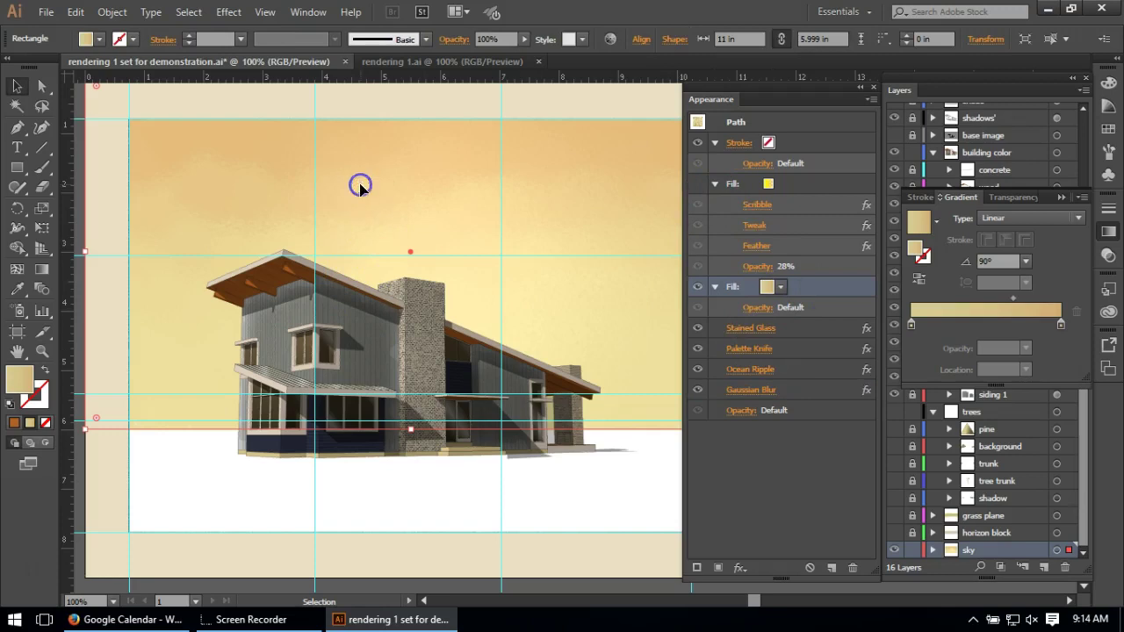
{"action": "left_click", "coordinate": [795, 183]}
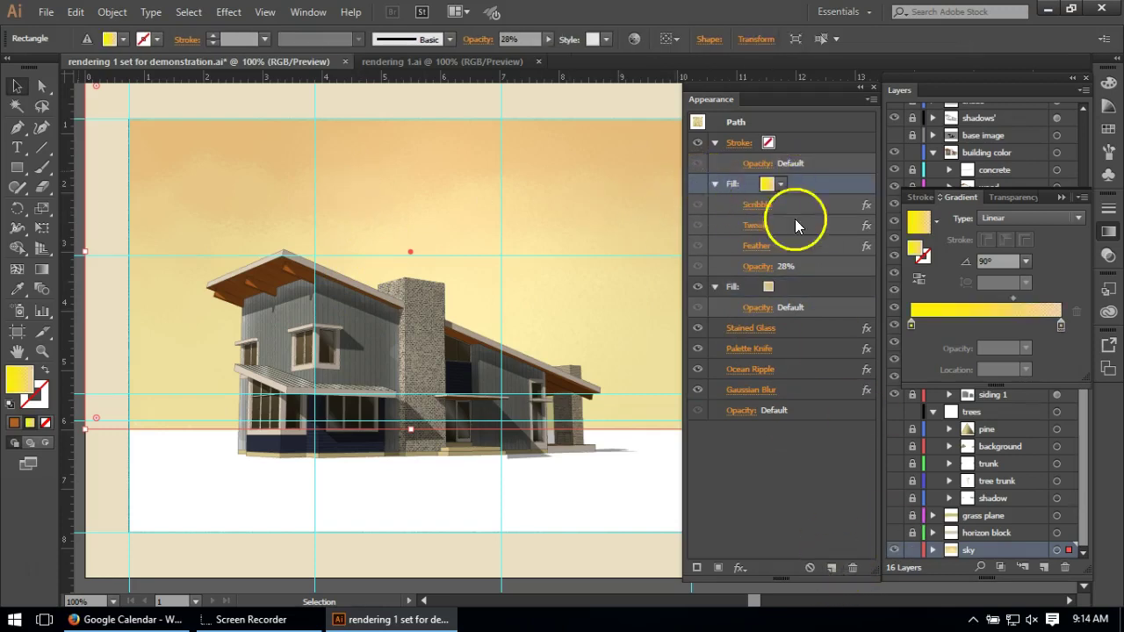
{"action": "left_click", "coordinate": [698, 184]}
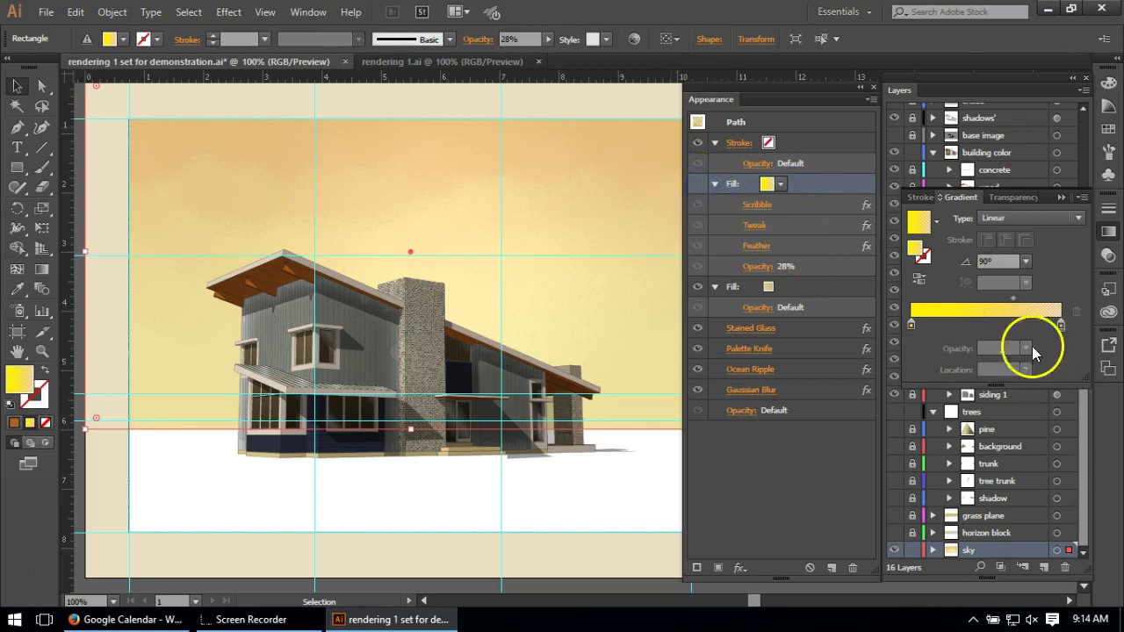
{"action": "left_click", "coordinate": [1021, 321]}
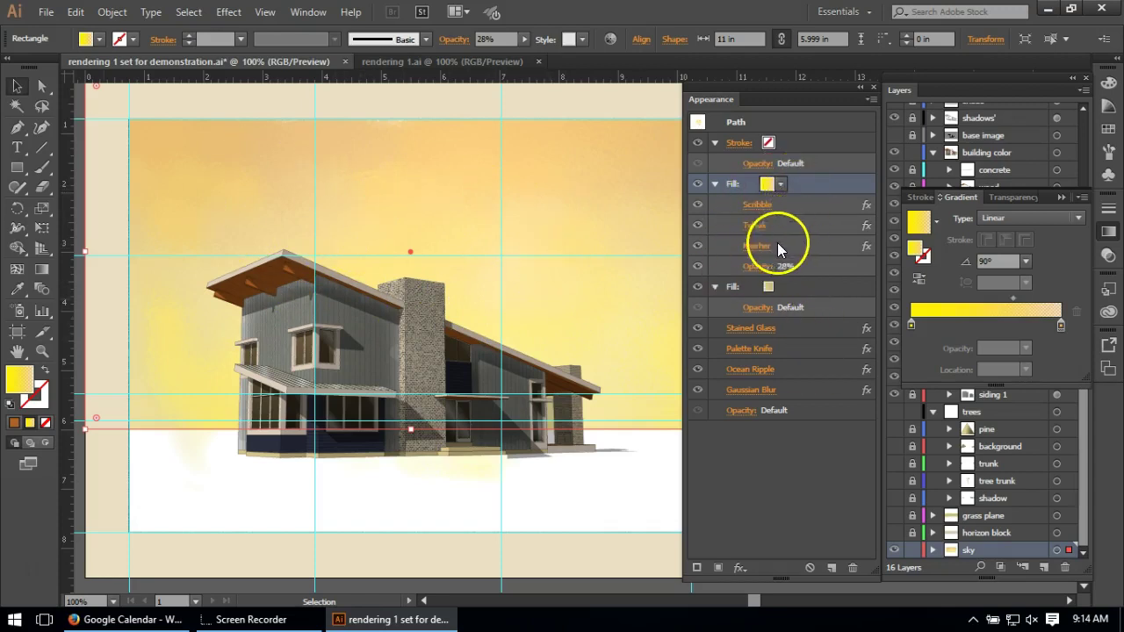
Turn off the yellow fill's Feather effect and hide the sky's tan base fill to isolate the scribble.
{"action": "left_click", "coordinate": [699, 245]}
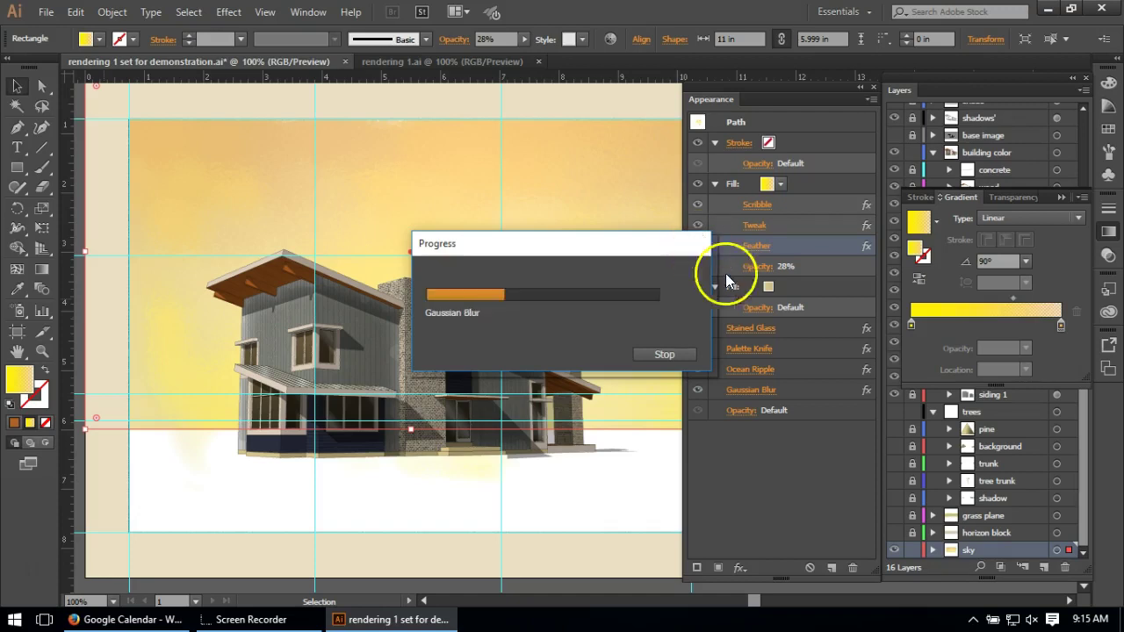
{"action": "left_click", "coordinate": [697, 286]}
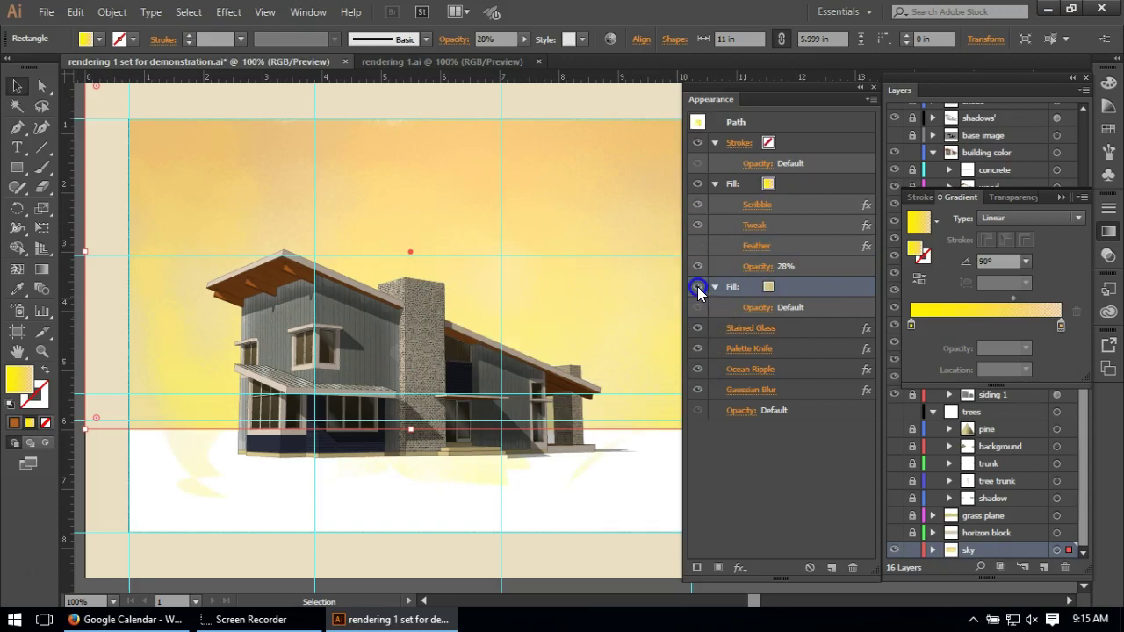
{"action": "left_click", "coordinate": [739, 400]}
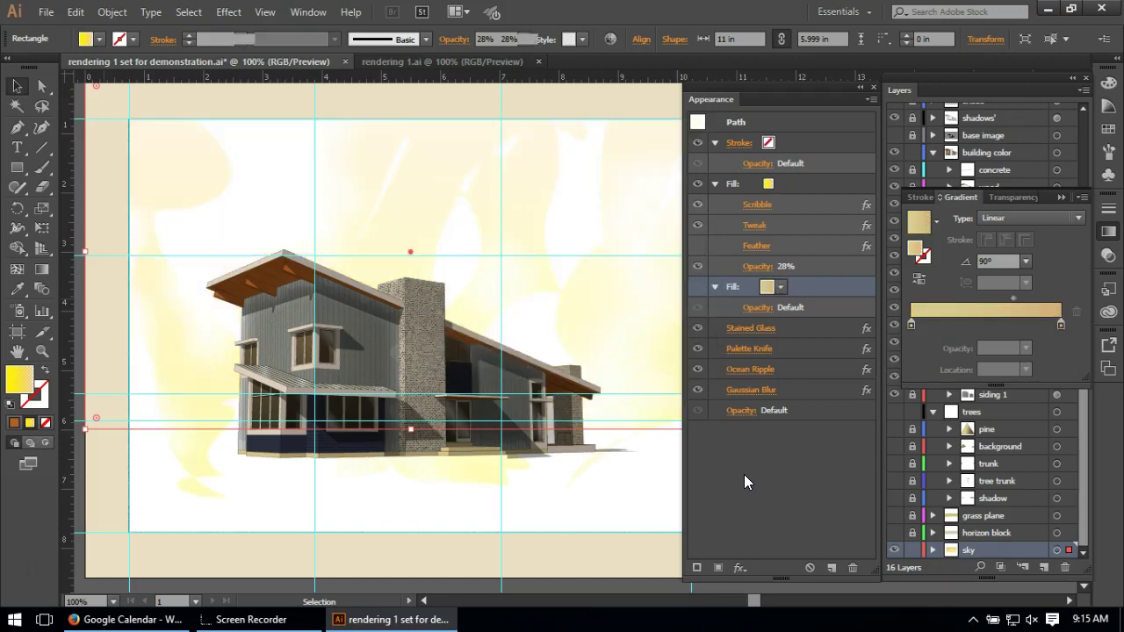
Turn off the yellow fill's Tweak effect to examine the plain scribble strokes.
{"action": "left_click", "coordinate": [691, 226]}
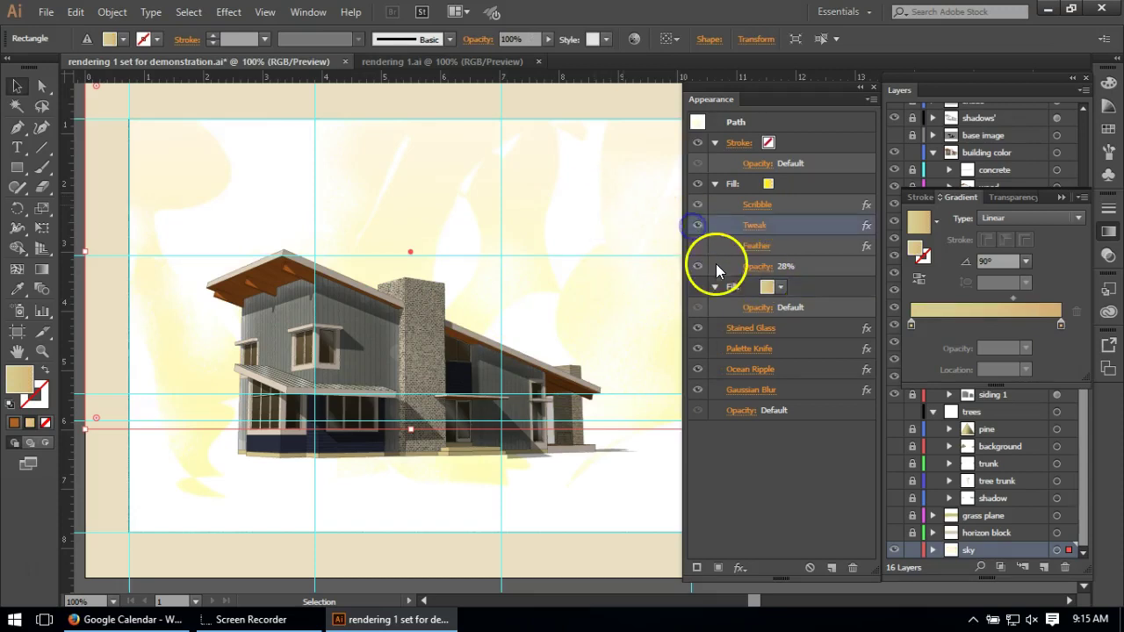
{"action": "left_click", "coordinate": [697, 205]}
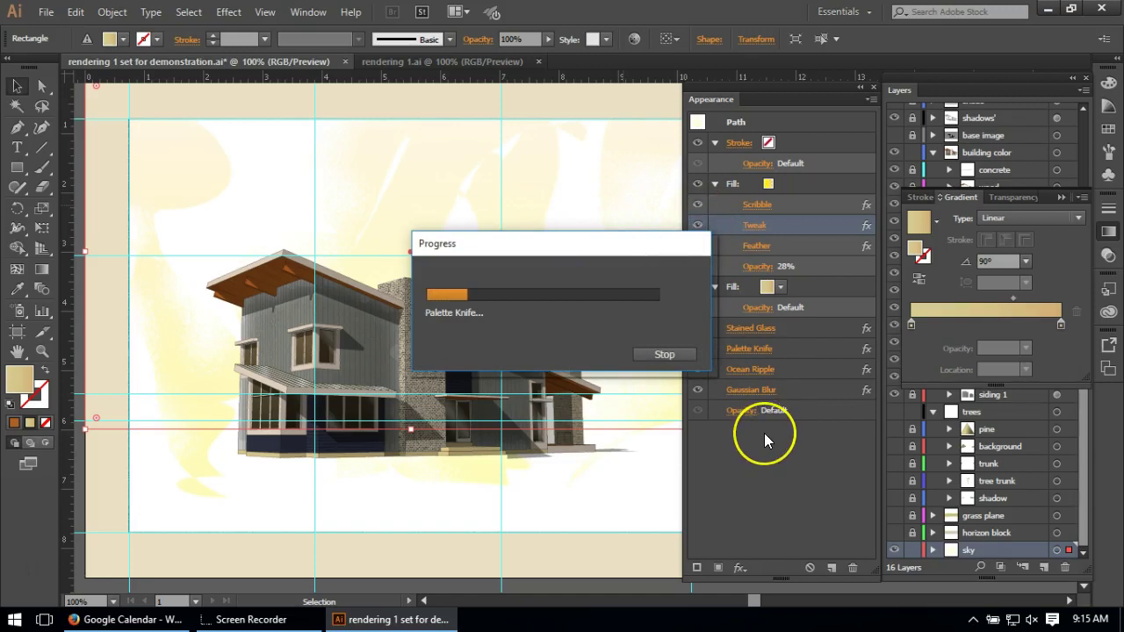
{"action": "left_click", "coordinate": [740, 470]}
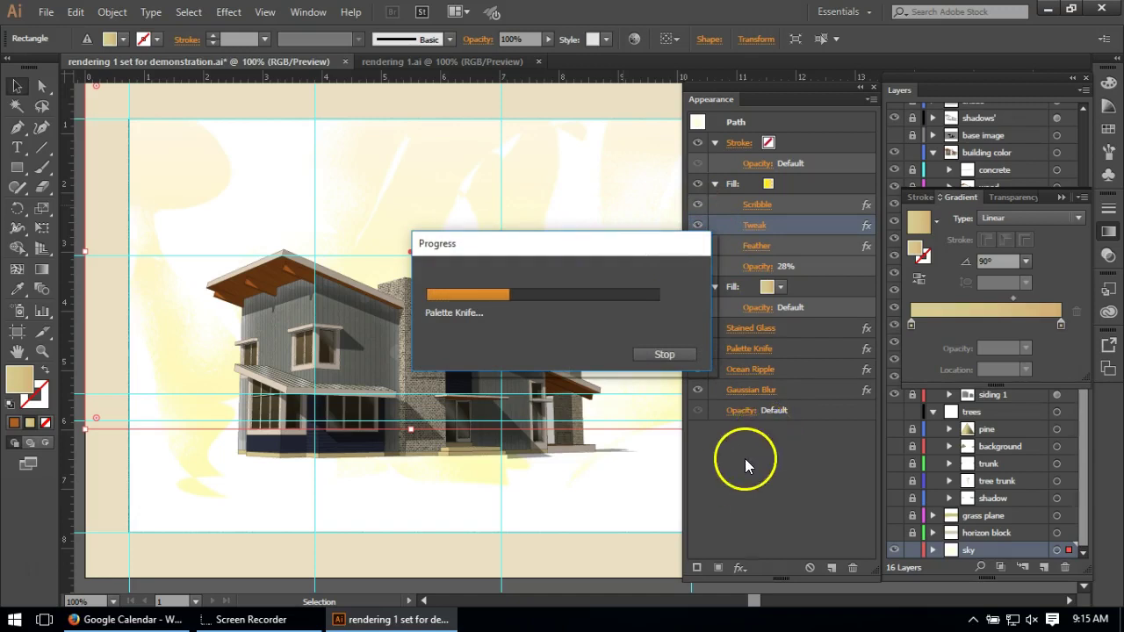
{"action": "left_click", "coordinate": [629, 363]}
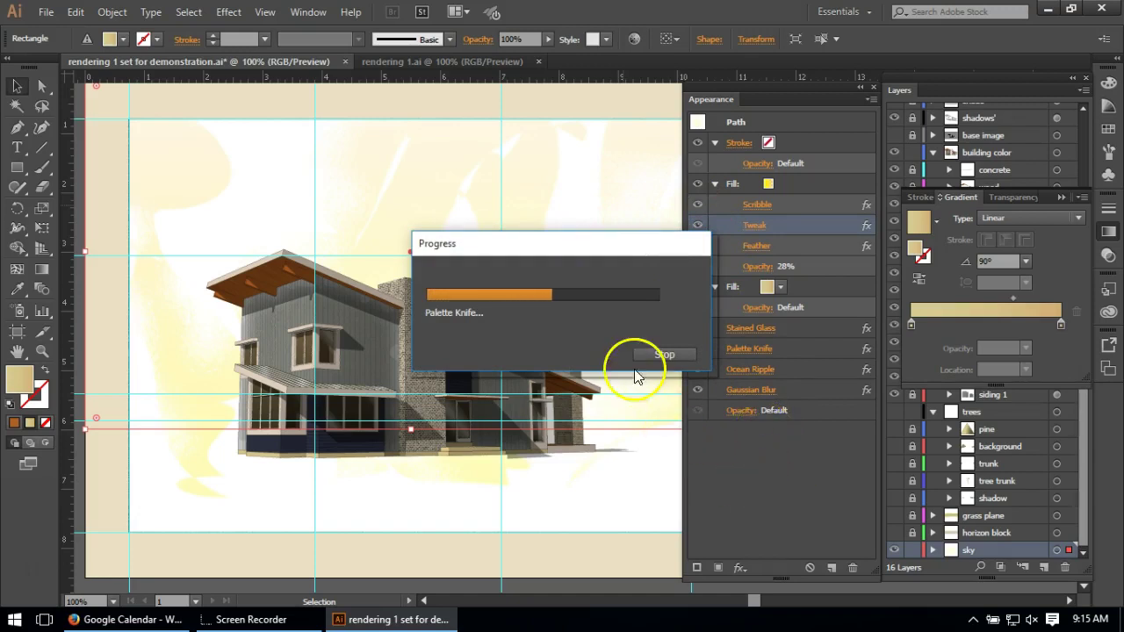
{"action": "left_click", "coordinate": [439, 246]}
{"action": "left_click", "coordinate": [447, 188]}
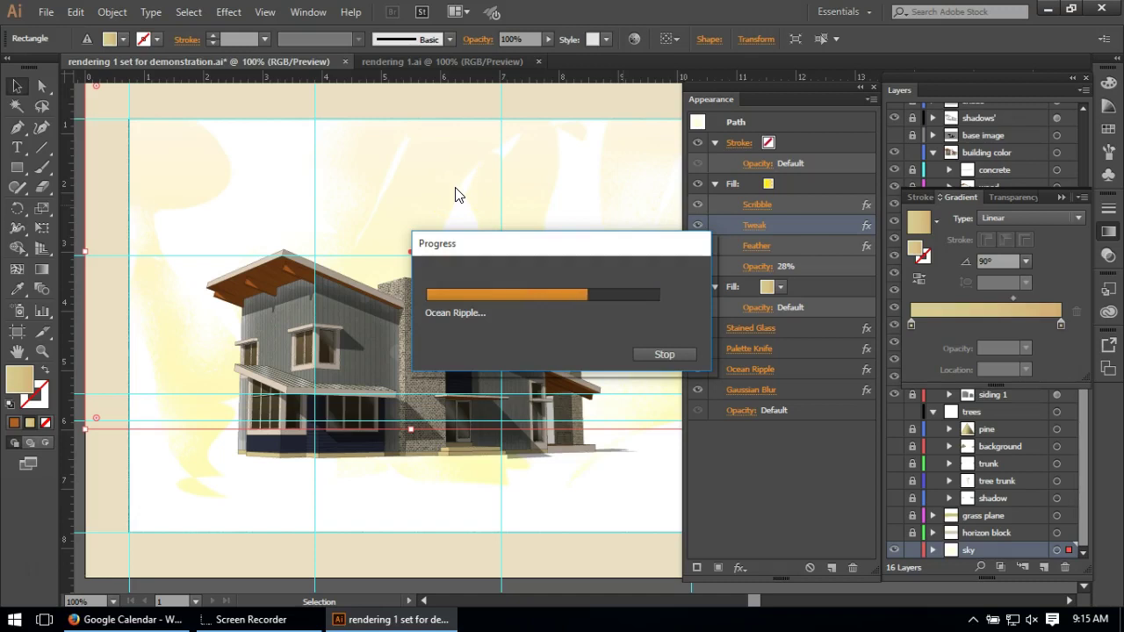
{"action": "left_click", "coordinate": [449, 241]}
{"action": "left_click", "coordinate": [734, 240]}
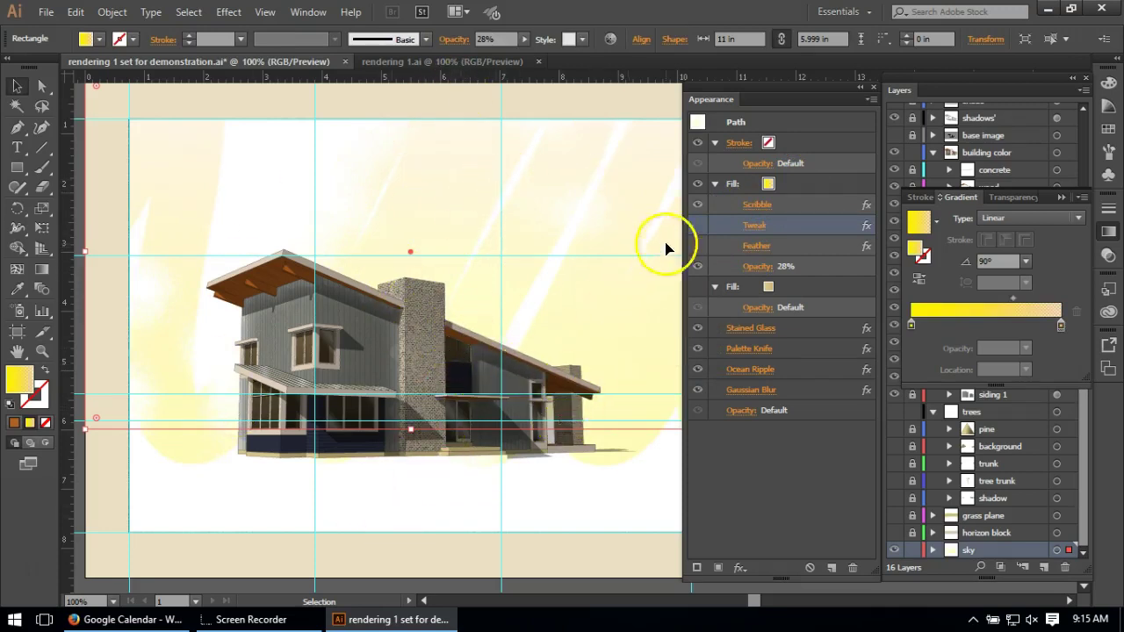
Turn the Tweak and Feather effects back on for the sky's yellow scribble fill.
{"action": "left_click", "coordinate": [703, 228]}
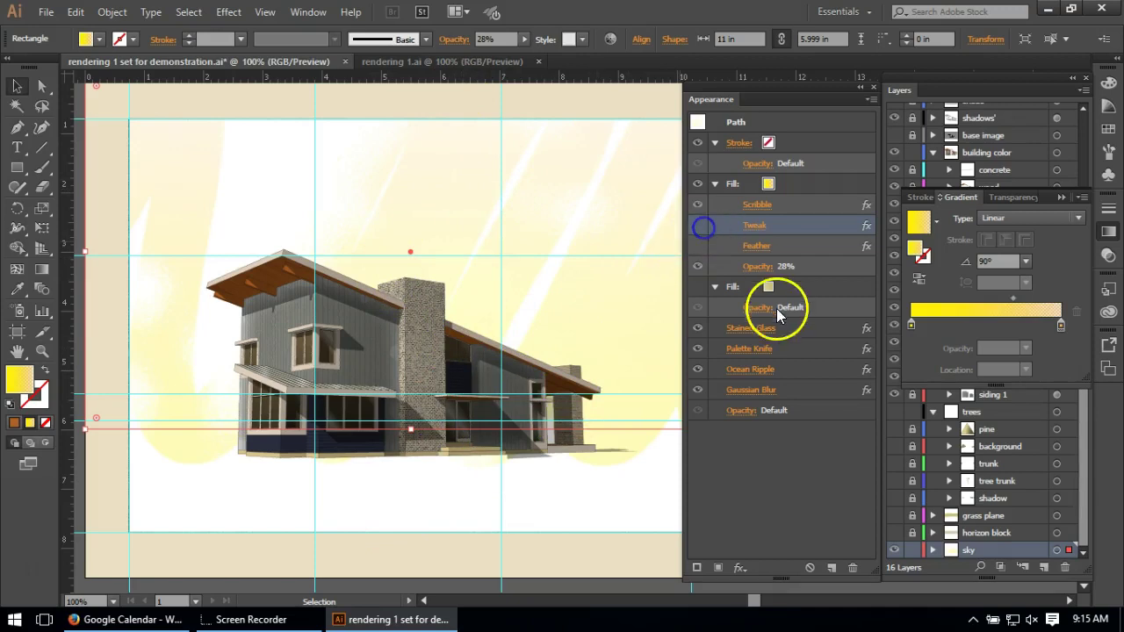
{"action": "left_click", "coordinate": [756, 486]}
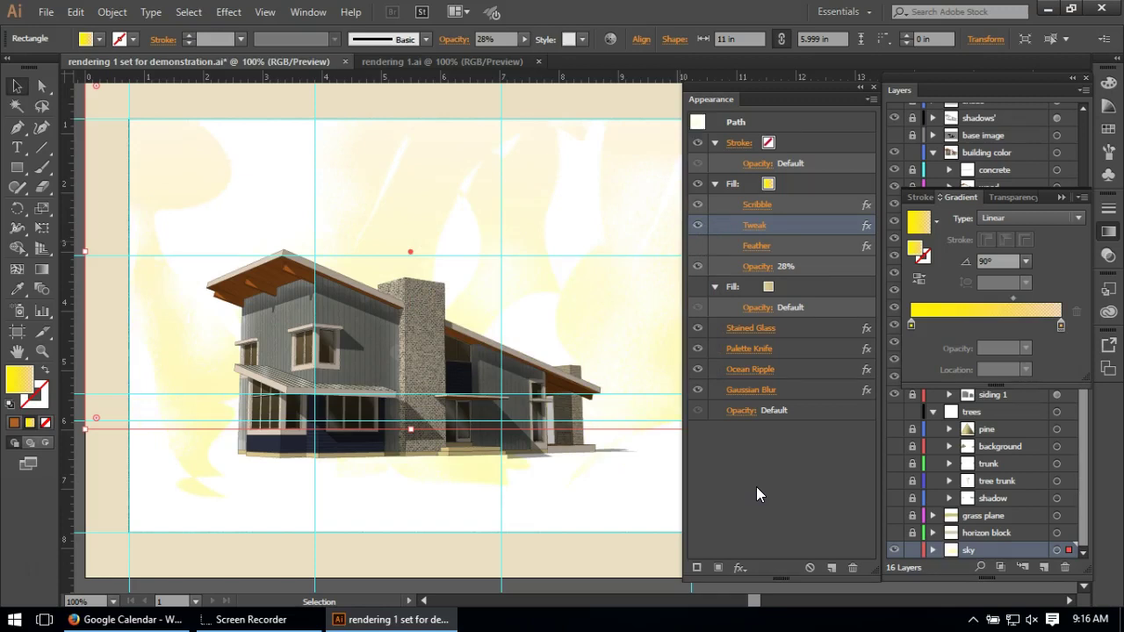
{"action": "left_click", "coordinate": [694, 244]}
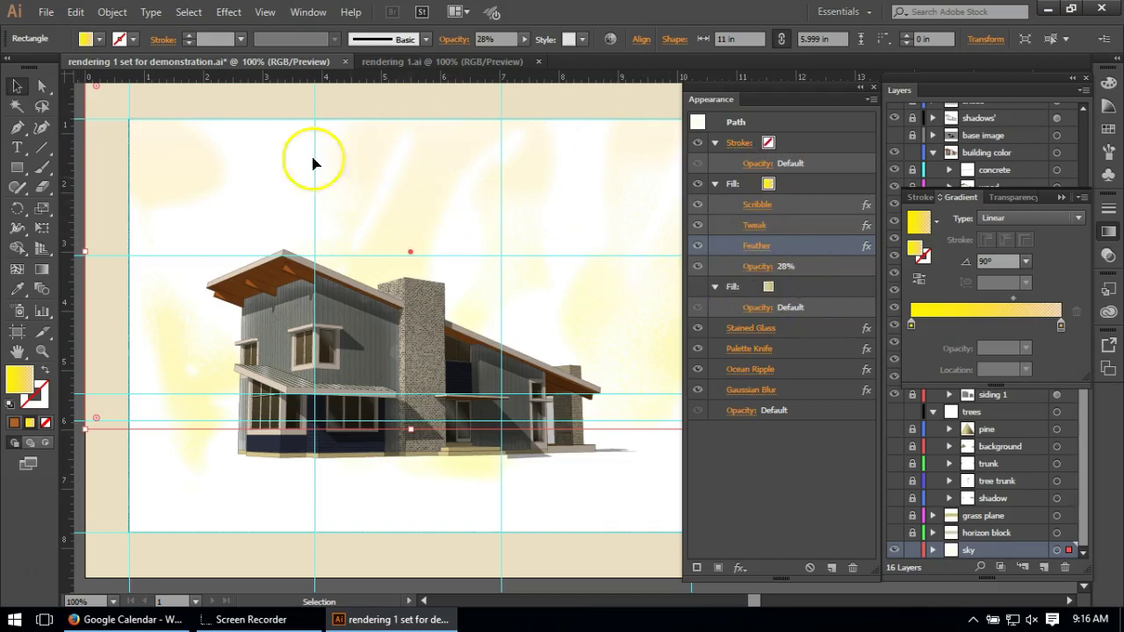
Check the yellow scribble fill's opacity settings, and turn the sky's tan gradient base fill back on.
{"action": "left_click", "coordinate": [757, 266]}
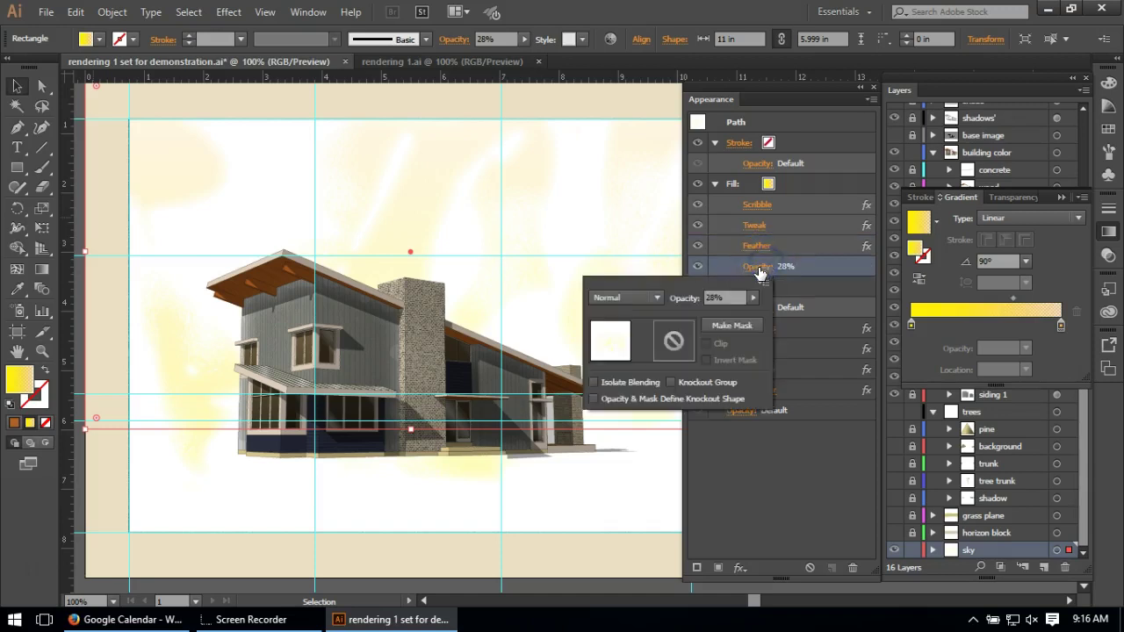
{"action": "left_click", "coordinate": [583, 114]}
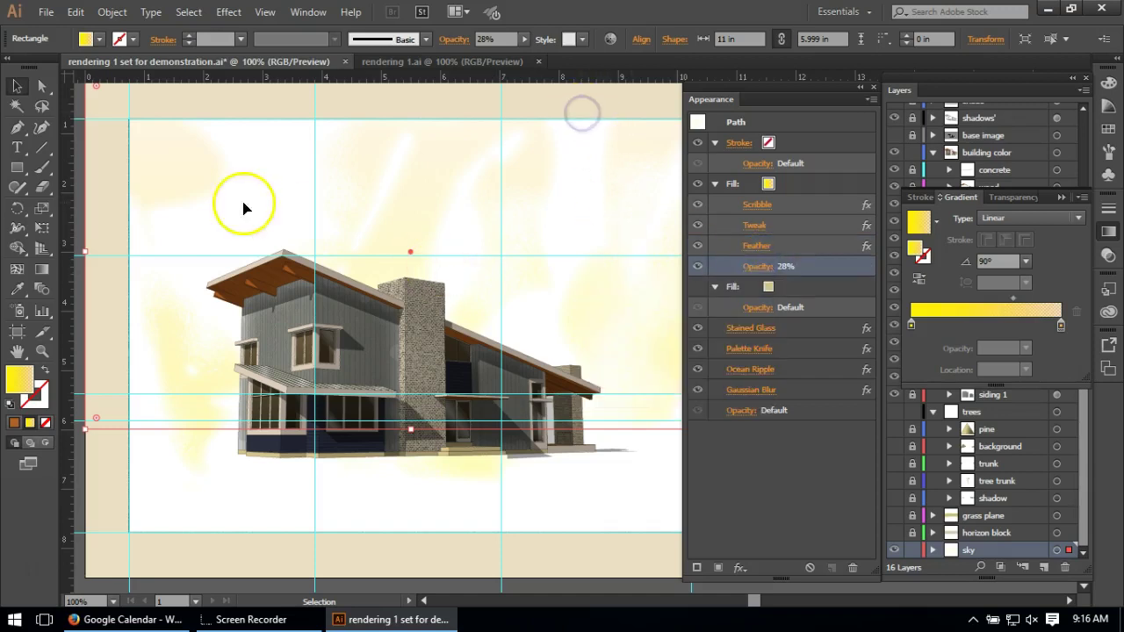
{"action": "left_click", "coordinate": [699, 287]}
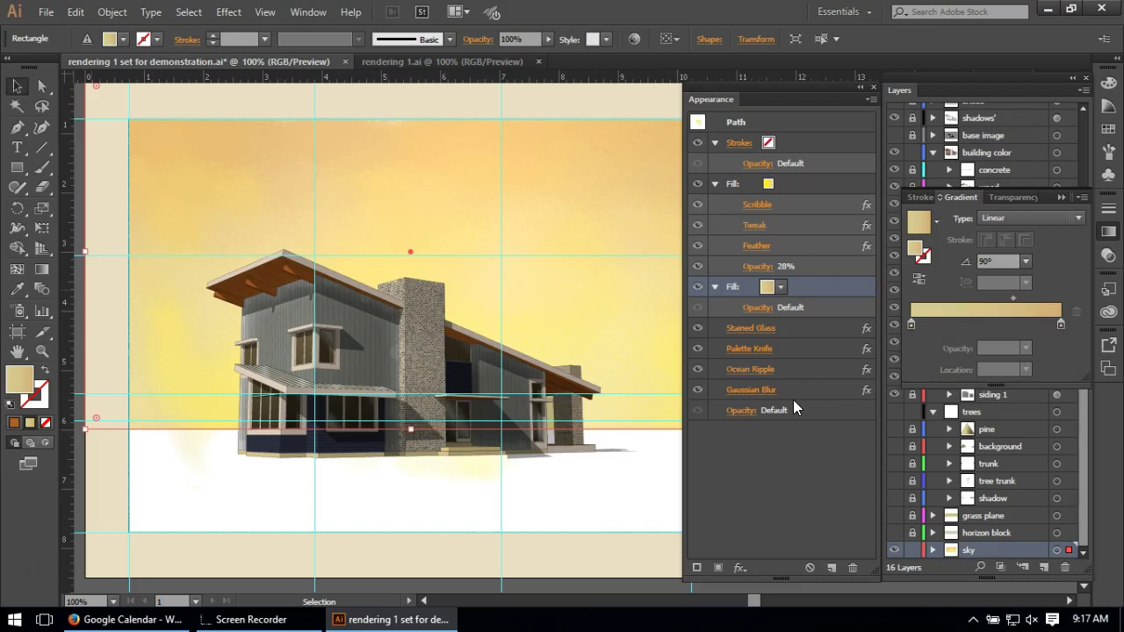
{"action": "left_click", "coordinate": [1064, 195]}
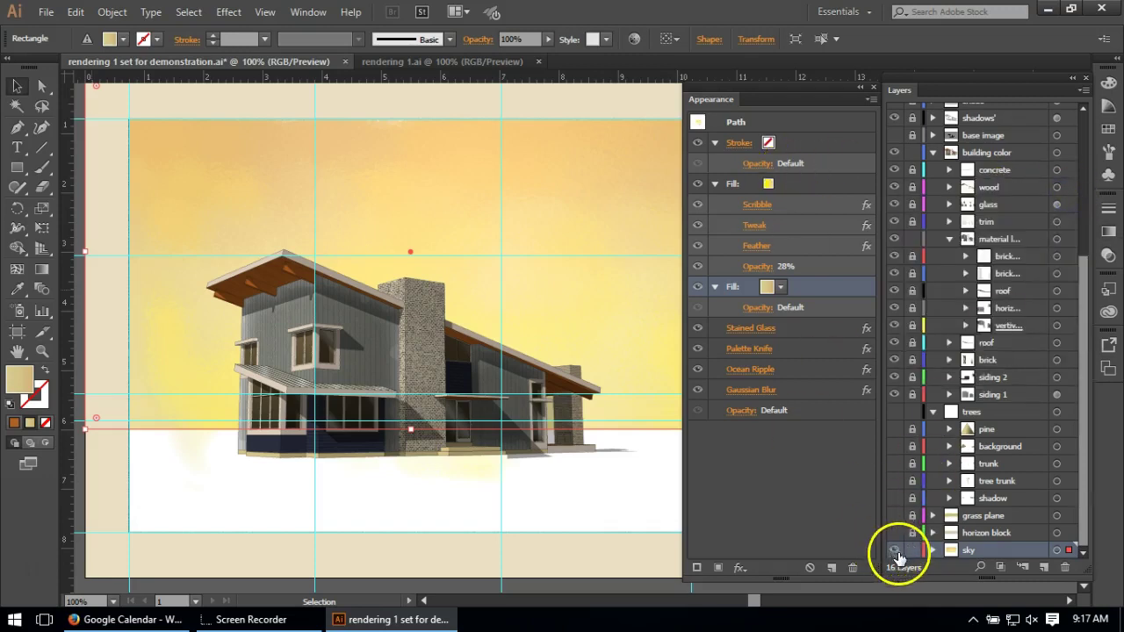
Show the horizon block layer, lock the sky layer, and unlock the horizon block to select its rectangle.
{"action": "left_click", "coordinate": [895, 533]}
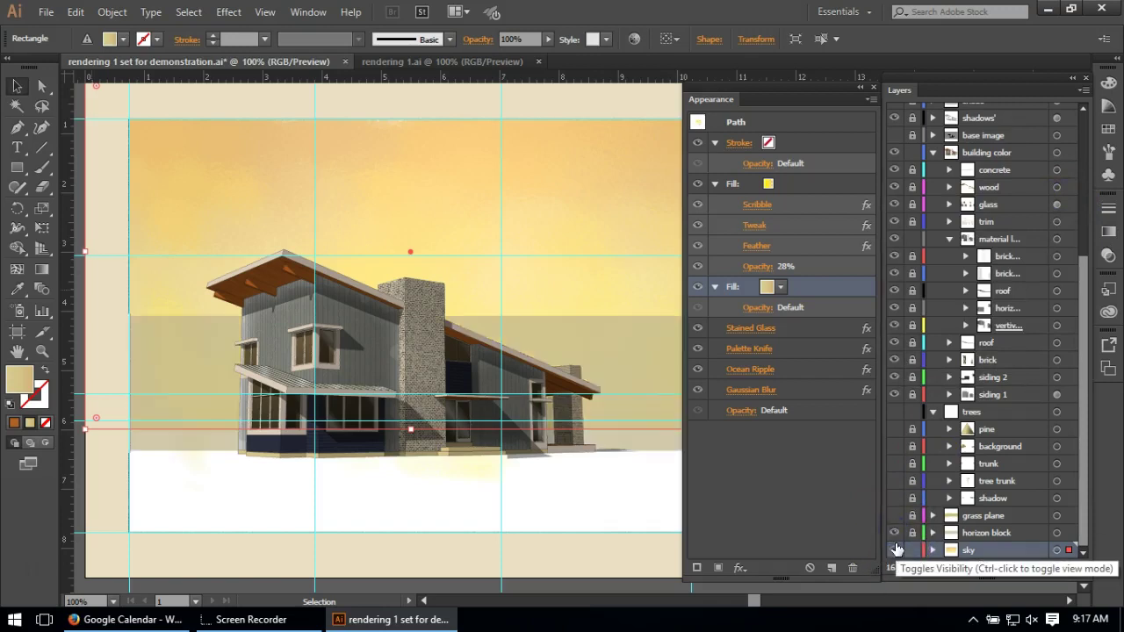
{"action": "left_click", "coordinate": [912, 549]}
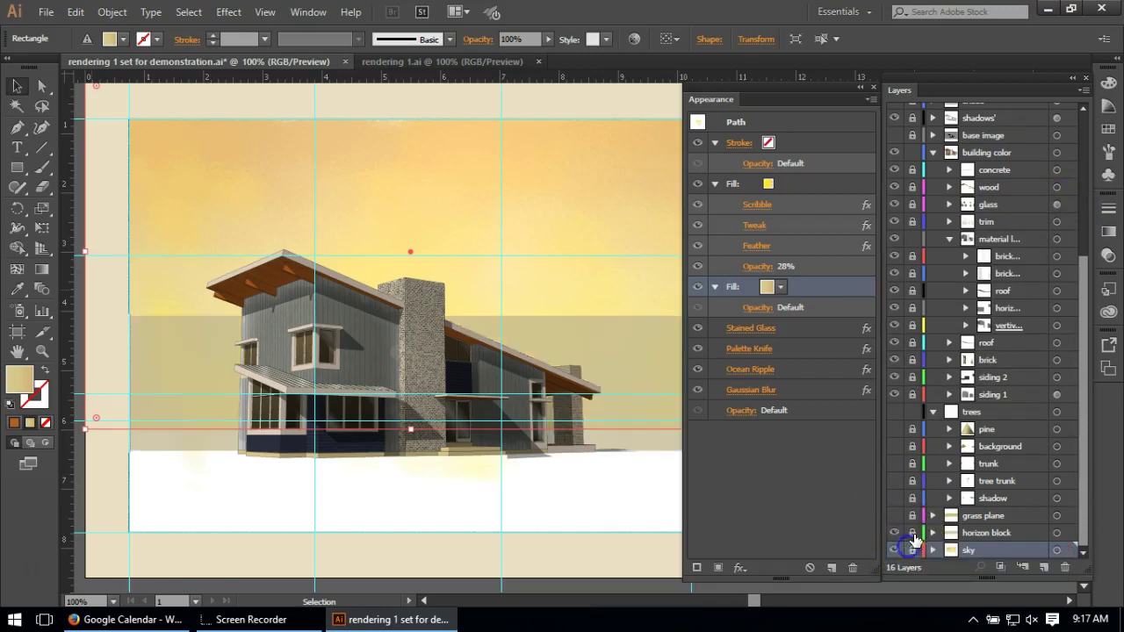
{"action": "left_click", "coordinate": [994, 532]}
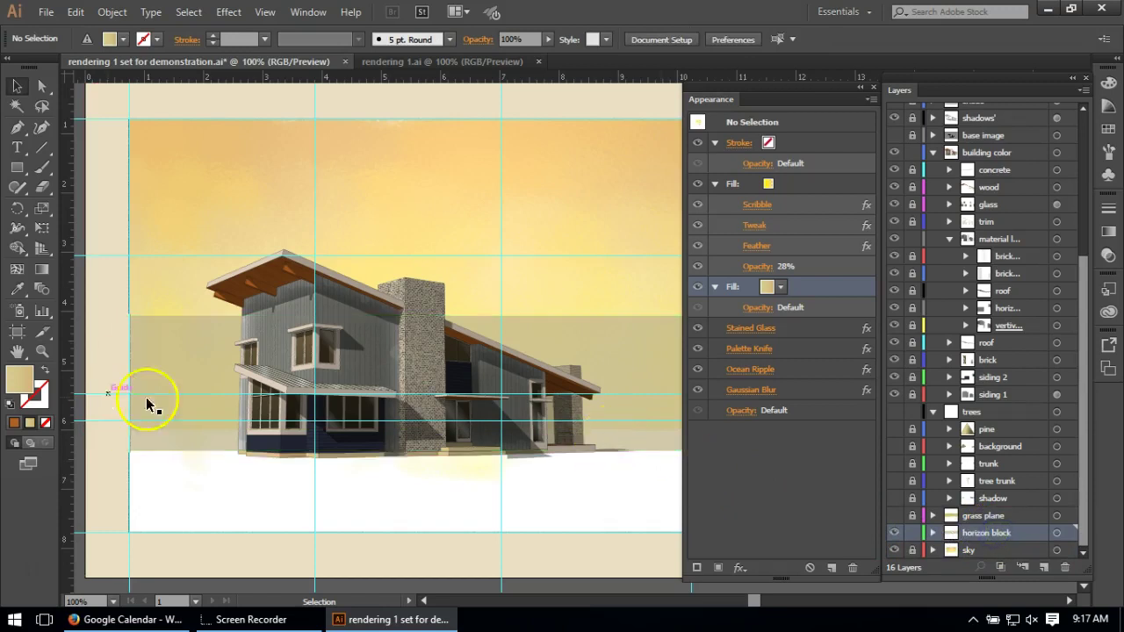
{"action": "left_click", "coordinate": [174, 375]}
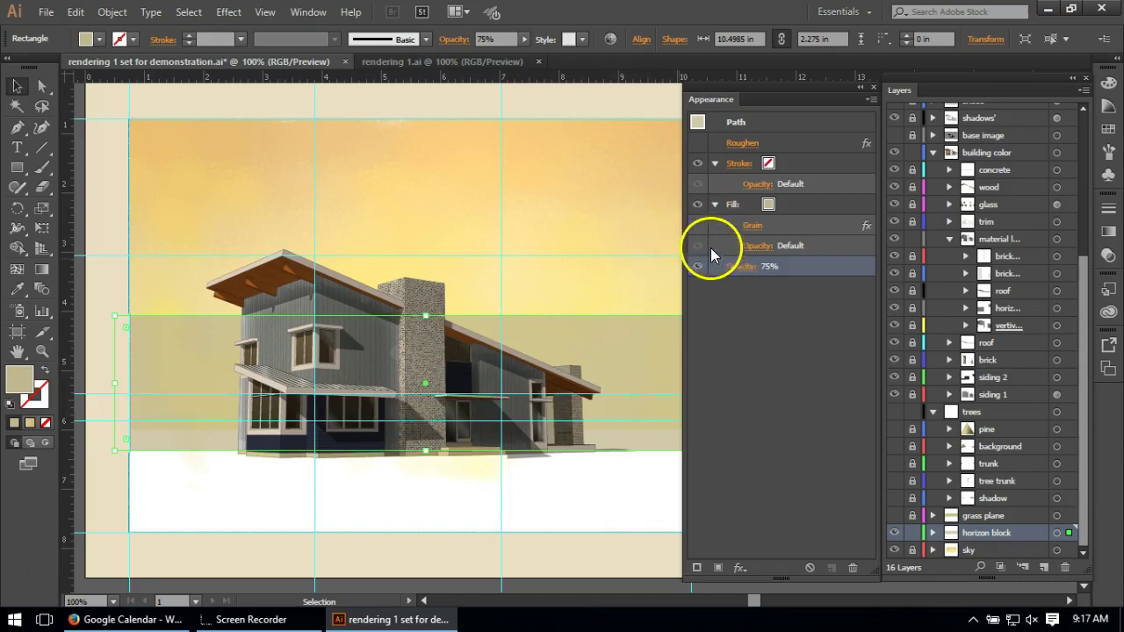
Turn on the horizon block's Roughen effect and its fill's Grain effect.
{"action": "left_click", "coordinate": [698, 145]}
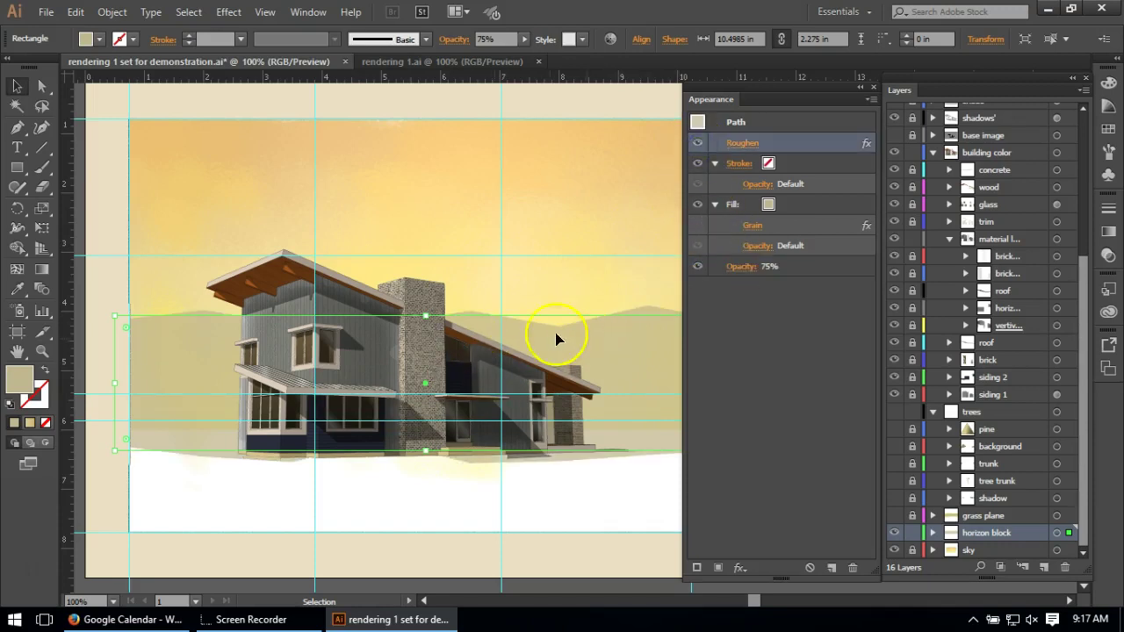
{"action": "scroll", "coordinate": [150, 401], "scroll_direction": "down", "scroll_amount": 1}
{"action": "scroll", "coordinate": [151, 401], "scroll_direction": "up", "scroll_amount": 1}
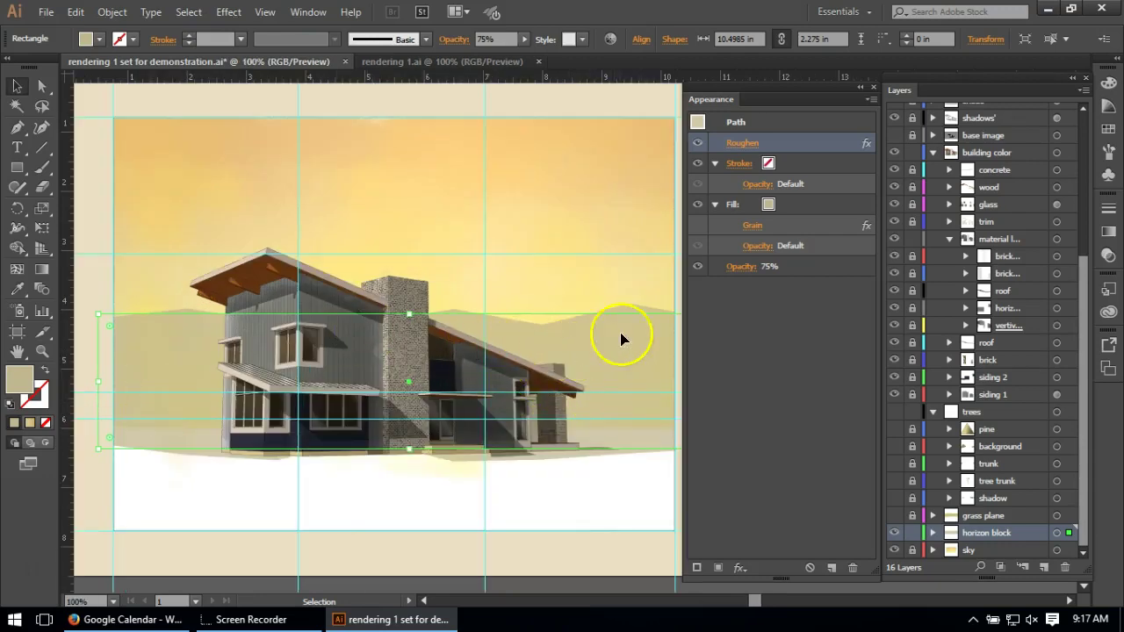
{"action": "left_click", "coordinate": [698, 224]}
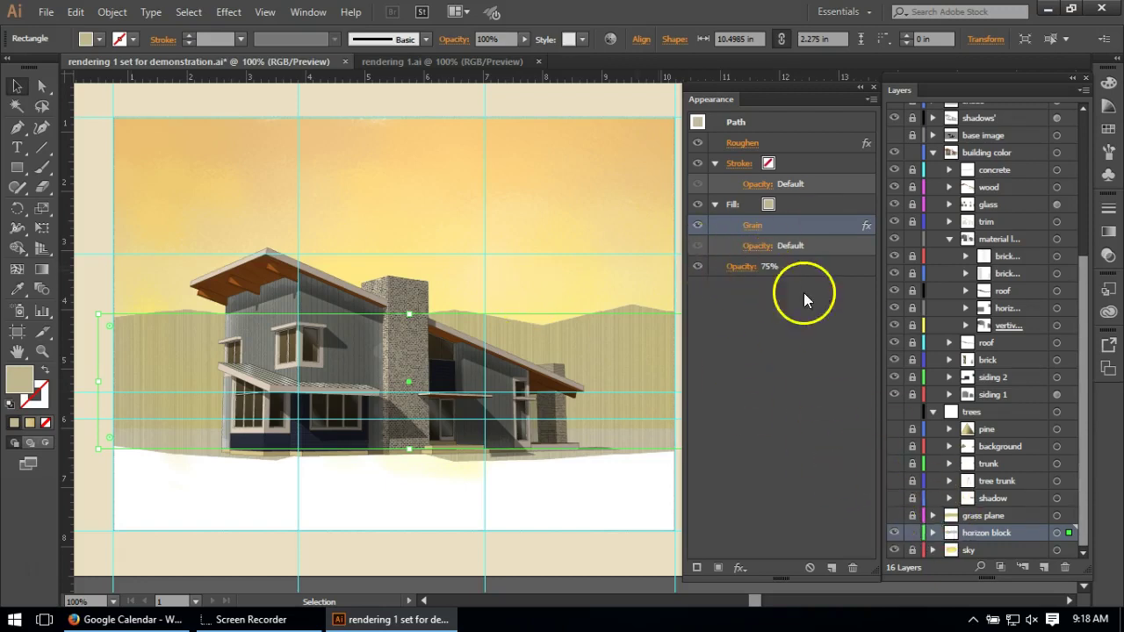
Lock the horizon block layer, then show and unlock the grass plane layer and select its ground shape.
{"action": "left_click", "coordinate": [913, 533]}
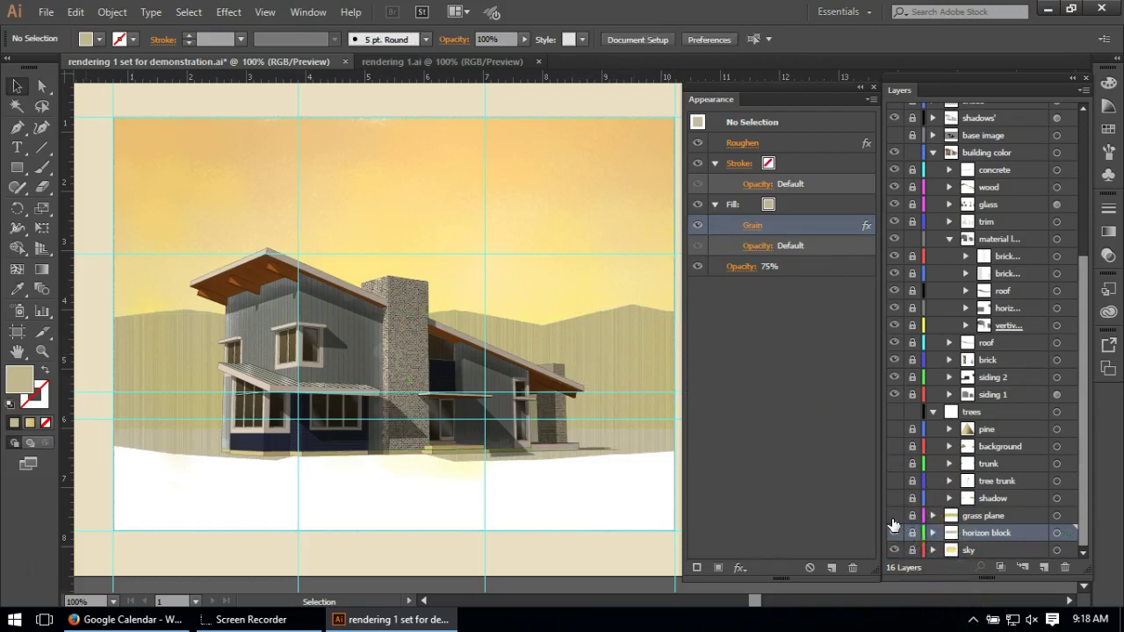
{"action": "left_click", "coordinate": [893, 531]}
{"action": "left_click", "coordinate": [914, 516]}
{"action": "left_click", "coordinate": [533, 484]}
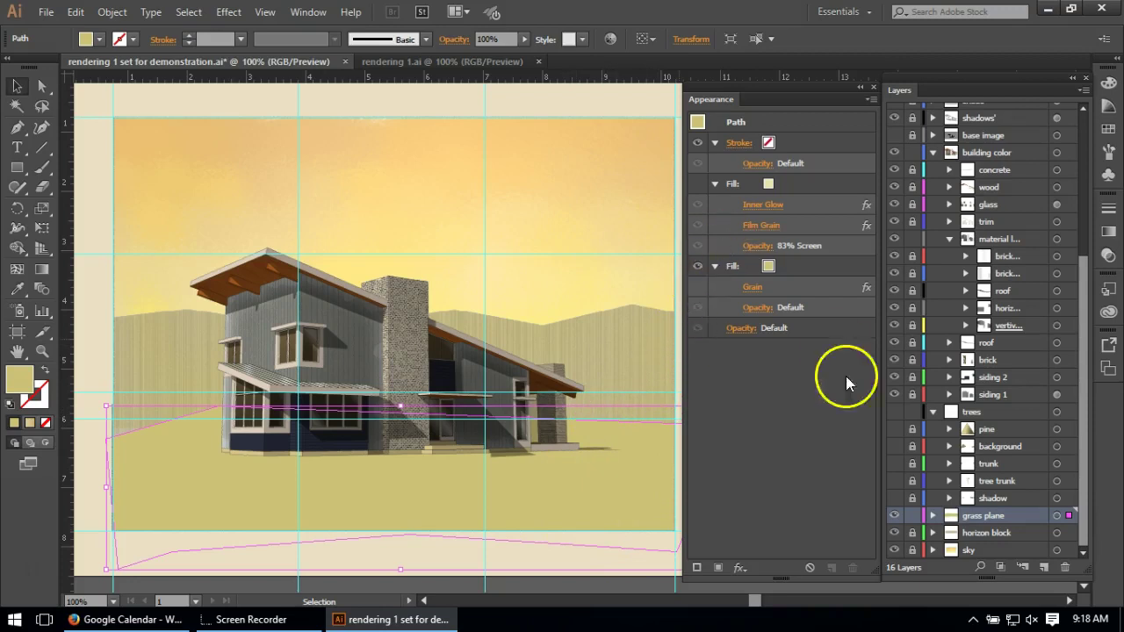
Turn on the Grain effect on the grass plane's base fill and the upper fill with Inner Glow and Film Grain at 83% Screen.
{"action": "left_click", "coordinate": [697, 286]}
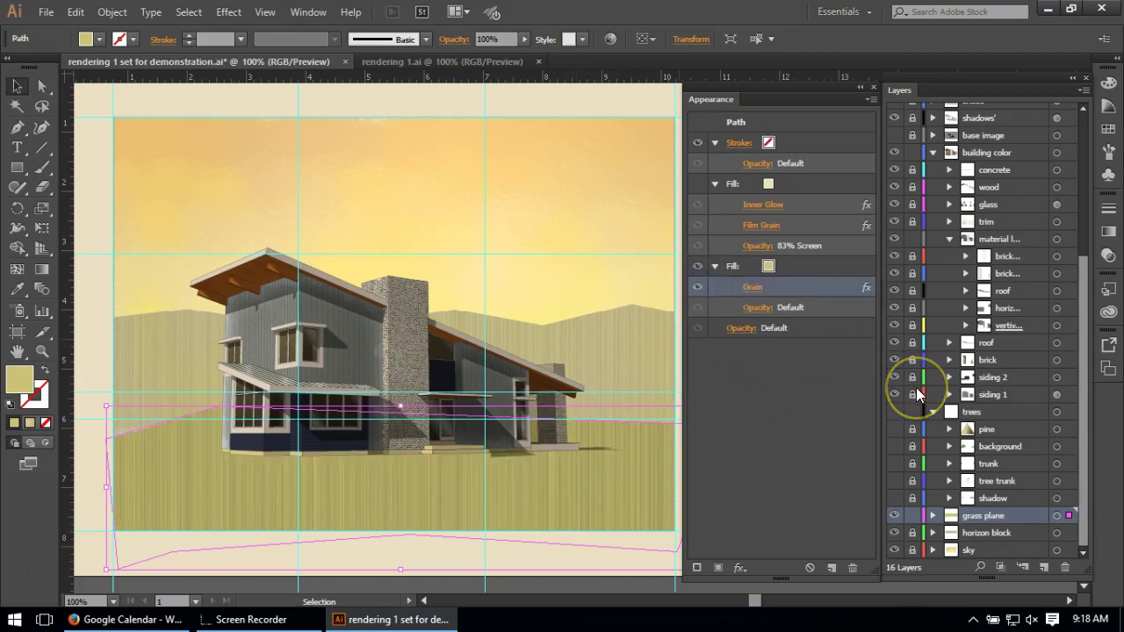
{"action": "left_click", "coordinate": [699, 184]}
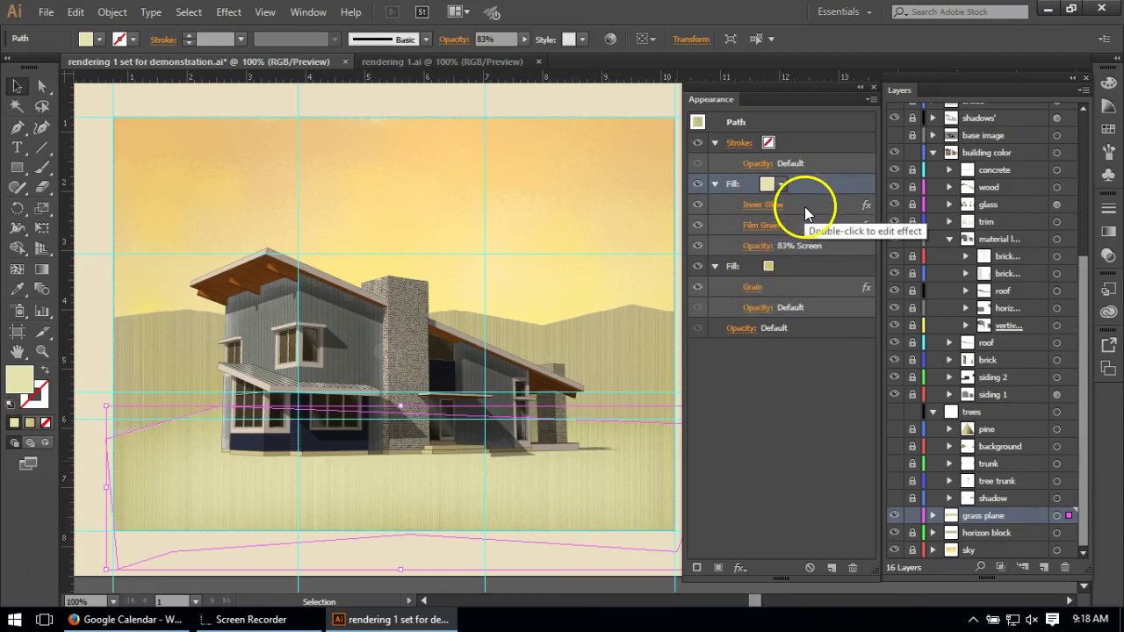
{"action": "left_click", "coordinate": [686, 464]}
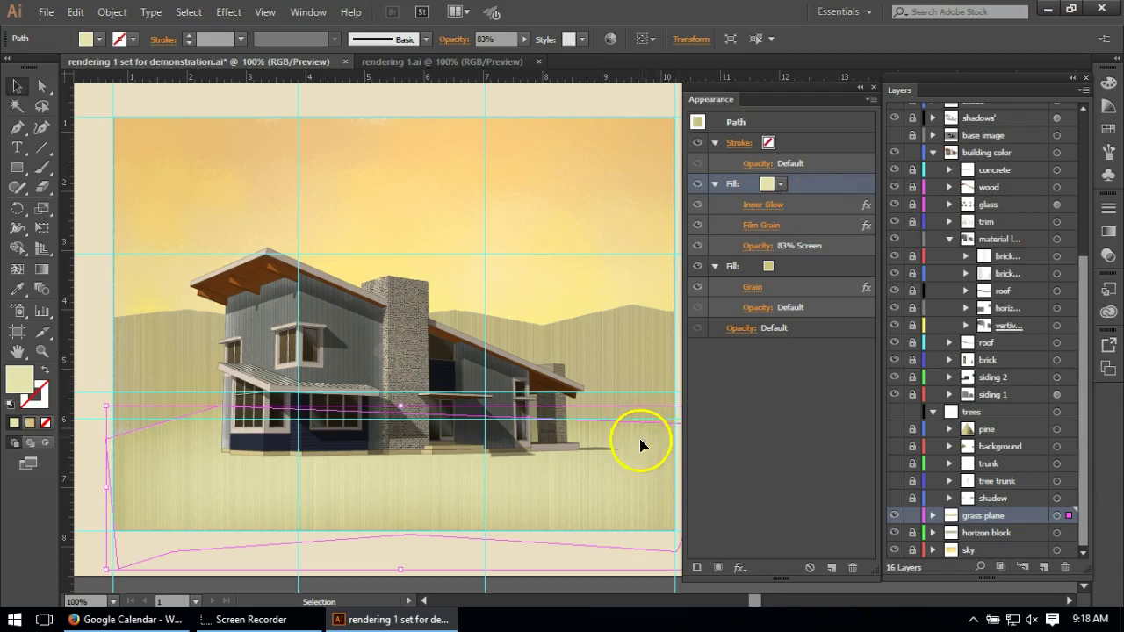
Review the grass plane's Inner Glow settings without changing them, and highlight its Film Grain effect.
{"action": "left_click", "coordinate": [772, 207]}
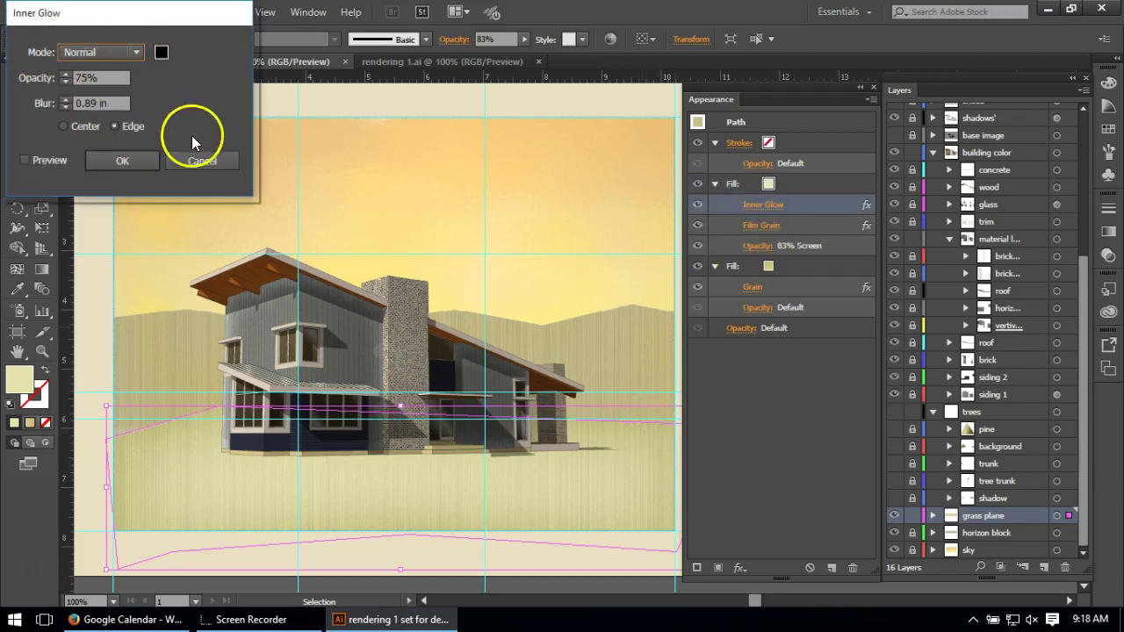
{"action": "left_click", "coordinate": [217, 159]}
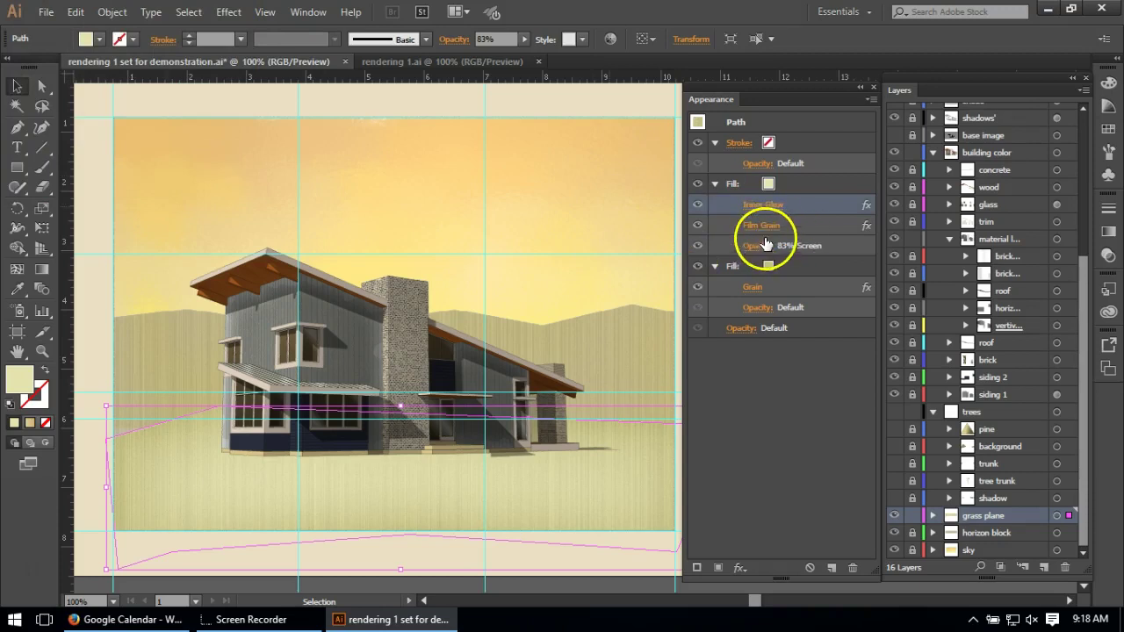
{"action": "left_click", "coordinate": [794, 225]}
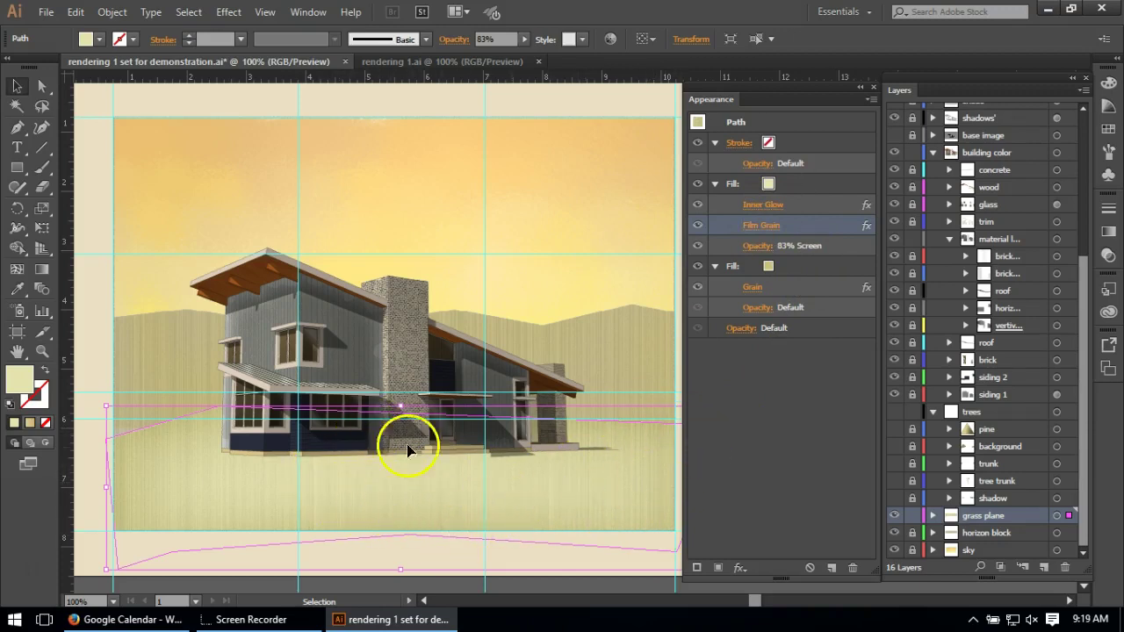
Lock the grass plane layer, show the trees group with its pine layer, and unlock and select the pine triangle.
{"action": "left_click", "coordinate": [913, 516]}
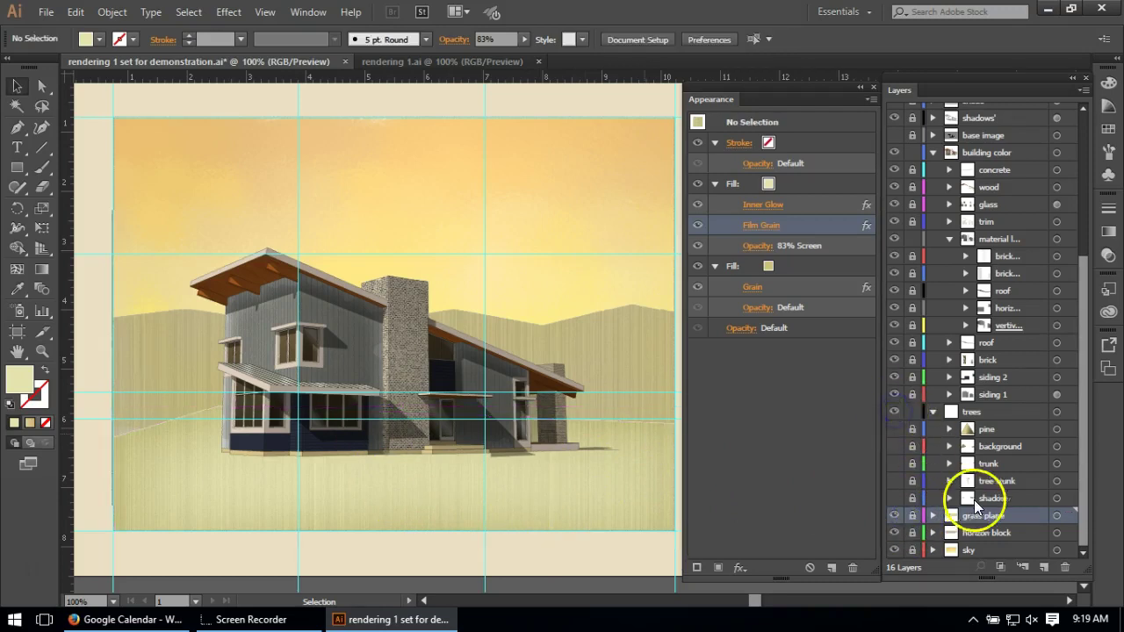
{"action": "left_click", "coordinate": [893, 428]}
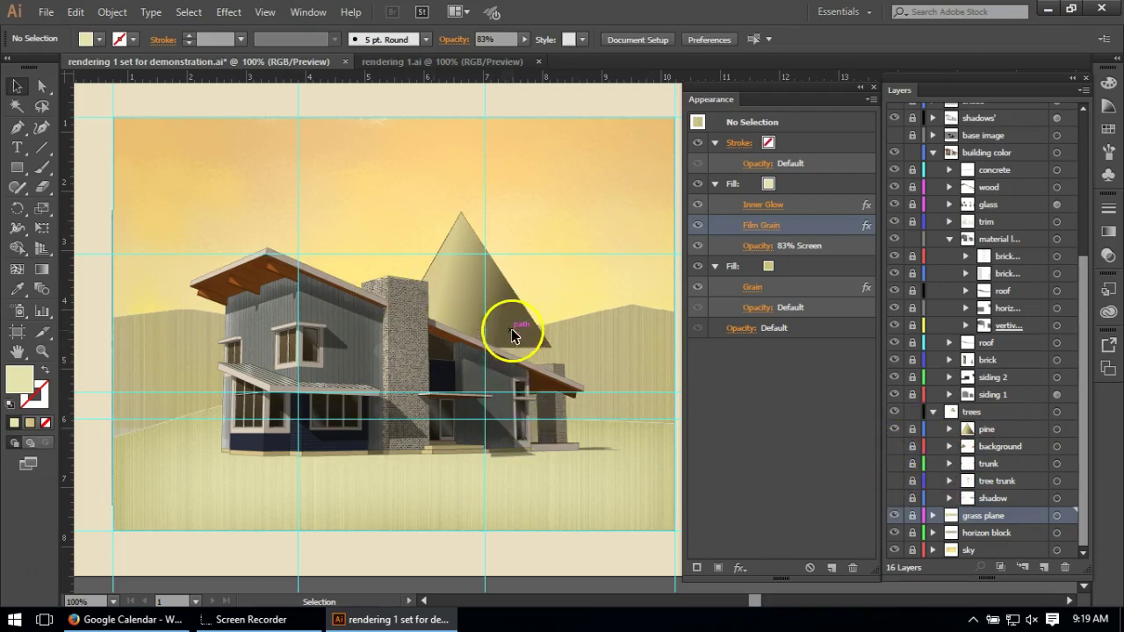
{"action": "left_click", "coordinate": [912, 432]}
{"action": "left_click", "coordinate": [984, 428]}
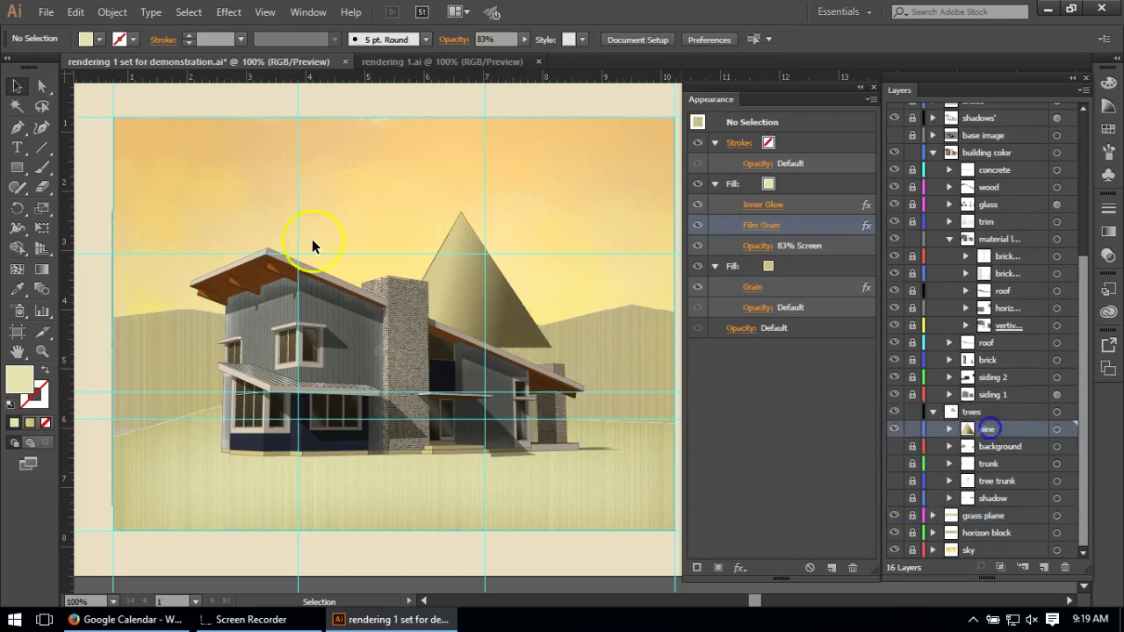
{"action": "left_click", "coordinate": [468, 304]}
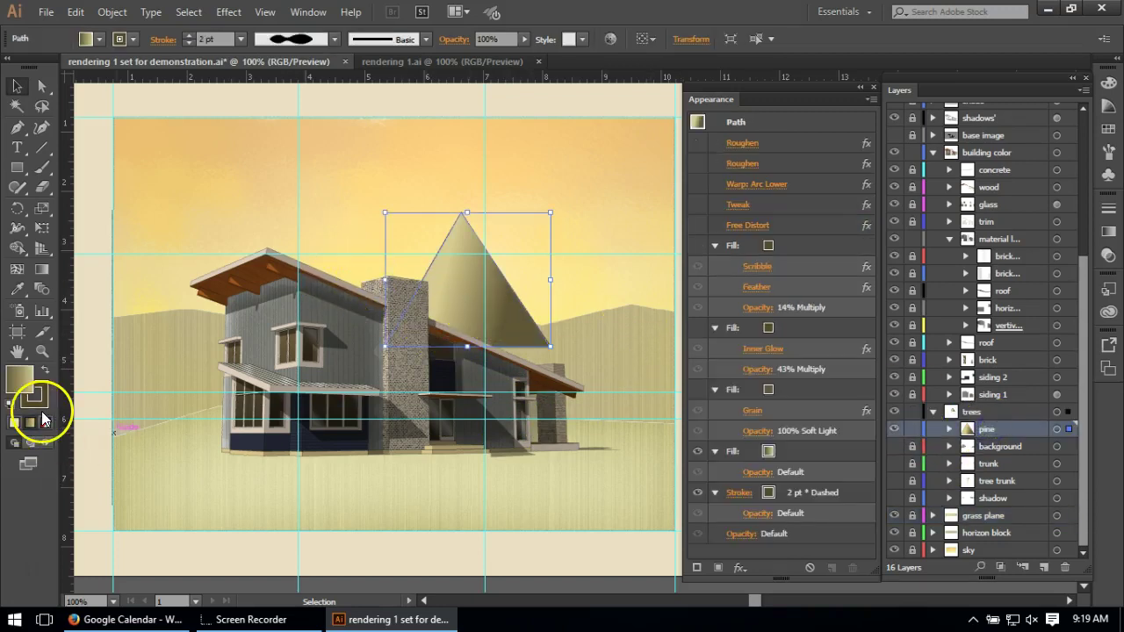
Lock the pine layer, unlock and select the grass plane, and inspect its base fill's color without changing it.
{"action": "left_click", "coordinate": [912, 428]}
{"action": "left_click", "coordinate": [912, 516]}
{"action": "left_click", "coordinate": [613, 486]}
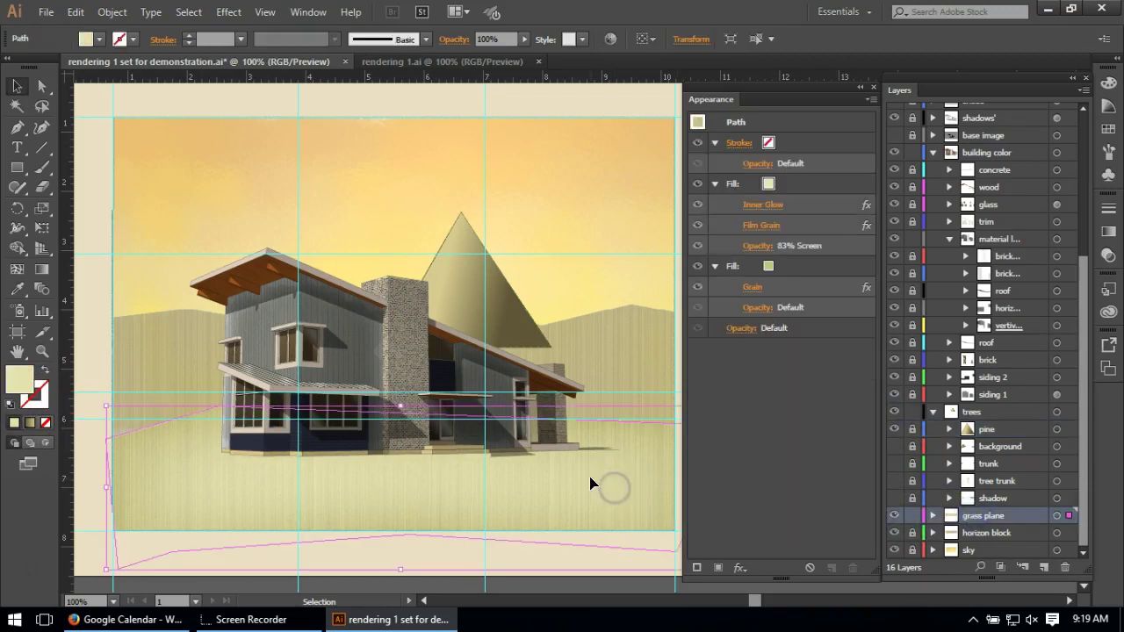
{"action": "left_click", "coordinate": [790, 267]}
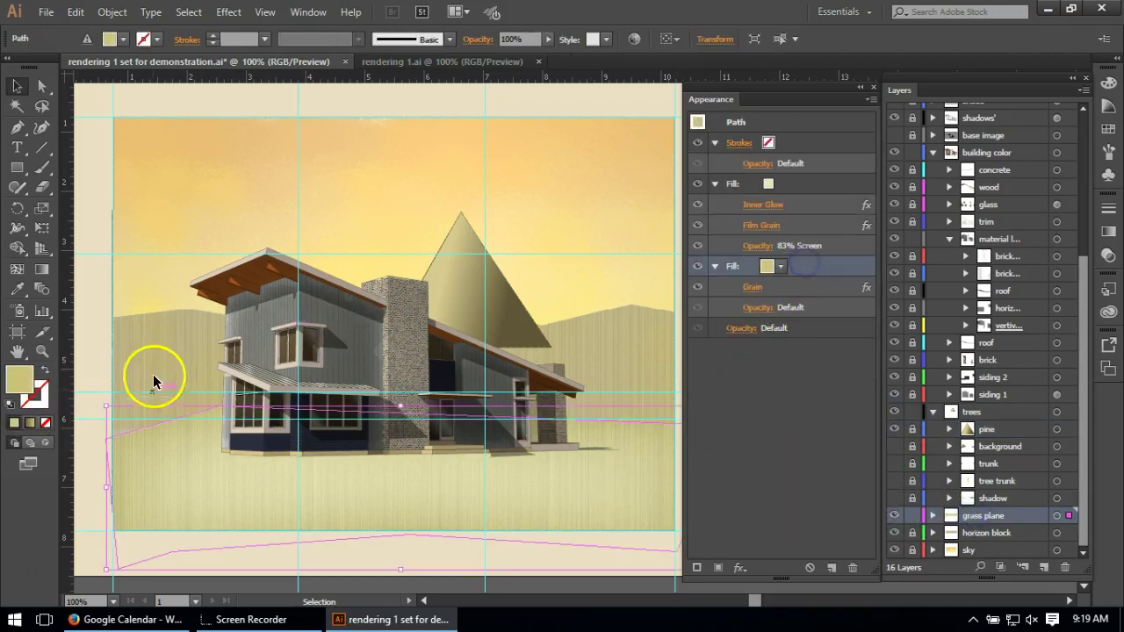
{"action": "double_click", "coordinate": [31, 383]}
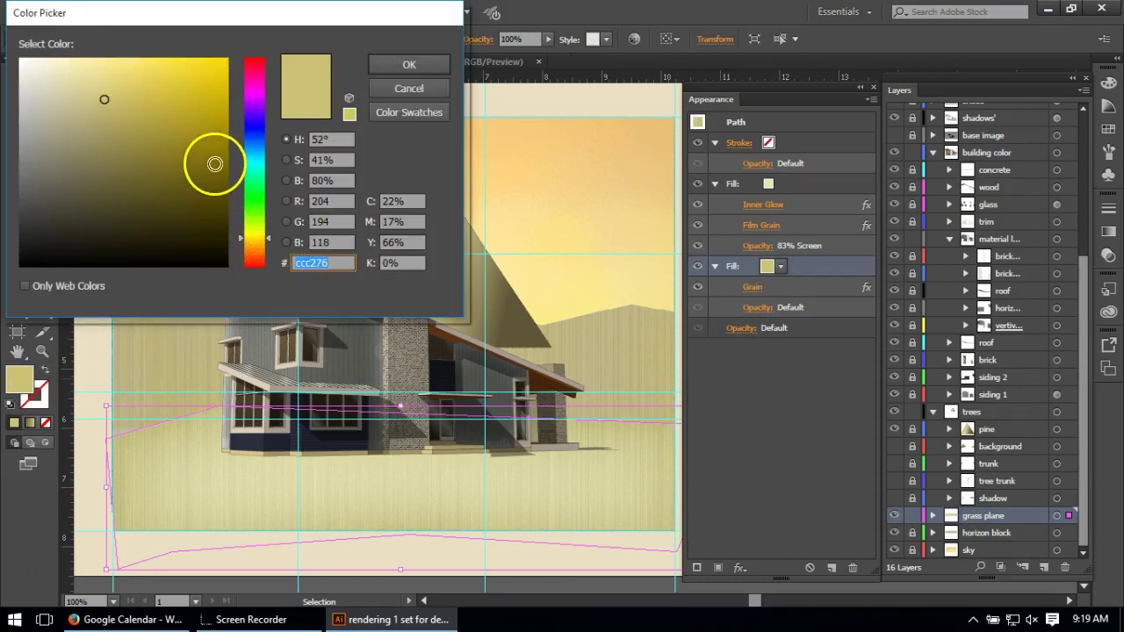
{"action": "left_click", "coordinate": [391, 95]}
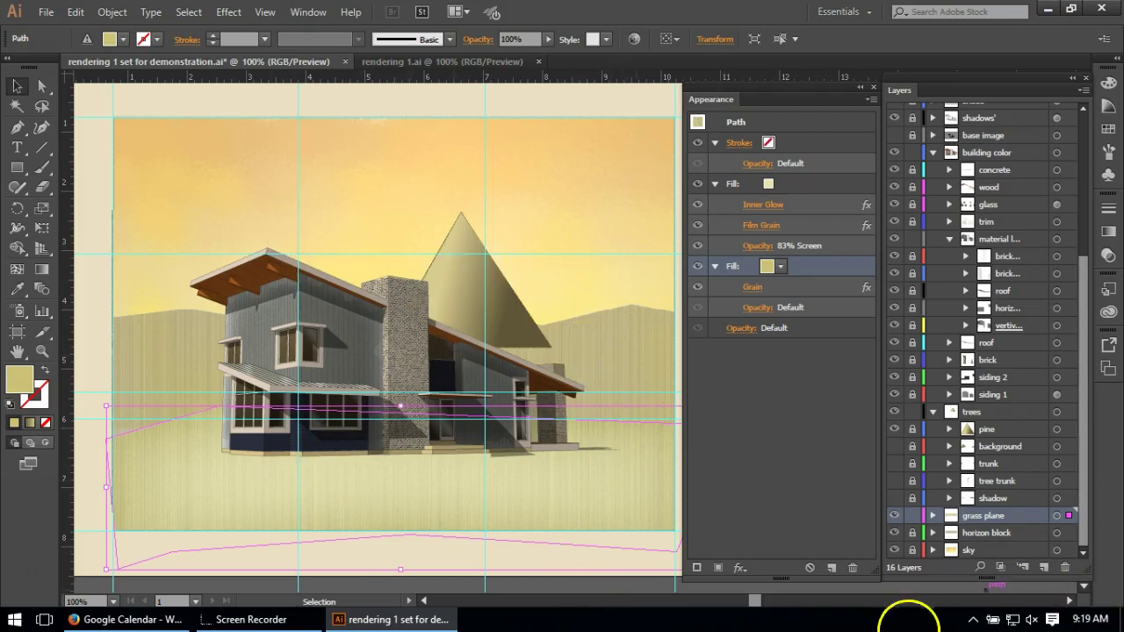
Lock the grass plane layer again, then unlock the pine layer and reselect the pine triangle.
{"action": "left_click", "coordinate": [910, 515]}
{"action": "left_click", "coordinate": [911, 428]}
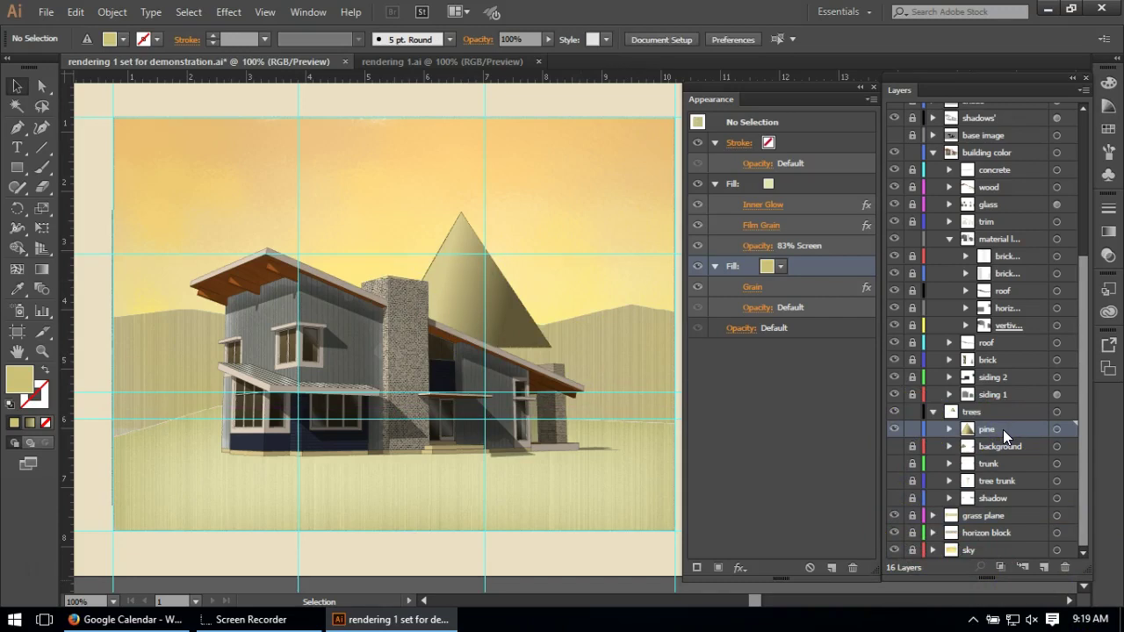
{"action": "left_click", "coordinate": [490, 291]}
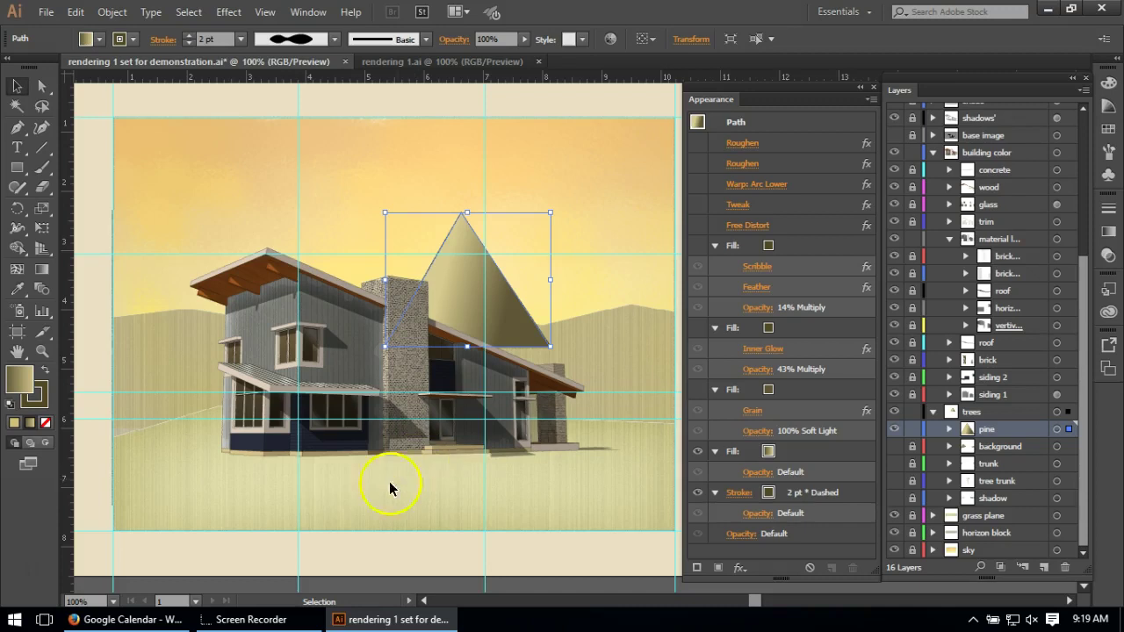
Examine the pine triangle's dashed 2 pt stroke up close along its edges.
{"action": "mouse_move", "coordinate": [1070, 619]}
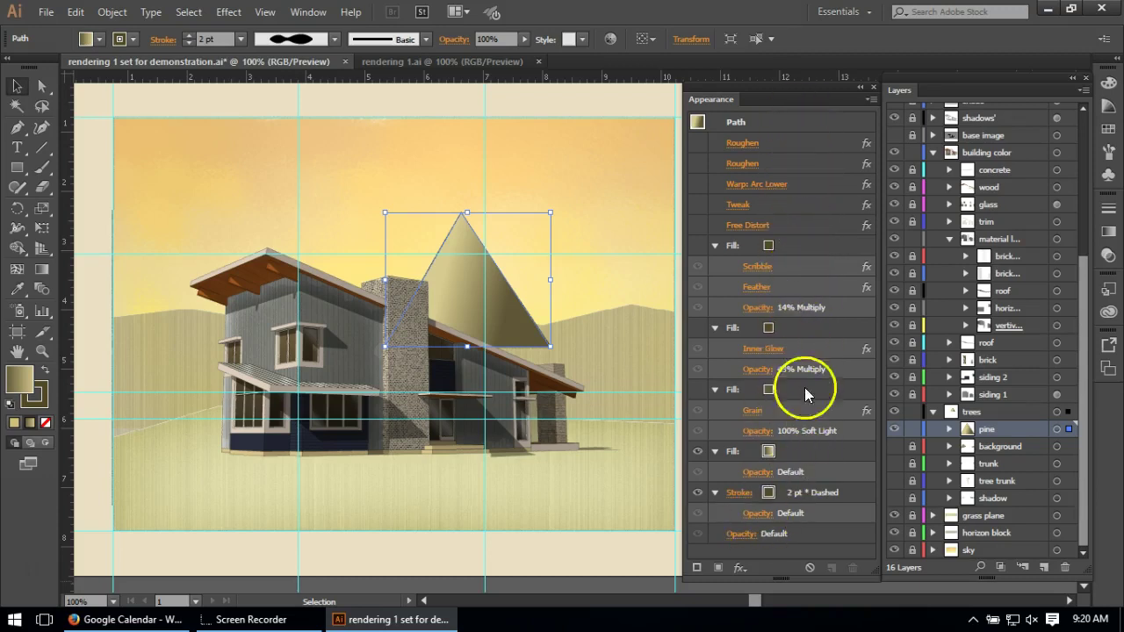
{"action": "left_click", "coordinate": [849, 493]}
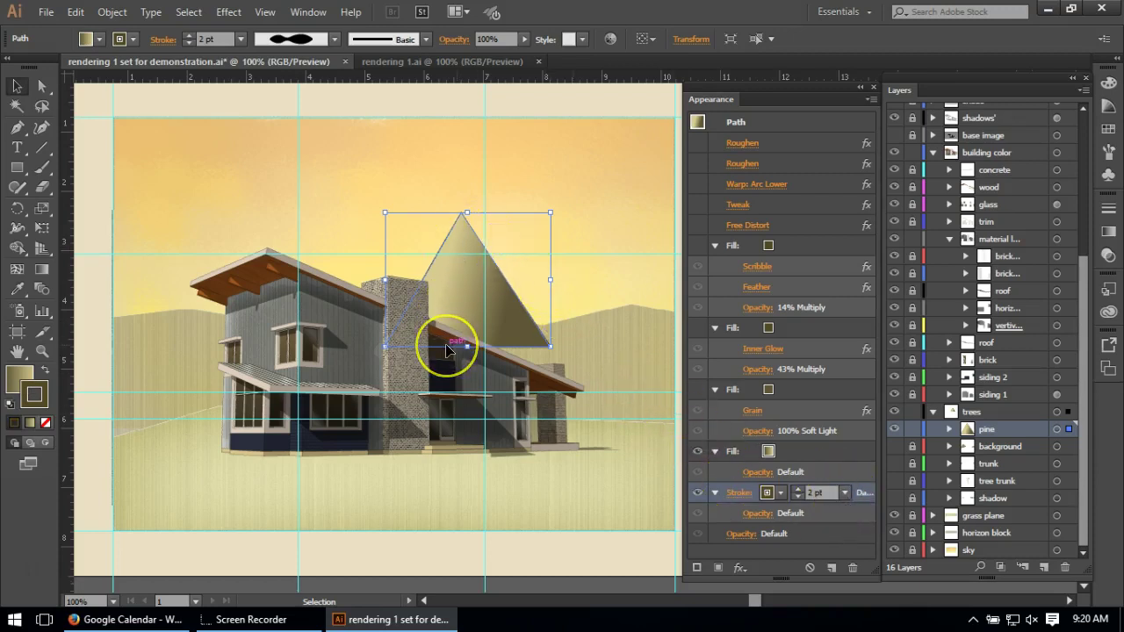
{"action": "left_click", "coordinate": [784, 470]}
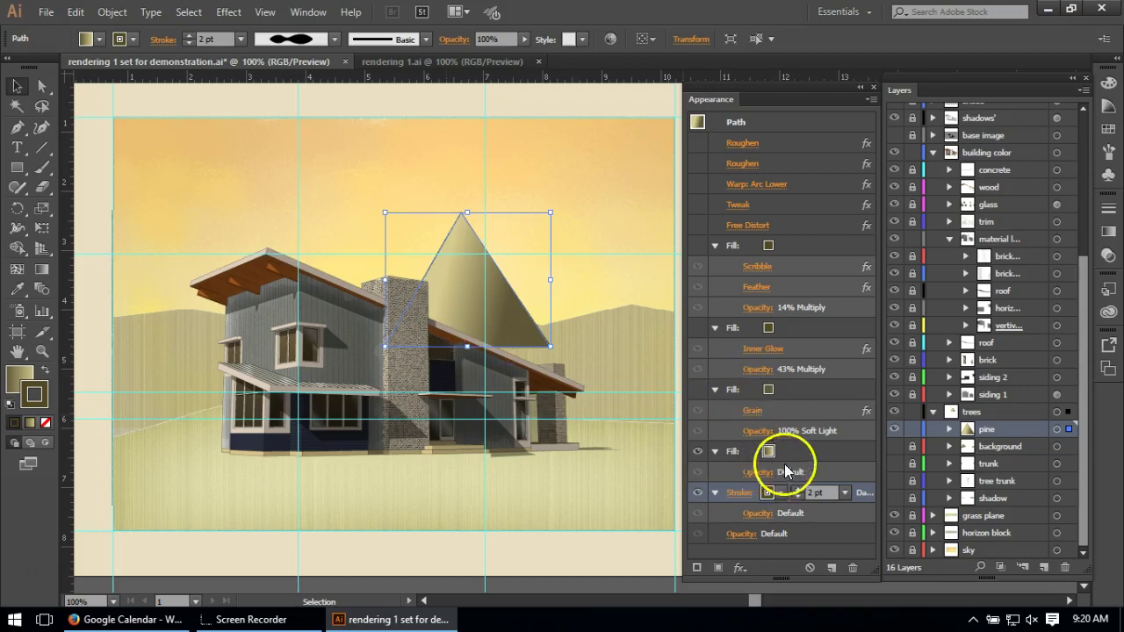
{"action": "left_click", "coordinate": [738, 490]}
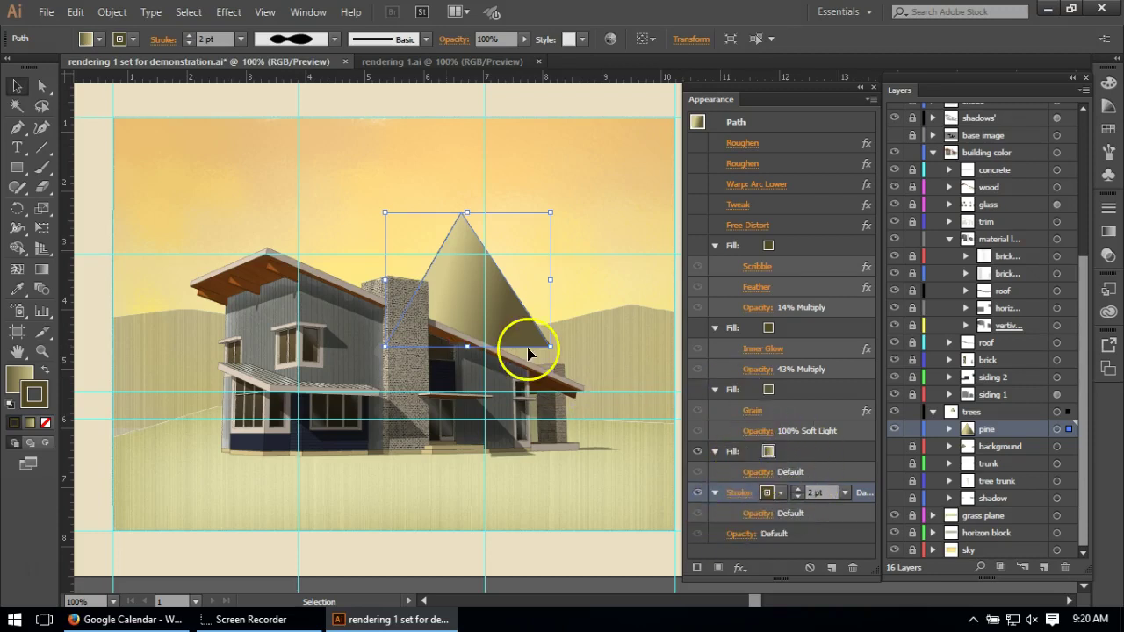
{"action": "scroll", "coordinate": [403, 246], "scroll_direction": "up", "scroll_amount": 4}
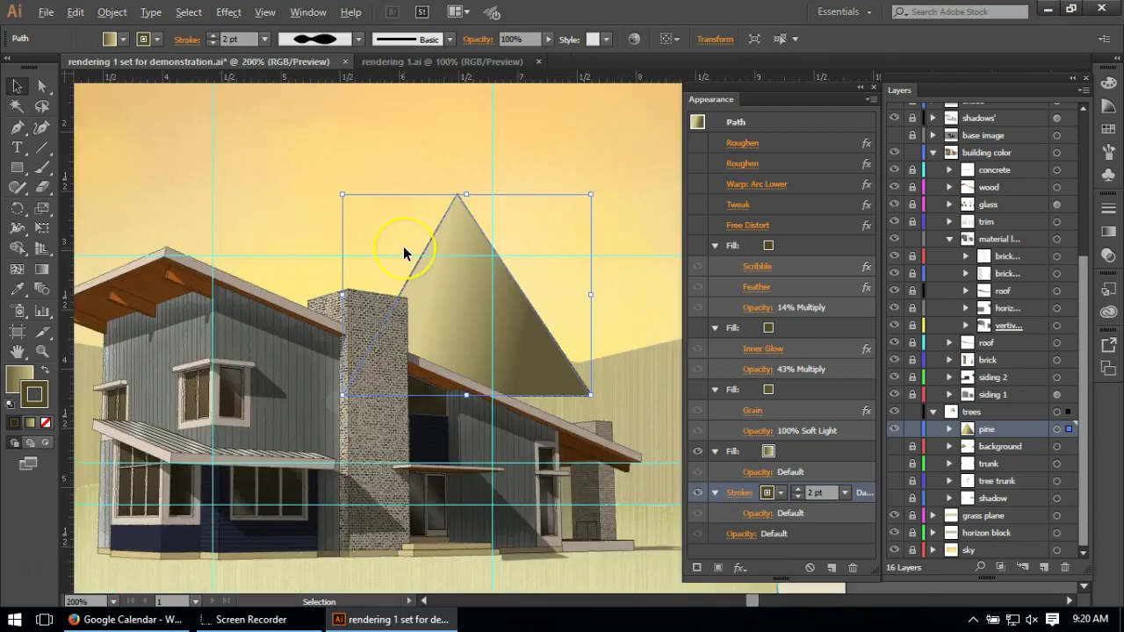
{"action": "left_click", "coordinate": [464, 351]}
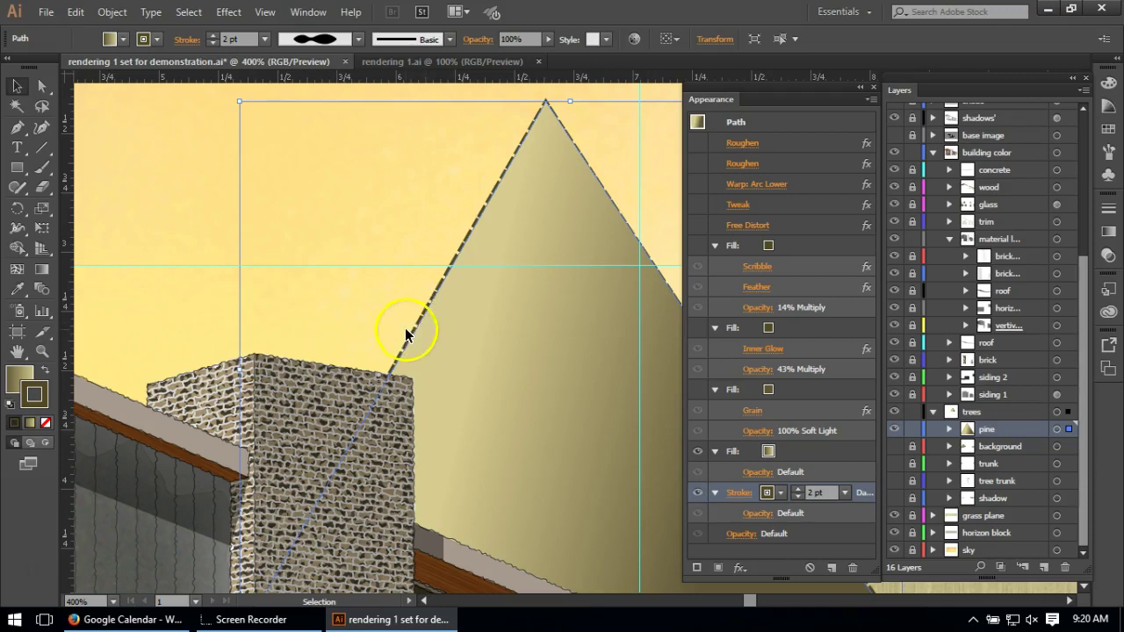
Select the pine's gradient fill, then turn on the Grain fill above it, set at 100% Soft Light.
{"action": "scroll", "coordinate": [419, 335], "scroll_direction": "up", "scroll_amount": 1}
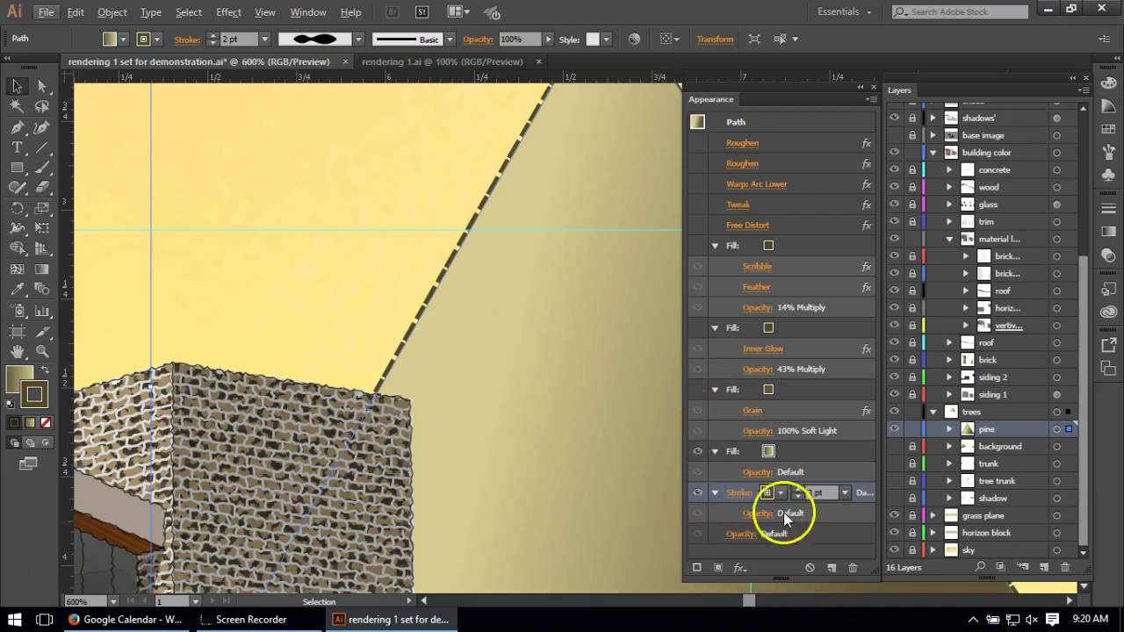
{"action": "left_click", "coordinate": [804, 453]}
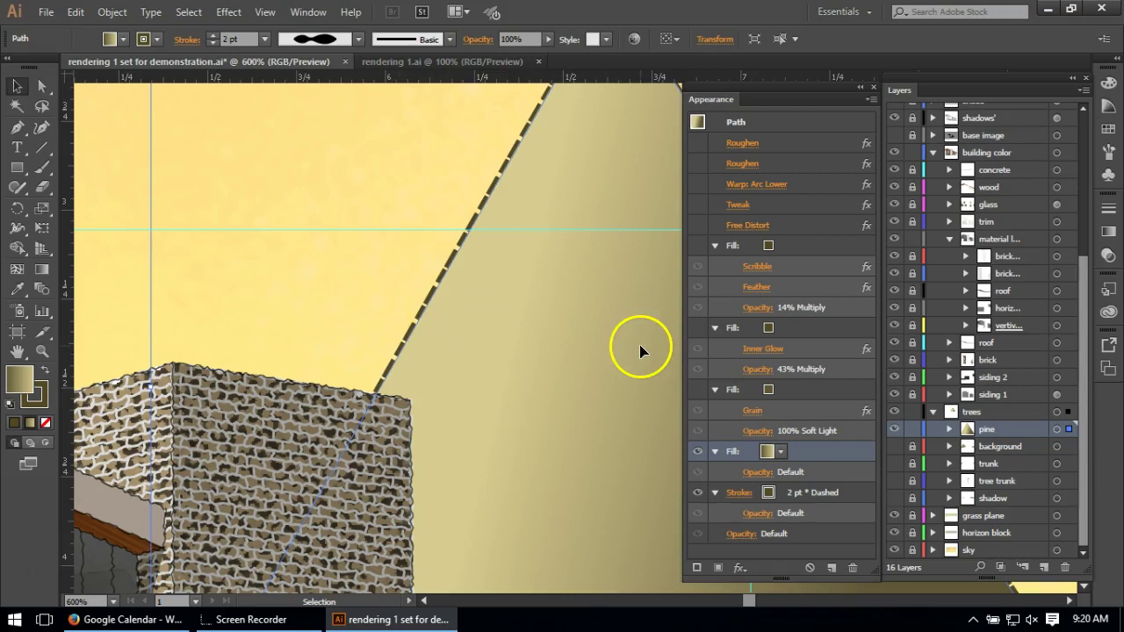
{"action": "left_click", "coordinate": [529, 341]}
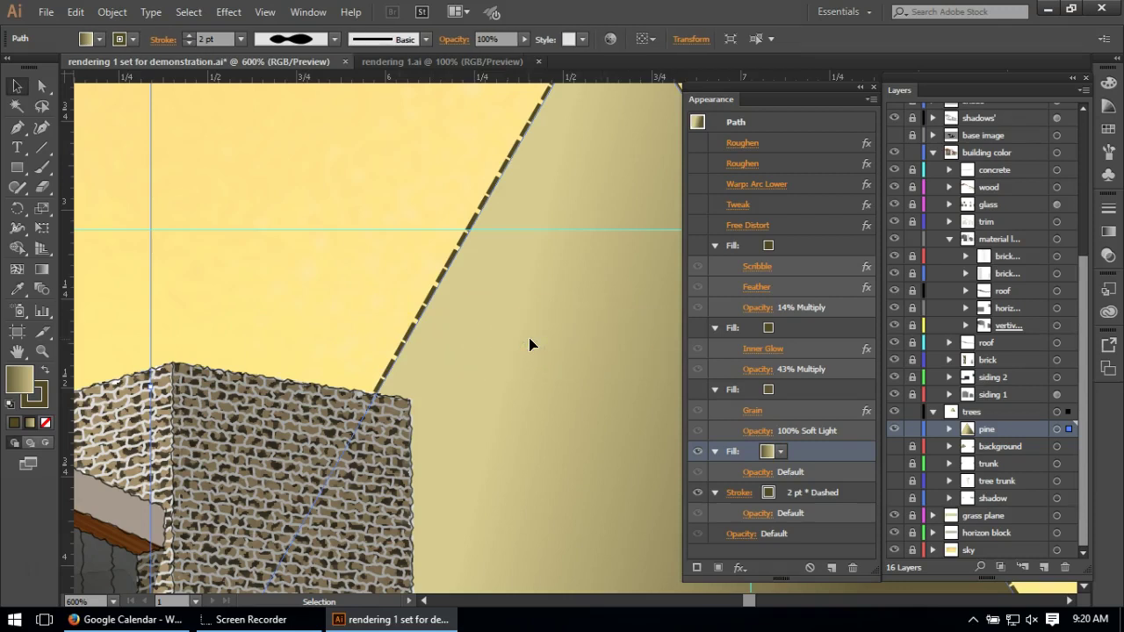
{"action": "left_click", "coordinate": [698, 390]}
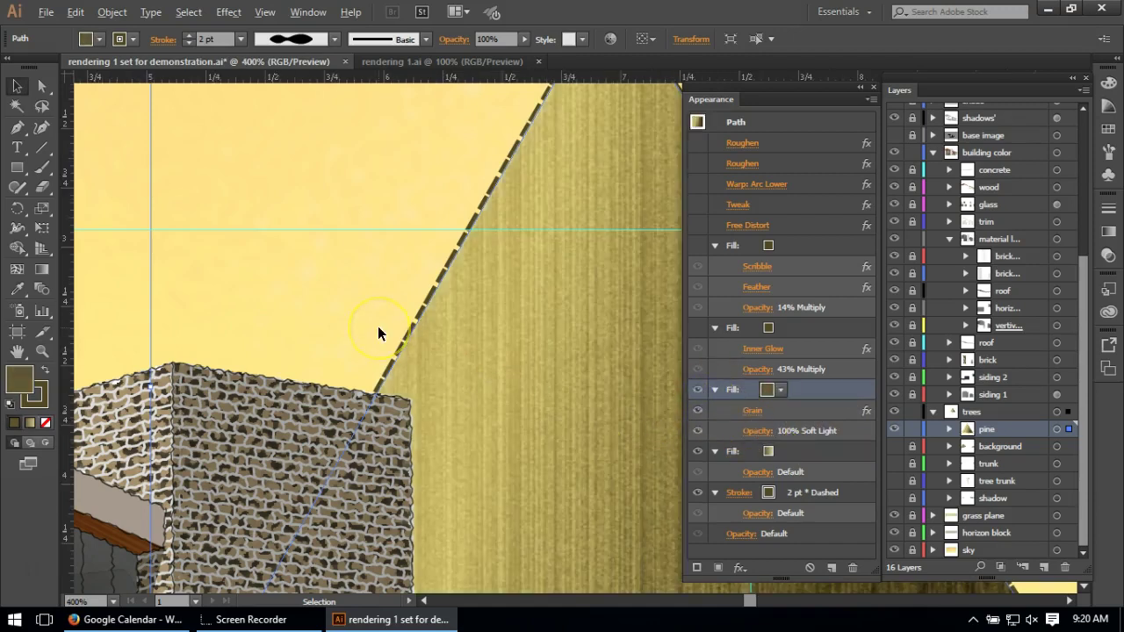
{"action": "scroll", "coordinate": [377, 326], "scroll_direction": "down", "scroll_amount": 2}
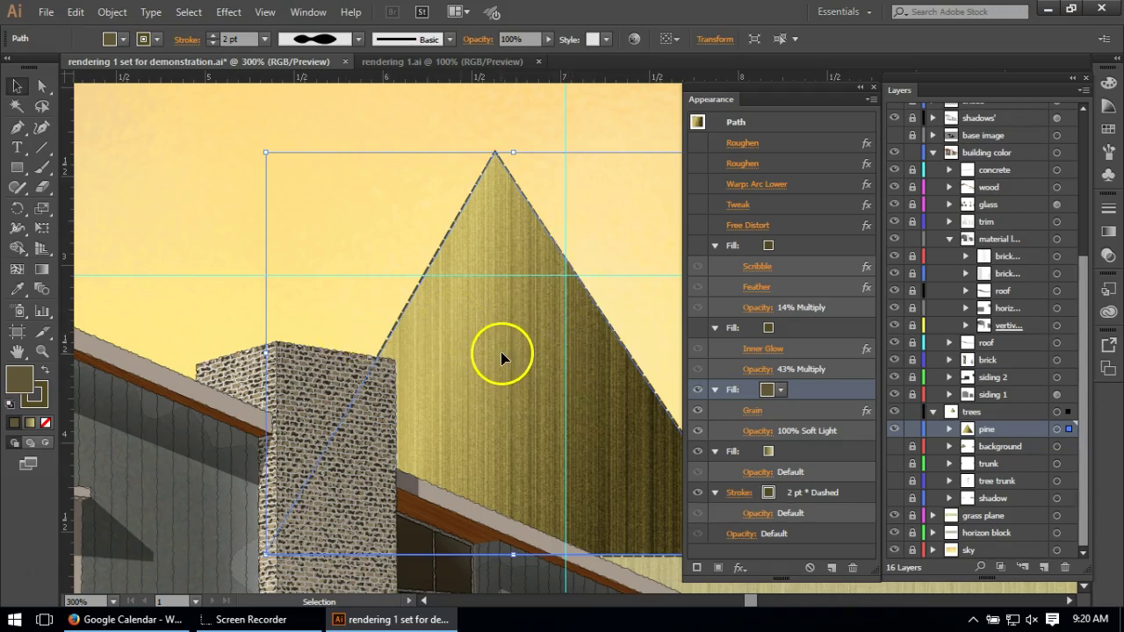
Turn on the pine's Inner Glow fill and its uppermost fill with Scribble and Feather.
{"action": "left_click", "coordinate": [697, 330]}
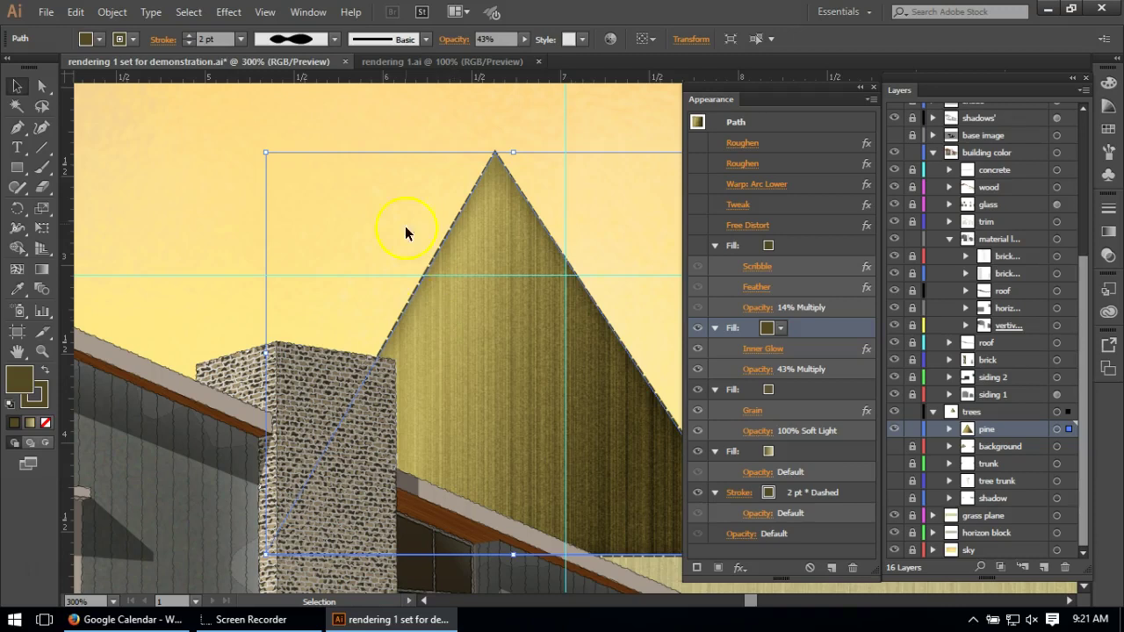
{"action": "scroll", "coordinate": [321, 342], "scroll_direction": "down", "scroll_amount": 1}
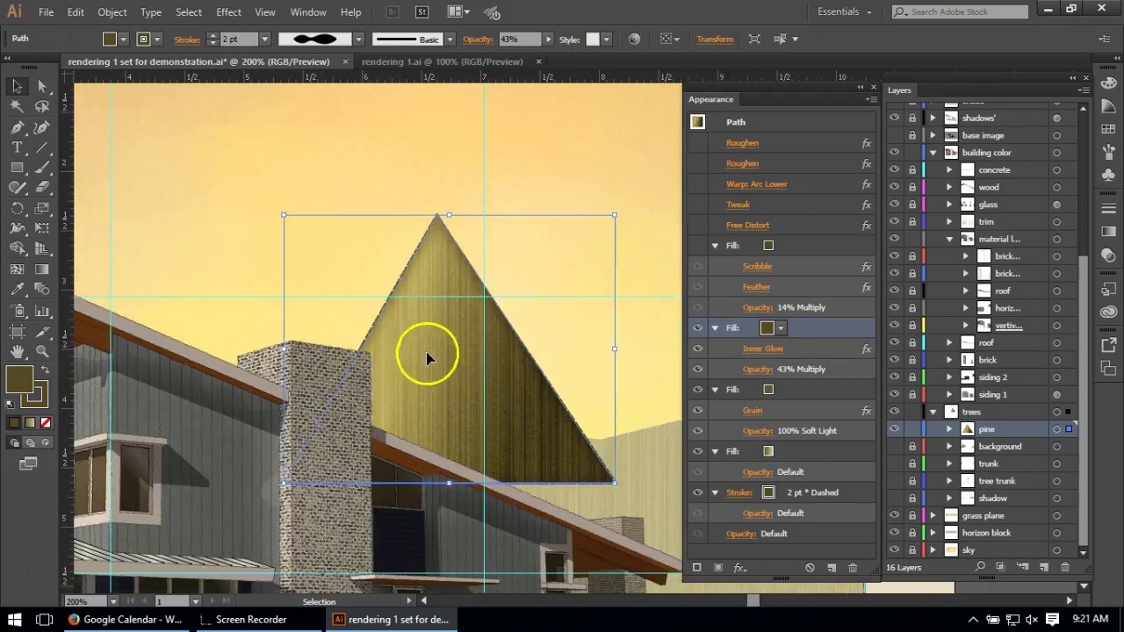
{"action": "left_click", "coordinate": [693, 247]}
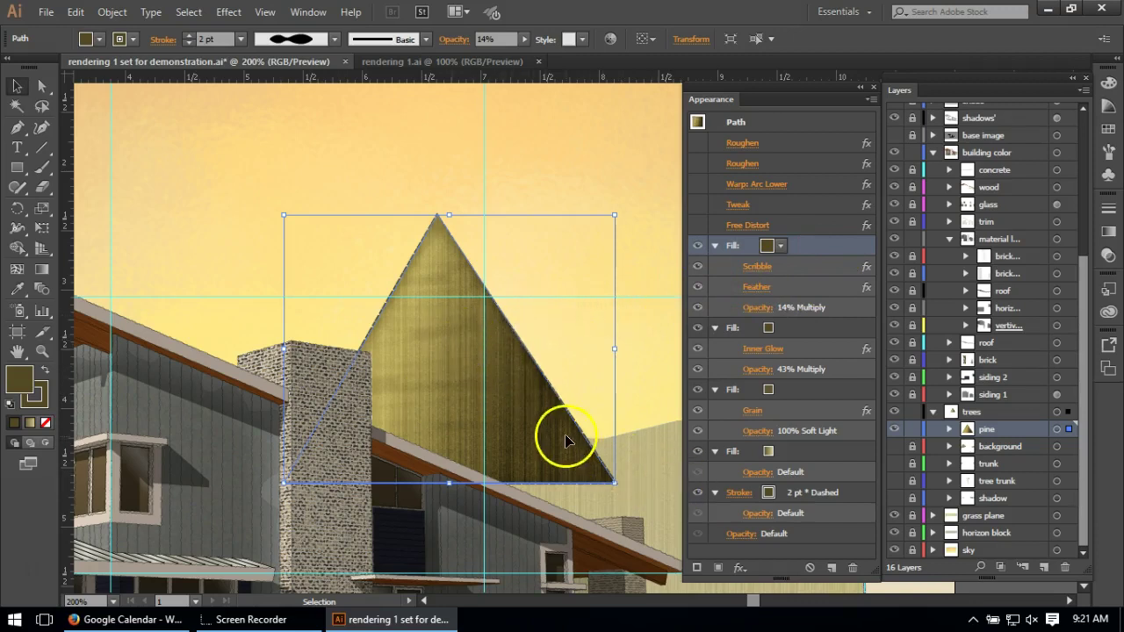
{"action": "scroll", "coordinate": [496, 403], "scroll_direction": "up", "scroll_amount": 1}
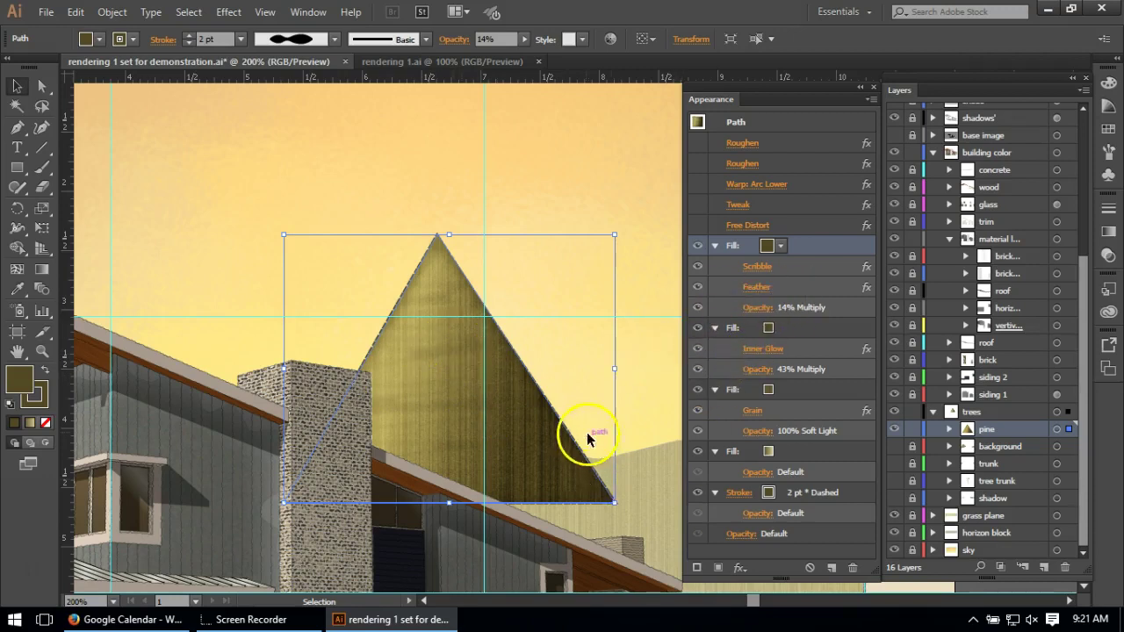
{"action": "scroll", "coordinate": [365, 433], "scroll_direction": "up", "scroll_amount": 1}
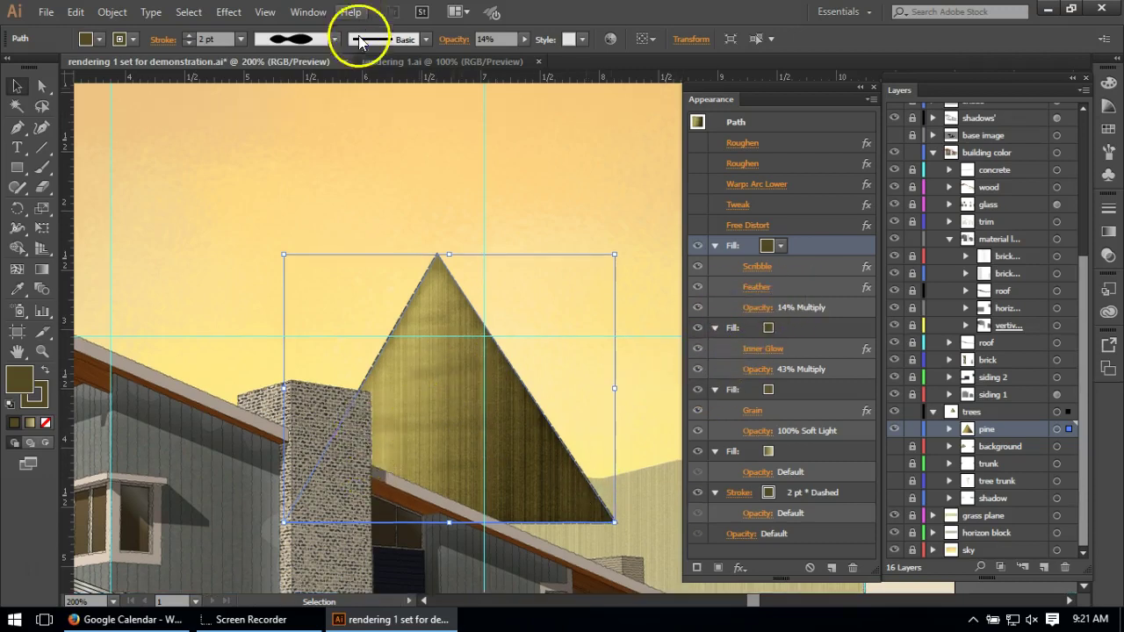
Check the finished pine in rendering 1.ai, then turn on both Roughen effects on the demonstration file's pine triangle.
{"action": "left_click", "coordinate": [408, 63]}
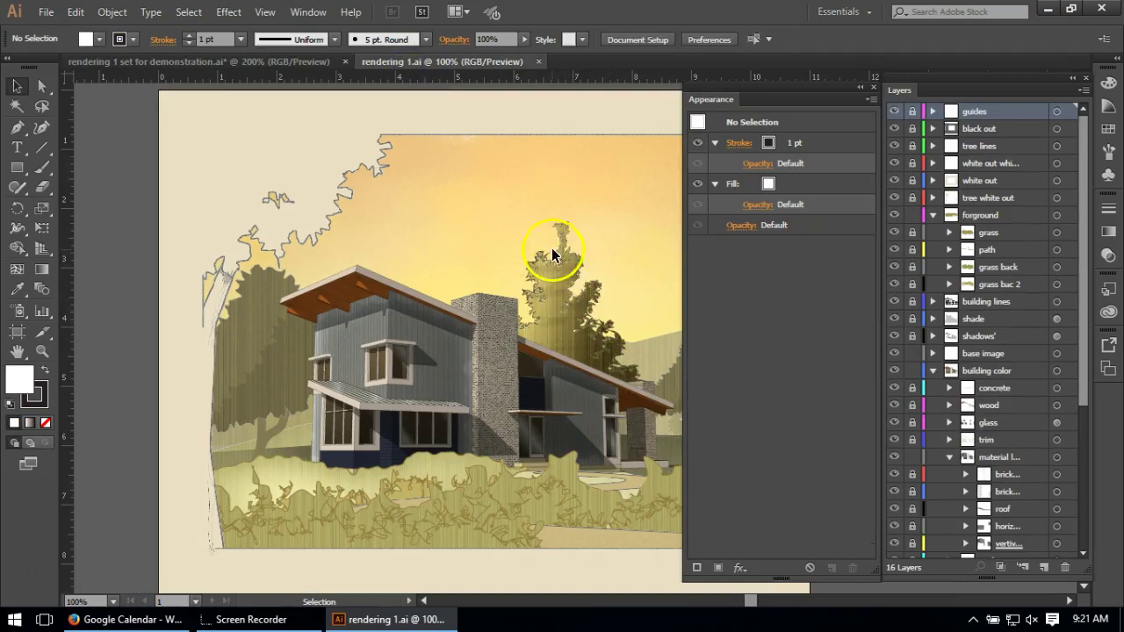
{"action": "left_click", "coordinate": [278, 62]}
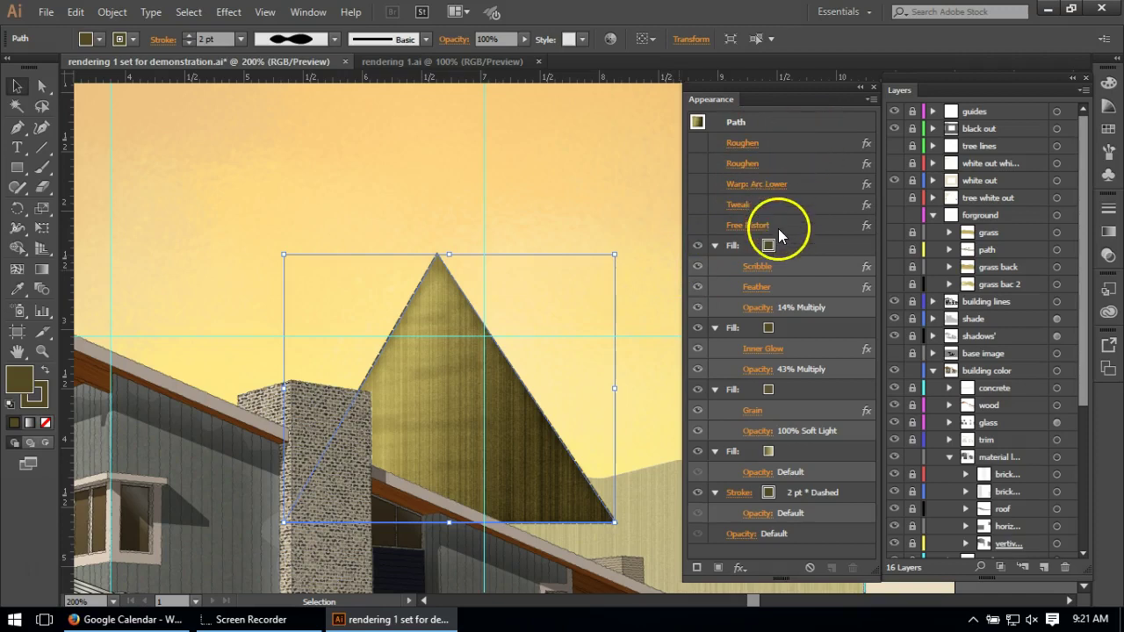
{"action": "left_click", "coordinate": [698, 143]}
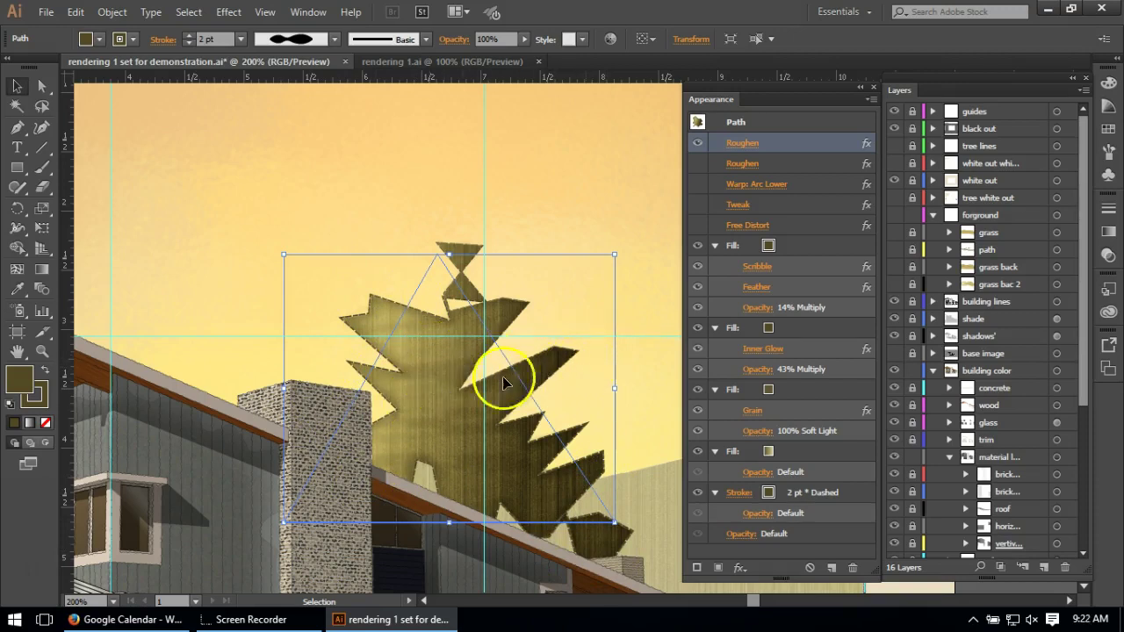
{"action": "left_click", "coordinate": [696, 163]}
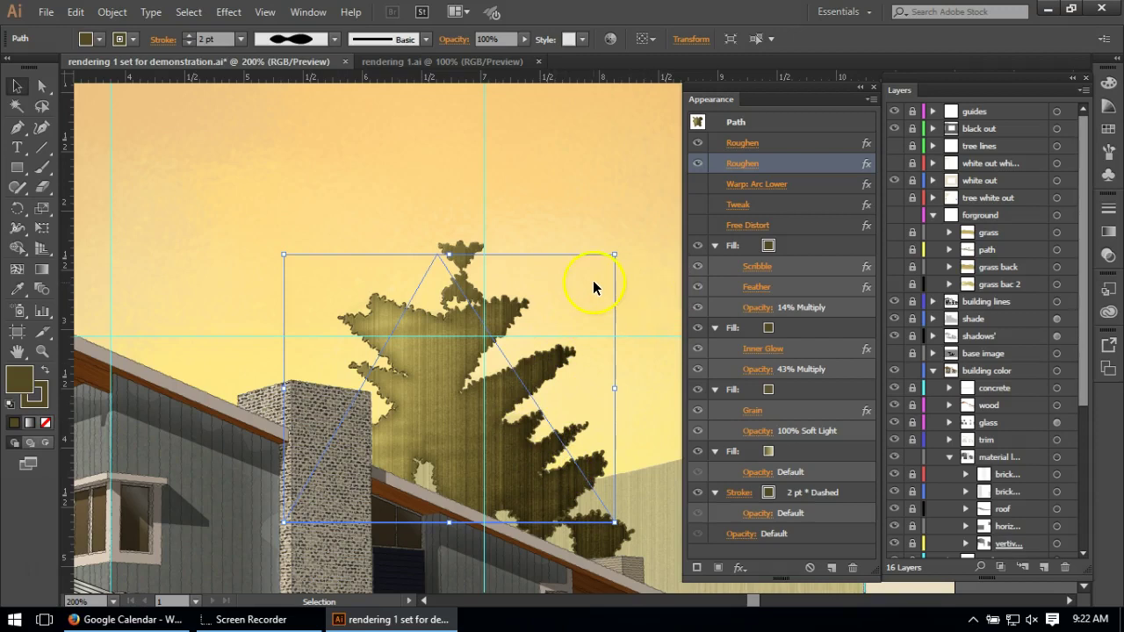
Turn on the pine's Warp: Arc Lower, Tweak and Free Distort effects, then deselect it and view the rendering at 100%.
{"action": "left_click", "coordinate": [698, 183]}
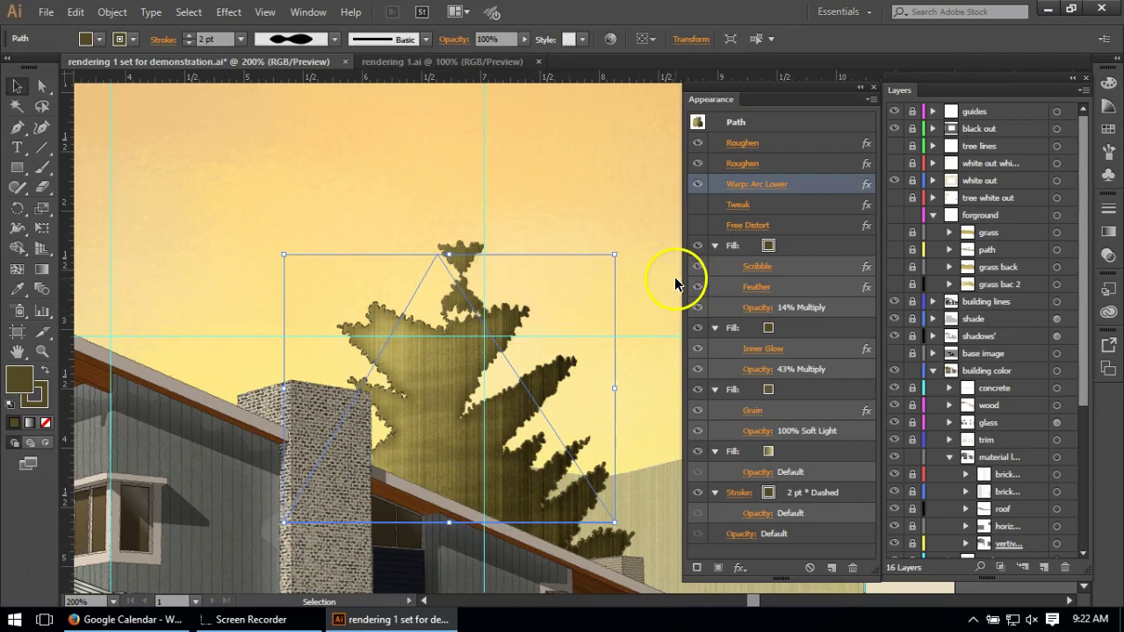
{"action": "left_click", "coordinate": [696, 205]}
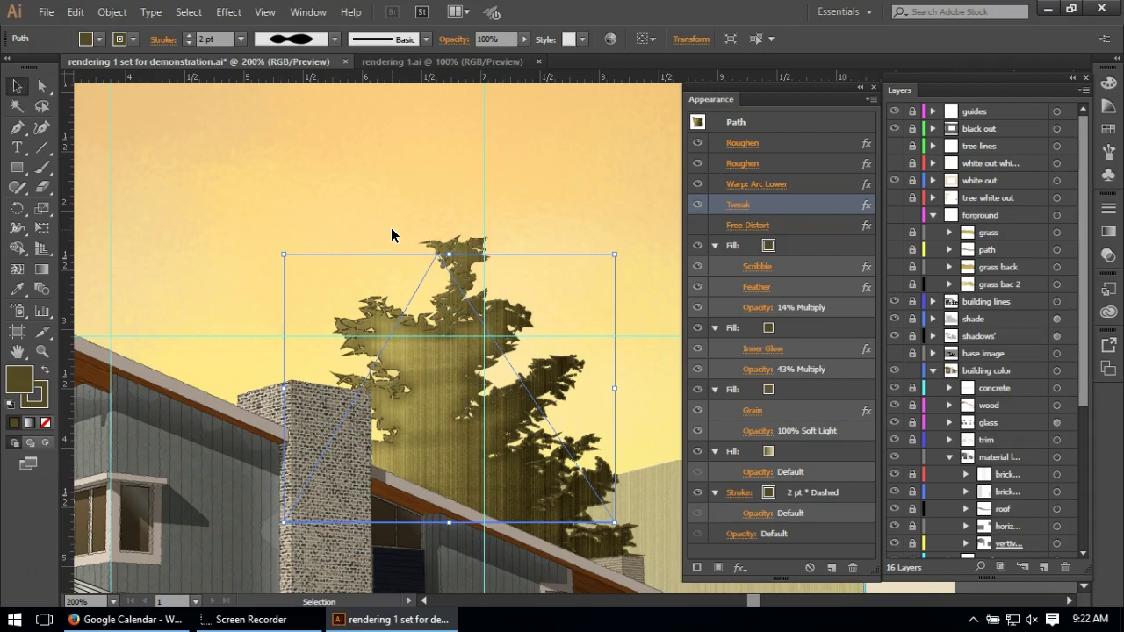
{"action": "left_click", "coordinate": [496, 385]}
{"action": "left_click", "coordinate": [694, 225]}
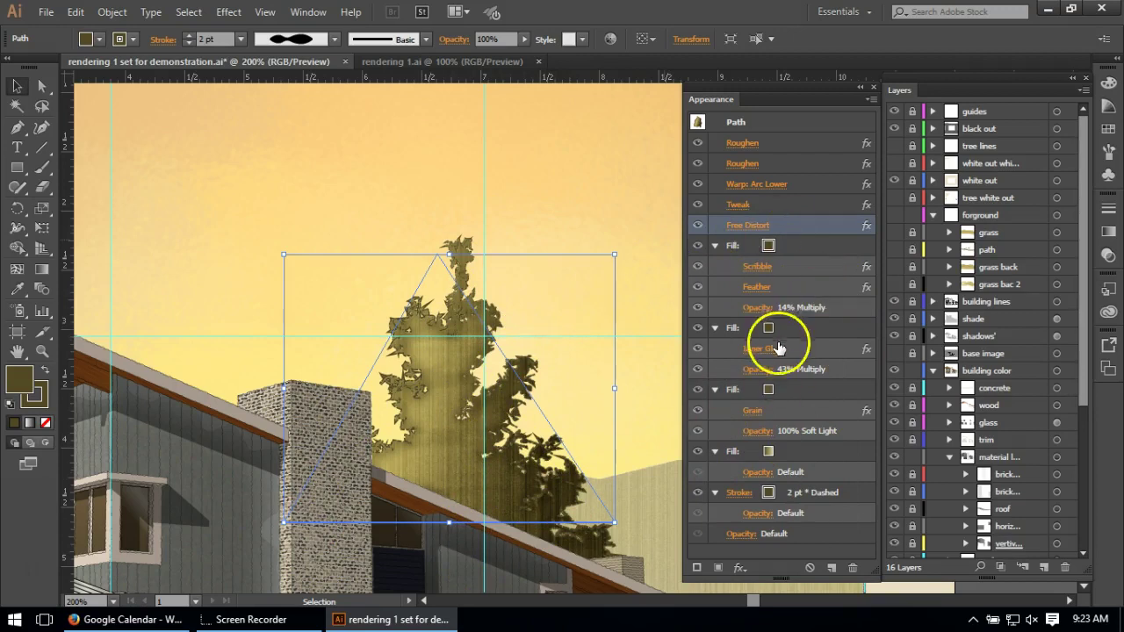
{"action": "key", "text": "ctrl+1"}
{"action": "left_click", "coordinate": [363, 194]}
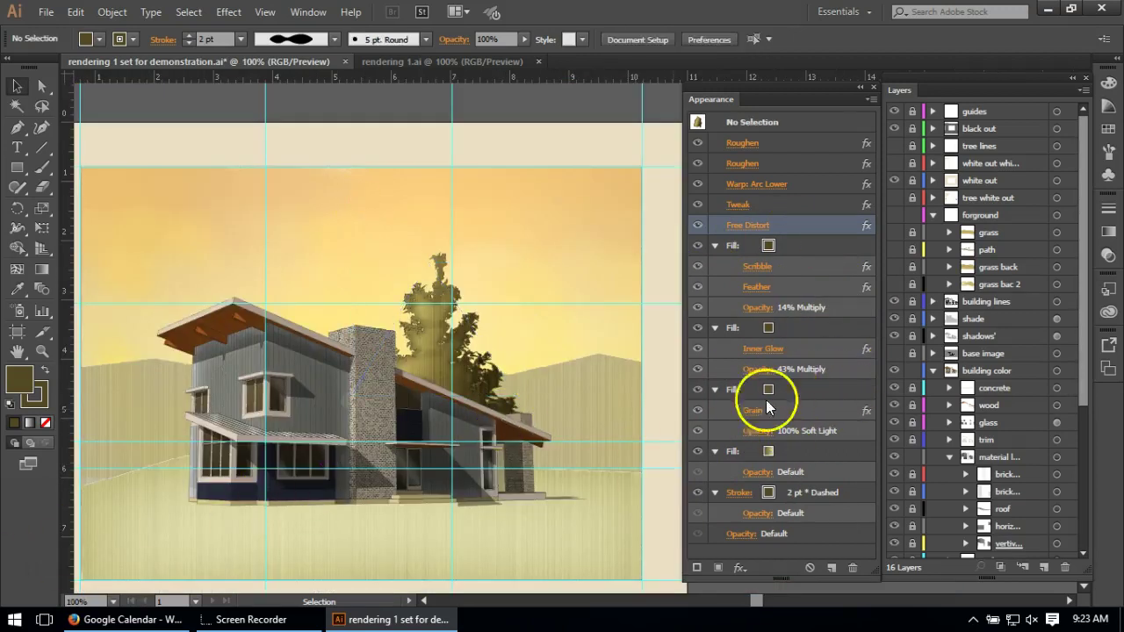
Lock the pine layer, show and unlock the background trees layer, and select the large tree shape at the house's left end.
{"action": "scroll", "coordinate": [963, 403], "scroll_direction": "down", "scroll_amount": 4}
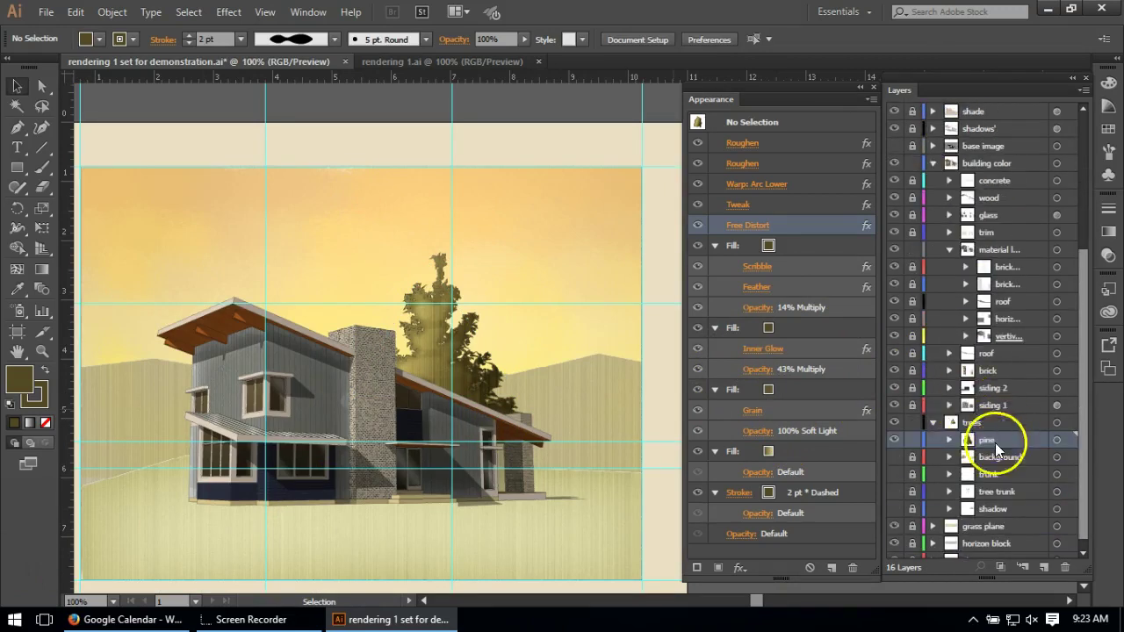
{"action": "left_click", "coordinate": [894, 440]}
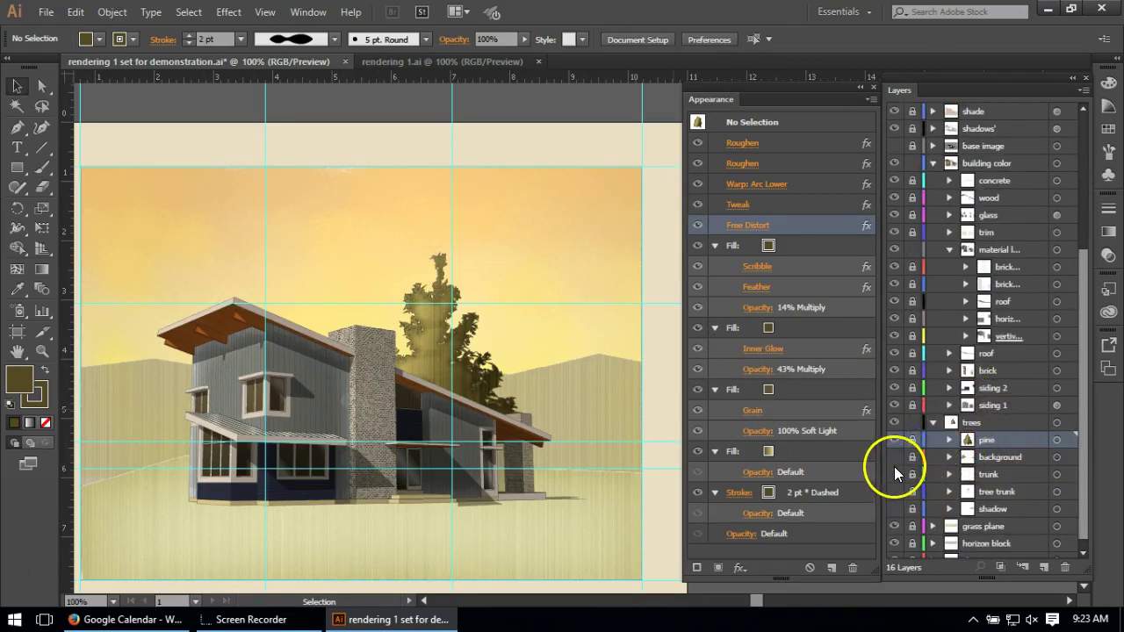
{"action": "left_click", "coordinate": [893, 458]}
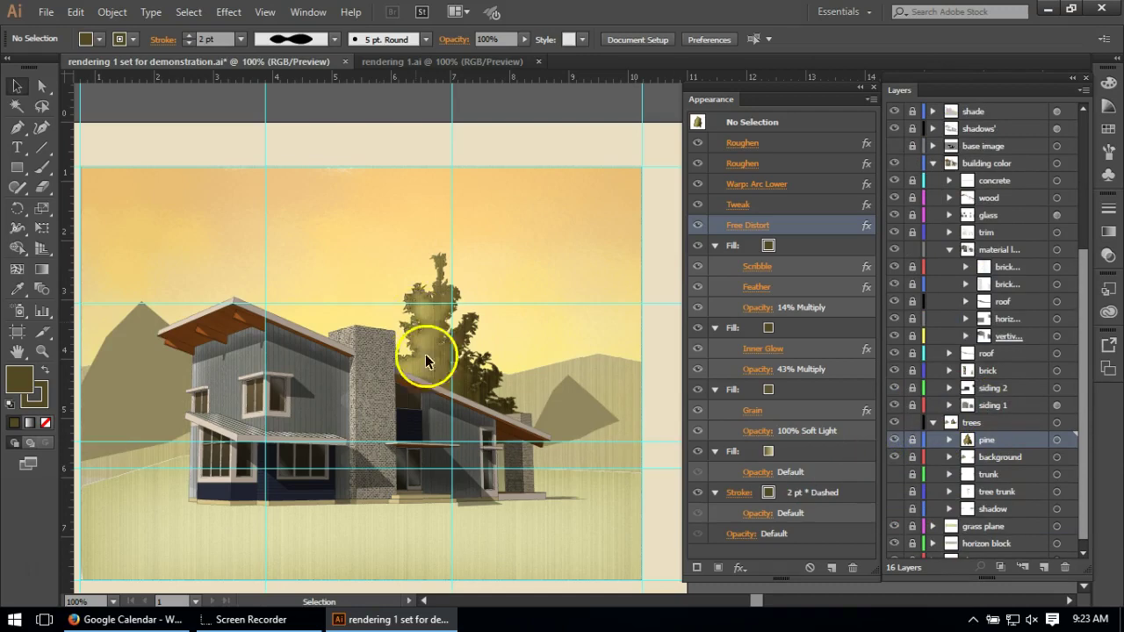
{"action": "left_click", "coordinate": [911, 457]}
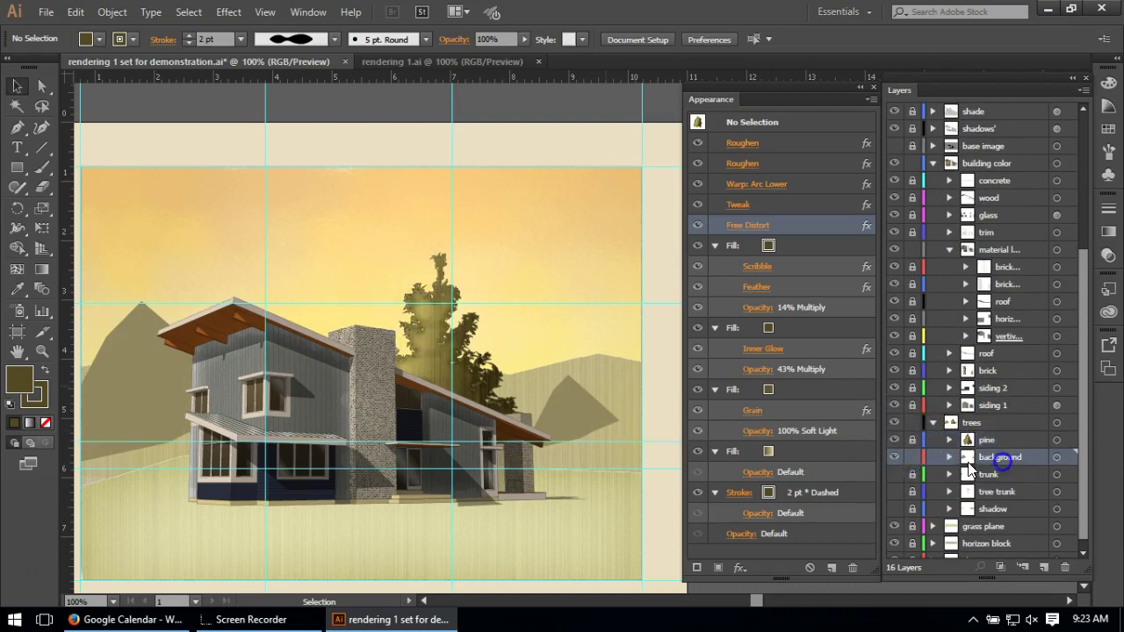
{"action": "left_click", "coordinate": [156, 381]}
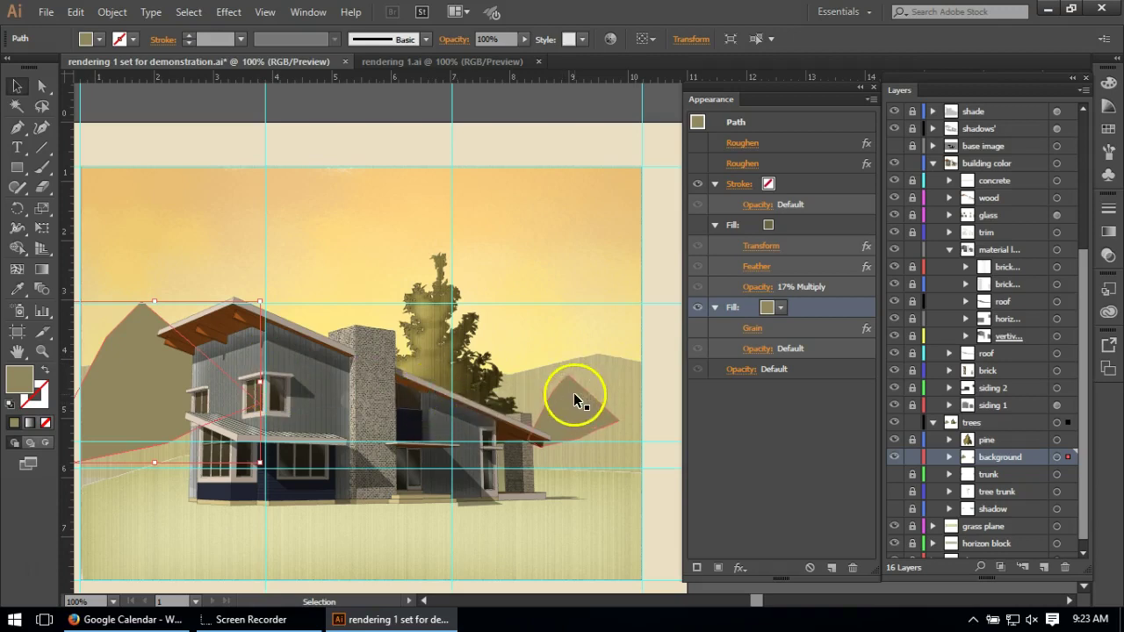
Turn on the large background tree's two Roughen effects, its transformed and feathered fill, and the Grain on its base fill.
{"action": "left_click", "coordinate": [697, 143]}
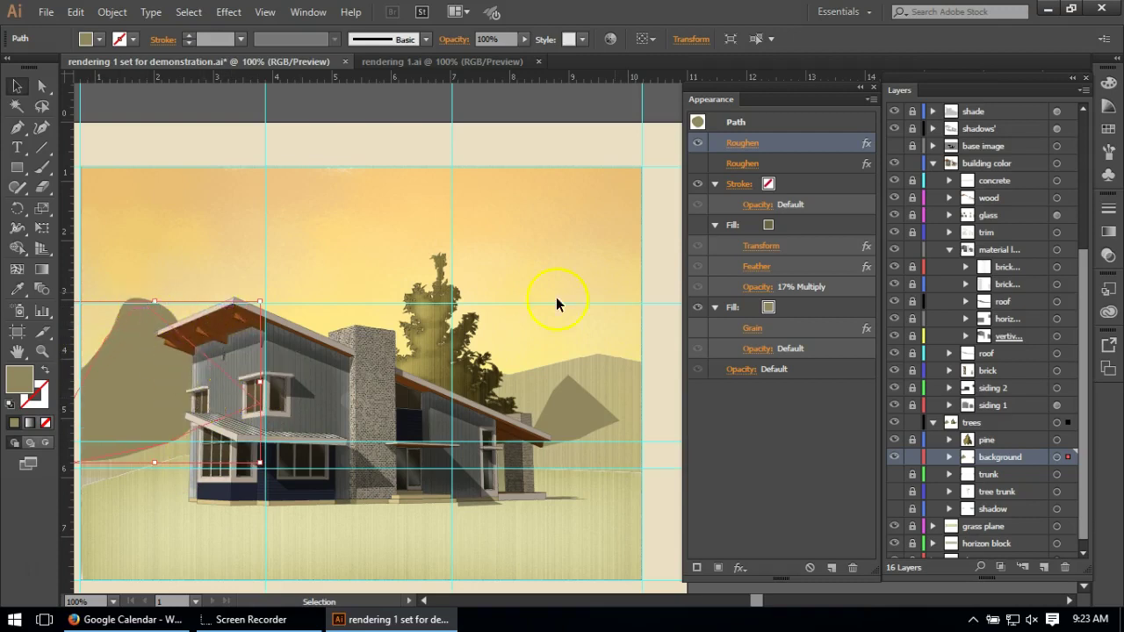
{"action": "left_click", "coordinate": [703, 168]}
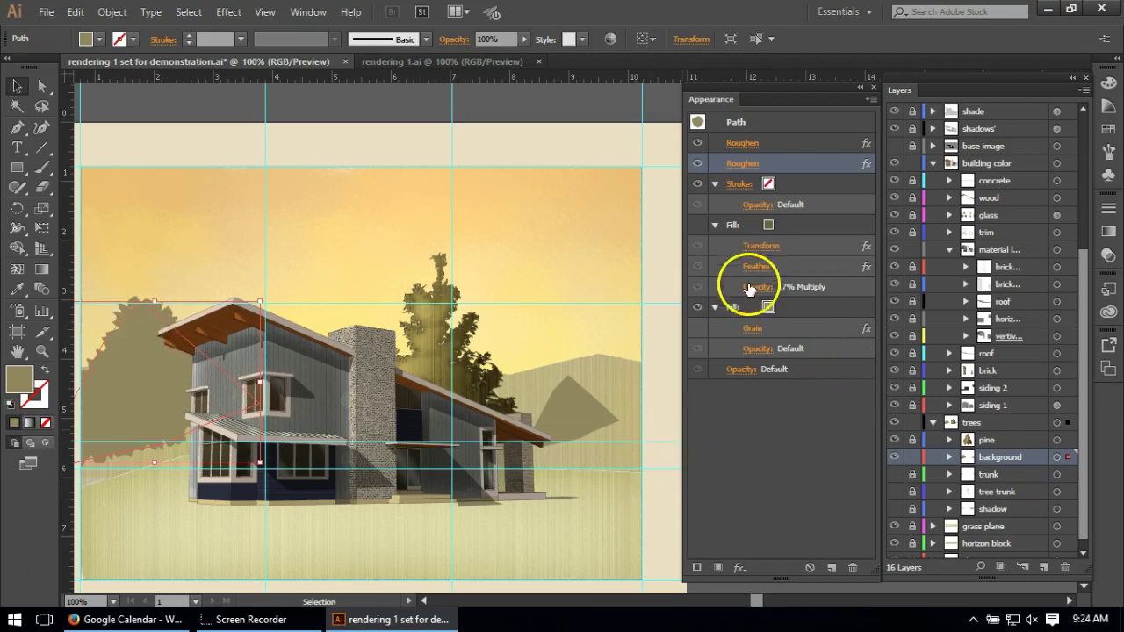
{"action": "left_click", "coordinate": [697, 225]}
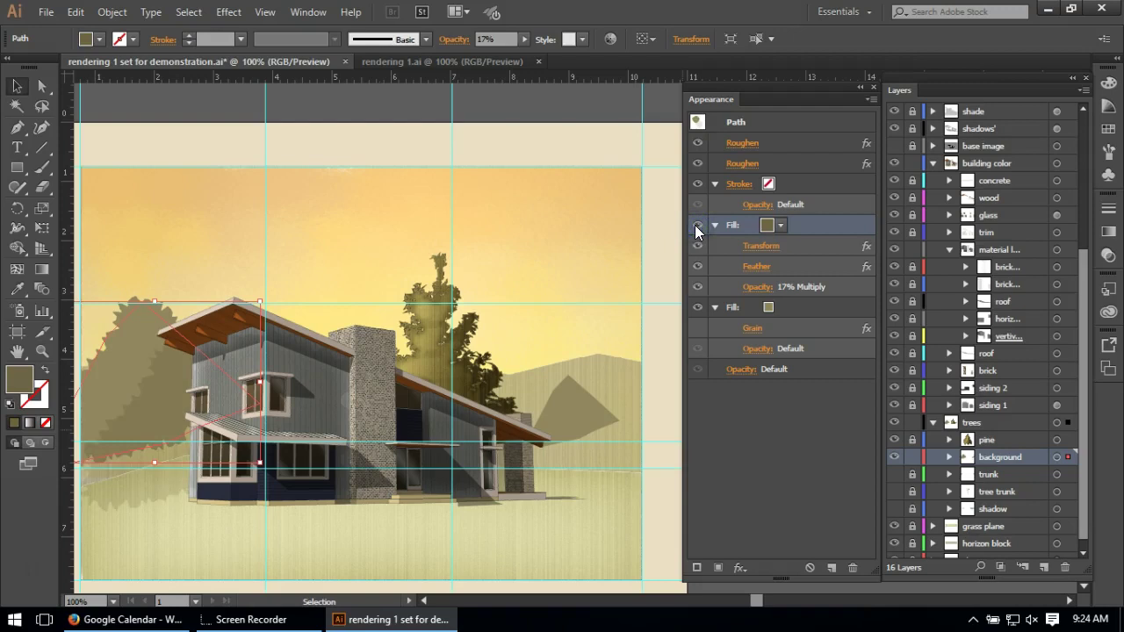
{"action": "left_click", "coordinate": [698, 332]}
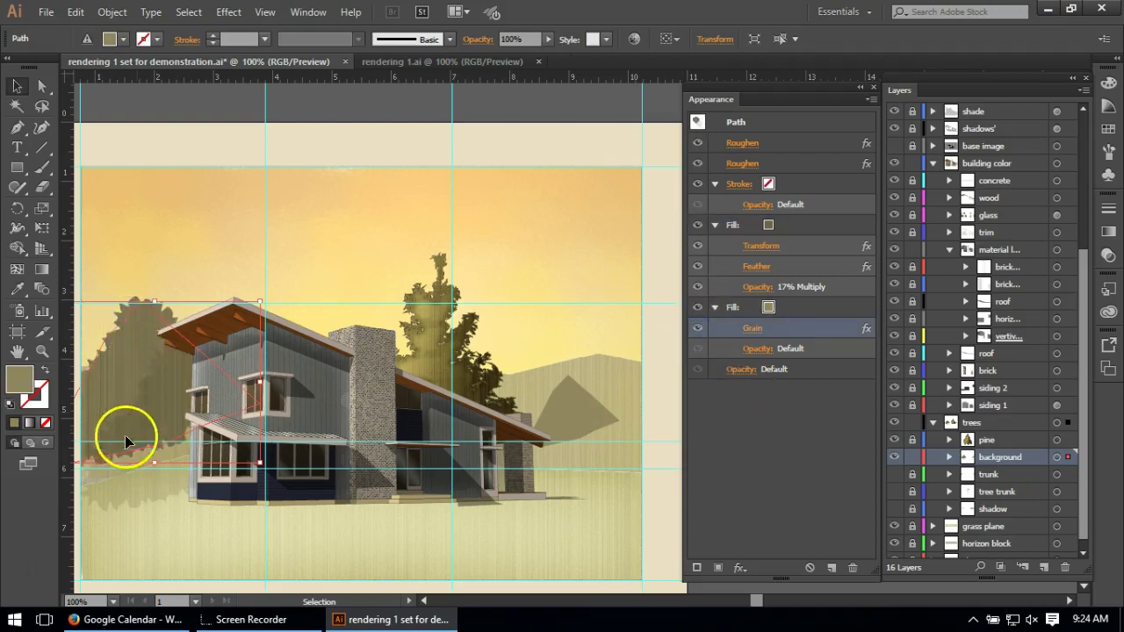
Compare the large background tree with its transformed 17% Multiply fill hidden and shown.
{"action": "left_click", "coordinate": [813, 314]}
{"action": "left_click", "coordinate": [823, 223]}
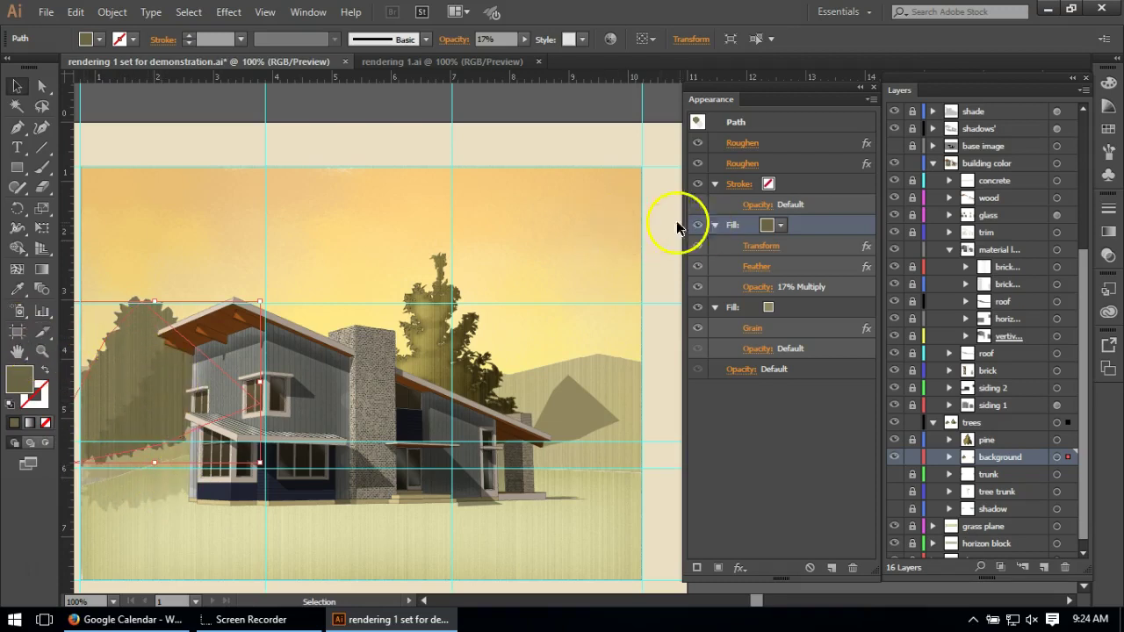
{"action": "left_click", "coordinate": [699, 226]}
{"action": "left_click", "coordinate": [699, 227]}
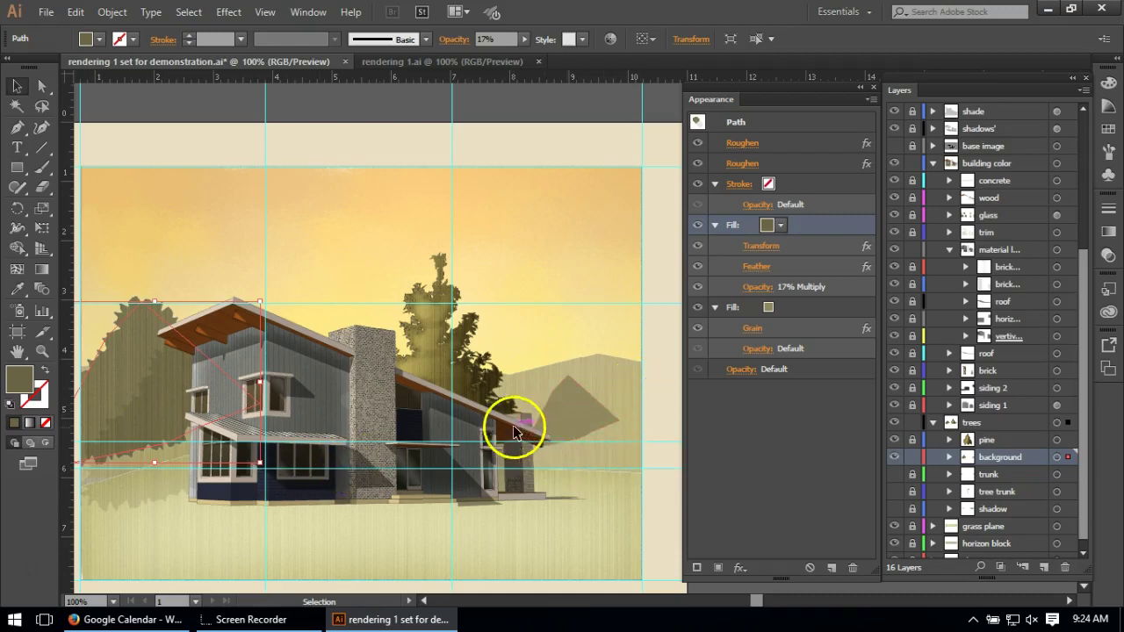
Select the small background tree at the house's right end and turn on both Roughen effects, the transformed fill and Grain.
{"action": "left_click", "coordinate": [567, 408]}
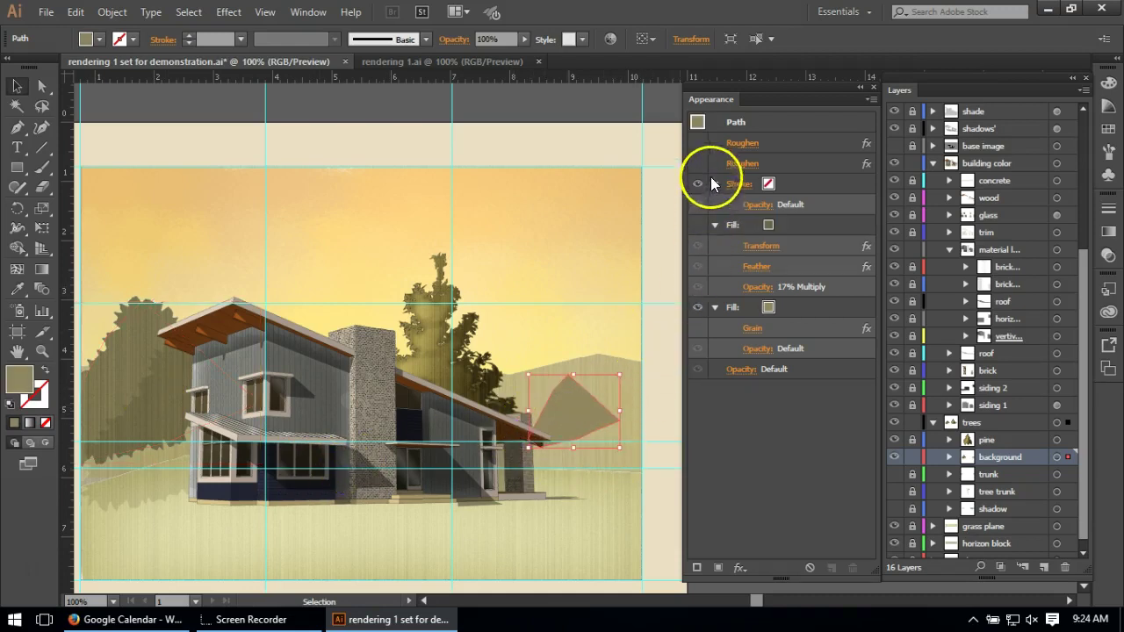
{"action": "left_click", "coordinate": [697, 143]}
{"action": "left_click", "coordinate": [697, 163]}
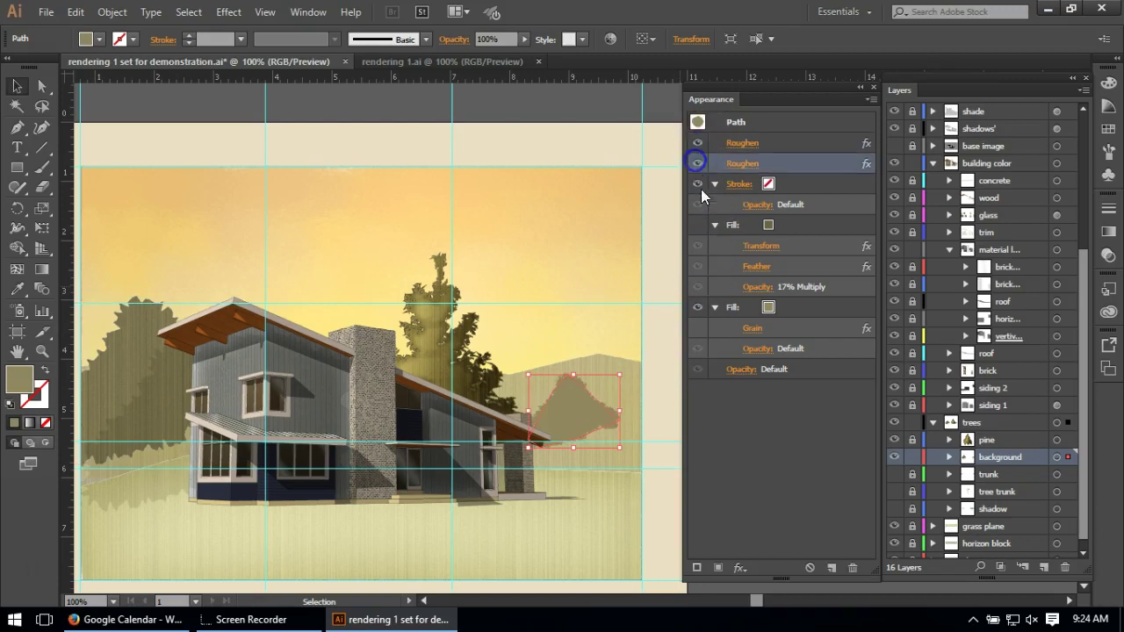
{"action": "left_click", "coordinate": [696, 223]}
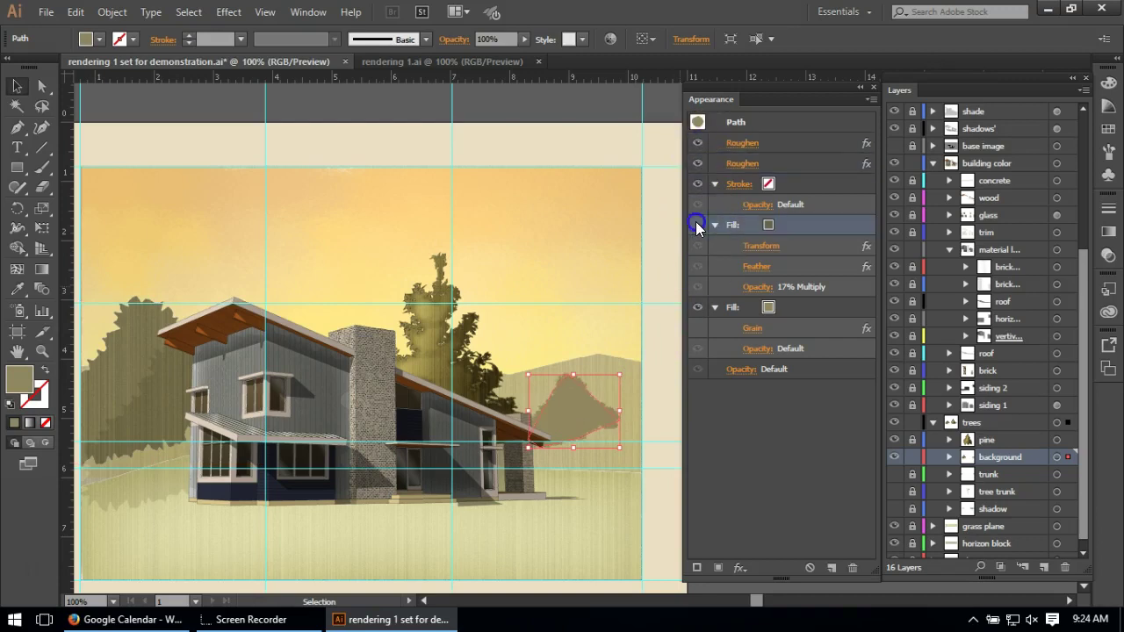
{"action": "left_click", "coordinate": [699, 327]}
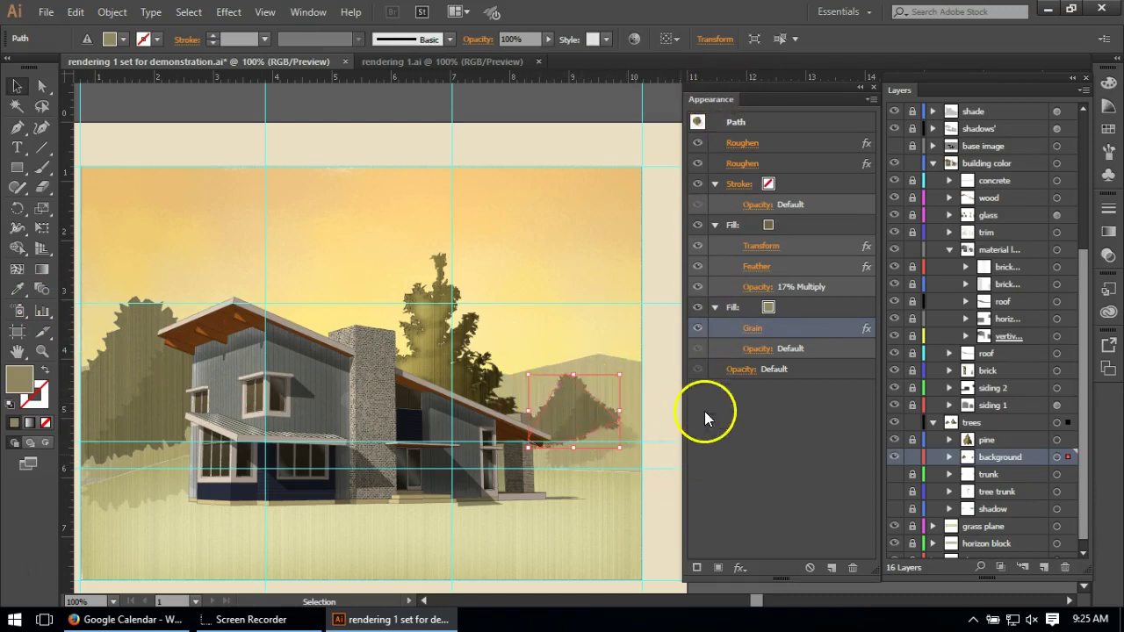
Deselect the small background tree and show the trunk layer in the trees group.
{"action": "left_click", "coordinate": [665, 411]}
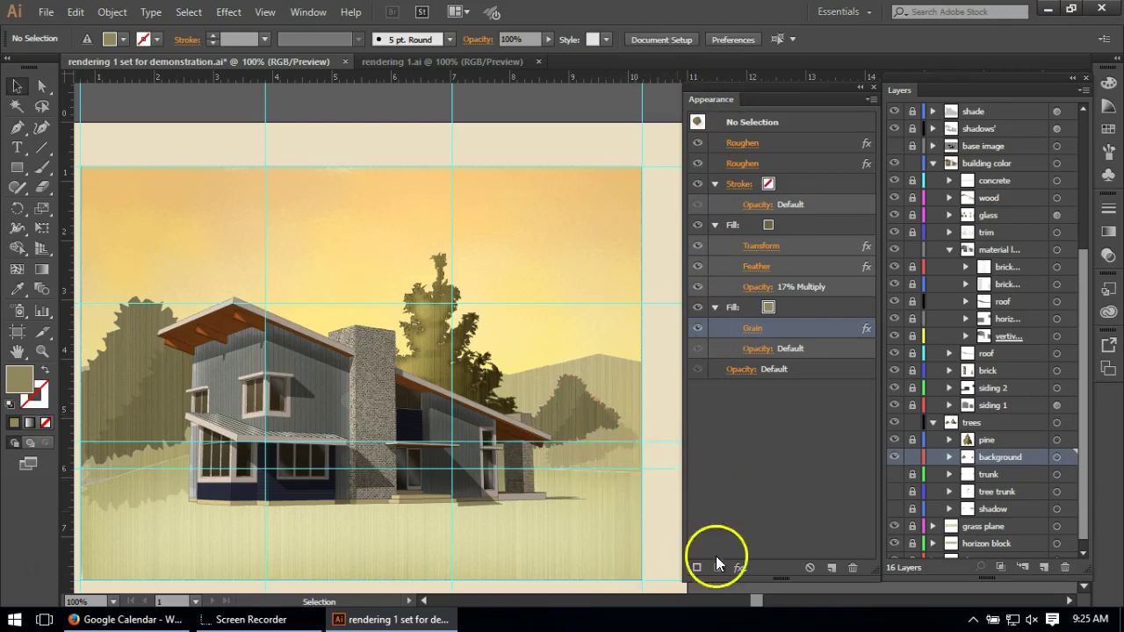
{"action": "left_click", "coordinate": [894, 476]}
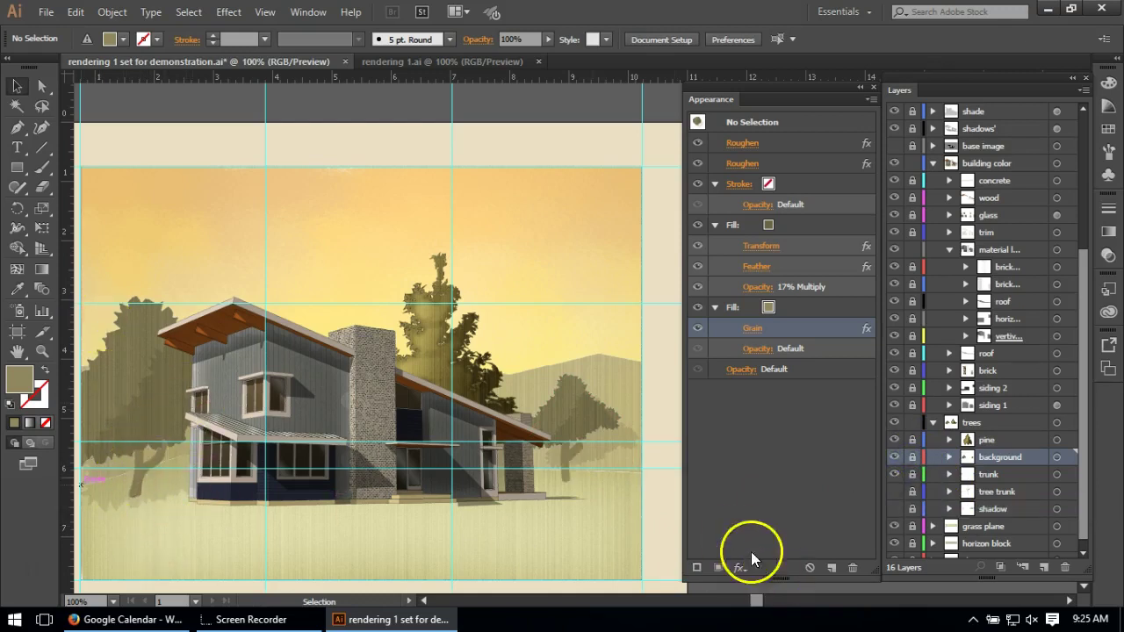
Show the tree trunk and shadow layers in the trees group.
{"action": "left_click", "coordinate": [894, 492]}
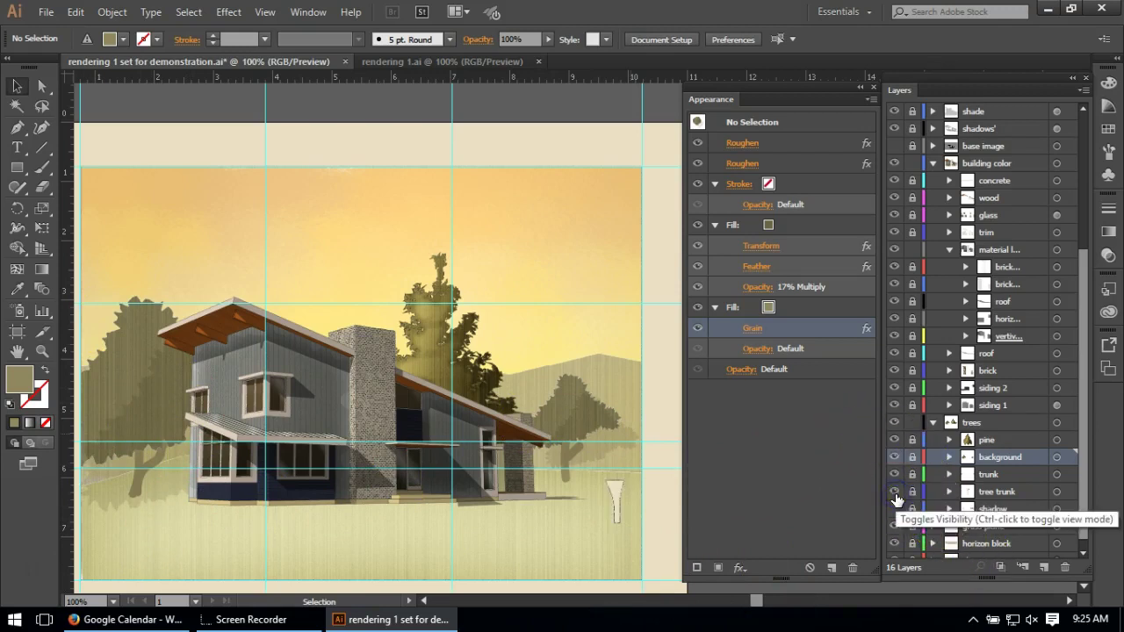
{"action": "left_click", "coordinate": [1005, 493]}
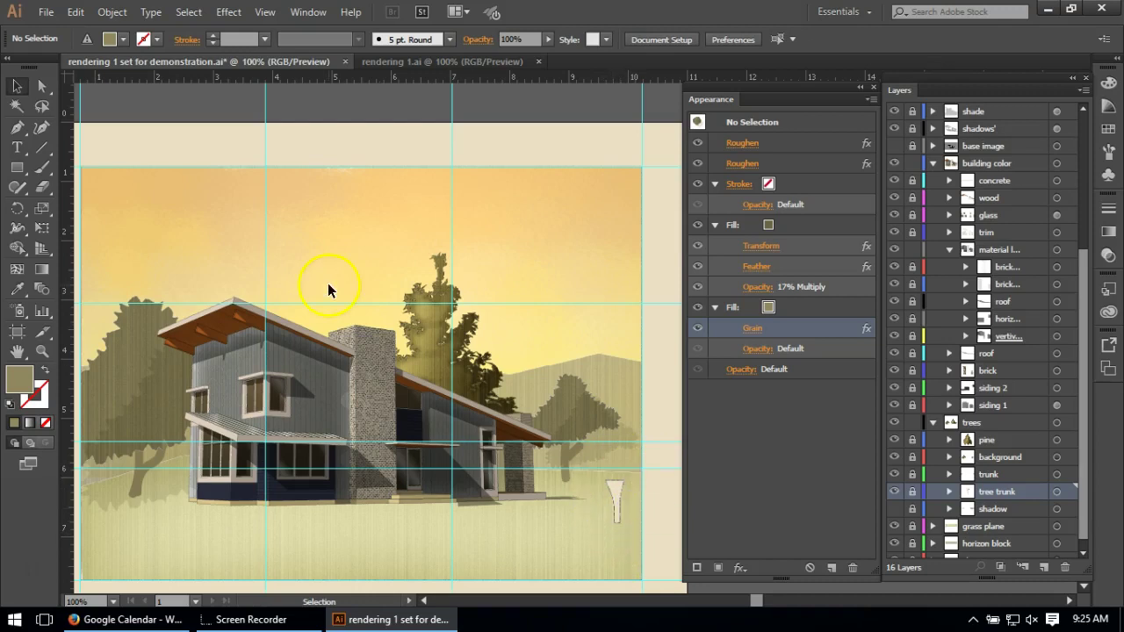
{"action": "left_click", "coordinate": [894, 511]}
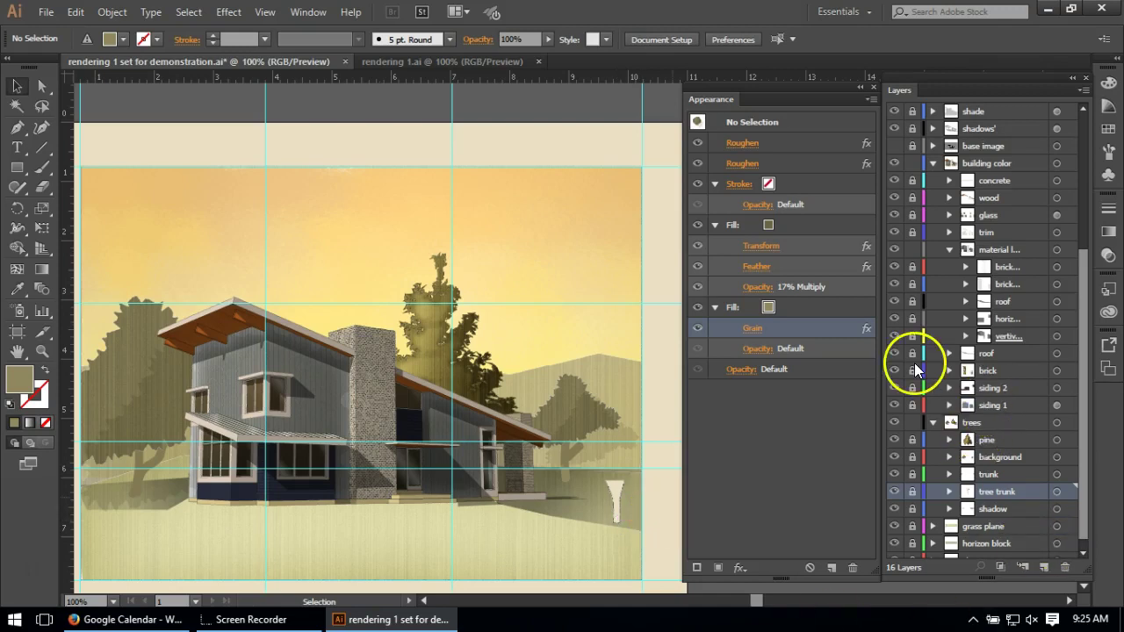
Show the tree white out layer, make it the active layer and unlock it.
{"action": "scroll", "coordinate": [989, 373], "scroll_direction": "up", "scroll_amount": 4}
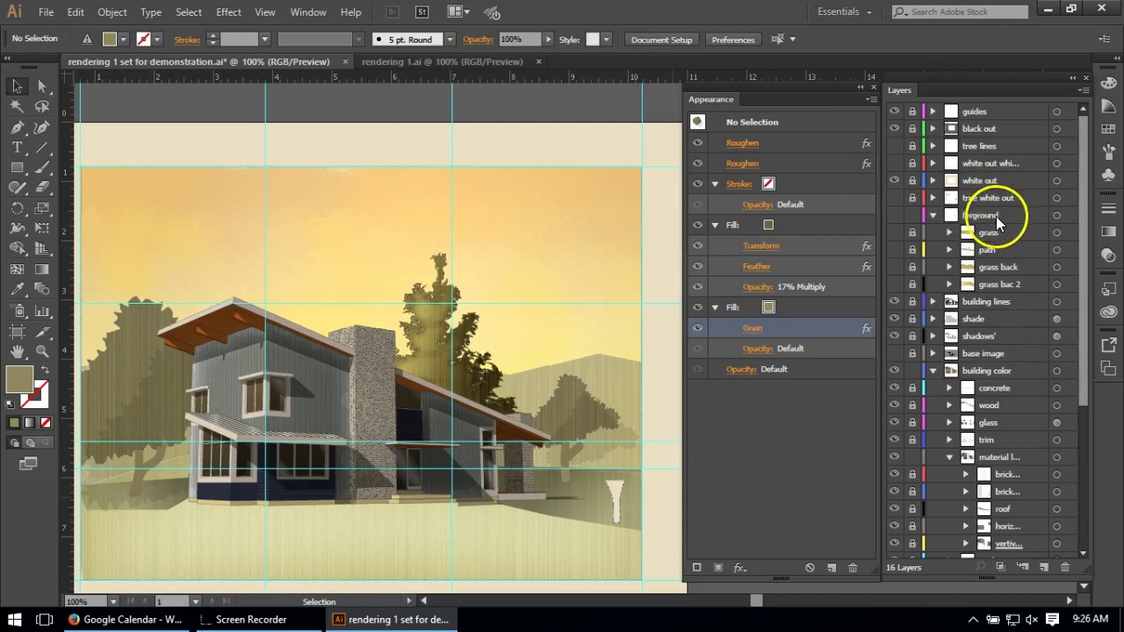
{"action": "left_click", "coordinate": [893, 197]}
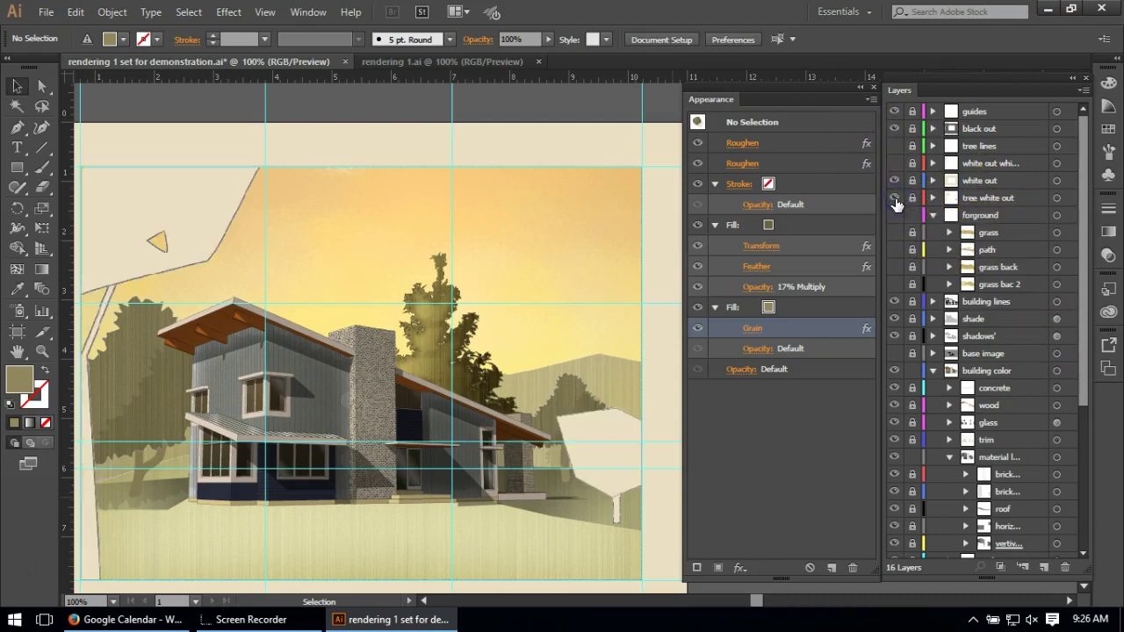
{"action": "scroll", "coordinate": [549, 190], "scroll_direction": "down", "scroll_amount": 1}
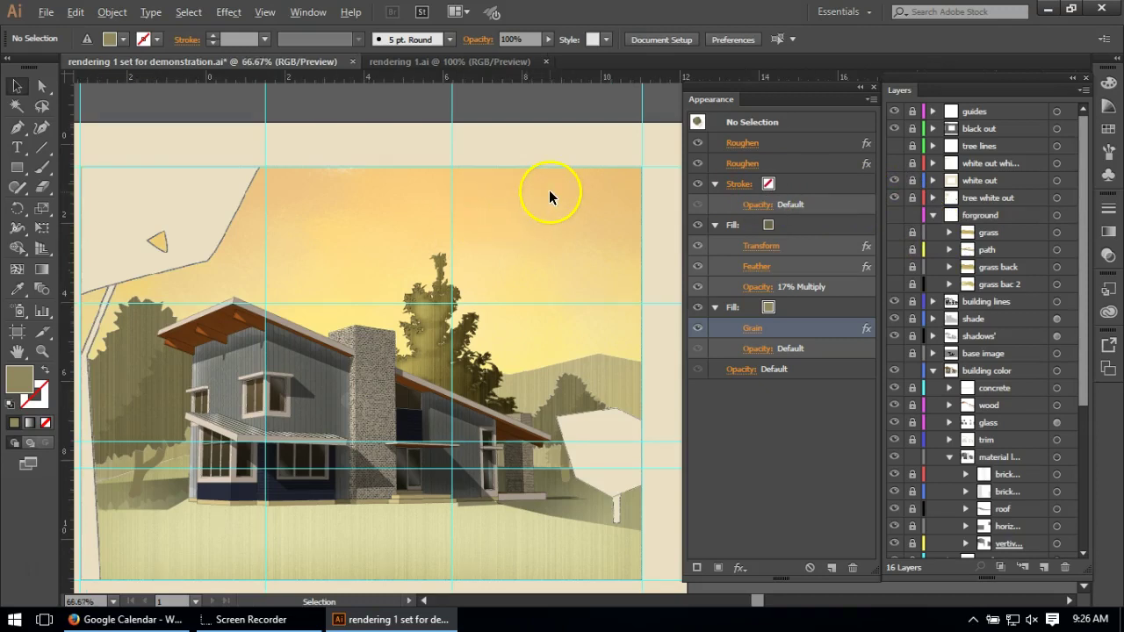
{"action": "scroll", "coordinate": [388, 189], "scroll_direction": "up", "scroll_amount": 1}
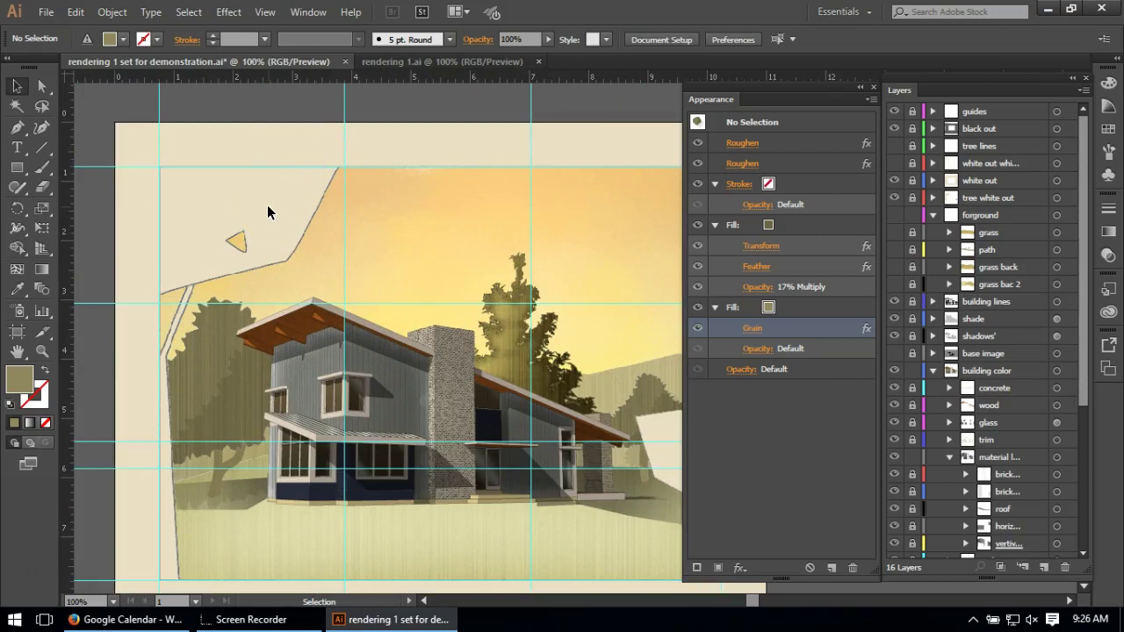
{"action": "left_click", "coordinate": [289, 257]}
{"action": "left_click", "coordinate": [1004, 196]}
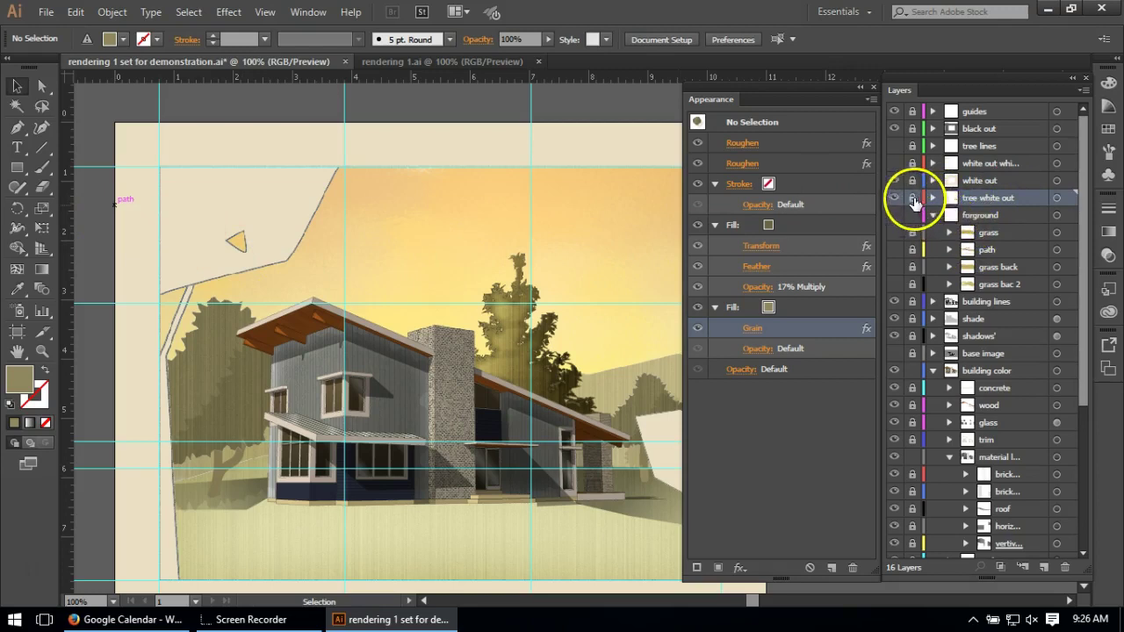
{"action": "left_click", "coordinate": [1025, 194]}
Turn on both Roughen effects for the large foreground tree's canopy shape in the picture's upper-left corner.
{"action": "left_click", "coordinate": [269, 210]}
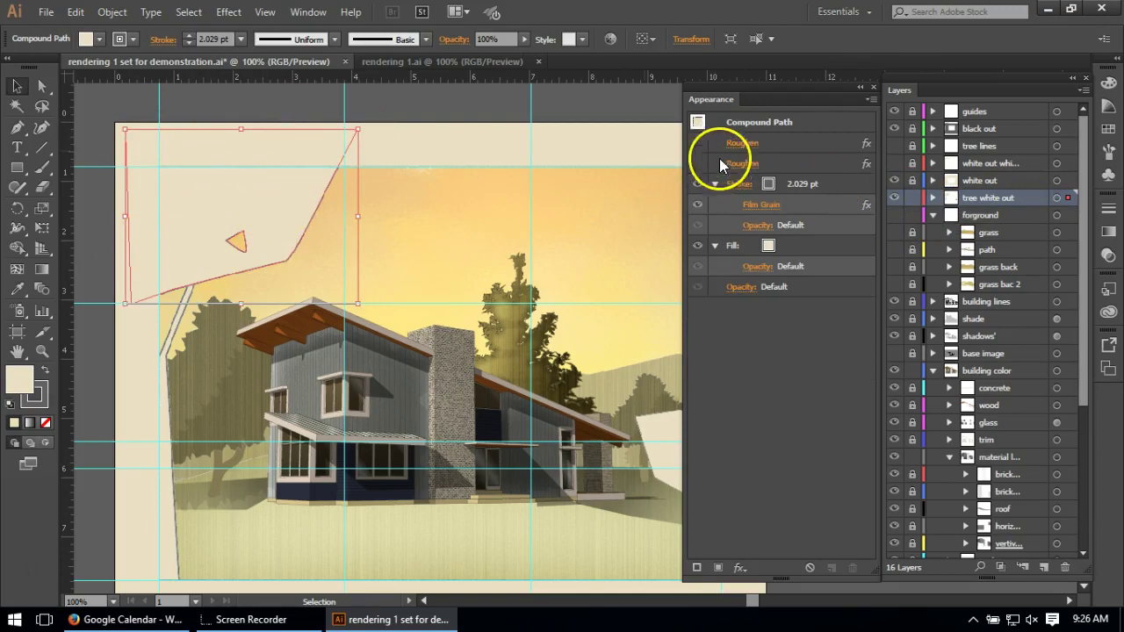
{"action": "left_click", "coordinate": [697, 142]}
{"action": "left_click", "coordinate": [697, 163]}
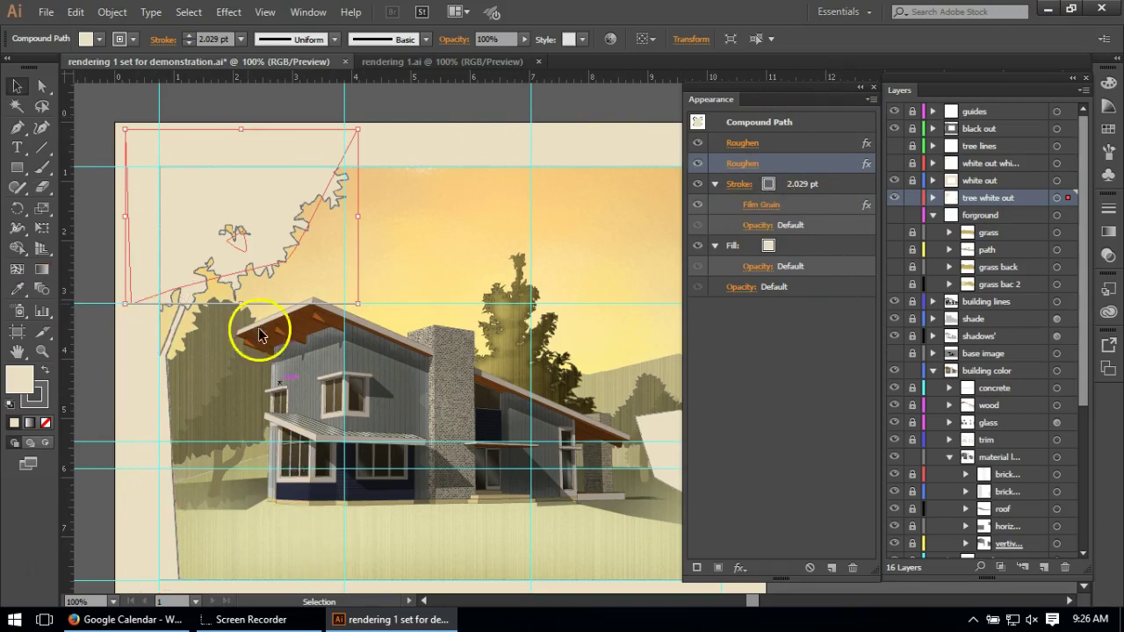
{"action": "left_click", "coordinate": [272, 99]}
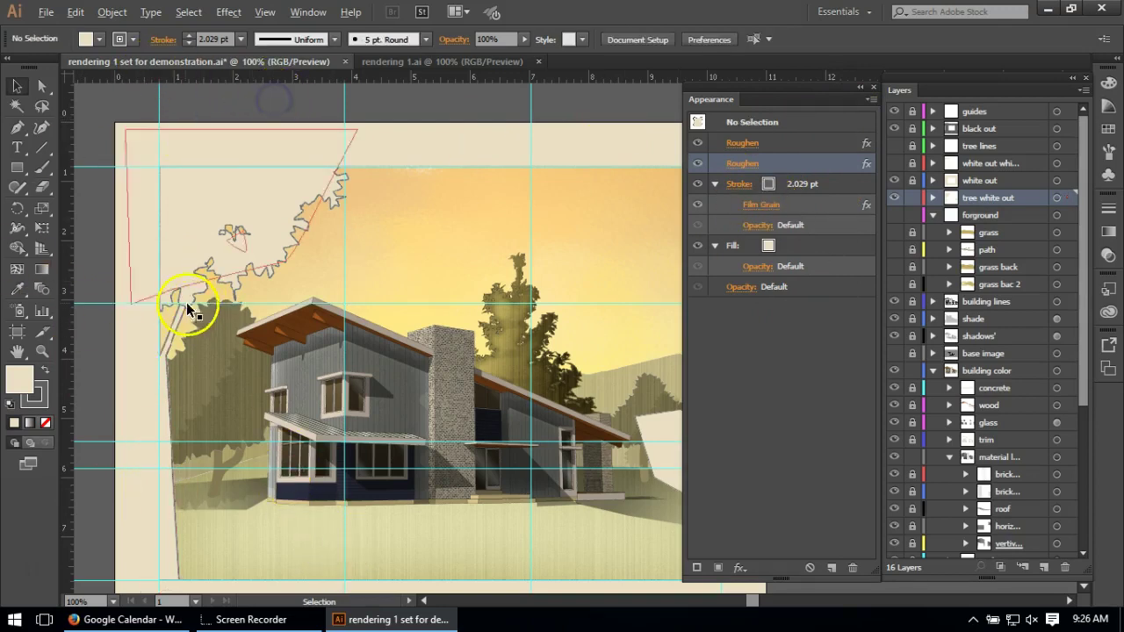
Turn on the Roughen effect for the large foreground tree's trunk shape and deselect it.
{"action": "left_click", "coordinate": [152, 438]}
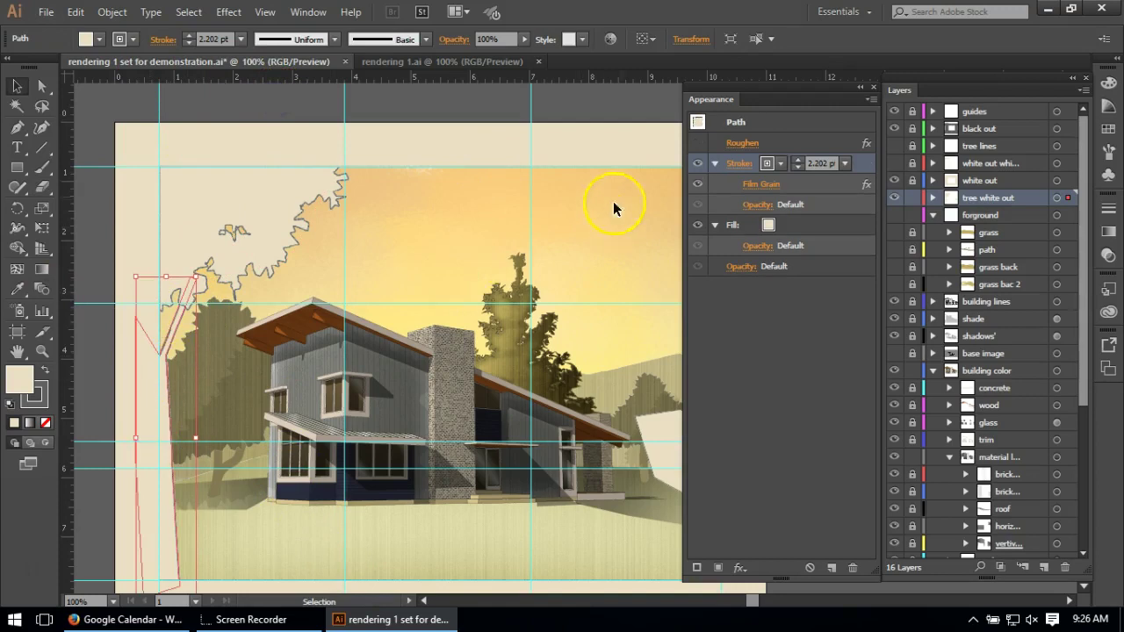
{"action": "left_click", "coordinate": [702, 147]}
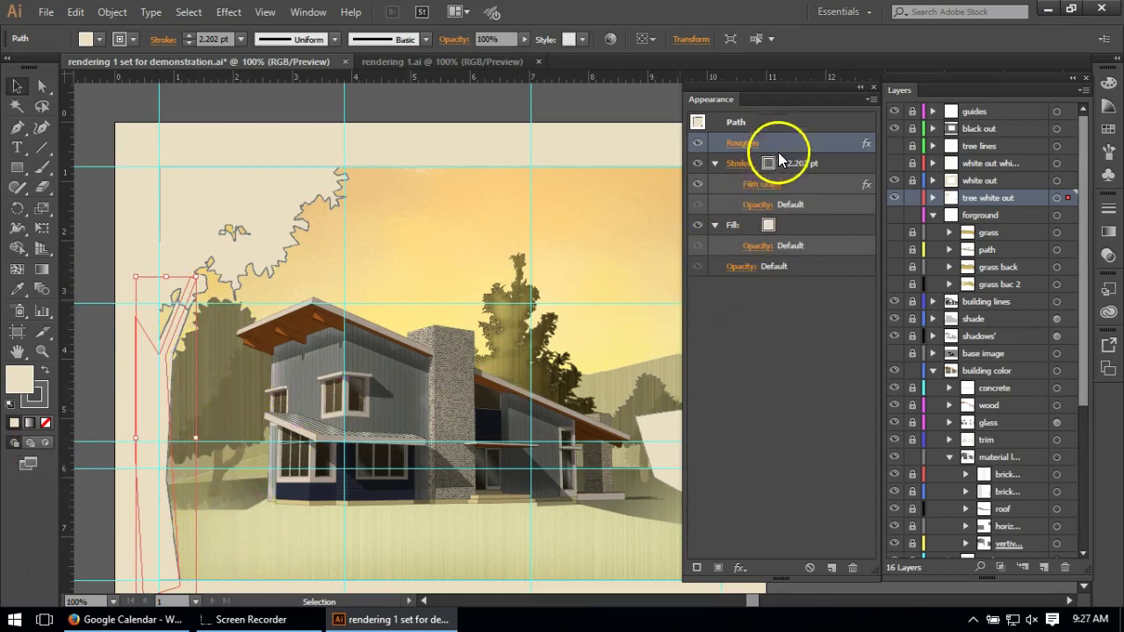
{"action": "left_click", "coordinate": [459, 110]}
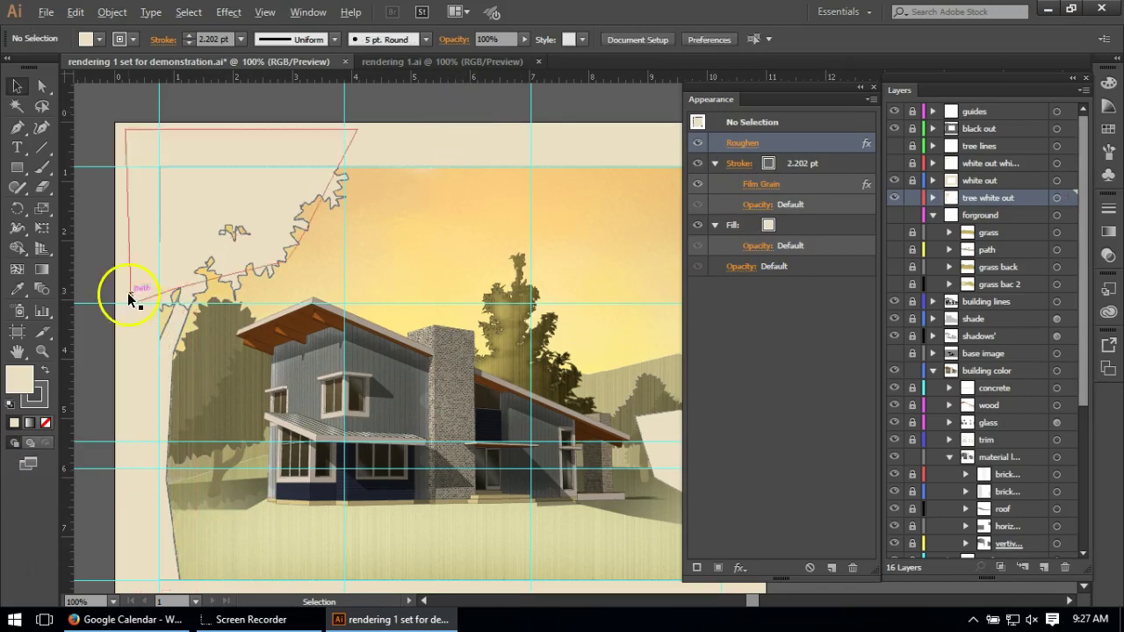
Turn on both Roughen effects for the small white tree canopy beyond the house, deselect it and lock the tree white out layer.
{"action": "scroll", "coordinate": [115, 268], "scroll_direction": "down", "scroll_amount": 1}
{"action": "scroll", "coordinate": [519, 393], "scroll_direction": "up", "scroll_amount": 1}
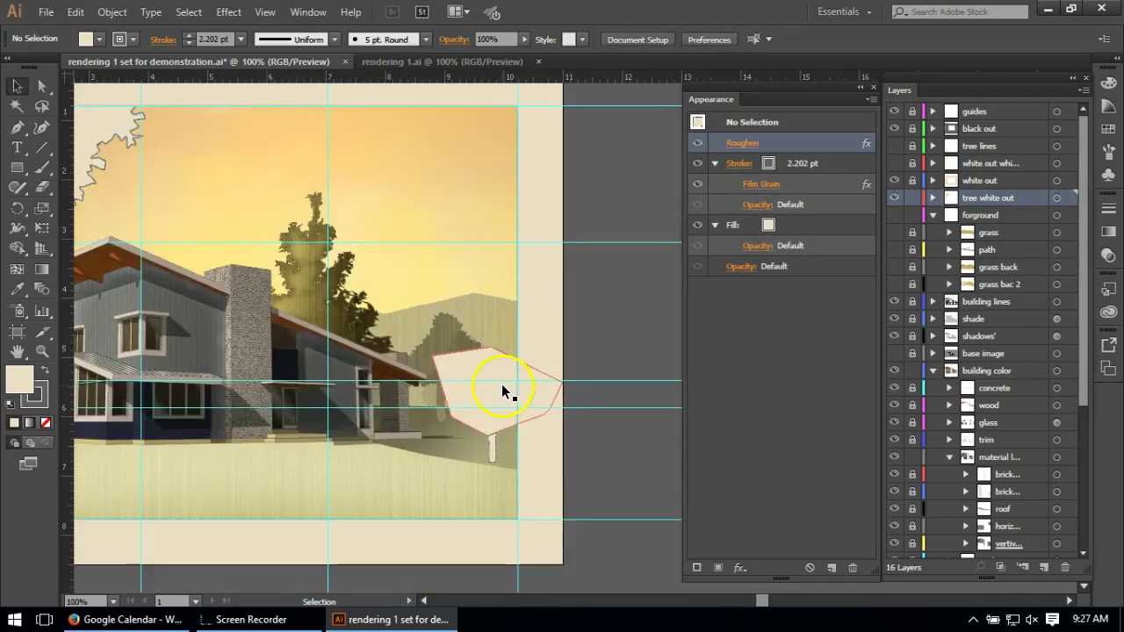
{"action": "left_click", "coordinate": [502, 389]}
{"action": "left_click", "coordinate": [700, 143]}
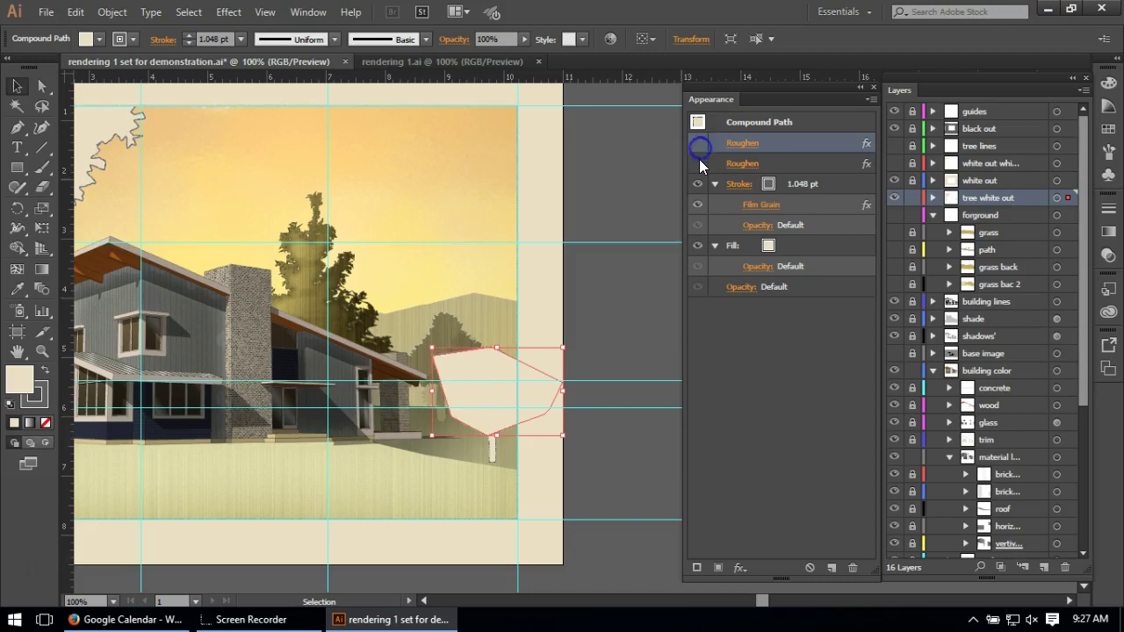
{"action": "left_click", "coordinate": [699, 164]}
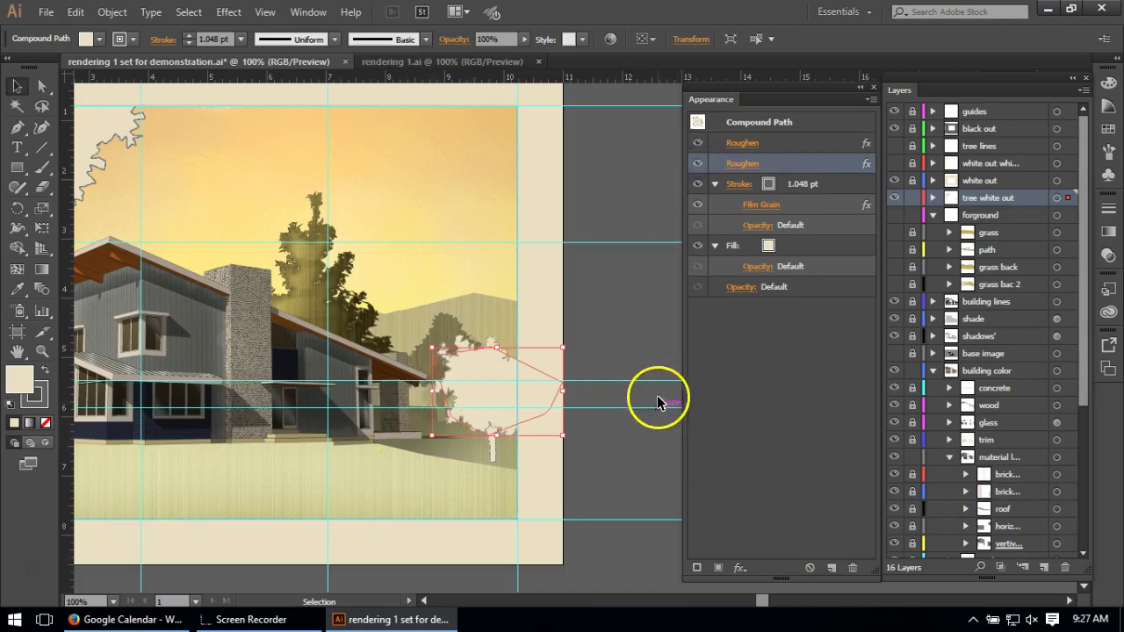
{"action": "left_click", "coordinate": [629, 481]}
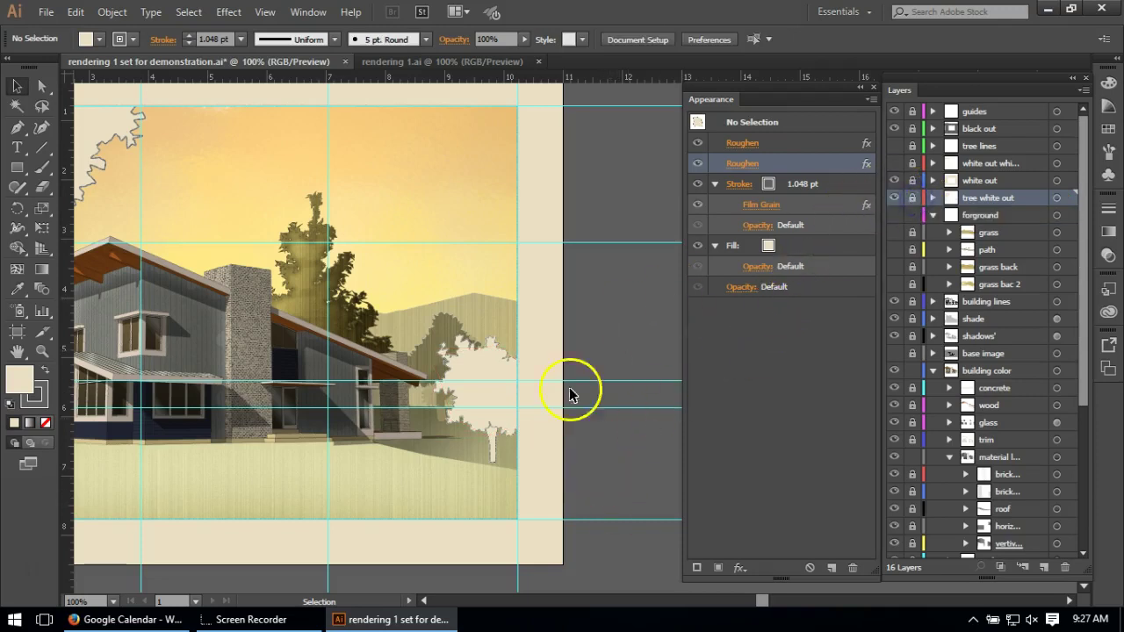
Show and unlock the hidden white-out layer just below tree lines, and make it the active layer.
{"action": "scroll", "coordinate": [570, 450], "scroll_direction": "down", "scroll_amount": 2}
{"action": "scroll", "coordinate": [289, 294], "scroll_direction": "up", "scroll_amount": 2}
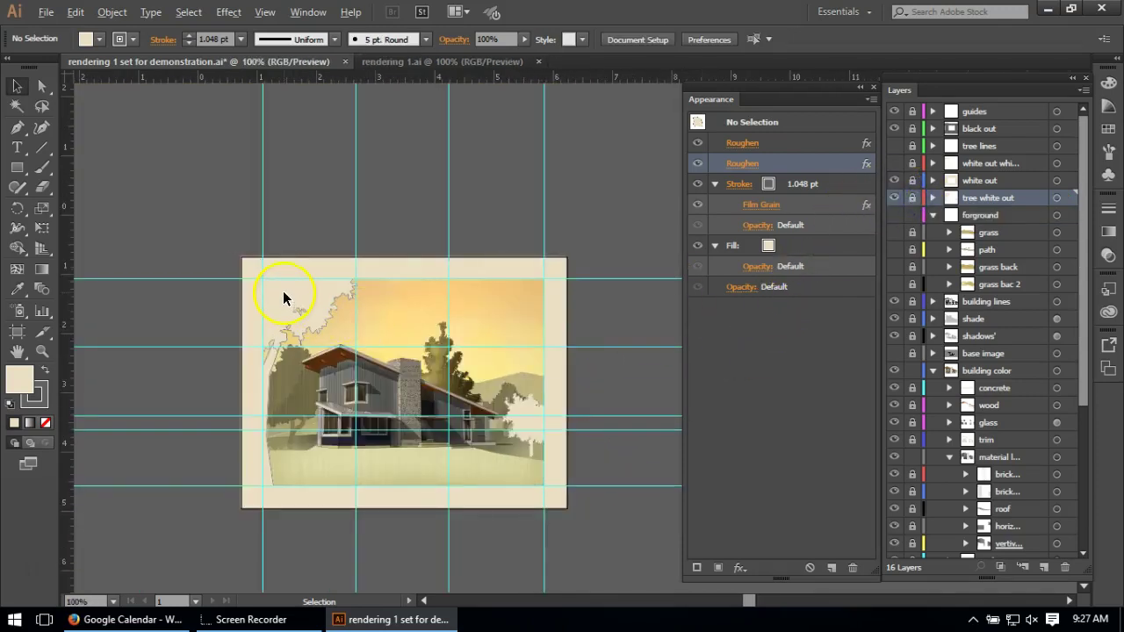
{"action": "scroll", "coordinate": [277, 259], "scroll_direction": "up", "scroll_amount": 3}
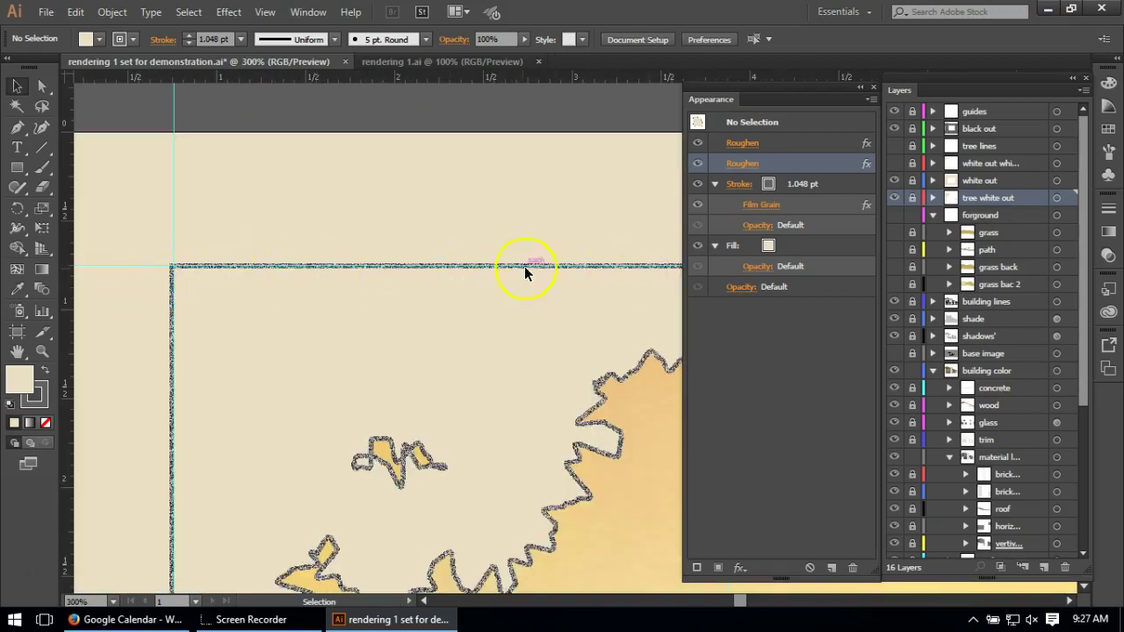
{"action": "scroll", "coordinate": [171, 279], "scroll_direction": "down", "scroll_amount": 1}
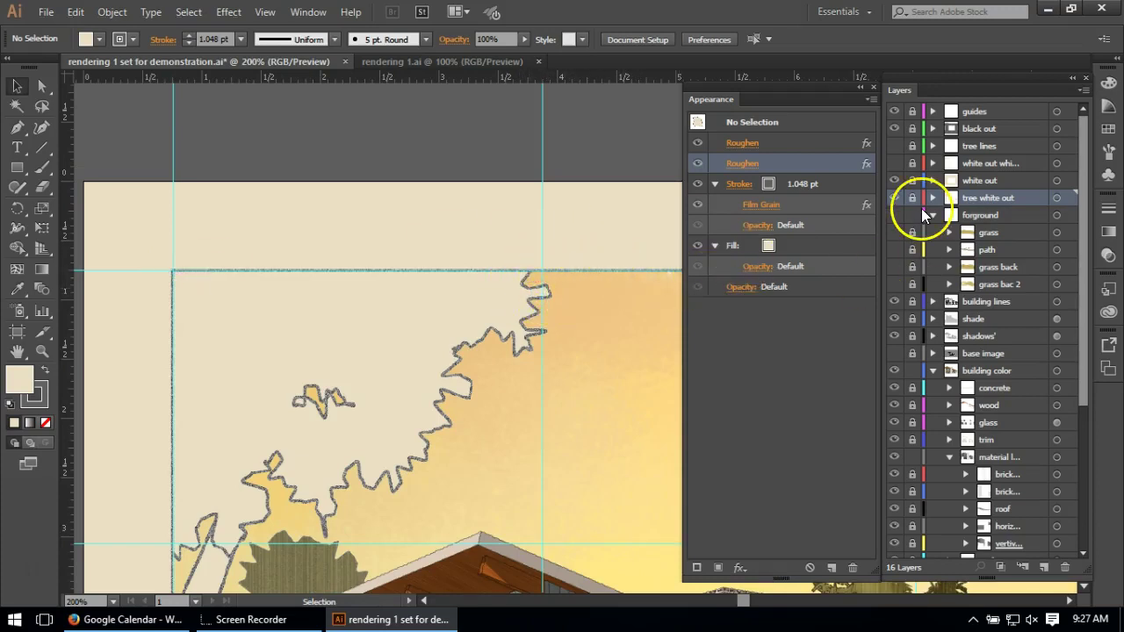
{"action": "left_click", "coordinate": [894, 165]}
{"action": "left_click", "coordinate": [949, 163]}
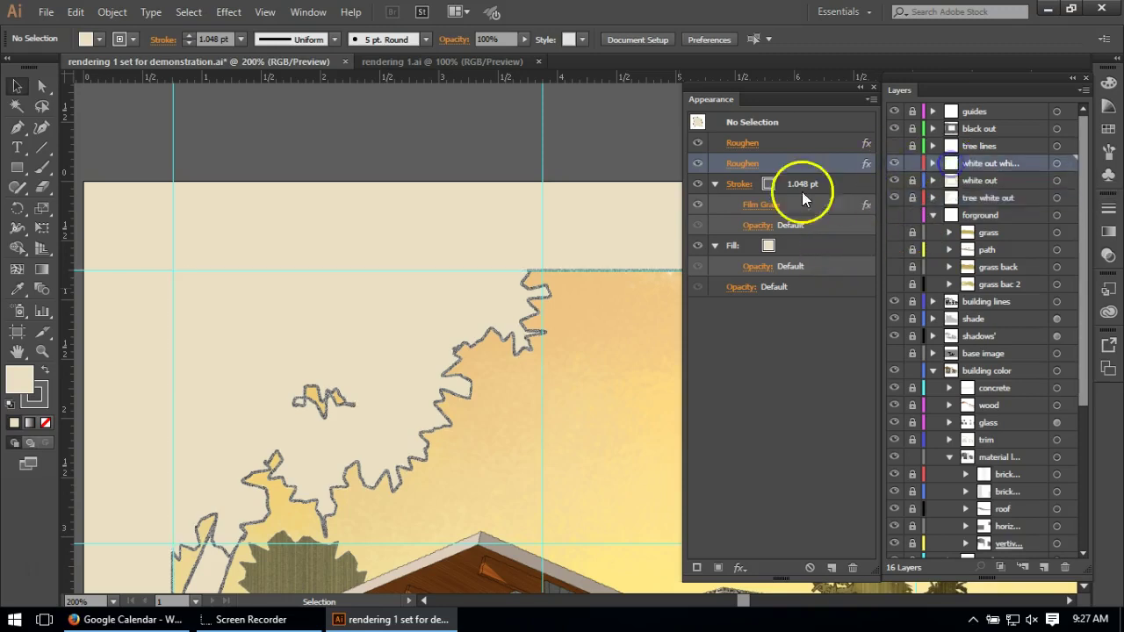
Select the strokeless path masking the border around the large foreground tree's canopy and examine where its edges fall.
{"action": "left_click", "coordinate": [280, 286]}
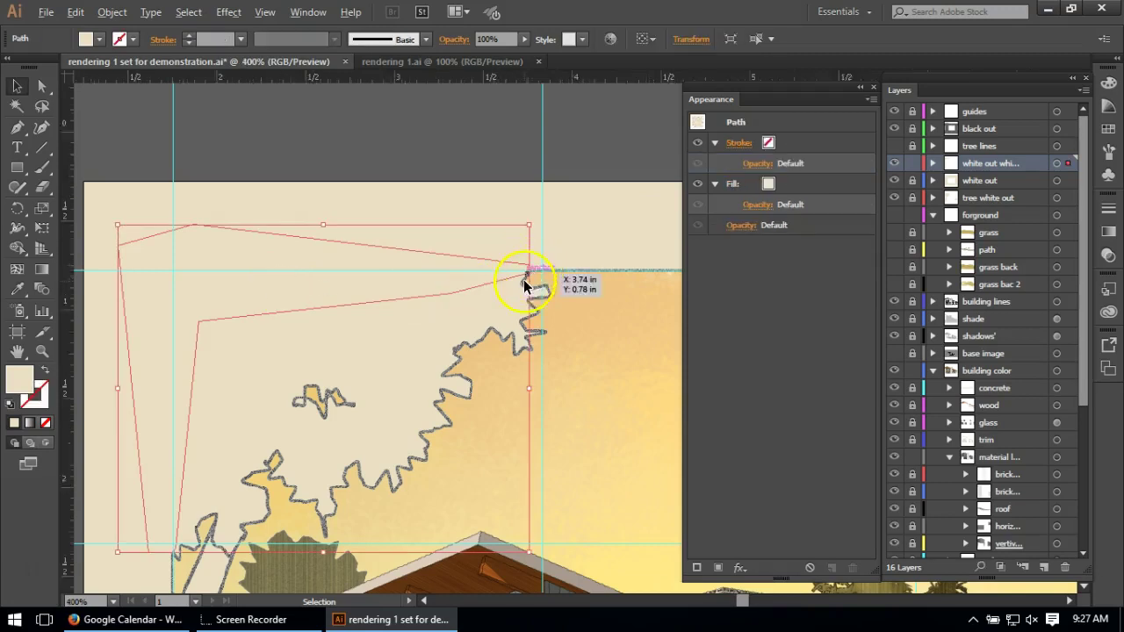
{"action": "scroll", "coordinate": [533, 276], "scroll_direction": "up", "scroll_amount": 3}
{"action": "scroll", "coordinate": [545, 291], "scroll_direction": "down", "scroll_amount": 3}
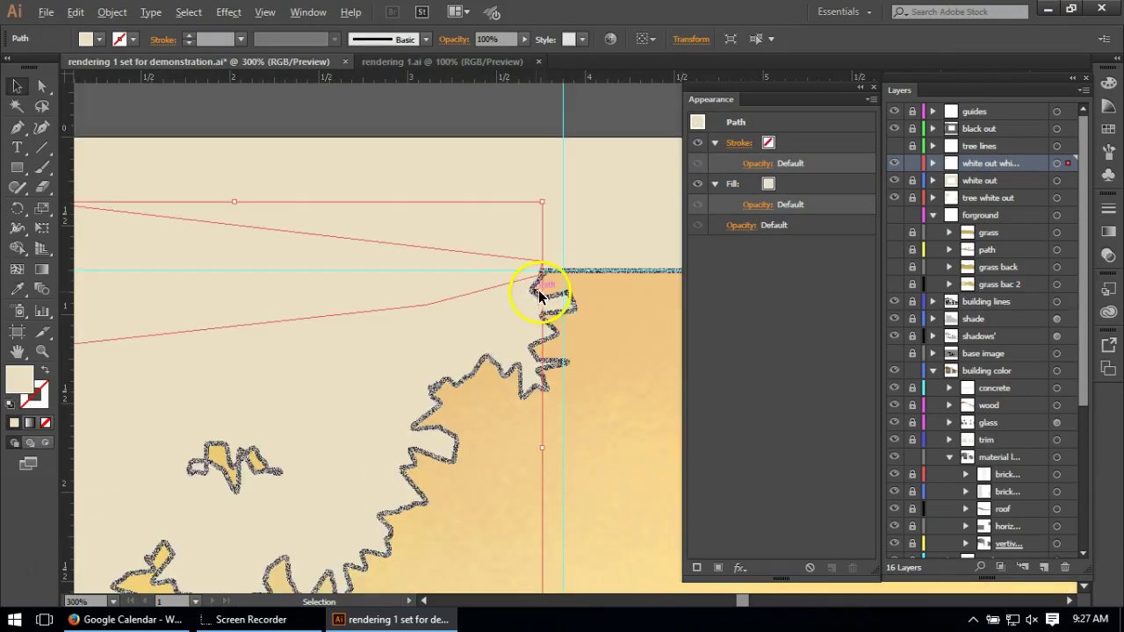
{"action": "scroll", "coordinate": [550, 295], "scroll_direction": "down", "scroll_amount": 2}
{"action": "scroll", "coordinate": [408, 288], "scroll_direction": "up", "scroll_amount": 1}
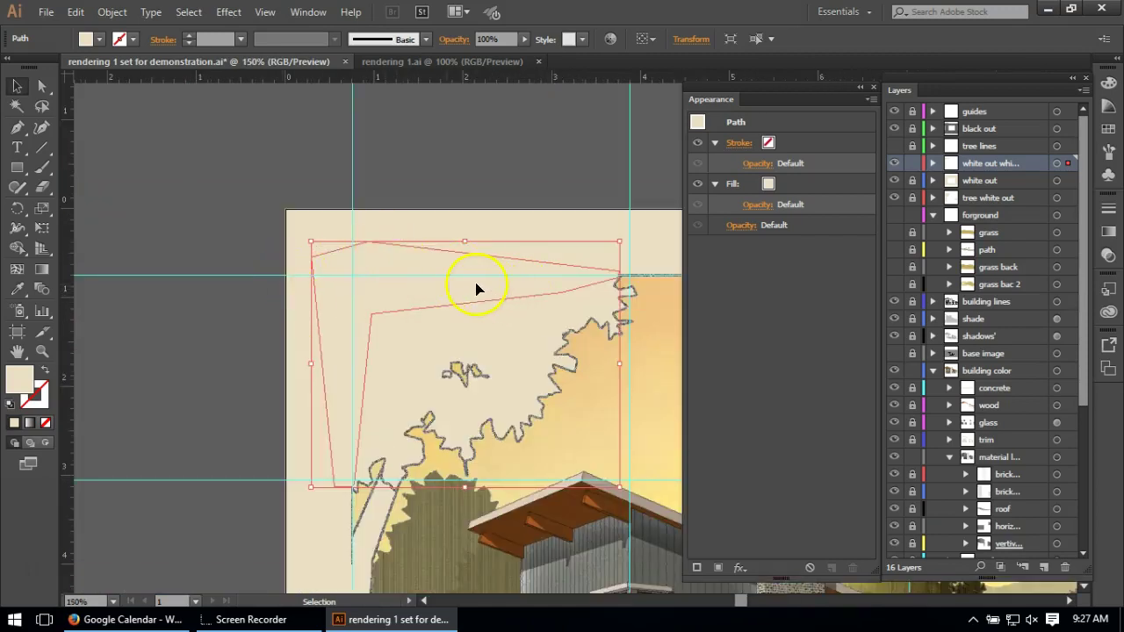
{"action": "scroll", "coordinate": [288, 358], "scroll_direction": "down", "scroll_amount": 5}
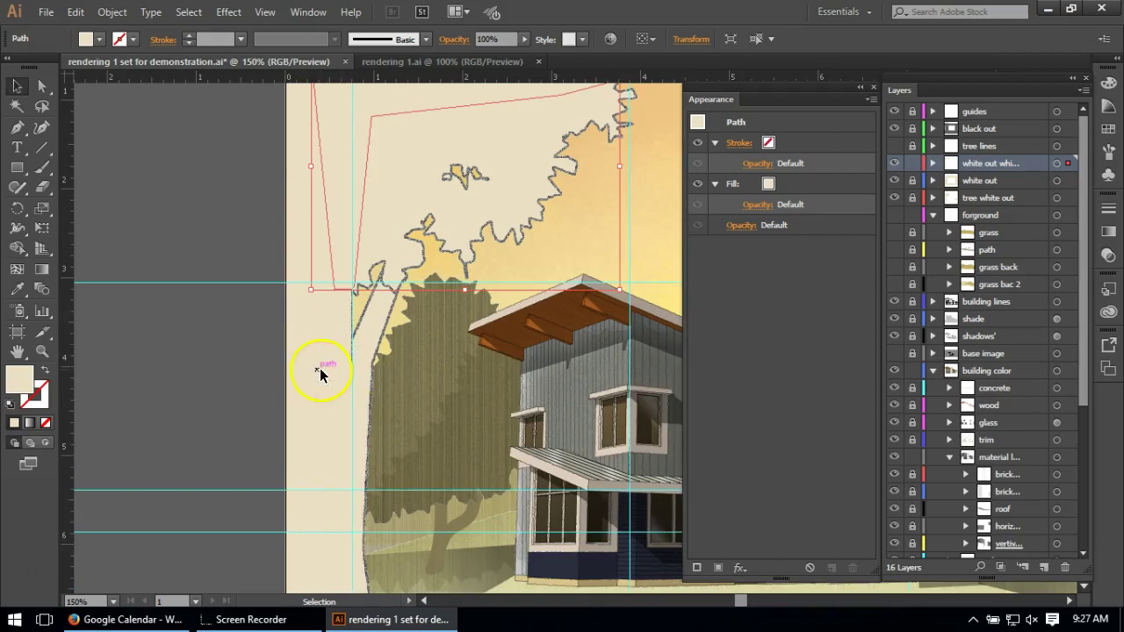
Examine the masking path beside the large foreground tree's trunk, down to the picture's lower-left corner.
{"action": "scroll", "coordinate": [351, 406], "scroll_direction": "down", "scroll_amount": 4}
{"action": "scroll", "coordinate": [362, 187], "scroll_direction": "up", "scroll_amount": 2}
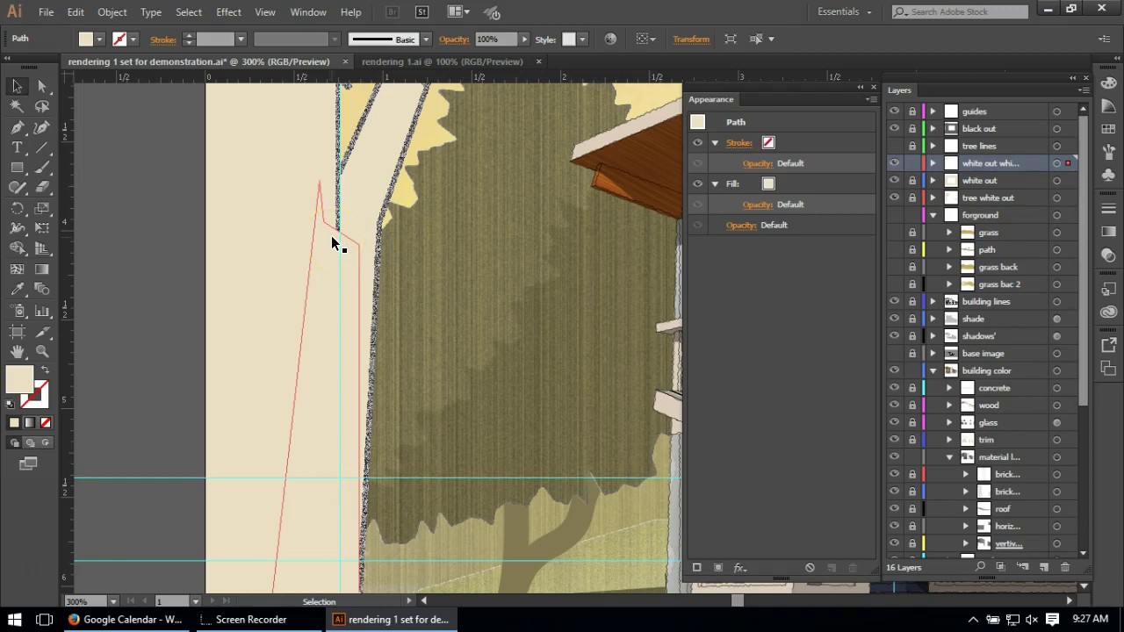
{"action": "left_click", "coordinate": [326, 189]}
{"action": "scroll", "coordinate": [350, 242], "scroll_direction": "down", "scroll_amount": 3}
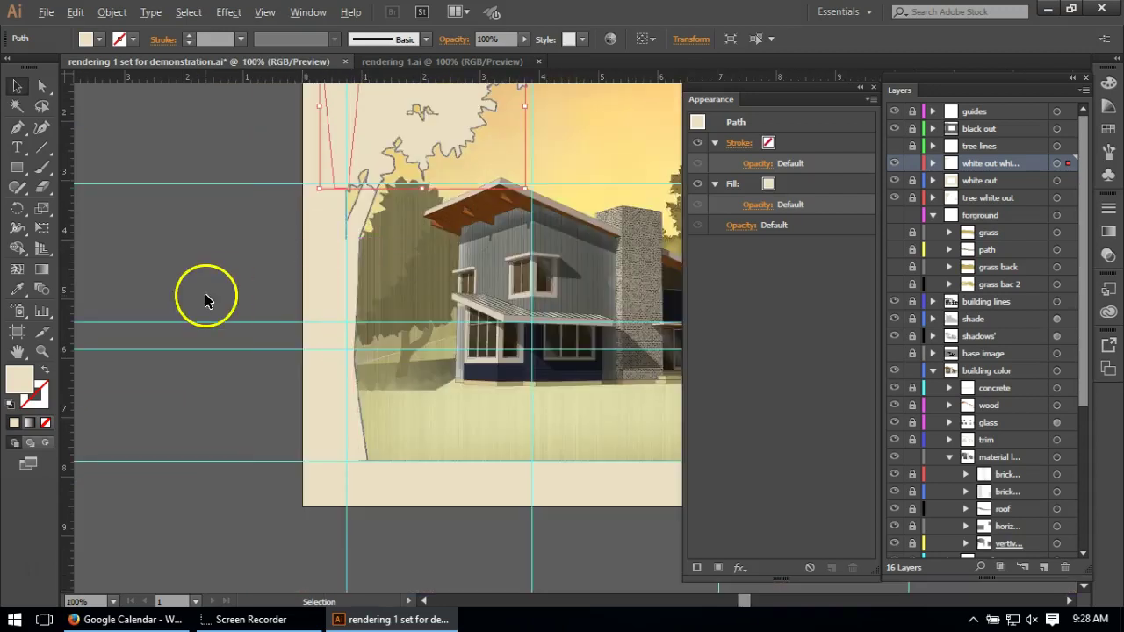
{"action": "scroll", "coordinate": [204, 299], "scroll_direction": "down", "scroll_amount": 1}
{"action": "scroll", "coordinate": [308, 413], "scroll_direction": "up", "scroll_amount": 3}
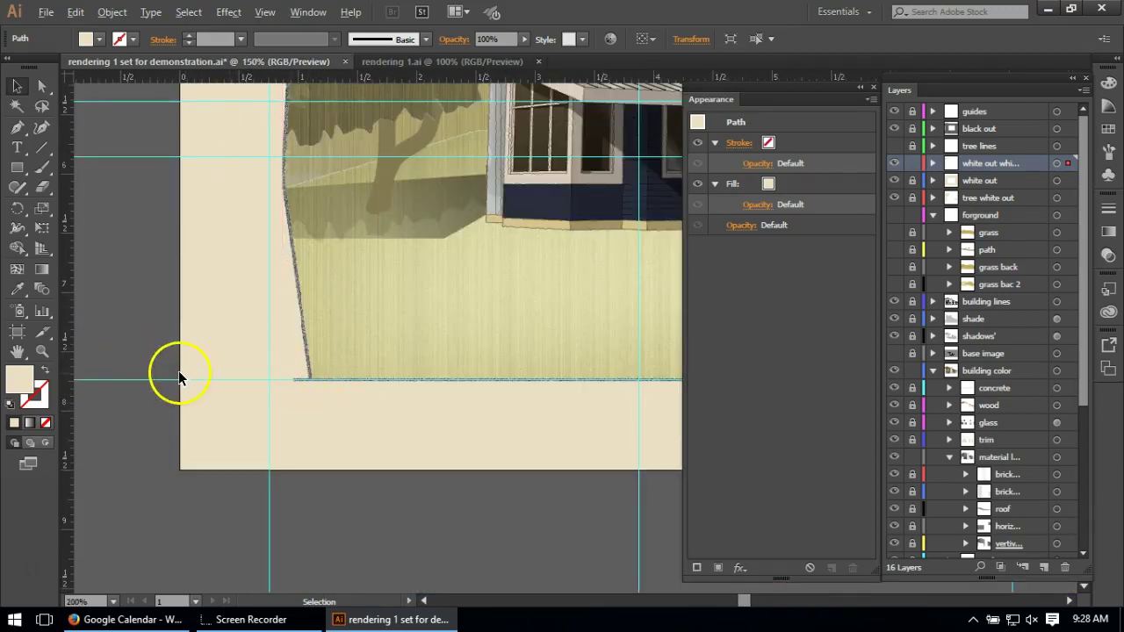
Try moving the masking path off the border at the small white tree, and undo the move.
{"action": "scroll", "coordinate": [178, 370], "scroll_direction": "down", "scroll_amount": 2}
{"action": "scroll", "coordinate": [178, 371], "scroll_direction": "down", "scroll_amount": 1}
{"action": "scroll", "coordinate": [479, 302], "scroll_direction": "up", "scroll_amount": 4}
{"action": "left_click", "coordinate": [505, 289]}
{"action": "left_click_drag", "start_coordinate": [509, 293], "coordinate": [624, 307]}
{"action": "key", "text": "ctrl+z"}
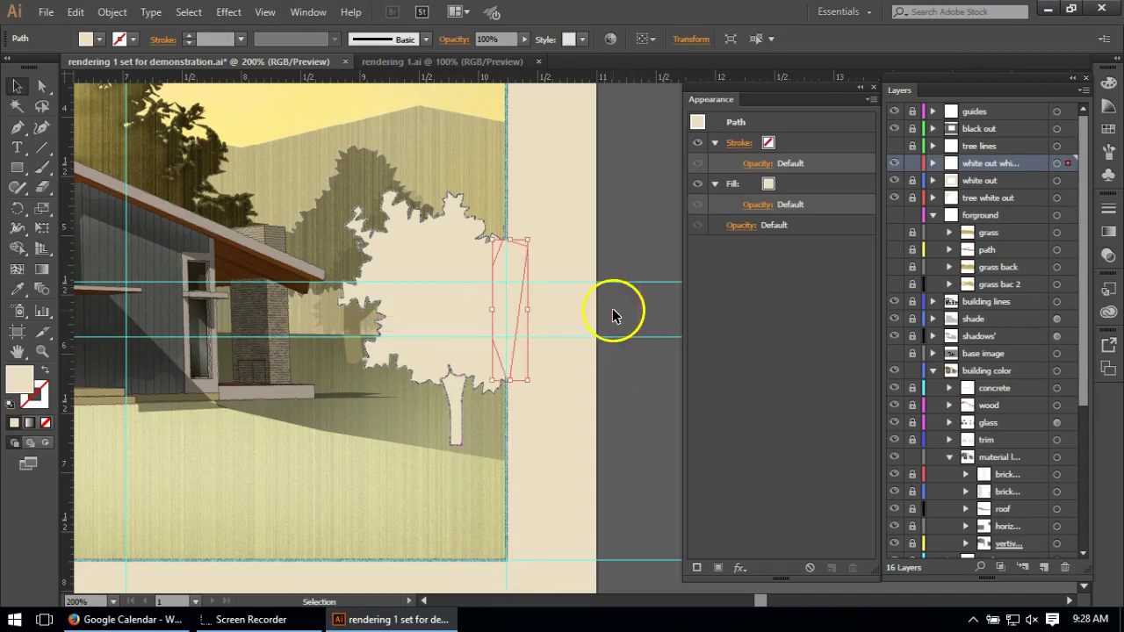
Lock the border-masking layer, show the tree lines layer and make it active.
{"action": "left_click", "coordinate": [894, 163]}
{"action": "left_click", "coordinate": [894, 146]}
{"action": "left_click", "coordinate": [1018, 146]}
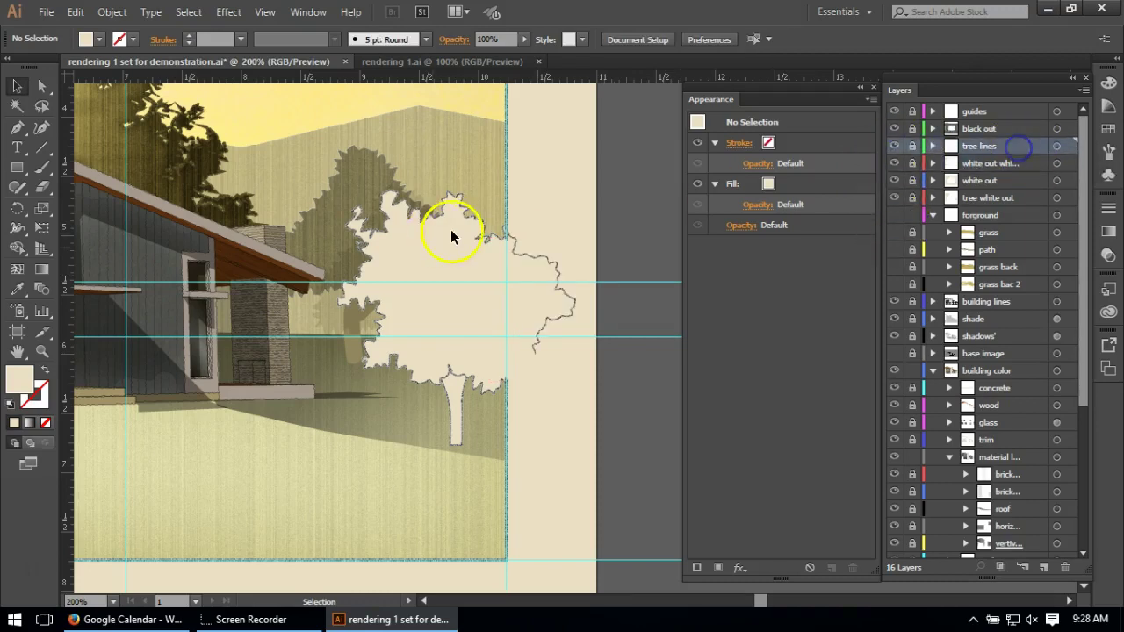
Try moving the small white tree's outline outside the border, undo it, and inspect the outlines at both foreground trees.
{"action": "left_click_drag", "start_coordinate": [549, 258], "coordinate": [520, 246]}
{"action": "key", "text": "ctrl+z"}
{"action": "scroll", "coordinate": [544, 307], "scroll_direction": "down", "scroll_amount": 1}
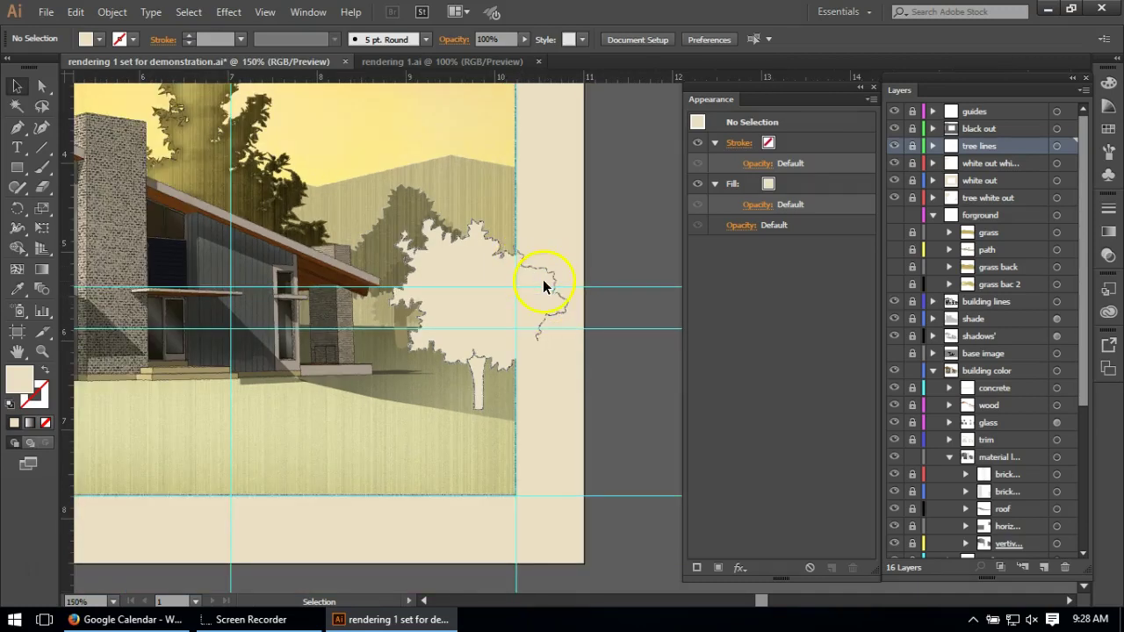
{"action": "scroll", "coordinate": [545, 277], "scroll_direction": "down", "scroll_amount": 2}
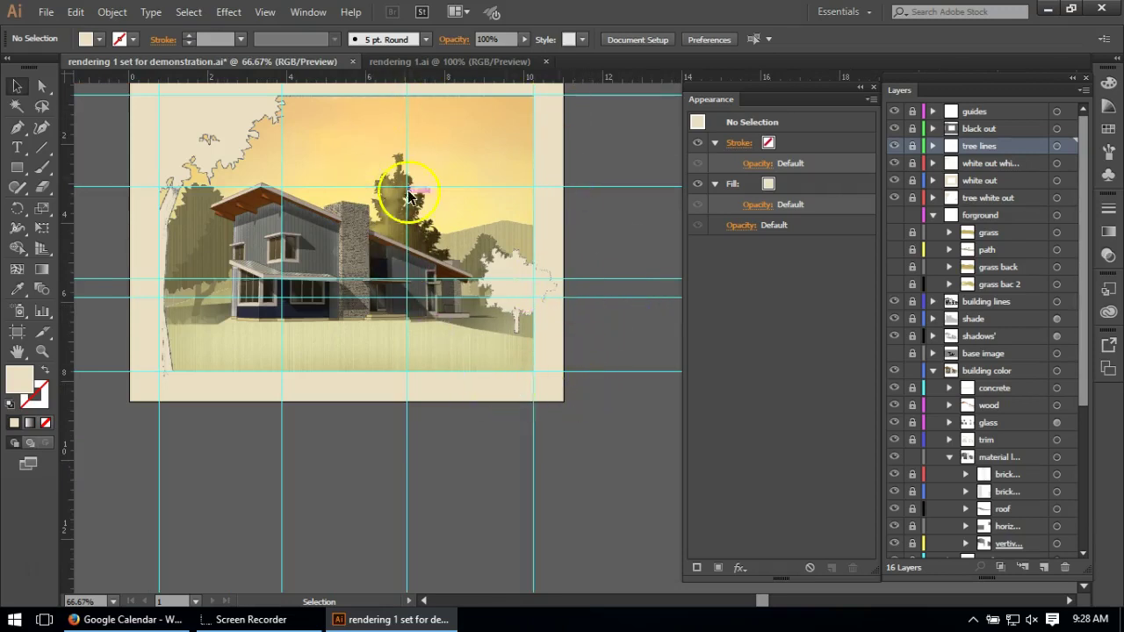
{"action": "scroll", "coordinate": [504, 309], "scroll_direction": "up", "scroll_amount": 2}
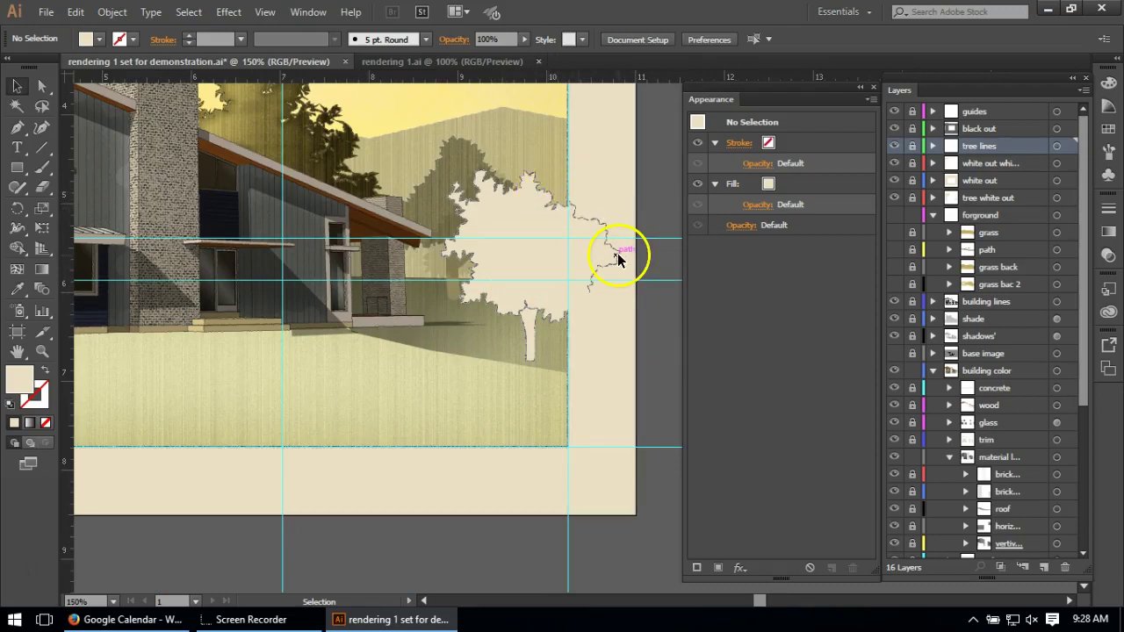
{"action": "scroll", "coordinate": [599, 312], "scroll_direction": "down", "scroll_amount": 2}
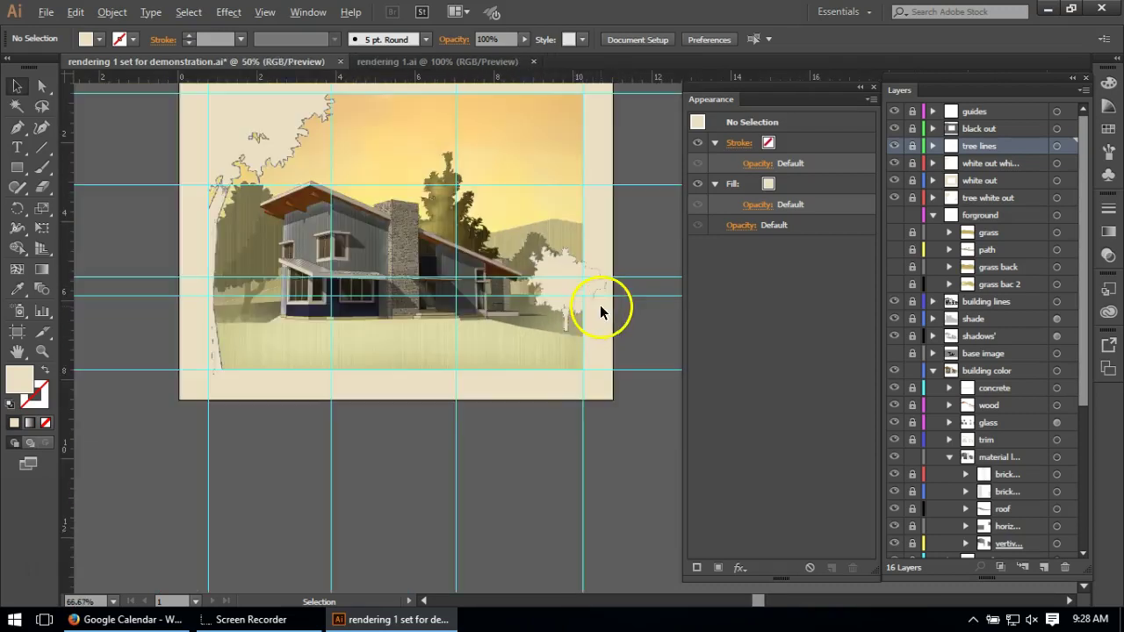
Examine the tree outlines along the large foreground tree's trunk, from its upper branches down to the roots at the picture's lower-left corner.
{"action": "scroll", "coordinate": [600, 306], "scroll_direction": "down", "scroll_amount": 1}
{"action": "scroll", "coordinate": [292, 308], "scroll_direction": "up", "scroll_amount": 1}
{"action": "scroll", "coordinate": [292, 311], "scroll_direction": "up", "scroll_amount": 1}
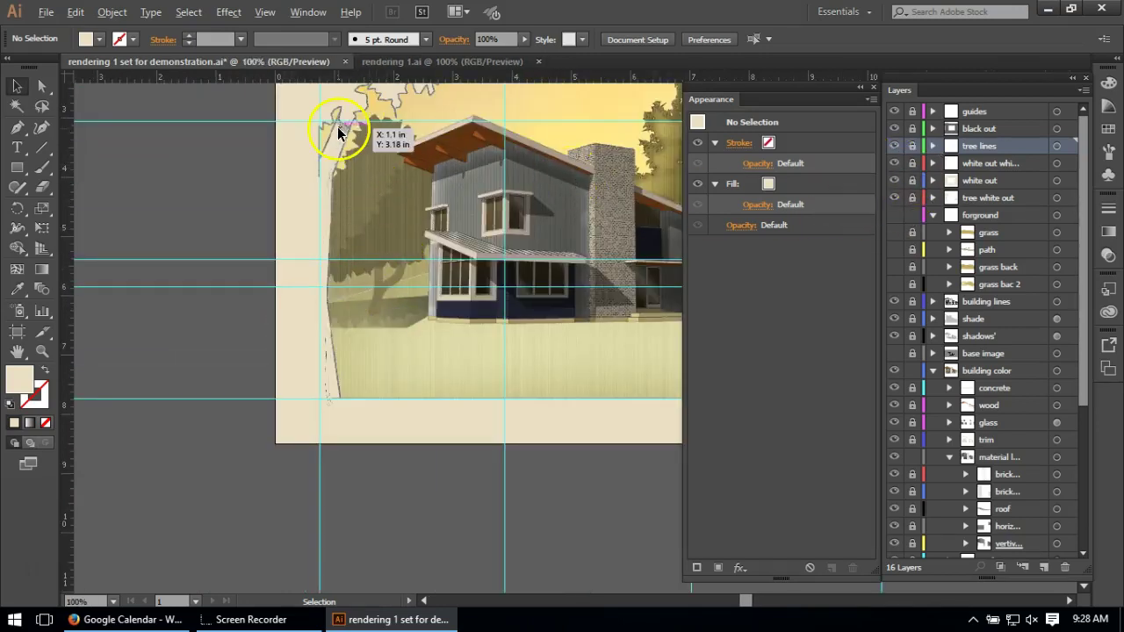
{"action": "scroll", "coordinate": [344, 134], "scroll_direction": "up", "scroll_amount": 3}
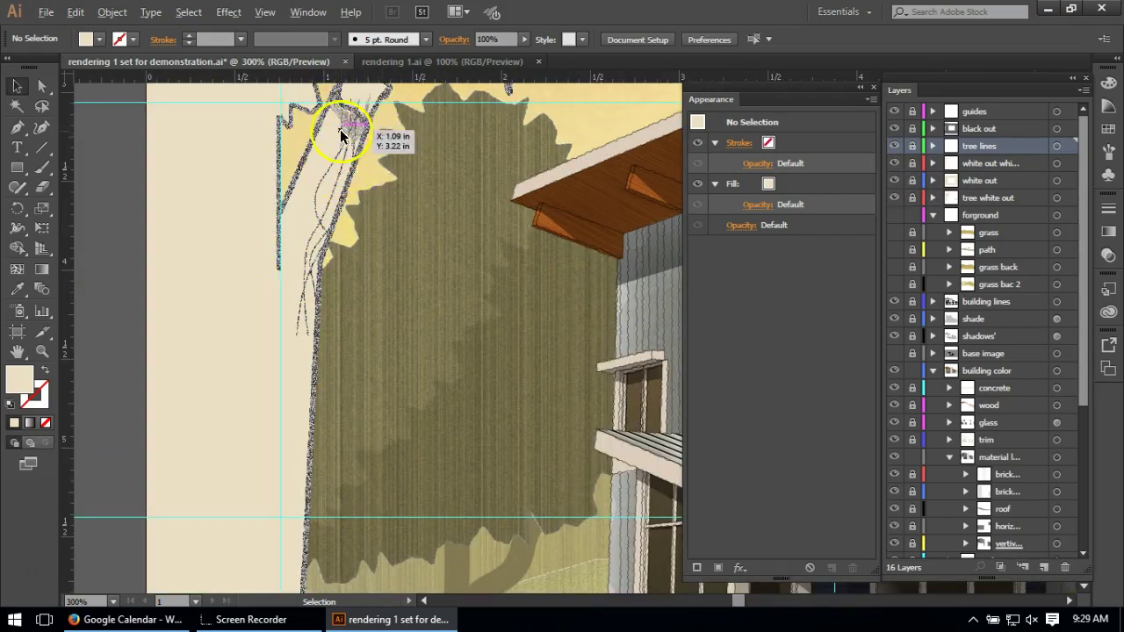
{"action": "scroll", "coordinate": [375, 153], "scroll_direction": "down", "scroll_amount": 2}
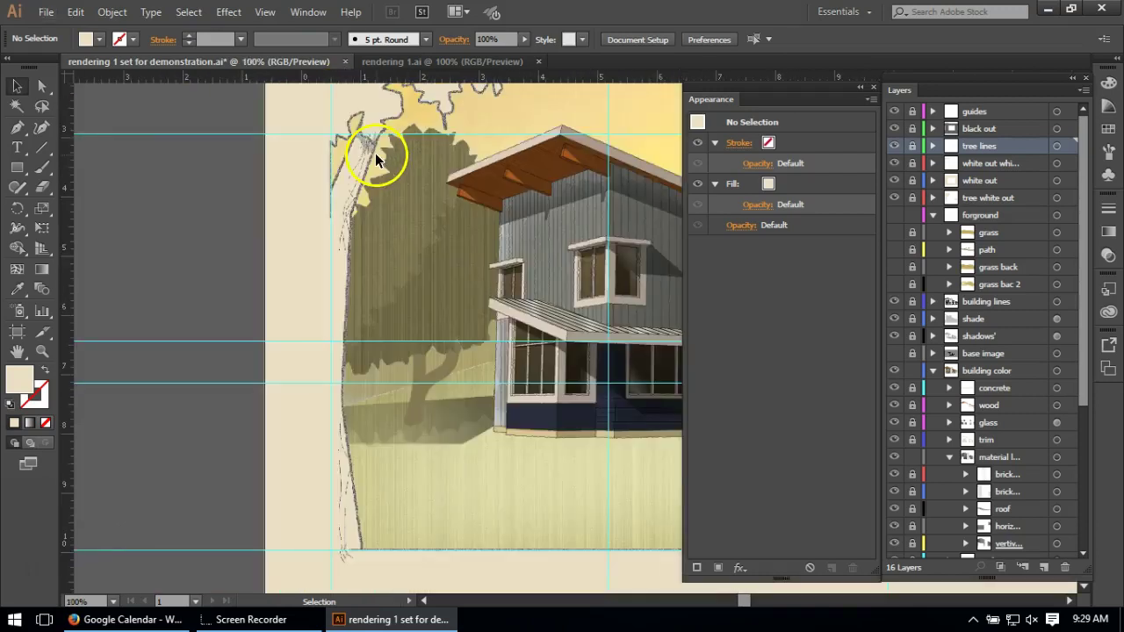
{"action": "scroll", "coordinate": [375, 153], "scroll_direction": "down", "scroll_amount": 2}
{"action": "scroll", "coordinate": [347, 427], "scroll_direction": "up", "scroll_amount": 3}
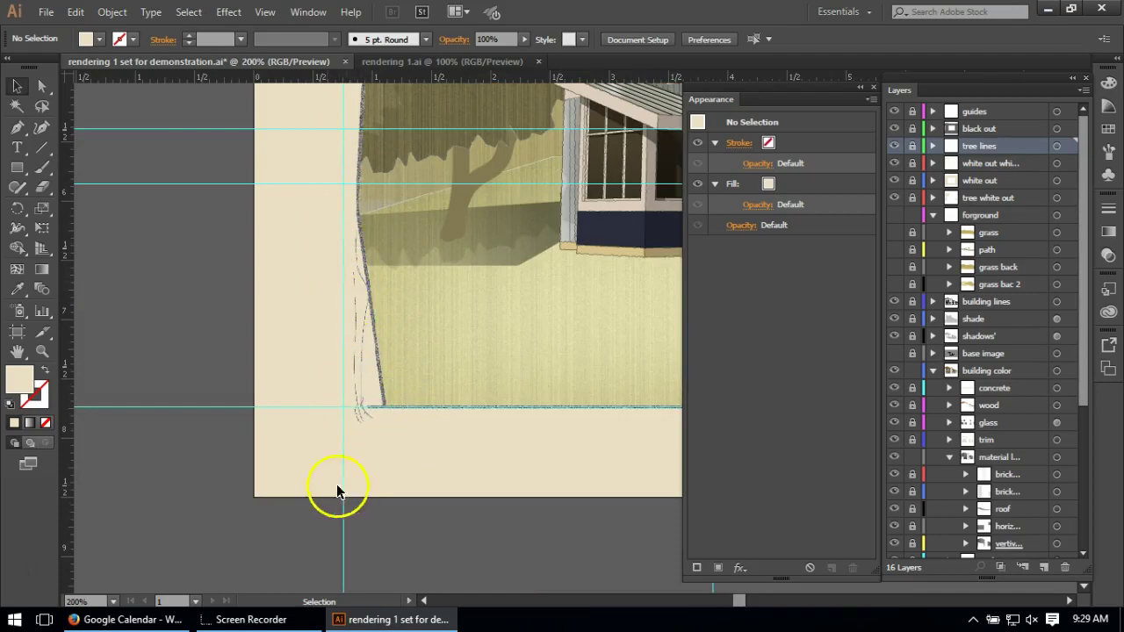
{"action": "left_click", "coordinate": [437, 503]}
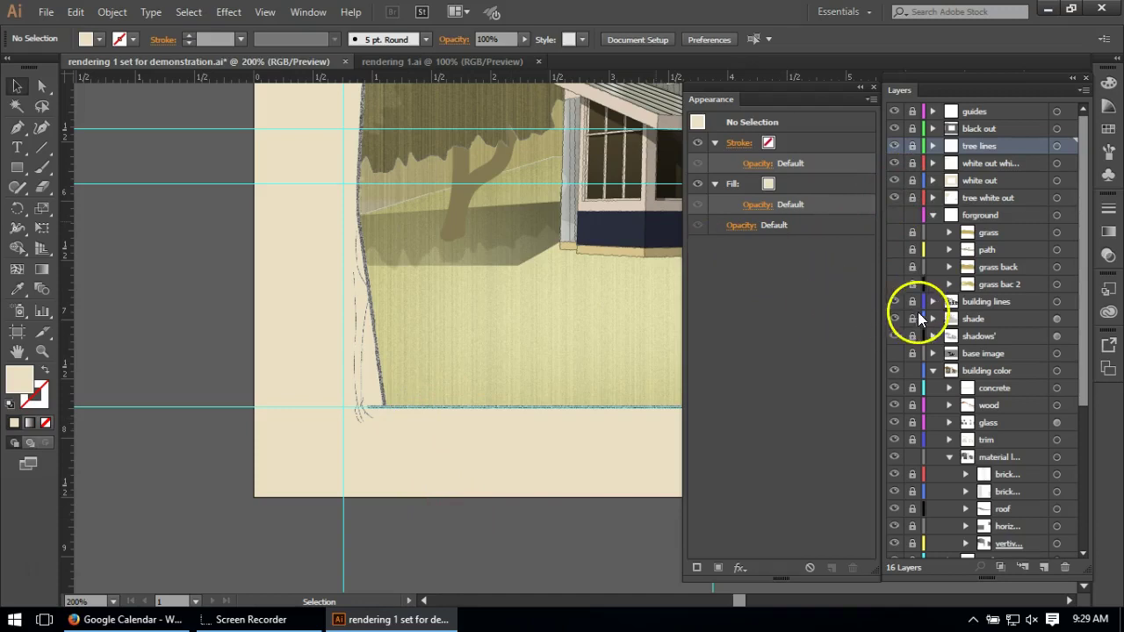
{"action": "scroll", "coordinate": [354, 260], "scroll_direction": "down", "scroll_amount": 3}
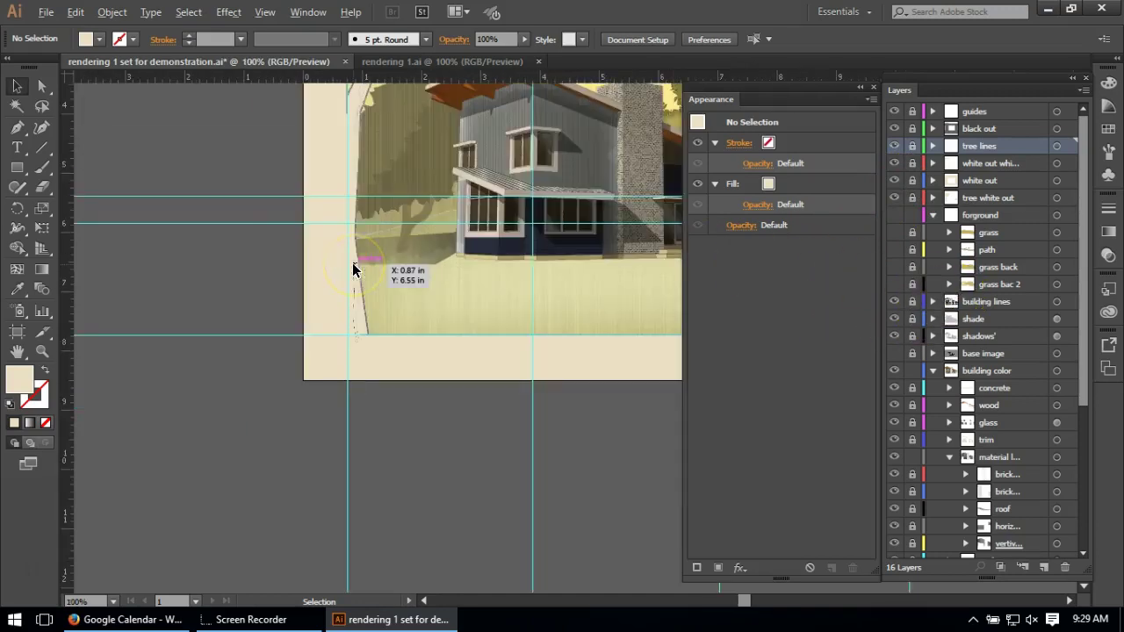
{"action": "scroll", "coordinate": [514, 202], "scroll_direction": "up", "scroll_amount": 3}
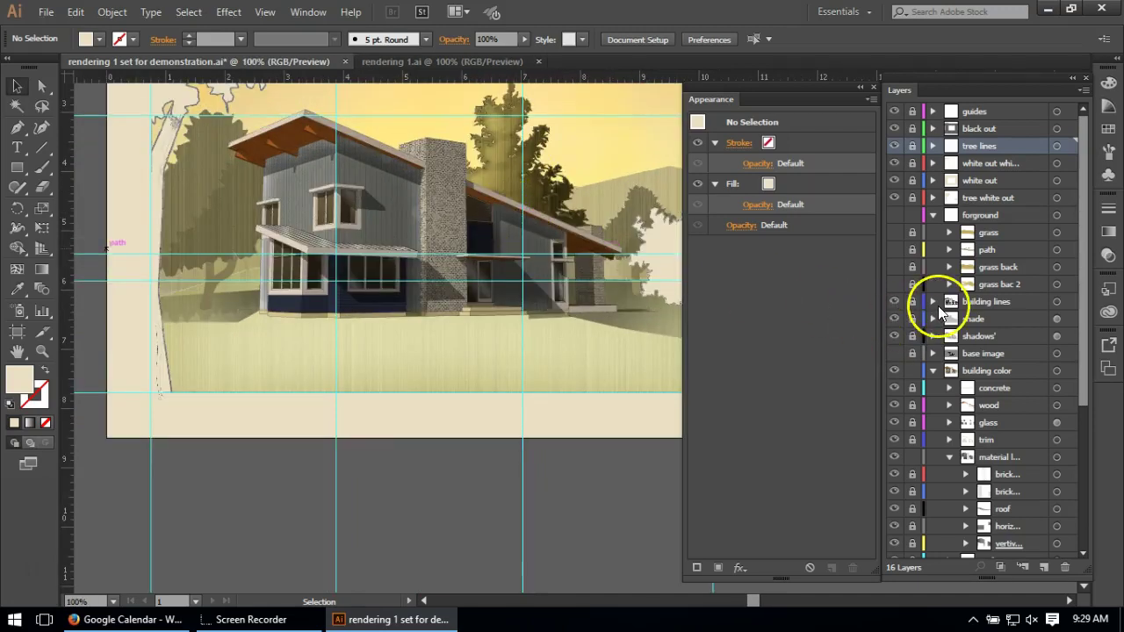
Show the path layer inside the foreground group, leaving the grass layers hidden.
{"action": "left_click", "coordinate": [895, 253]}
{"action": "left_click", "coordinate": [895, 231]}
{"action": "left_click", "coordinate": [895, 220]}
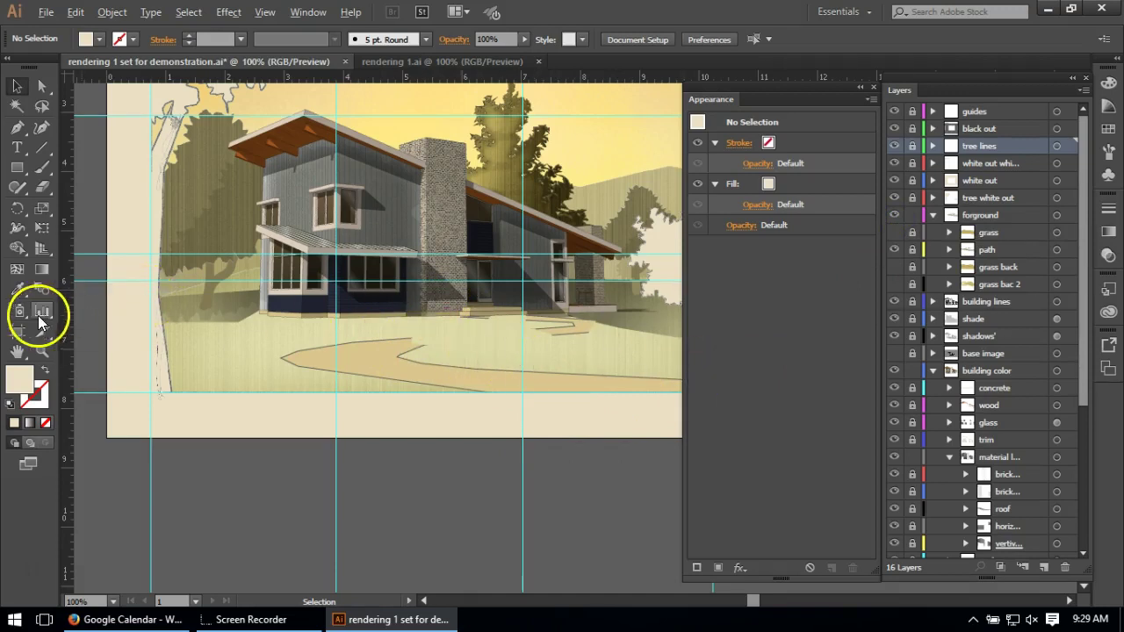
Examine the angular walkway in front of the house, from the entrance steps to its bend and the picture's lower edge.
{"action": "scroll", "coordinate": [138, 293], "scroll_direction": "down", "scroll_amount": 1}
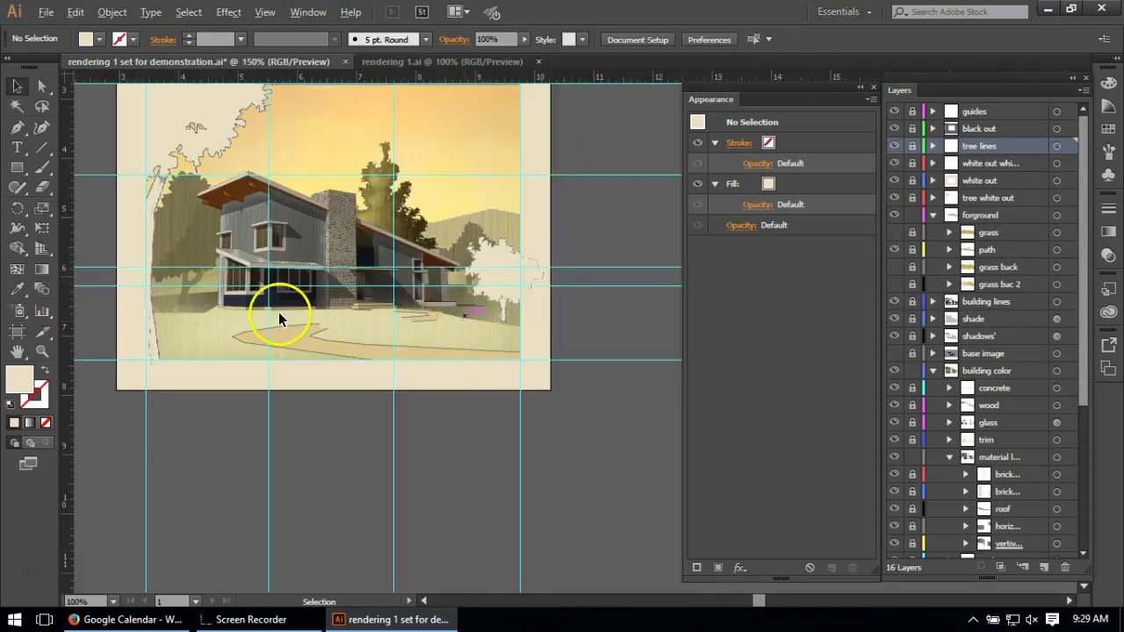
{"action": "scroll", "coordinate": [279, 311], "scroll_direction": "up", "scroll_amount": 1}
{"action": "scroll", "coordinate": [266, 320], "scroll_direction": "down", "scroll_amount": 1}
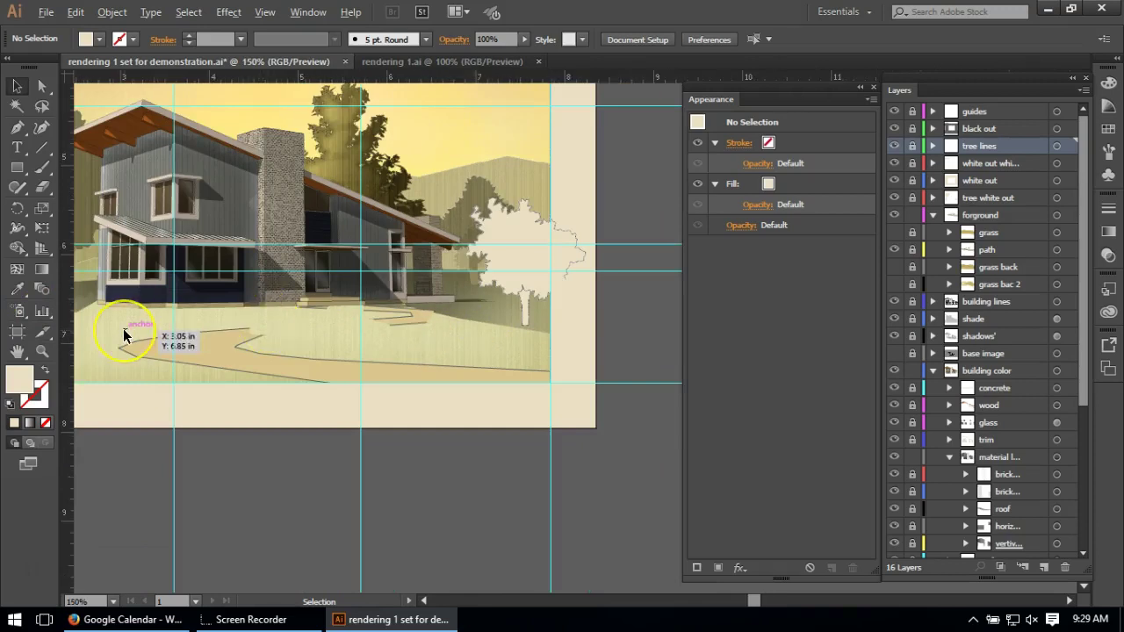
{"action": "scroll", "coordinate": [123, 328], "scroll_direction": "up", "scroll_amount": 2}
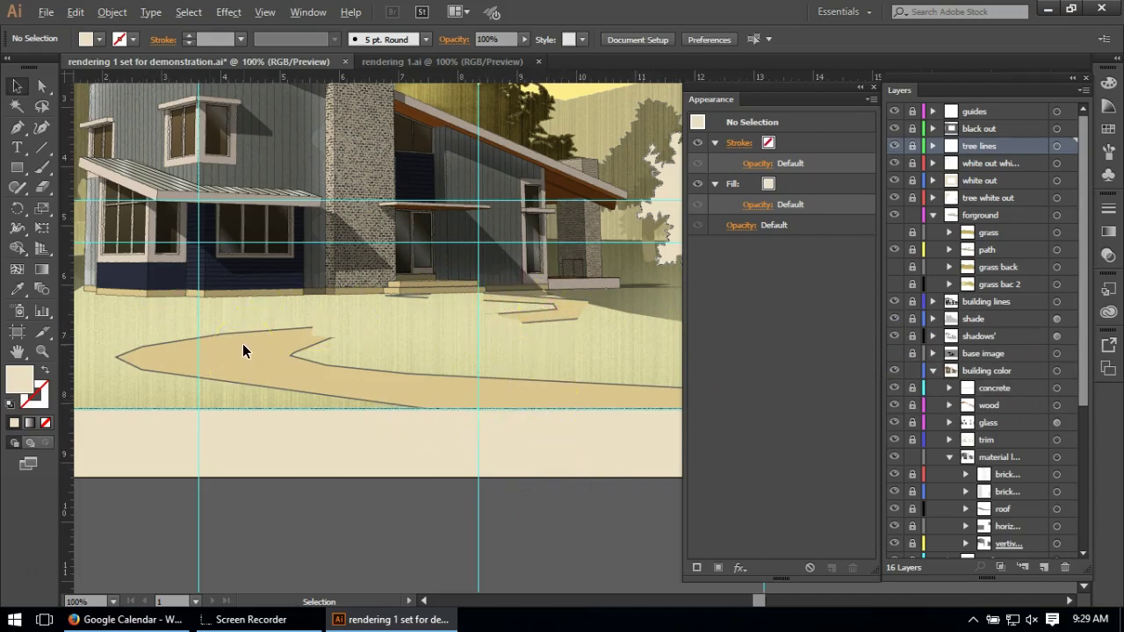
{"action": "scroll", "coordinate": [243, 343], "scroll_direction": "down", "scroll_amount": 2}
{"action": "scroll", "coordinate": [299, 345], "scroll_direction": "up", "scroll_amount": 2}
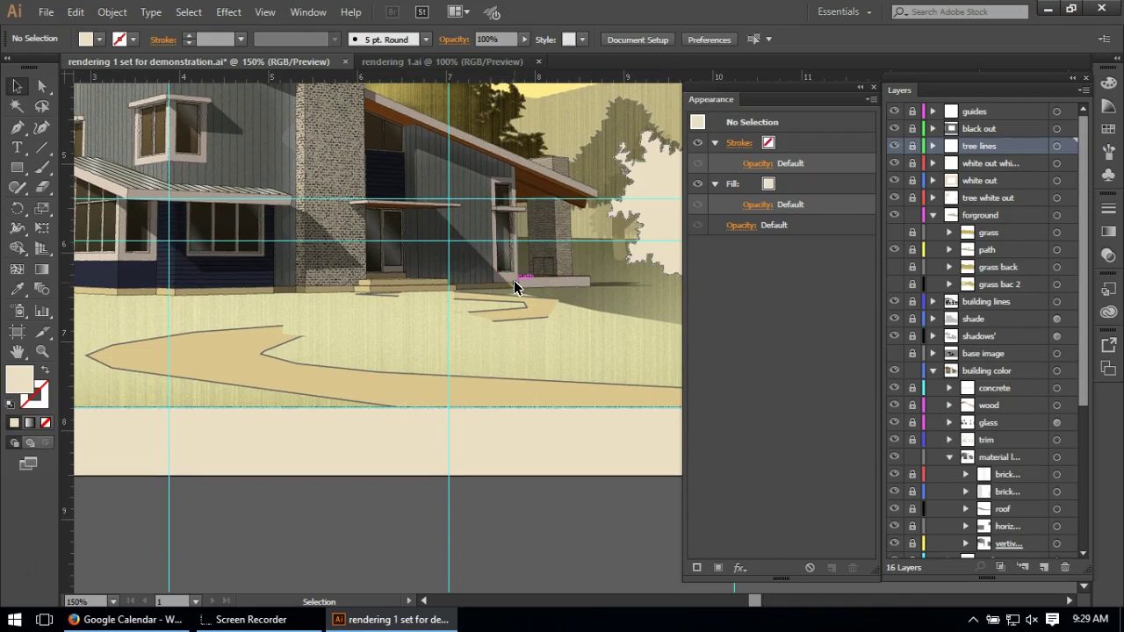
{"action": "left_click_drag", "start_coordinate": [517, 286], "coordinate": [543, 348]}
{"action": "mouse_move", "coordinate": [412, 398]}
{"action": "left_mouse_down"}
{"action": "mouse_move", "coordinate": [369, 366]}
{"action": "mouse_move", "coordinate": [201, 326]}
{"action": "mouse_move", "coordinate": [102, 346]}
{"action": "left_mouse_up"}
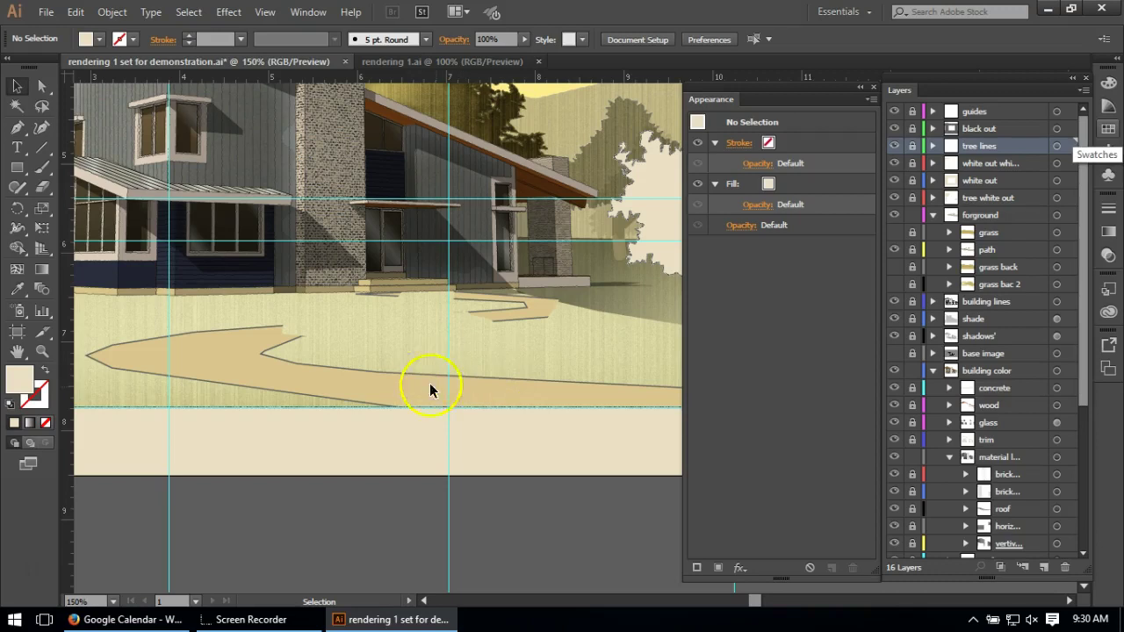
Unlock the path layer and turn on the Round Corners and Film Grain effects for the walkway shape.
{"action": "left_click", "coordinate": [911, 252]}
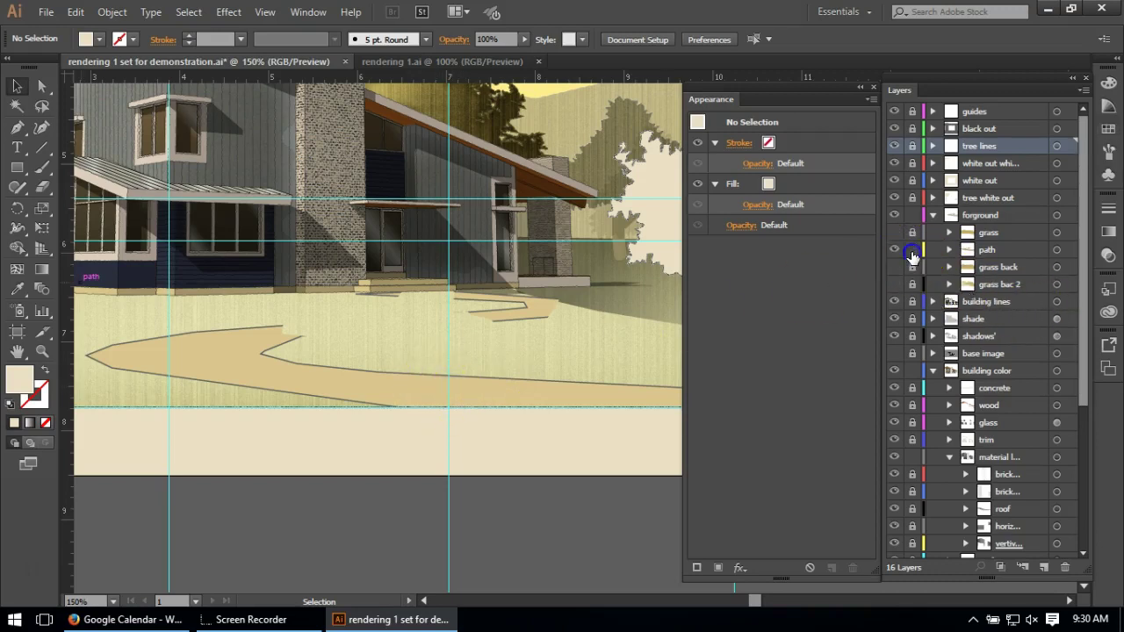
{"action": "left_click", "coordinate": [524, 389]}
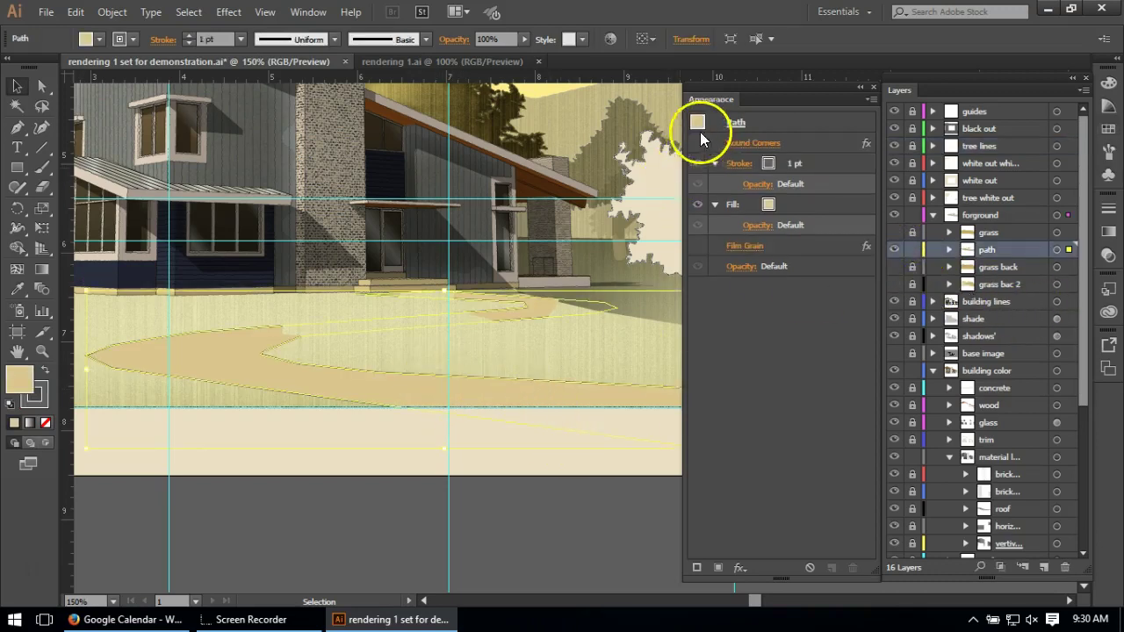
{"action": "left_click", "coordinate": [703, 143]}
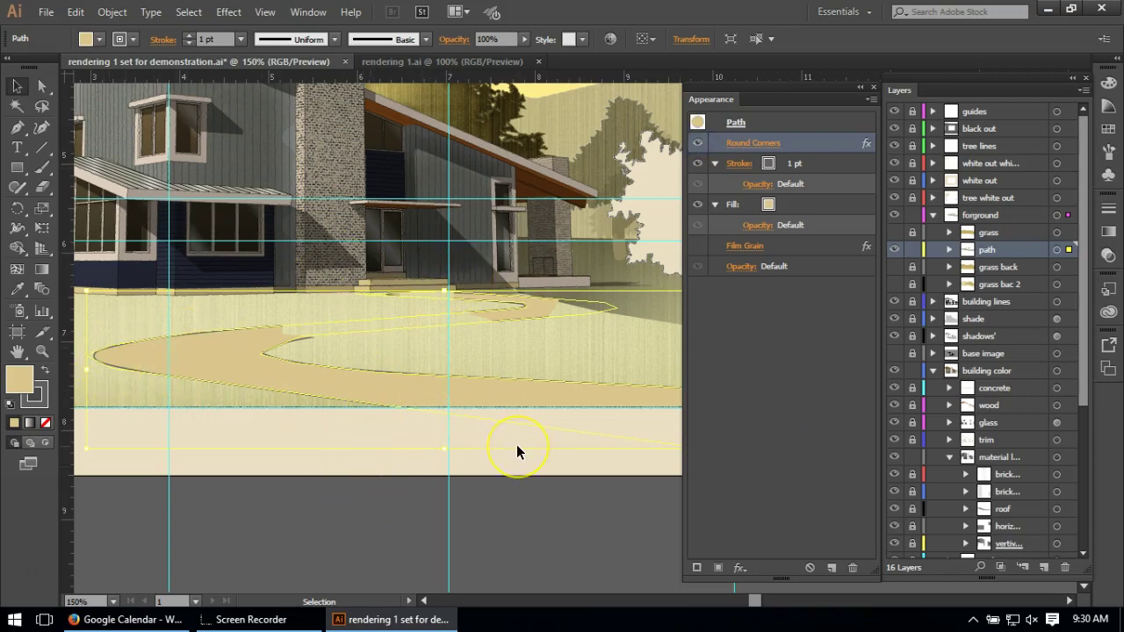
{"action": "scroll", "coordinate": [411, 402], "scroll_direction": "up", "scroll_amount": 3}
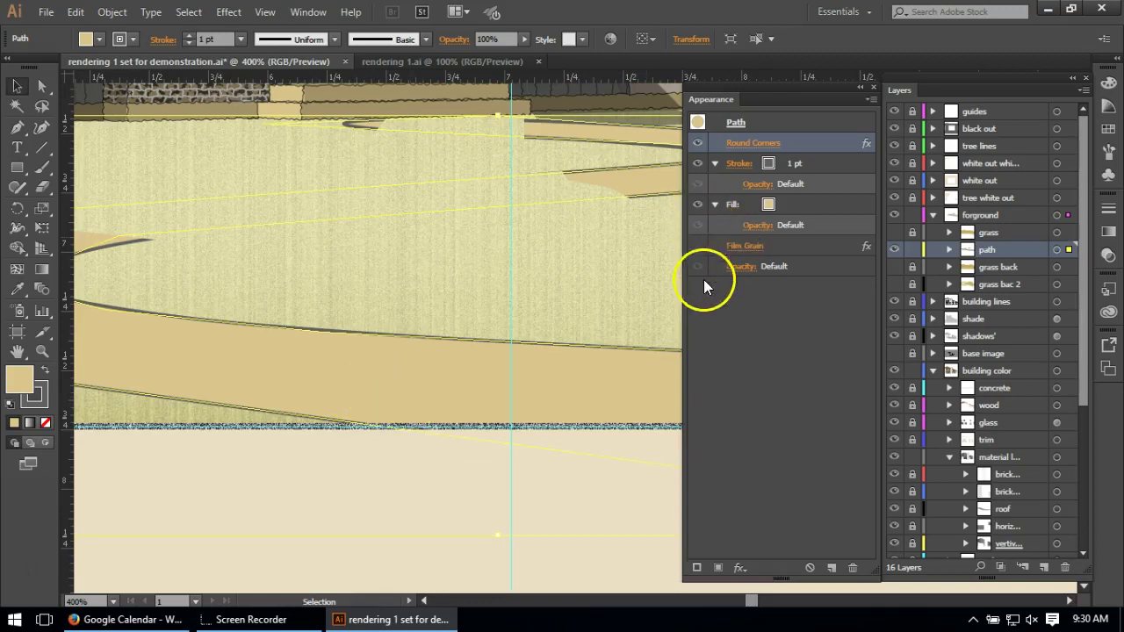
{"action": "left_click", "coordinate": [698, 246]}
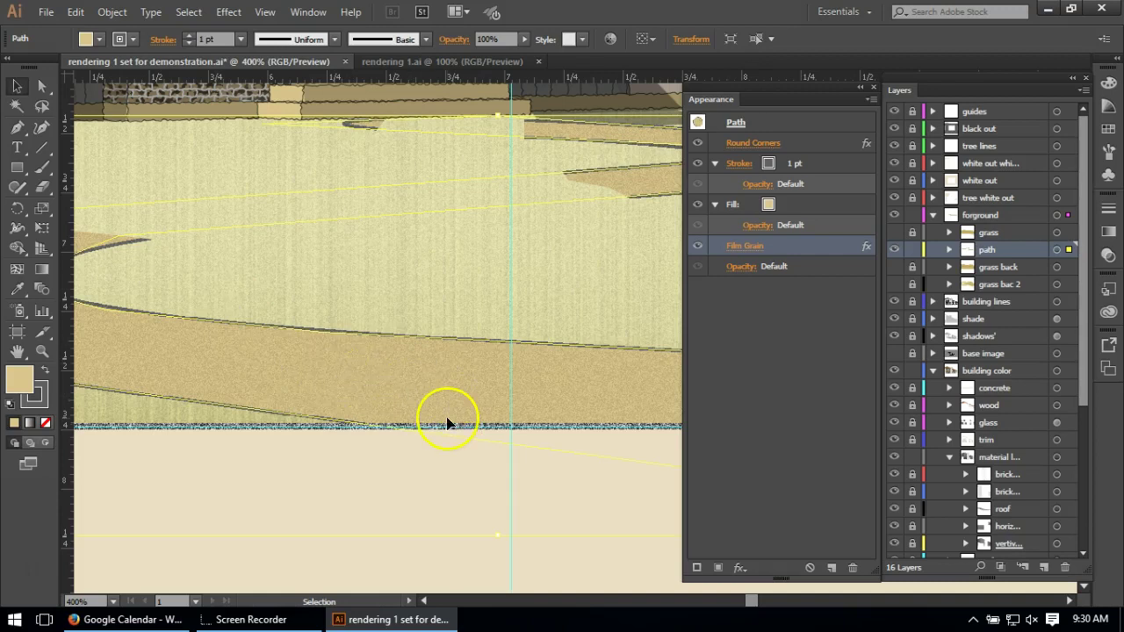
{"action": "left_click", "coordinate": [359, 335]}
{"action": "left_click", "coordinate": [396, 566]}
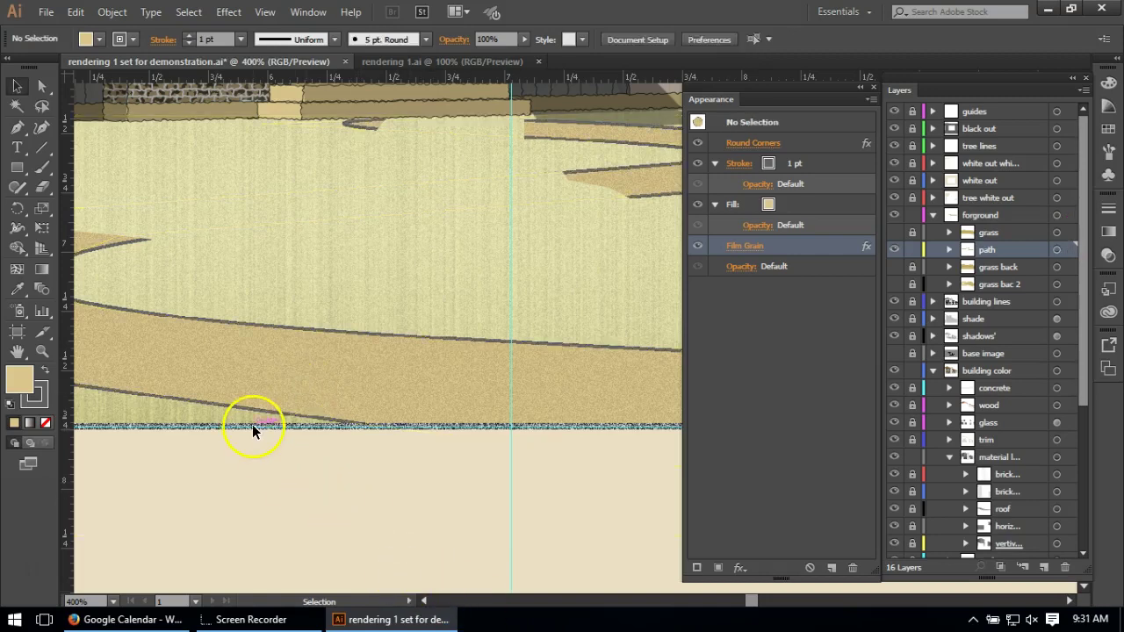
Inspect the grained walkway at the lower border and within the whole picture, and lock the path layer.
{"action": "scroll", "coordinate": [238, 426], "scroll_direction": "up", "scroll_amount": 2}
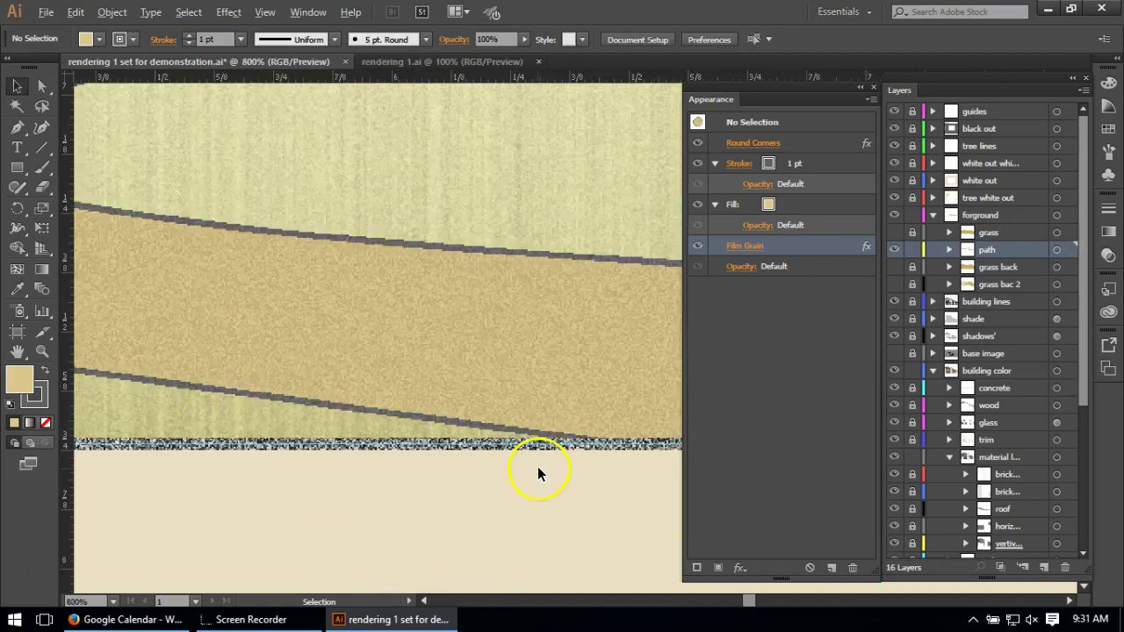
{"action": "scroll", "coordinate": [539, 467], "scroll_direction": "down", "scroll_amount": 5}
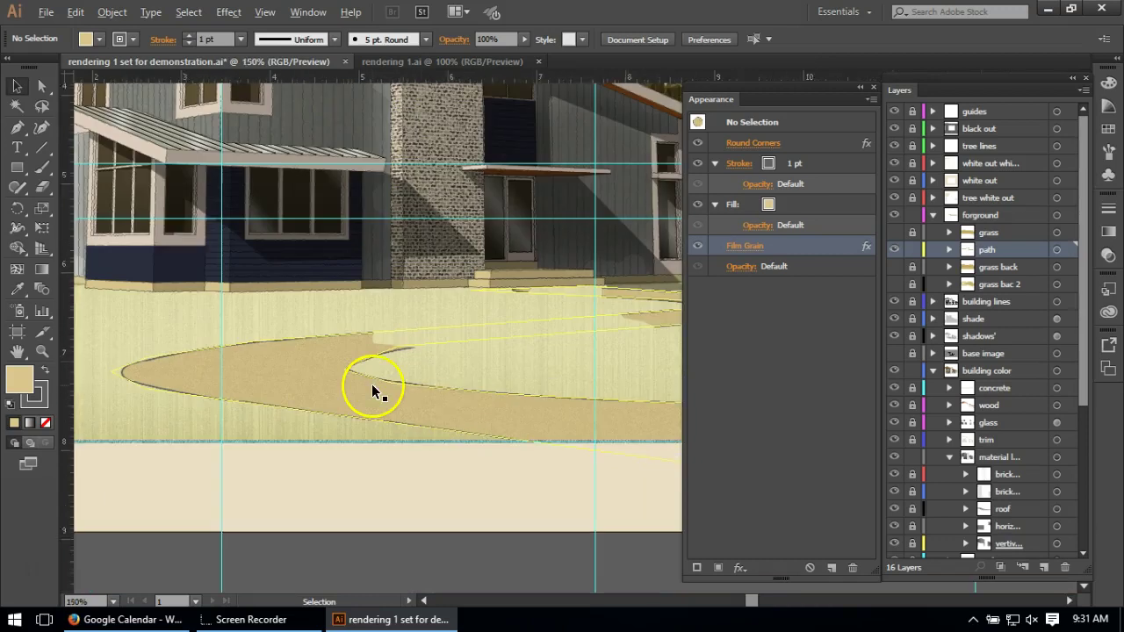
{"action": "scroll", "coordinate": [371, 384], "scroll_direction": "down", "scroll_amount": 1}
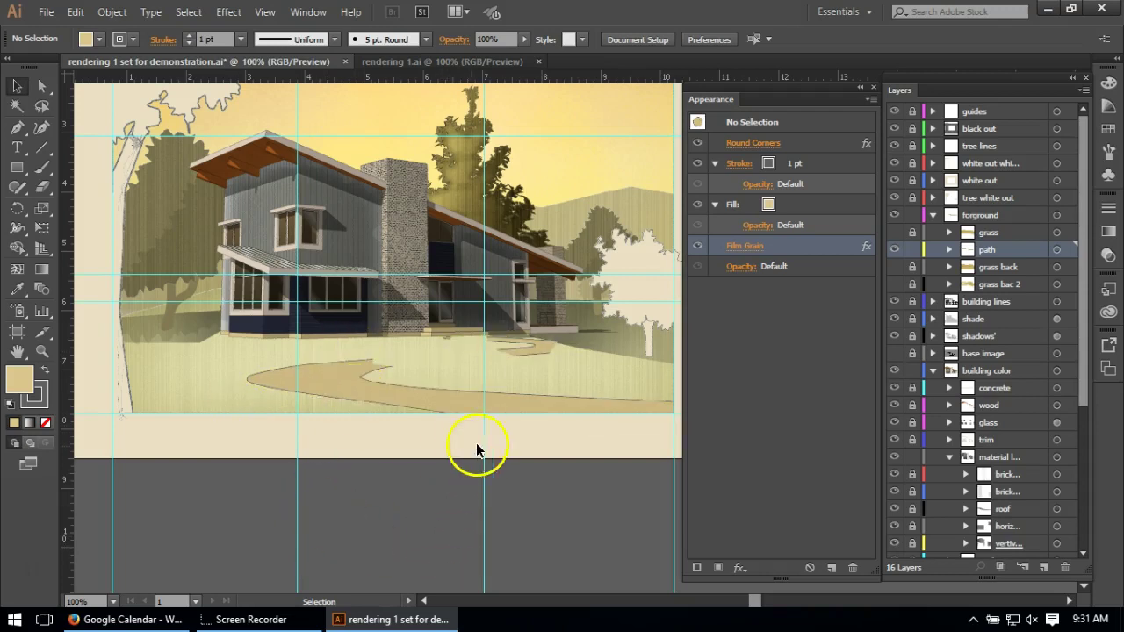
{"action": "left_click_drag", "start_coordinate": [912, 249], "coordinate": [920, 325]}
{"action": "scroll", "coordinate": [296, 257], "scroll_direction": "up", "scroll_amount": 3}
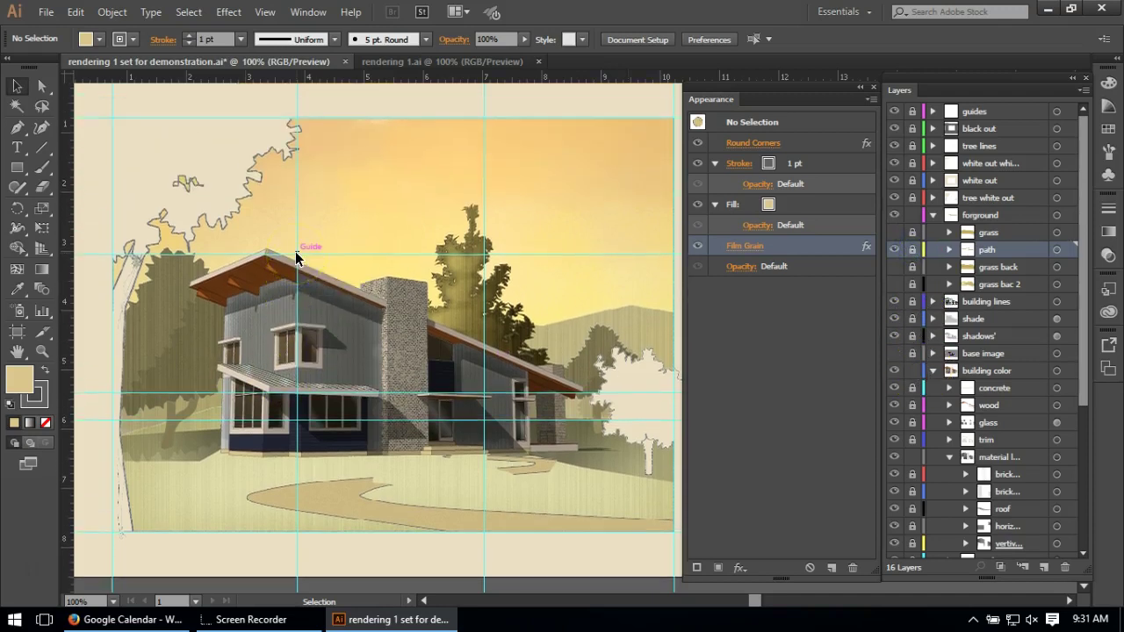
{"action": "scroll", "coordinate": [296, 256], "scroll_direction": "up", "scroll_amount": 1}
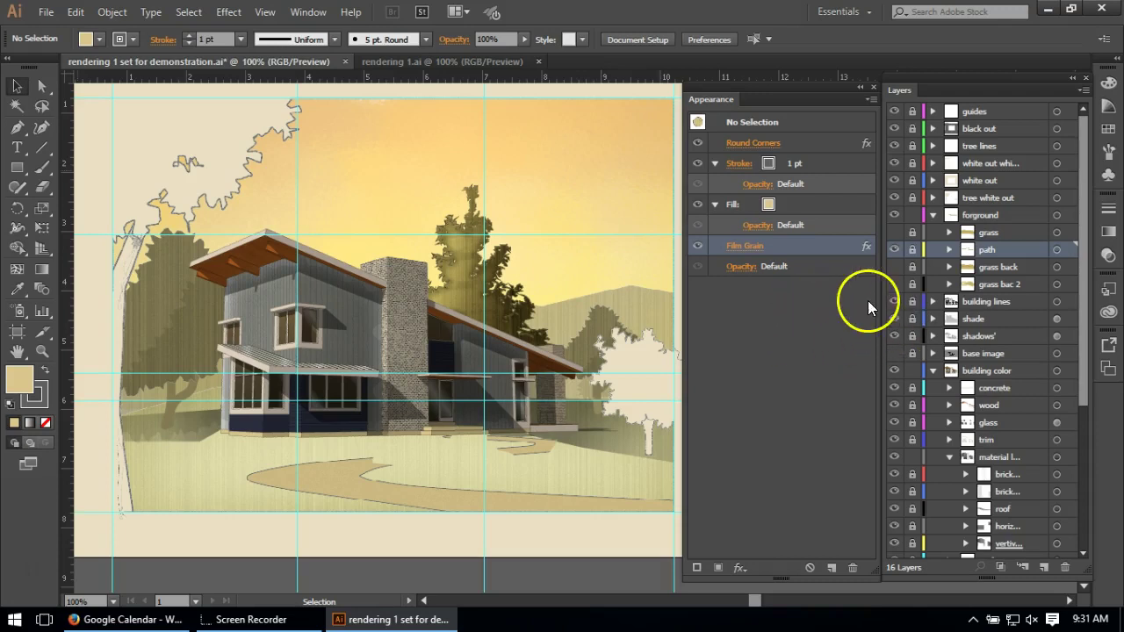
Show and unlock the grass layer, and turn on Grain, Roughen and Tweak for the front grass shape.
{"action": "left_click", "coordinate": [899, 237]}
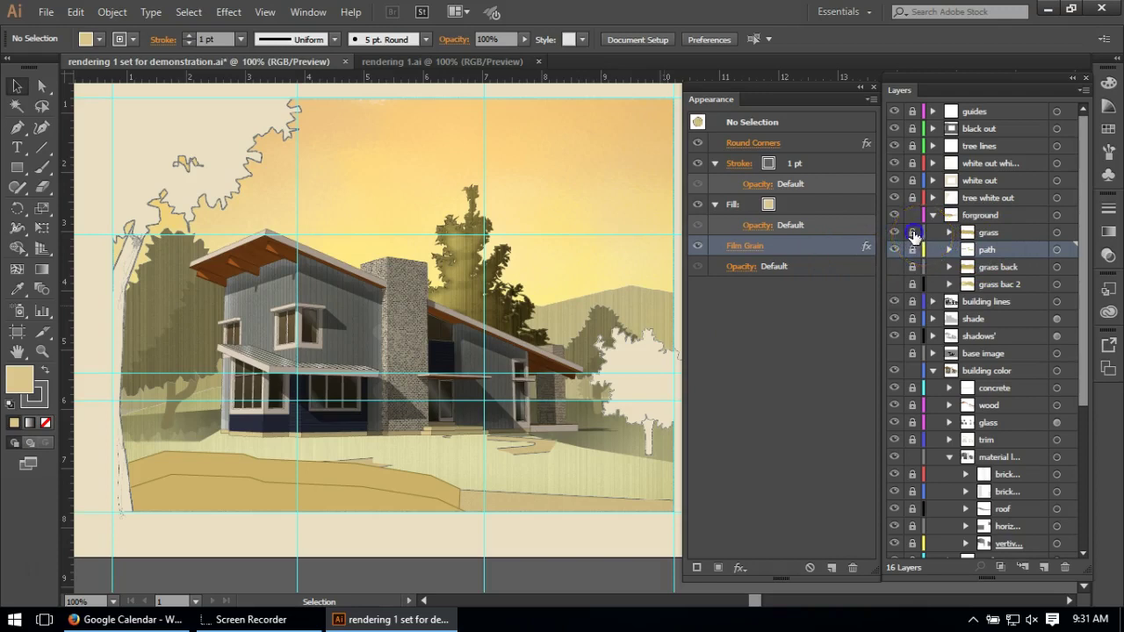
{"action": "left_click", "coordinate": [992, 232]}
{"action": "left_click", "coordinate": [251, 496]}
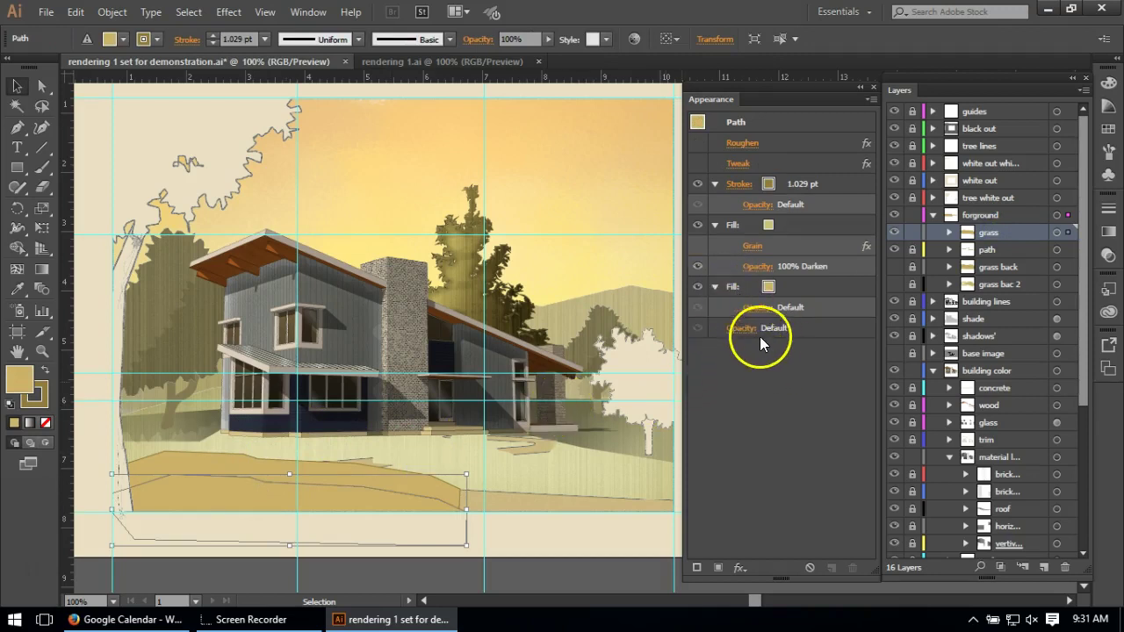
{"action": "left_click", "coordinate": [715, 286]}
{"action": "left_click", "coordinate": [698, 246]}
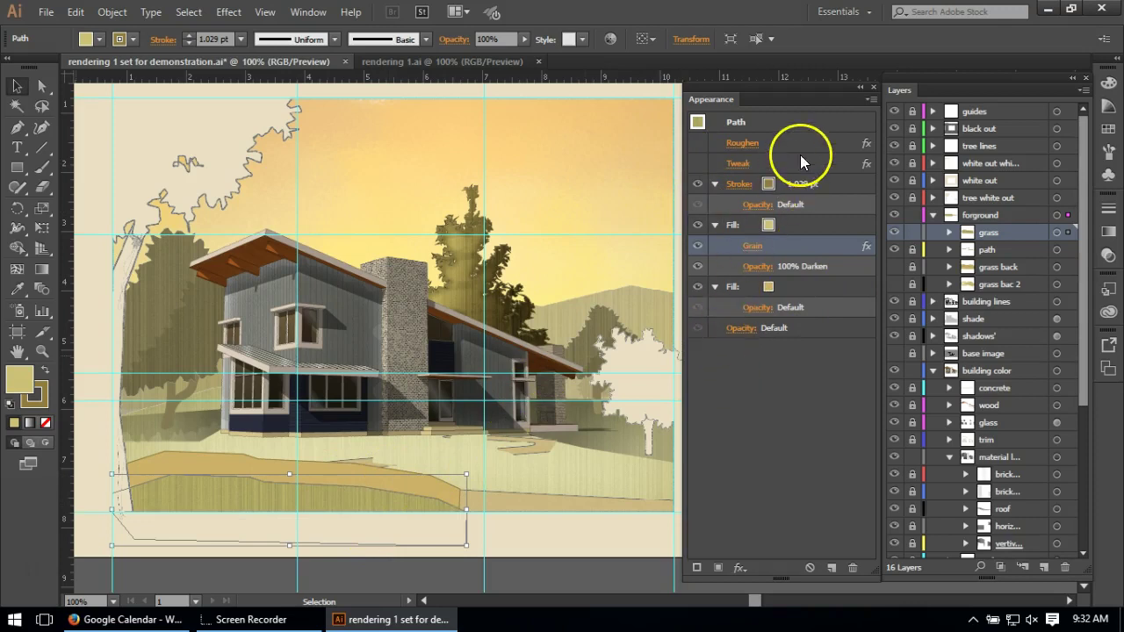
{"action": "left_click", "coordinate": [697, 142]}
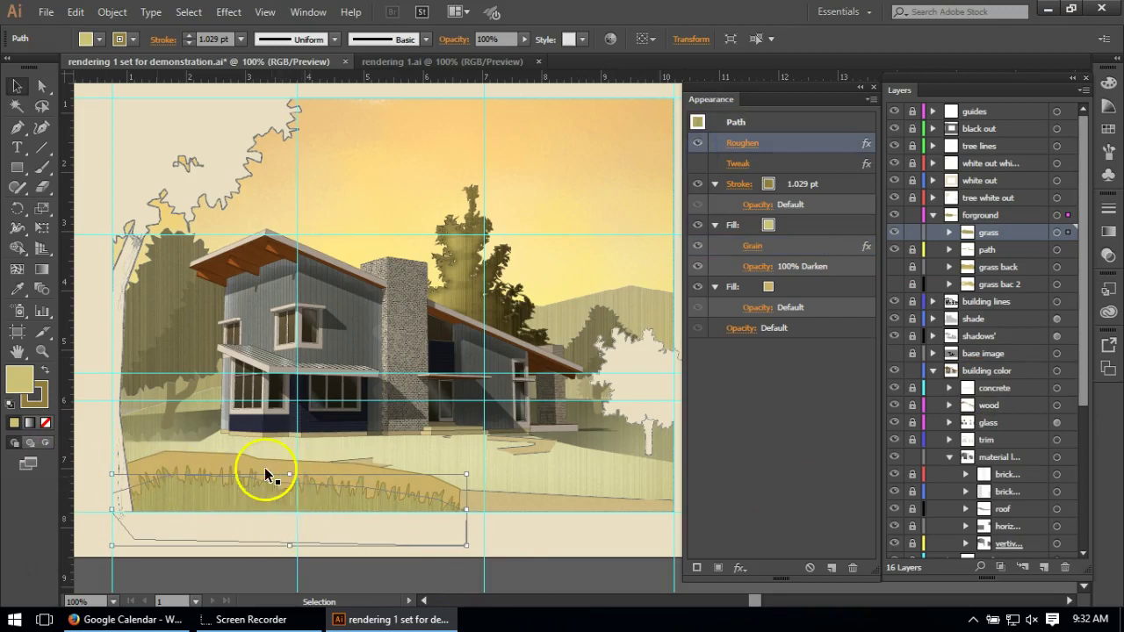
{"action": "left_click", "coordinate": [698, 160]}
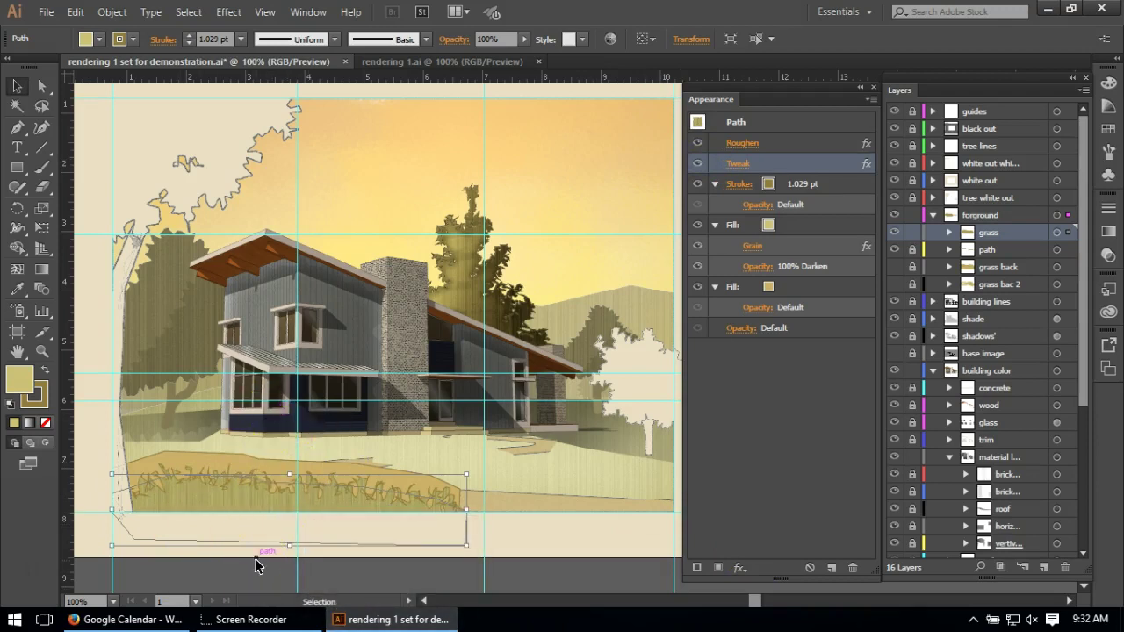
Turn on both Roughen effects and the fill's Grain for the grass shape behind the front one.
{"action": "left_click_drag", "start_coordinate": [283, 494], "coordinate": [261, 459]}
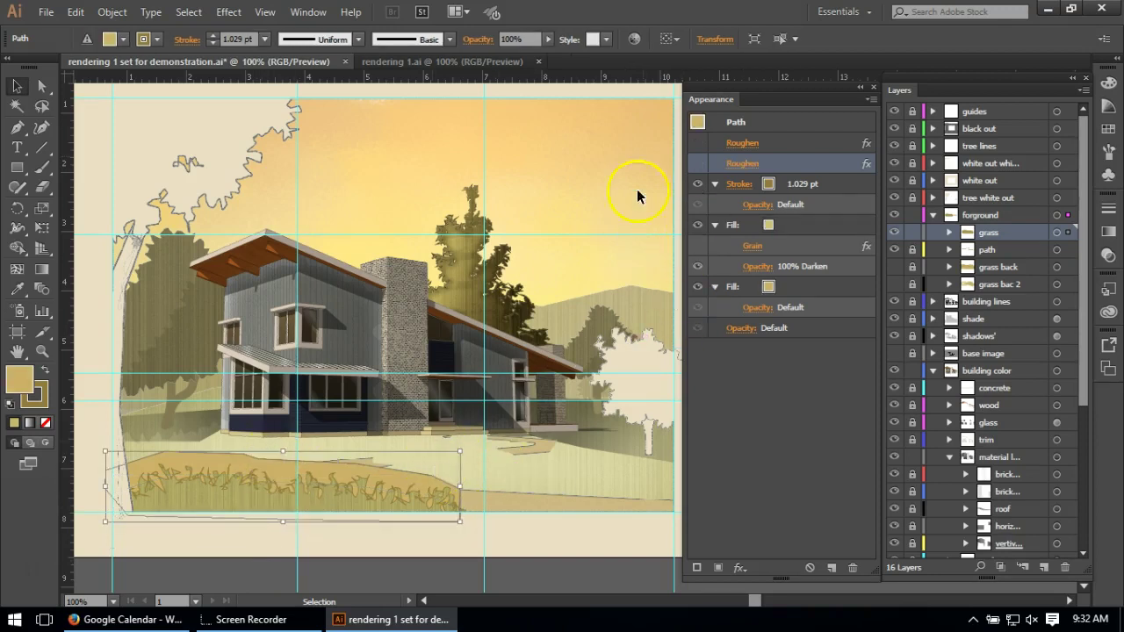
{"action": "left_click", "coordinate": [697, 143]}
{"action": "left_click", "coordinate": [697, 162]}
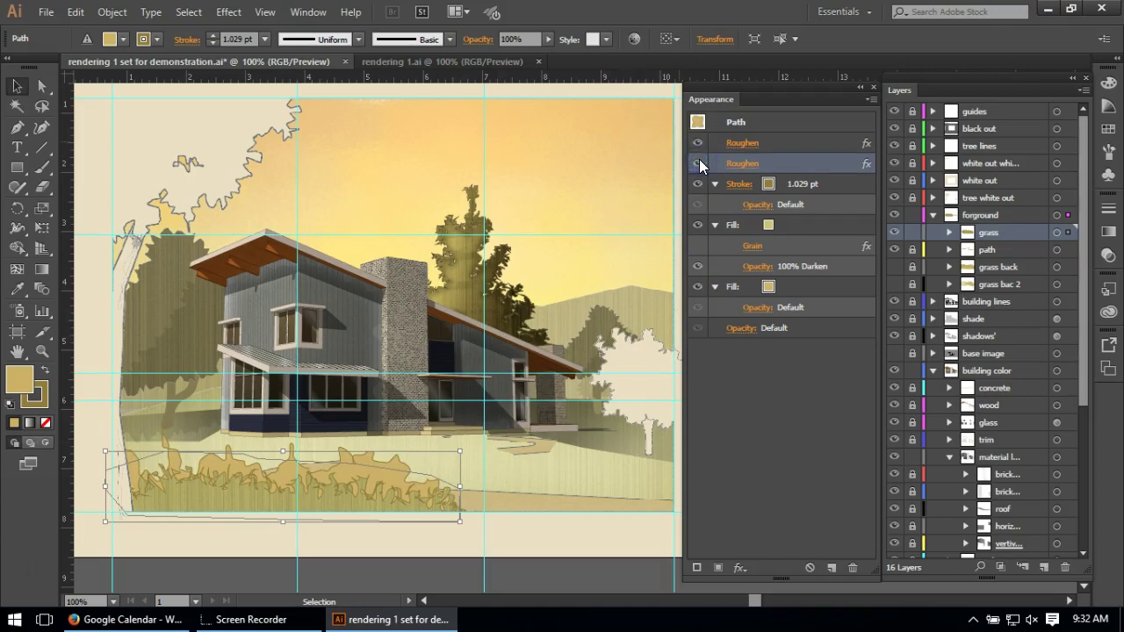
{"action": "left_click", "coordinate": [699, 247]}
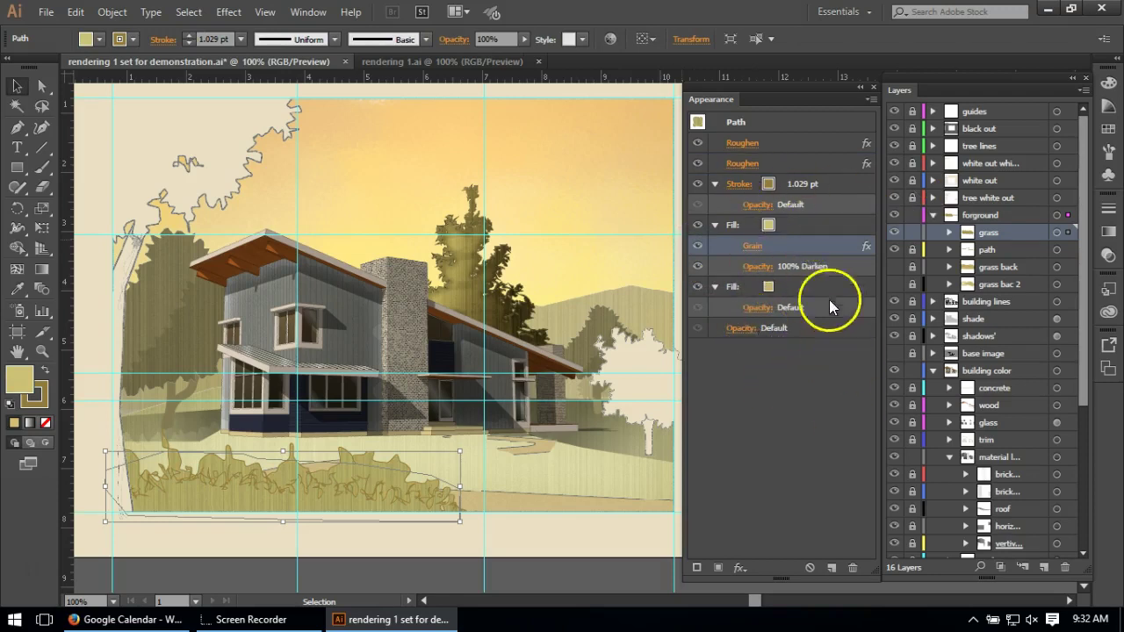
Lock the grass layer, then show and unlock the grass back layer and make it active.
{"action": "left_click", "coordinate": [339, 538]}
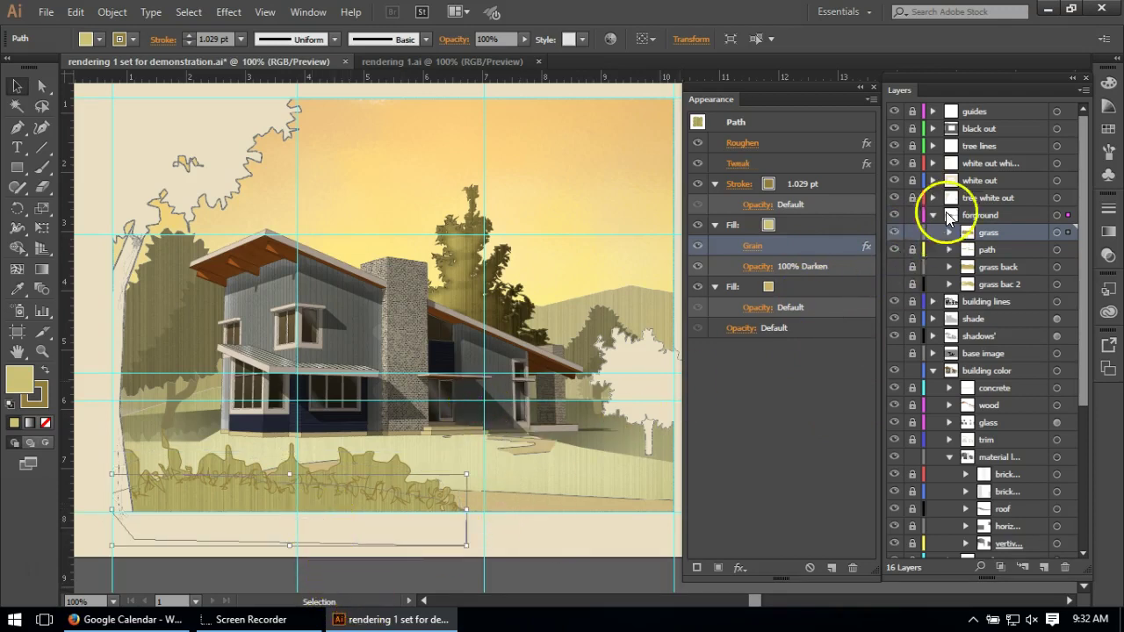
{"action": "left_click_drag", "start_coordinate": [911, 232], "coordinate": [922, 318]}
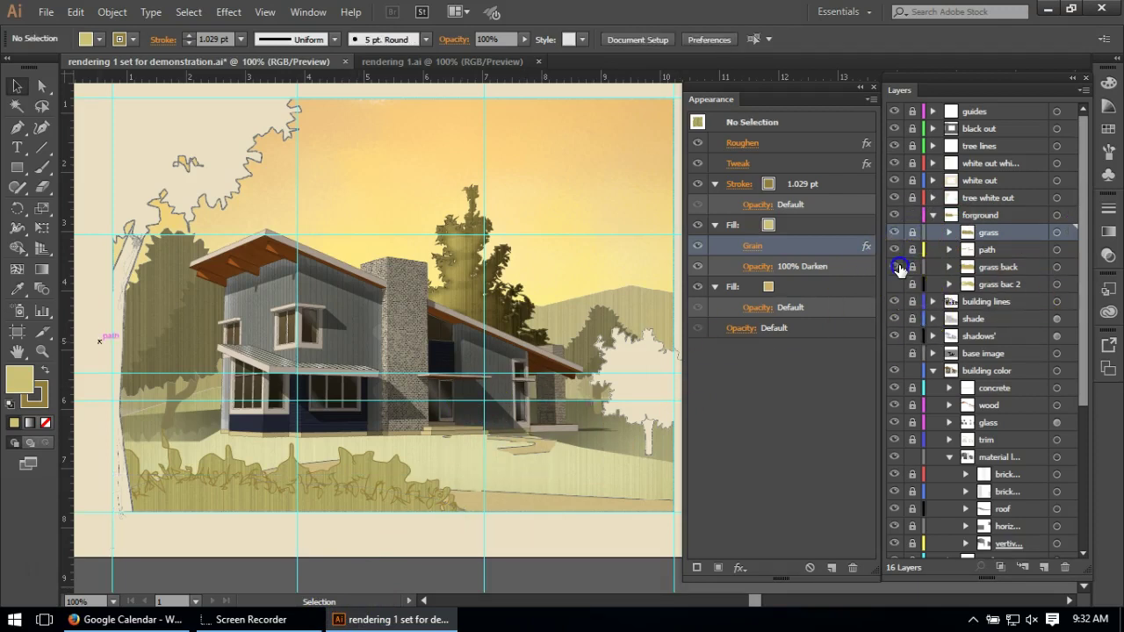
{"action": "left_click", "coordinate": [909, 268]}
{"action": "left_click", "coordinate": [992, 267]}
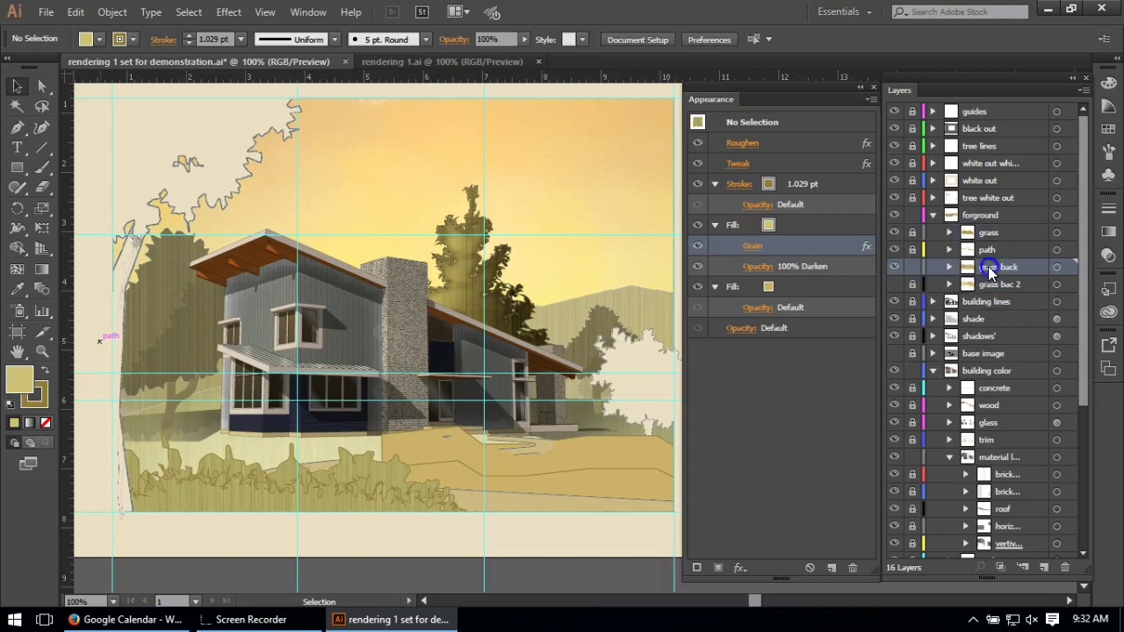
Turn on both Roughen effects, Tweak and the fill's Grain for the lower, nearer shape on the grass back layer.
{"action": "key", "text": "ctrl+a"}
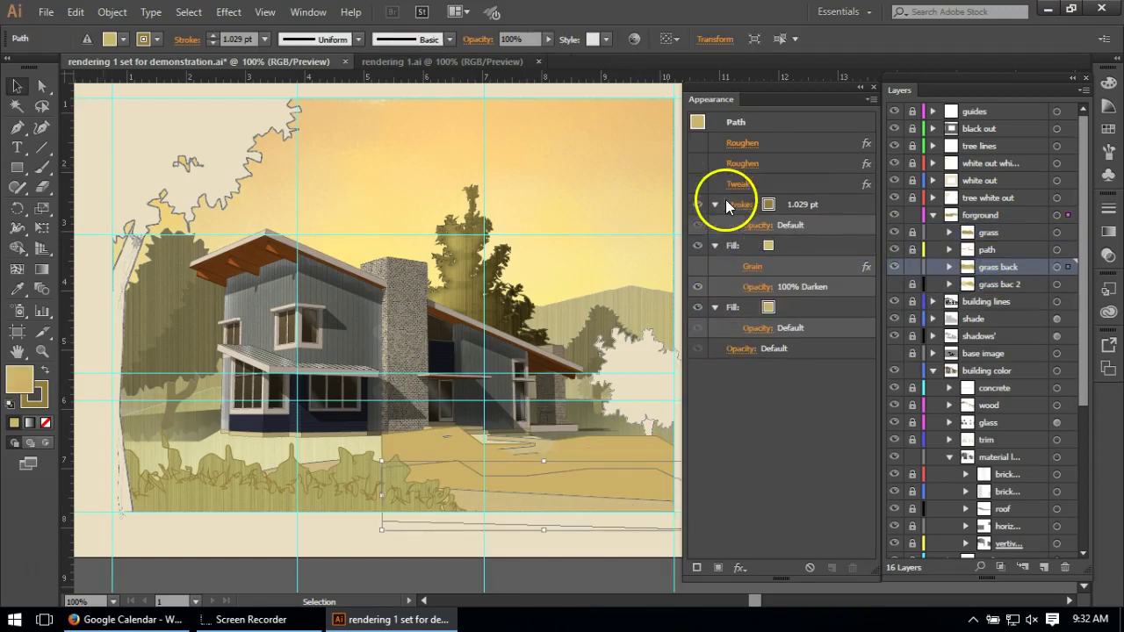
{"action": "left_click", "coordinate": [695, 143]}
{"action": "left_click", "coordinate": [696, 163]}
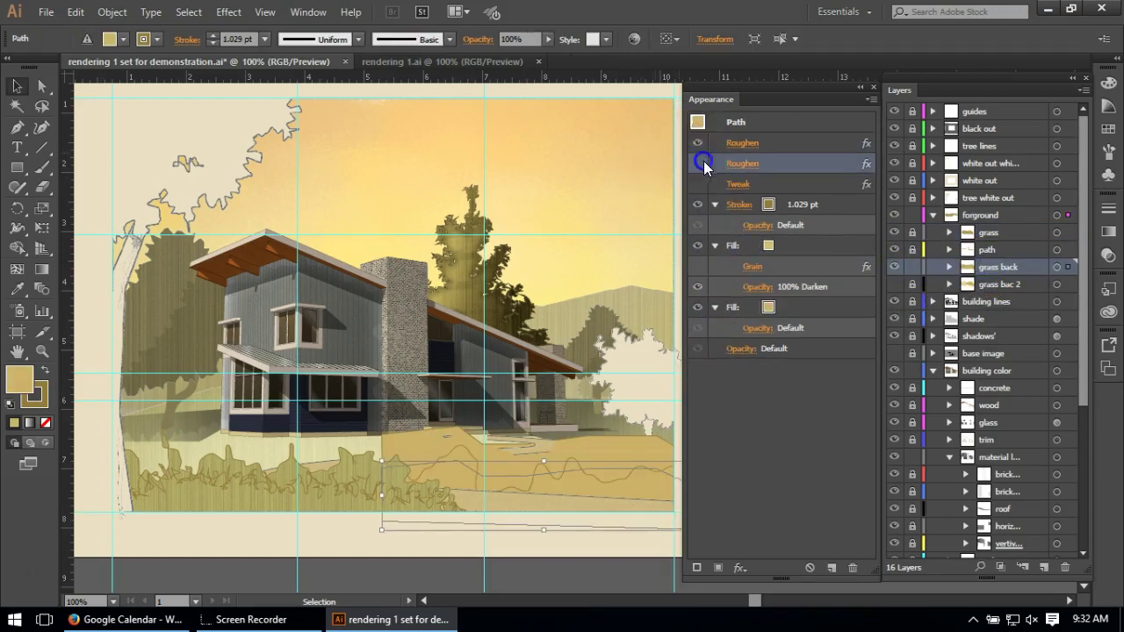
{"action": "left_click", "coordinate": [697, 183]}
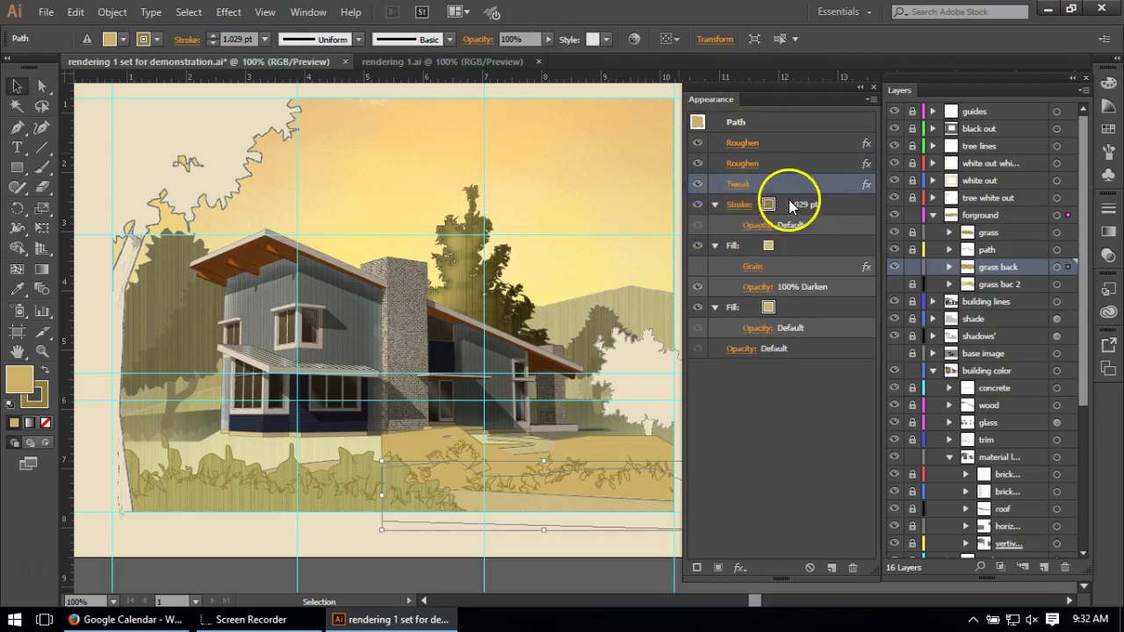
{"action": "left_click", "coordinate": [697, 266]}
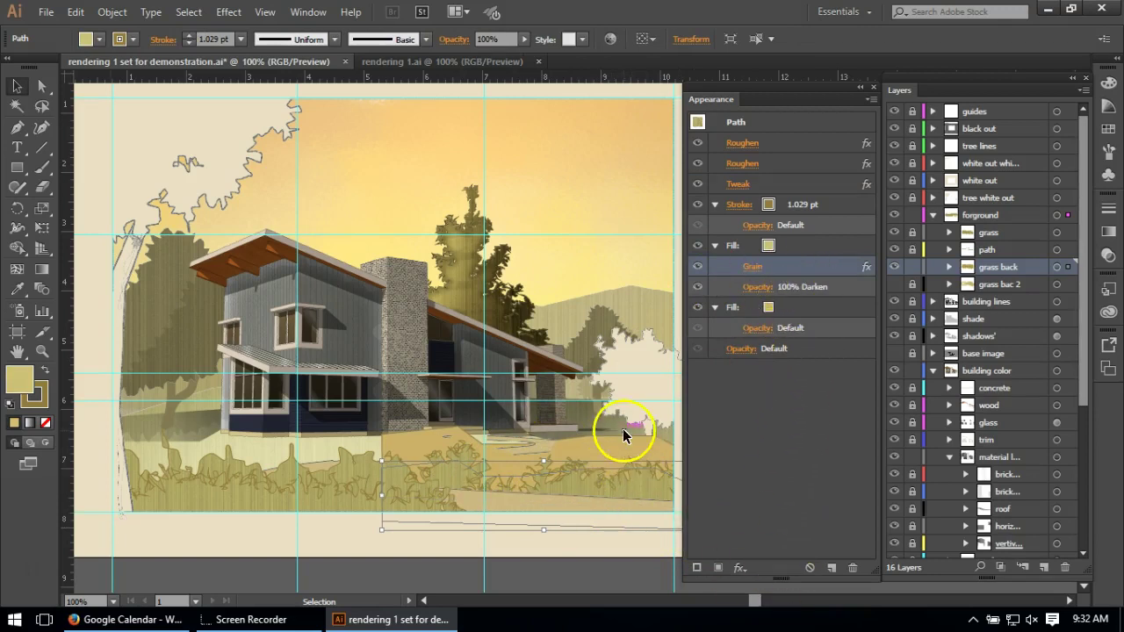
Turn on both Roughen effects and the fill's Grain for the higher grass back shape directly in front of the house entrance.
{"action": "key", "text": "ctrl+z"}
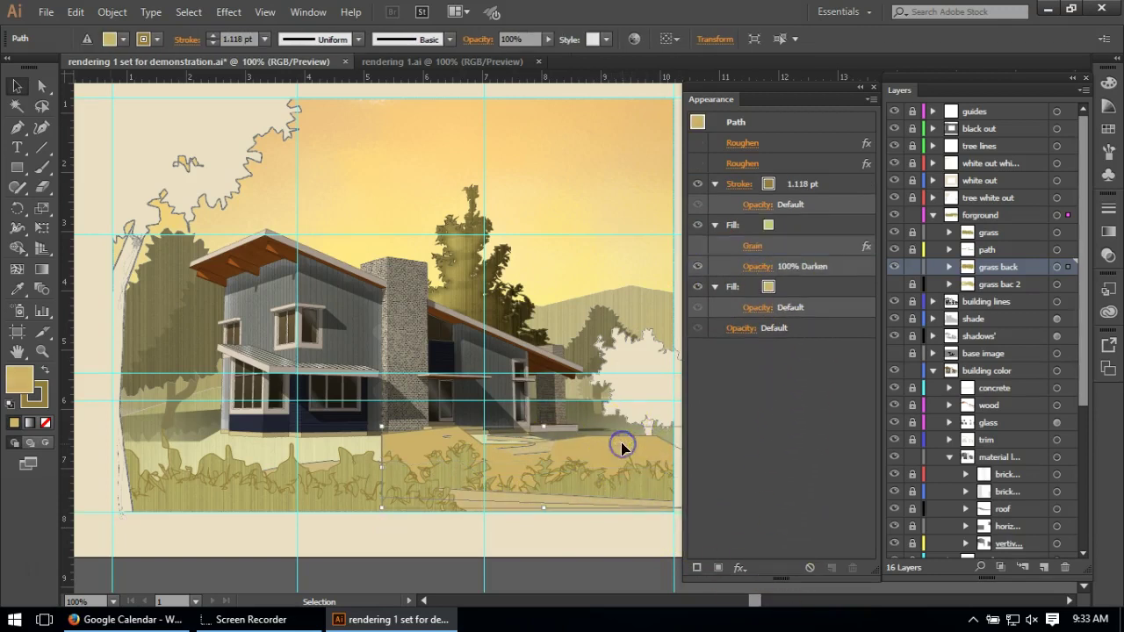
{"action": "left_click", "coordinate": [697, 142]}
{"action": "left_click", "coordinate": [697, 163]}
{"action": "left_click", "coordinate": [699, 246]}
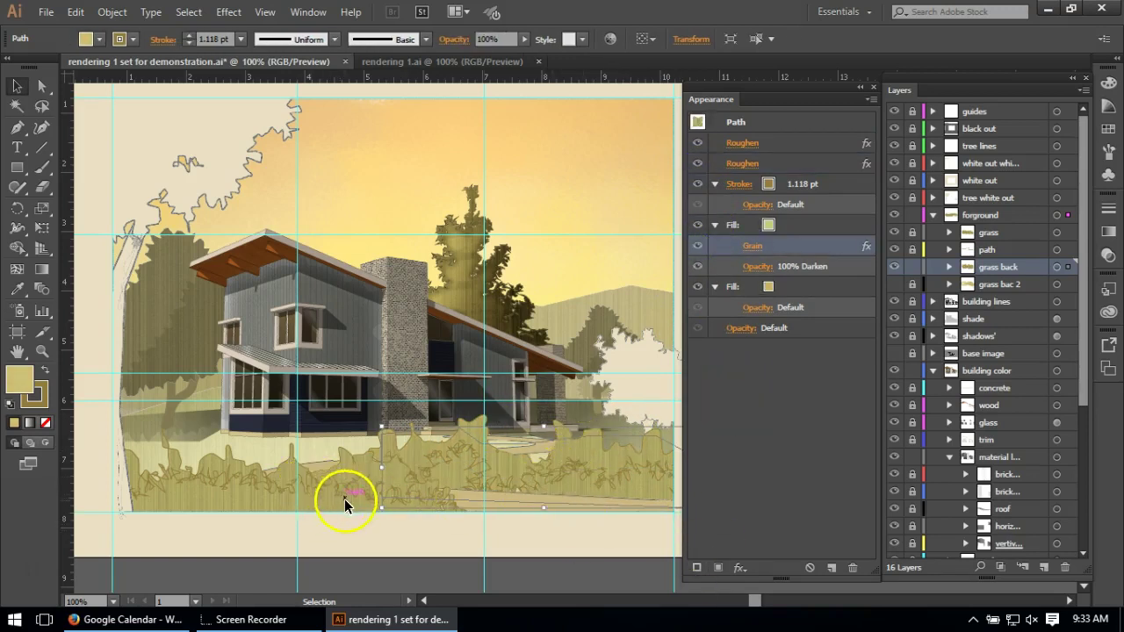
Lock the grass back layer, then show and unlock the grass bac 2 layer and make it active.
{"action": "left_click", "coordinate": [911, 267]}
{"action": "left_click", "coordinate": [894, 283]}
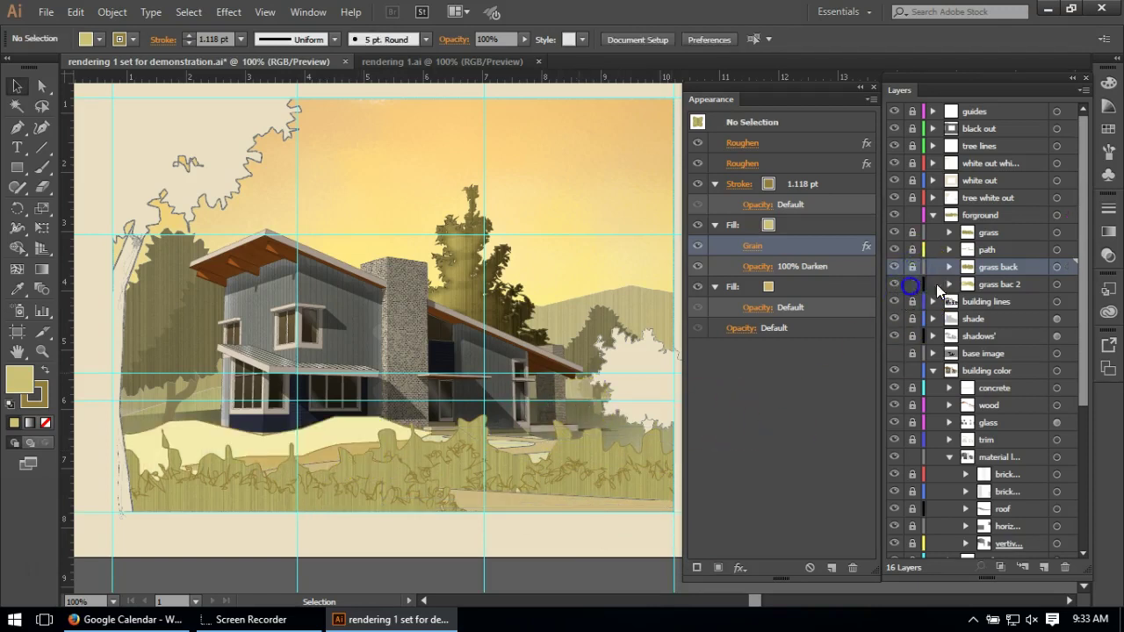
{"action": "left_click", "coordinate": [1001, 284]}
Turn on both Roughen effects, Grain and Inner Glow for the pale grass bac 2 shape along the base of the house.
{"action": "left_click", "coordinate": [336, 424]}
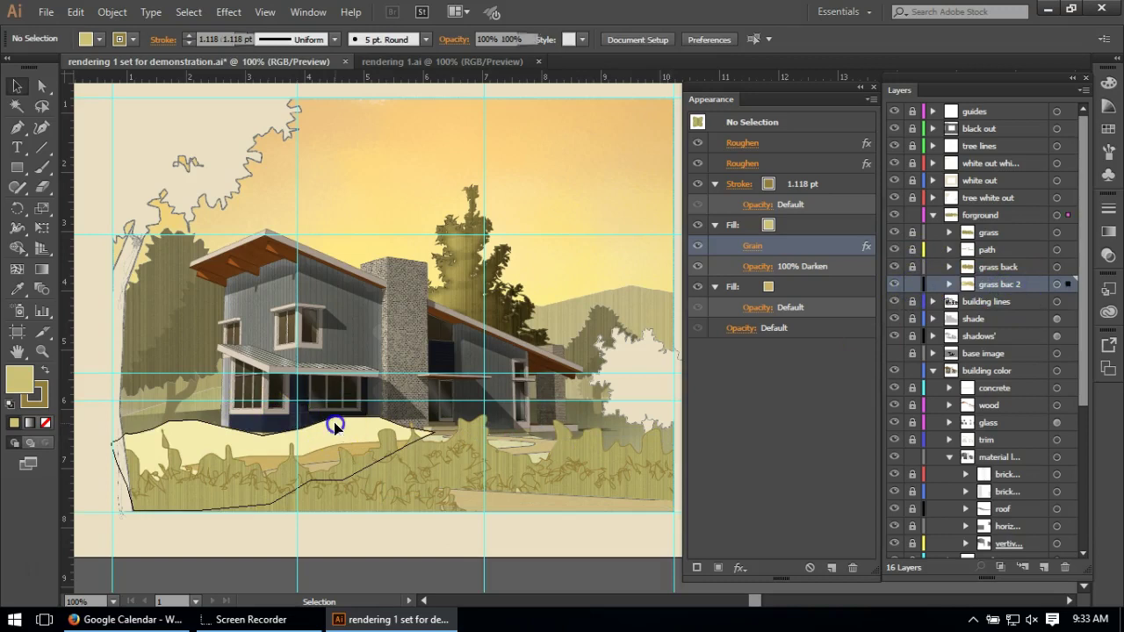
{"action": "left_click", "coordinate": [698, 142]}
{"action": "left_click", "coordinate": [698, 163]}
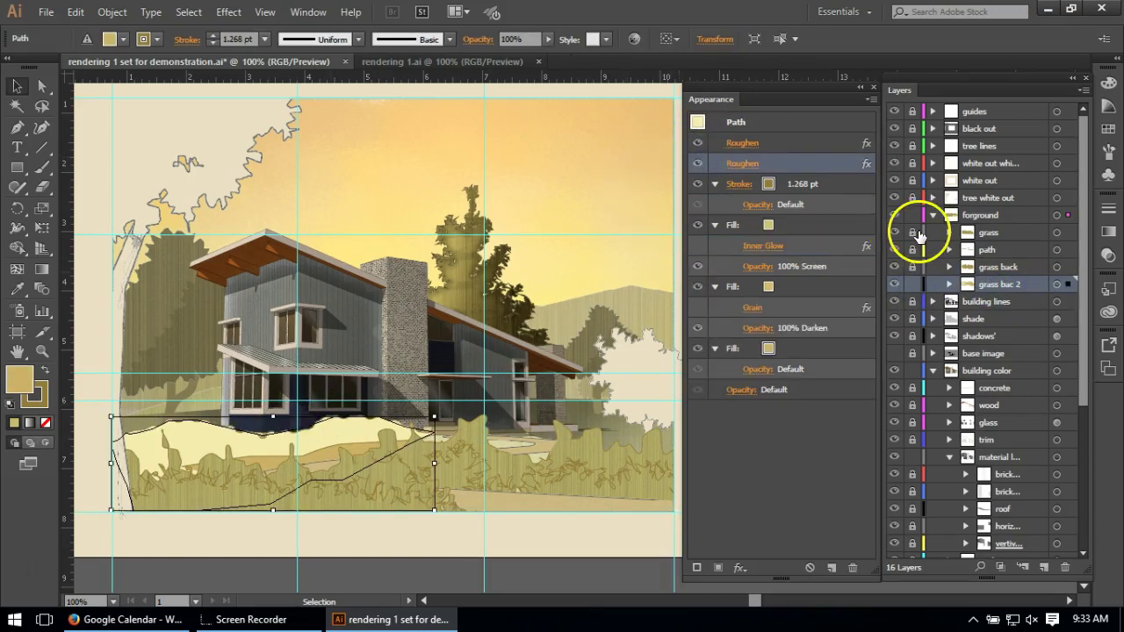
{"action": "left_click", "coordinate": [698, 309]}
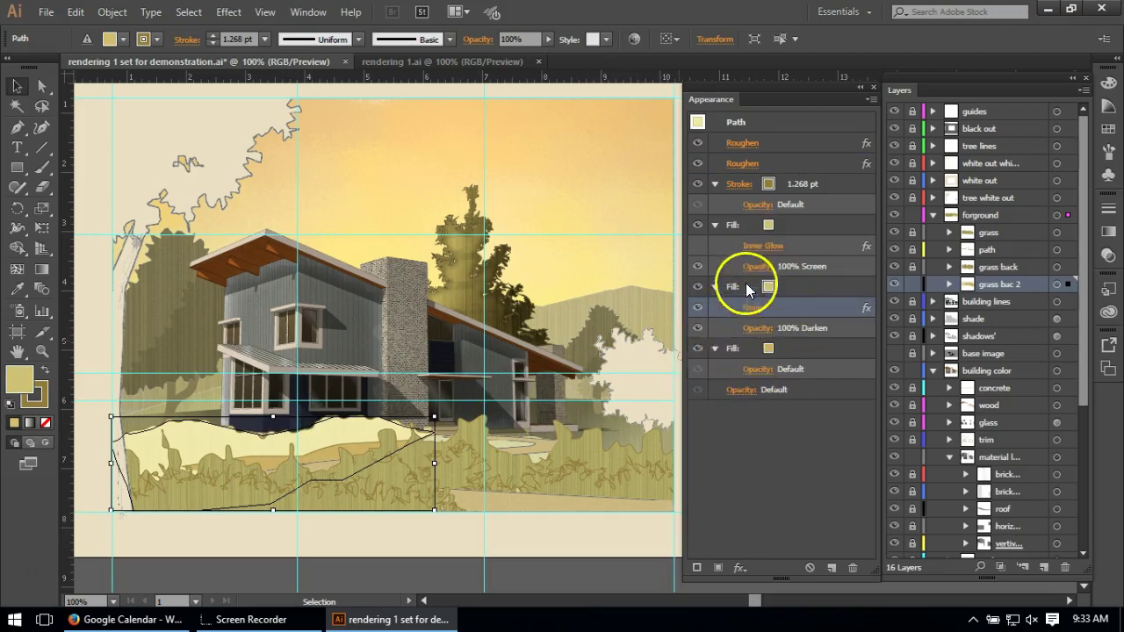
{"action": "left_click", "coordinate": [699, 245]}
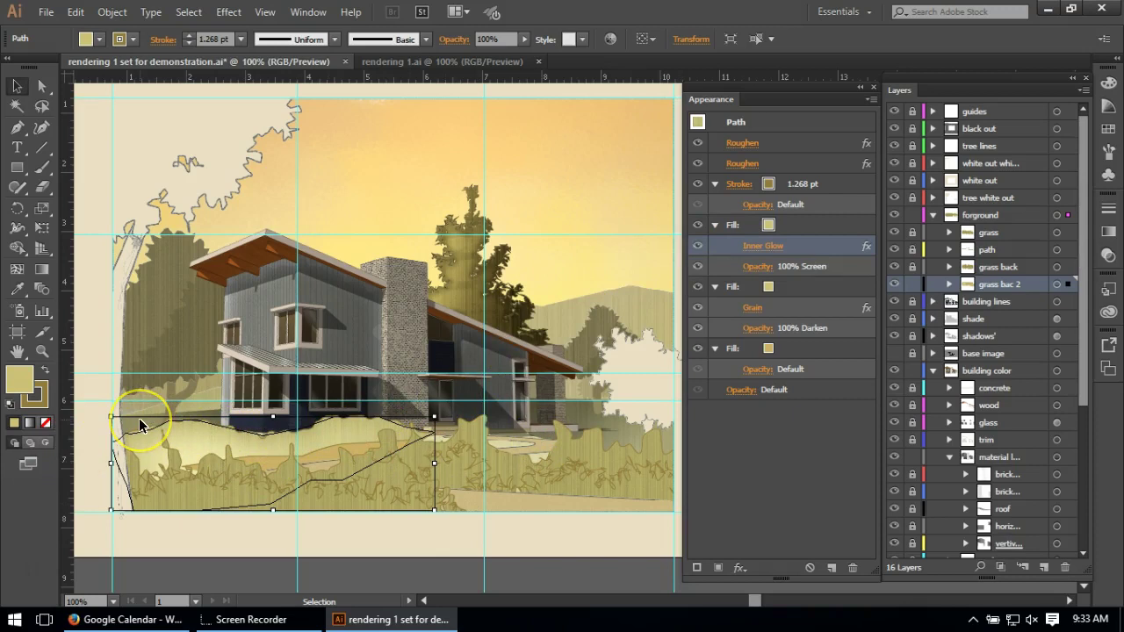
{"action": "left_click", "coordinate": [238, 562]}
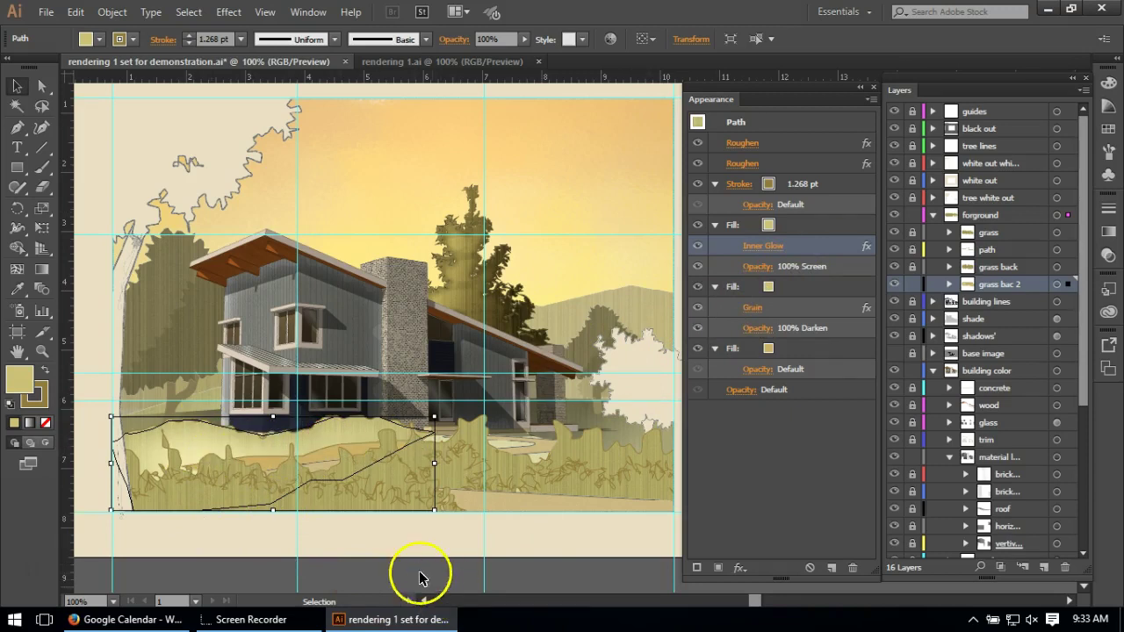
Turn on both Roughen effects, Tweak and the fill's Grain for the tan grass bac 2 shape in front, and deselect it.
{"action": "left_click", "coordinate": [365, 465]}
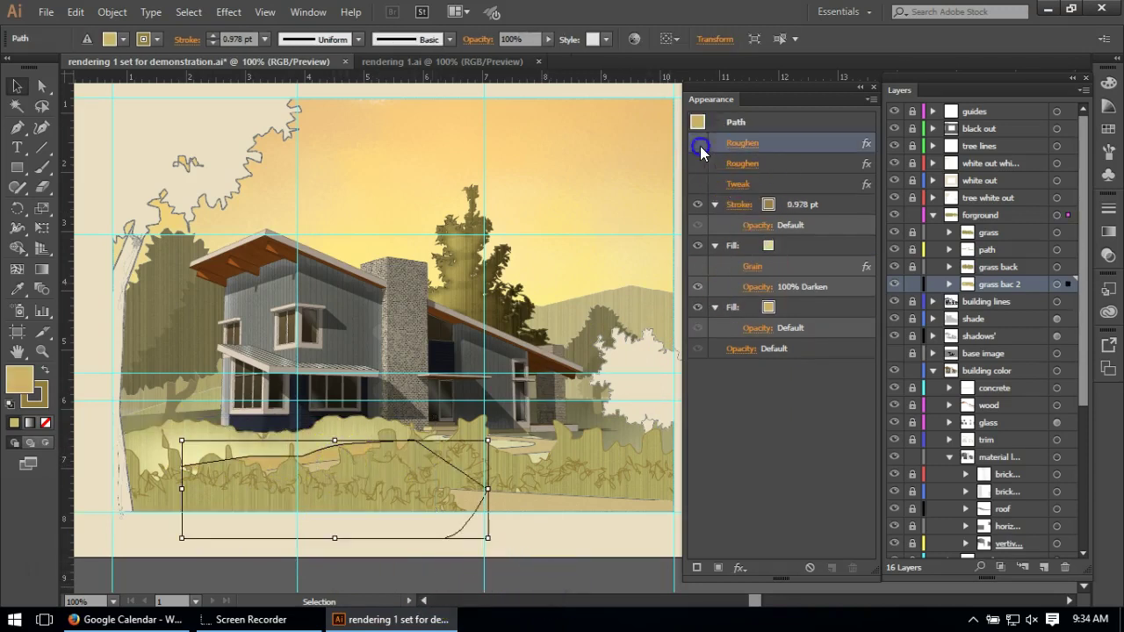
{"action": "left_click", "coordinate": [697, 169]}
{"action": "left_click", "coordinate": [701, 185]}
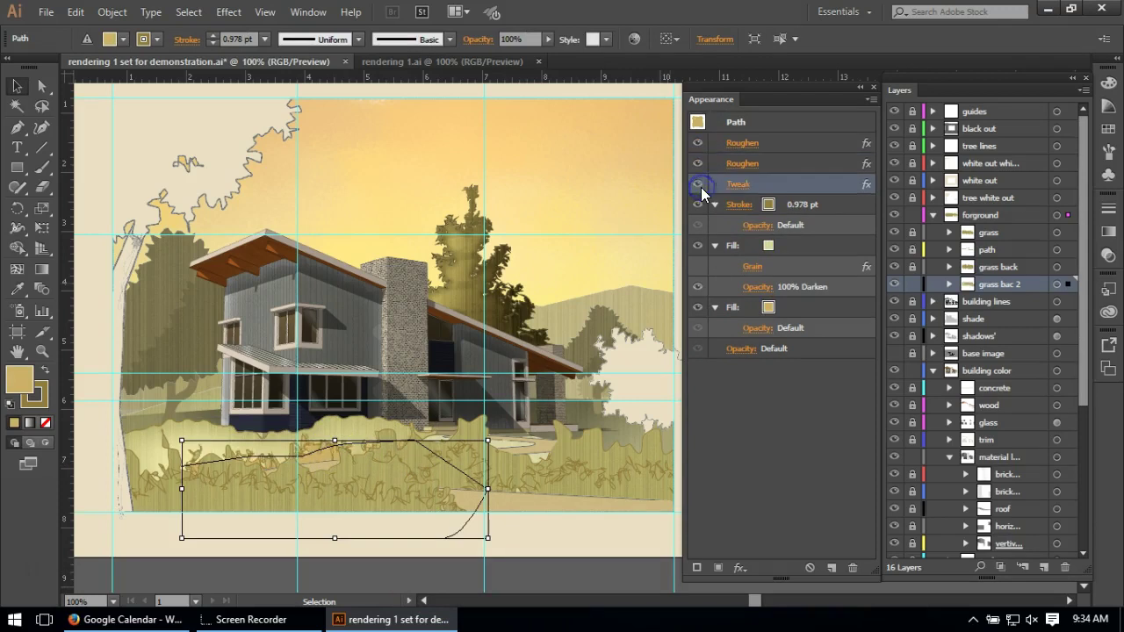
{"action": "left_click", "coordinate": [697, 268]}
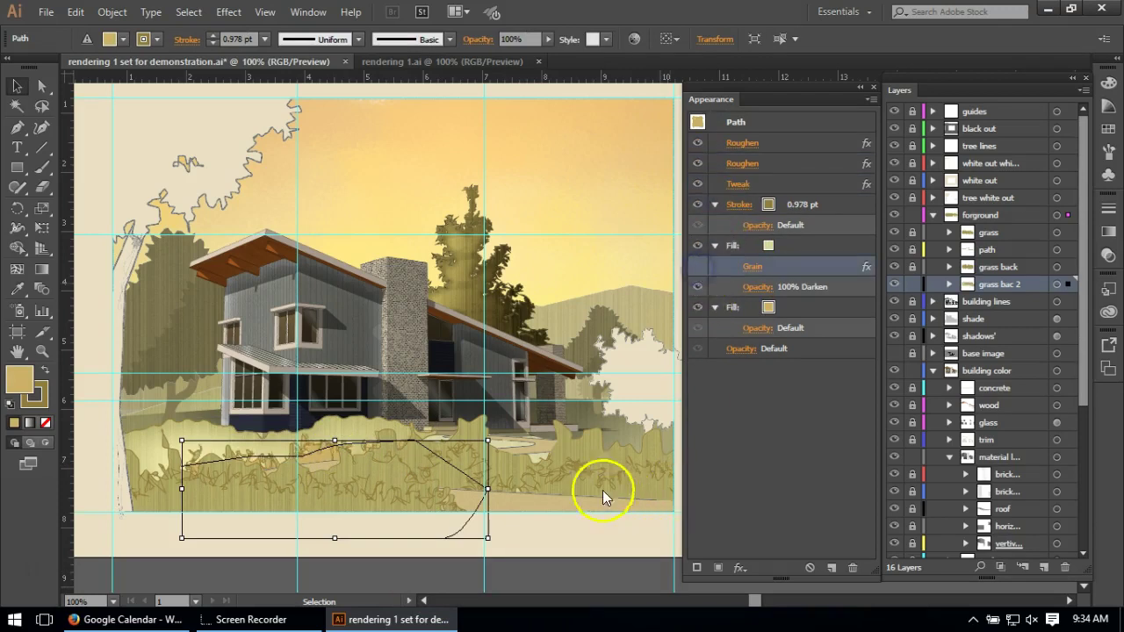
{"action": "left_click", "coordinate": [563, 570]}
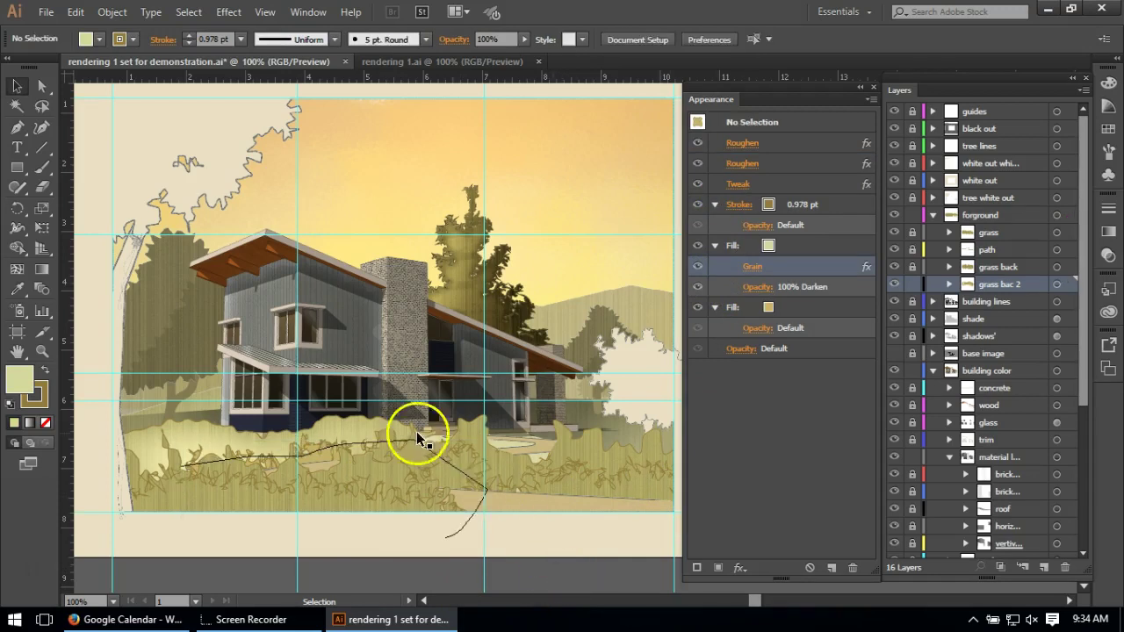
{"action": "left_click", "coordinate": [912, 287]}
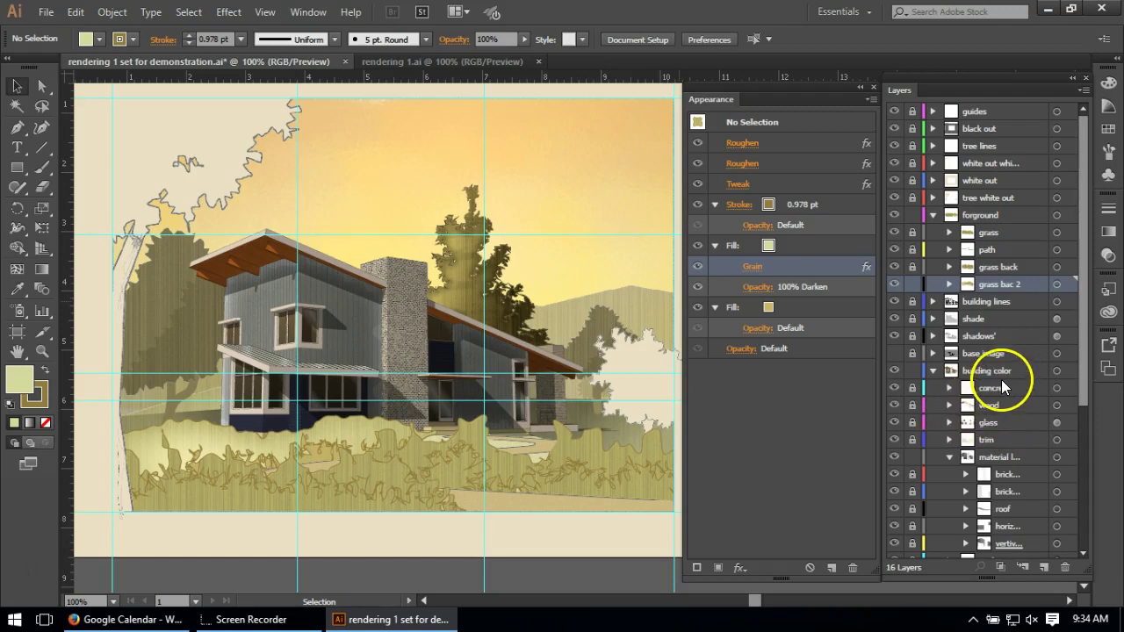
Compare the demonstration picture with the finished version in rendering 1.ai, and lock the grass bac 2 layer in the demonstration file.
{"action": "scroll", "coordinate": [1000, 380], "scroll_direction": "down", "scroll_amount": 5}
{"action": "scroll", "coordinate": [1000, 380], "scroll_direction": "up", "scroll_amount": 5}
{"action": "left_click", "coordinate": [391, 62]}
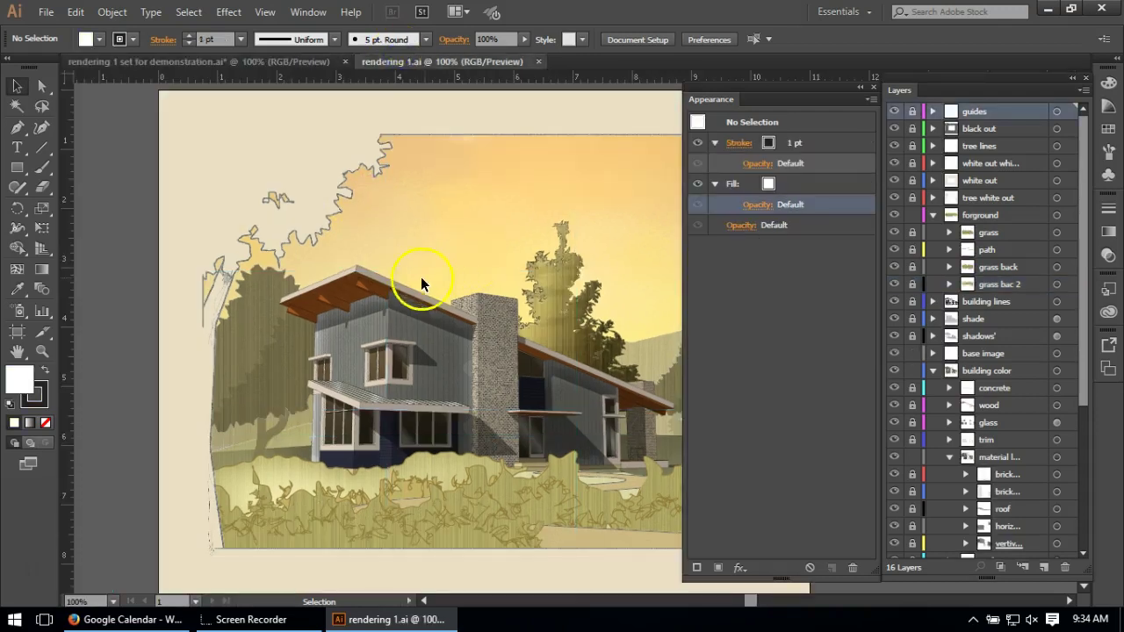
{"action": "left_click_drag", "start_coordinate": [263, 289], "coordinate": [474, 367]}
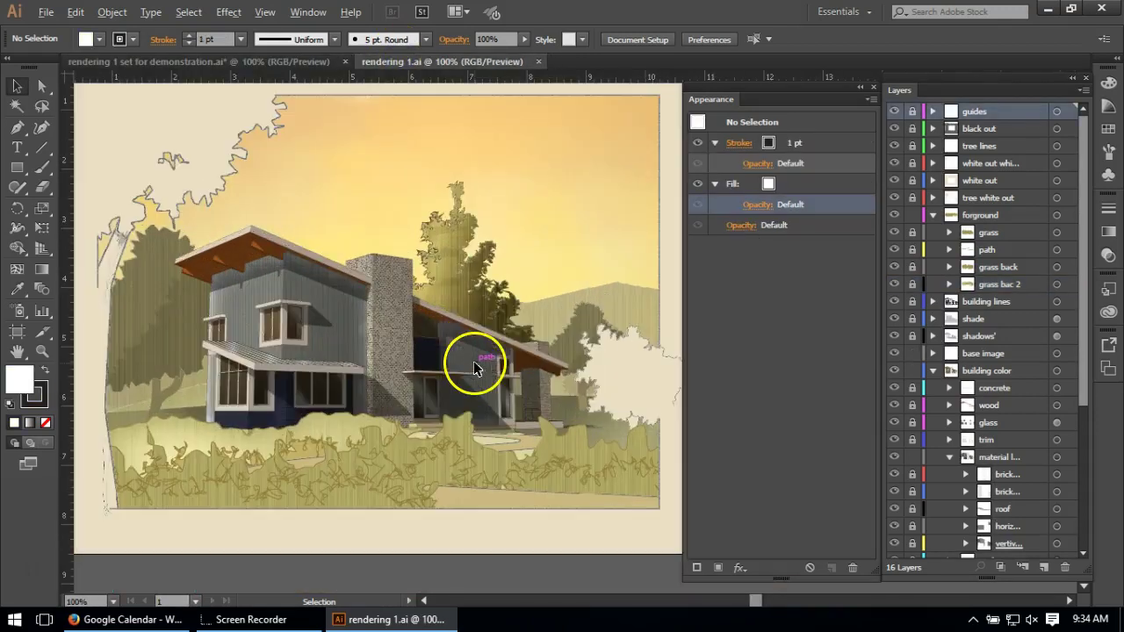
{"action": "left_click", "coordinate": [241, 62]}
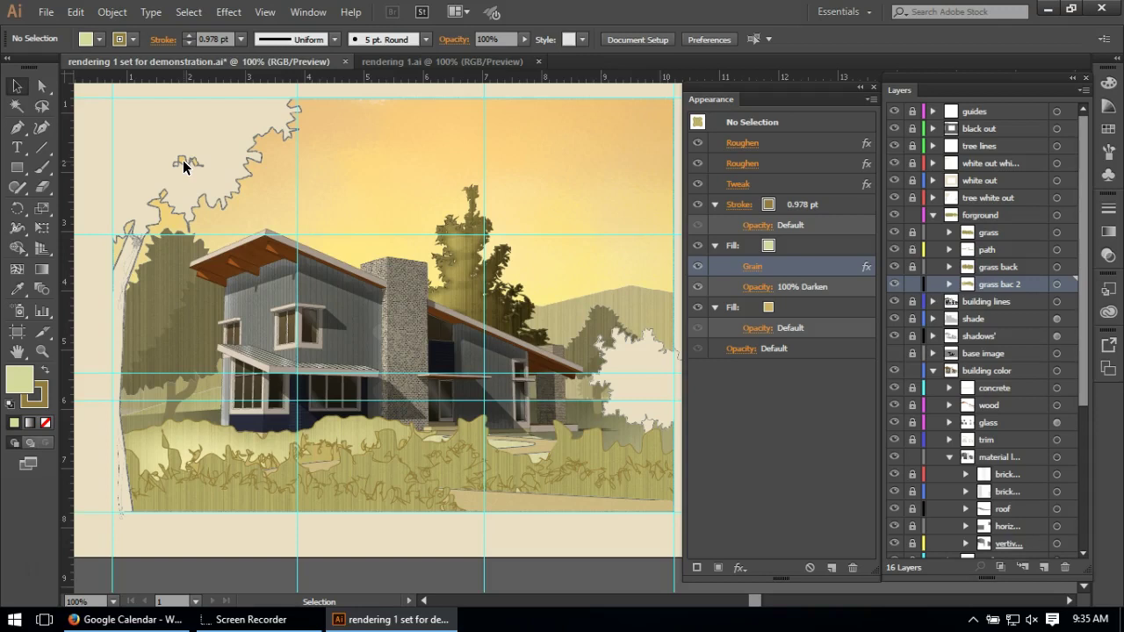
{"action": "left_click", "coordinate": [911, 285]}
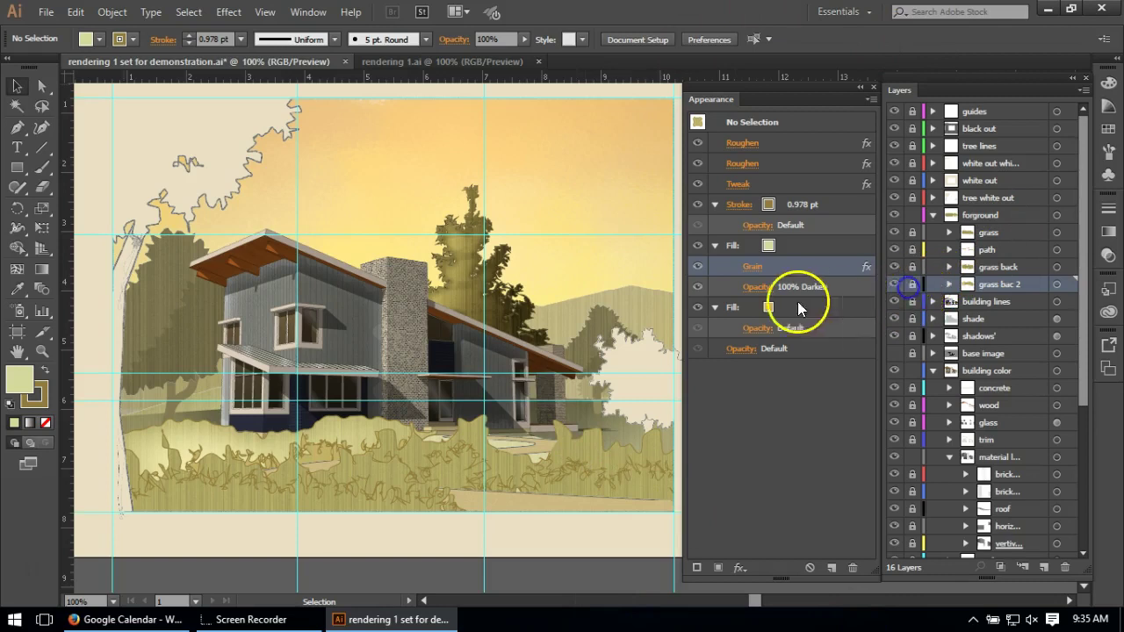